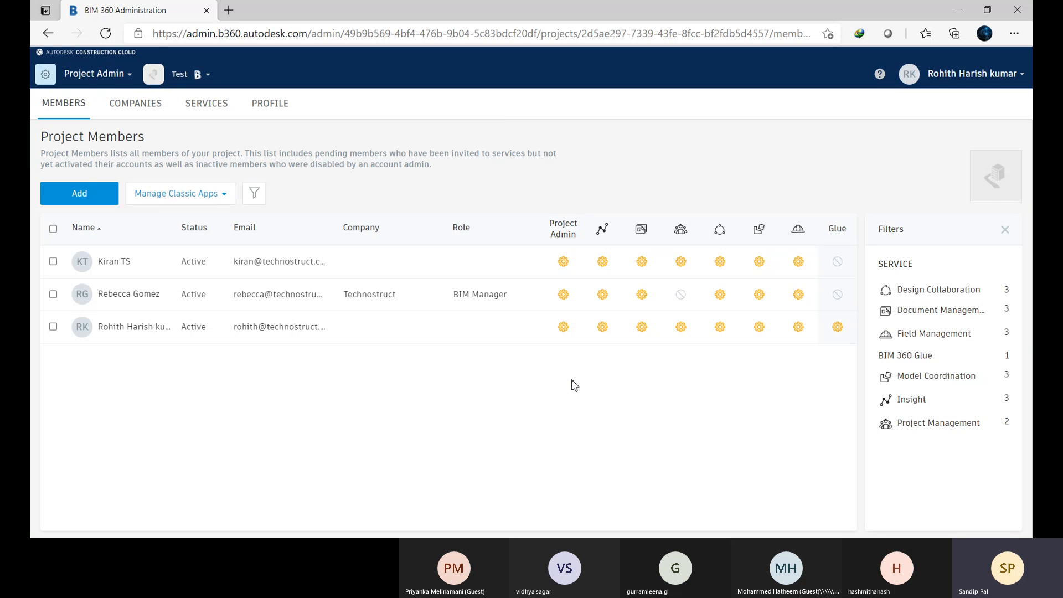
- Open google.com in a new browser tab and search for "bim 360 login"
{"action": "left_click", "coordinate": [228, 11]}
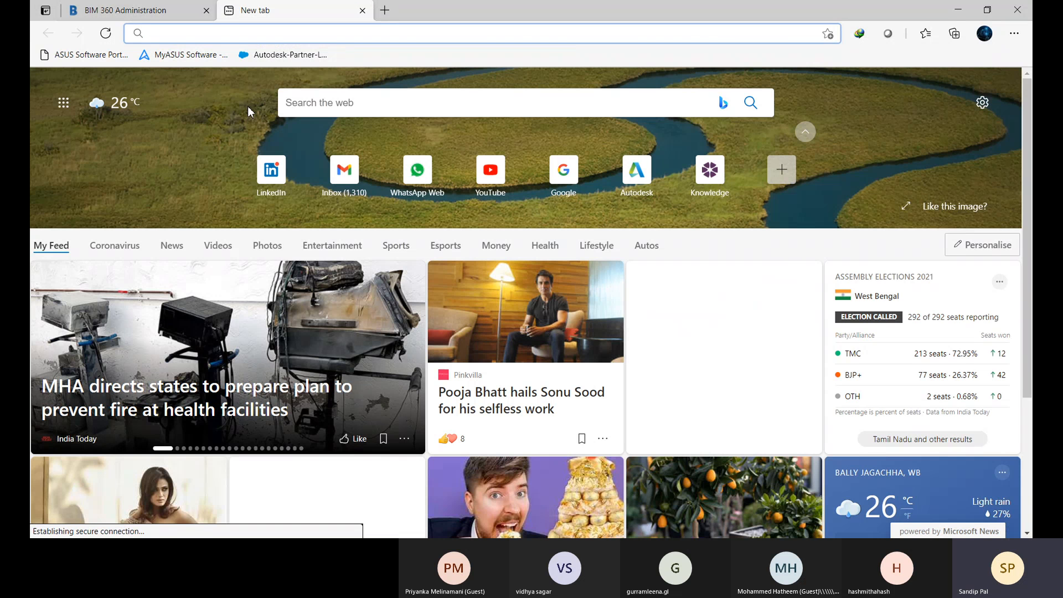
{"action": "type", "text": "google.com"}
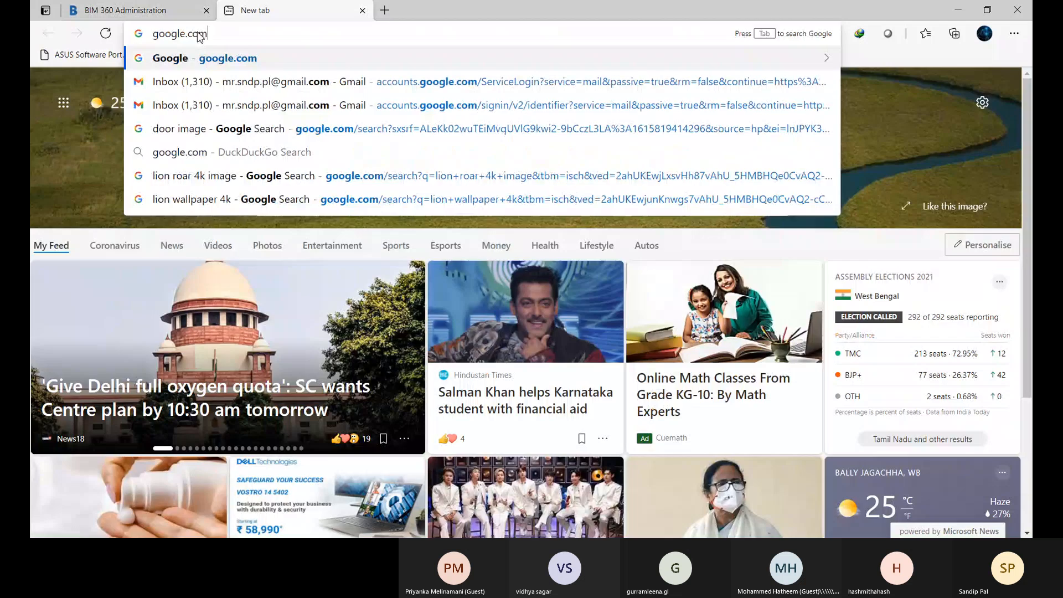
{"action": "key", "text": "Return"}
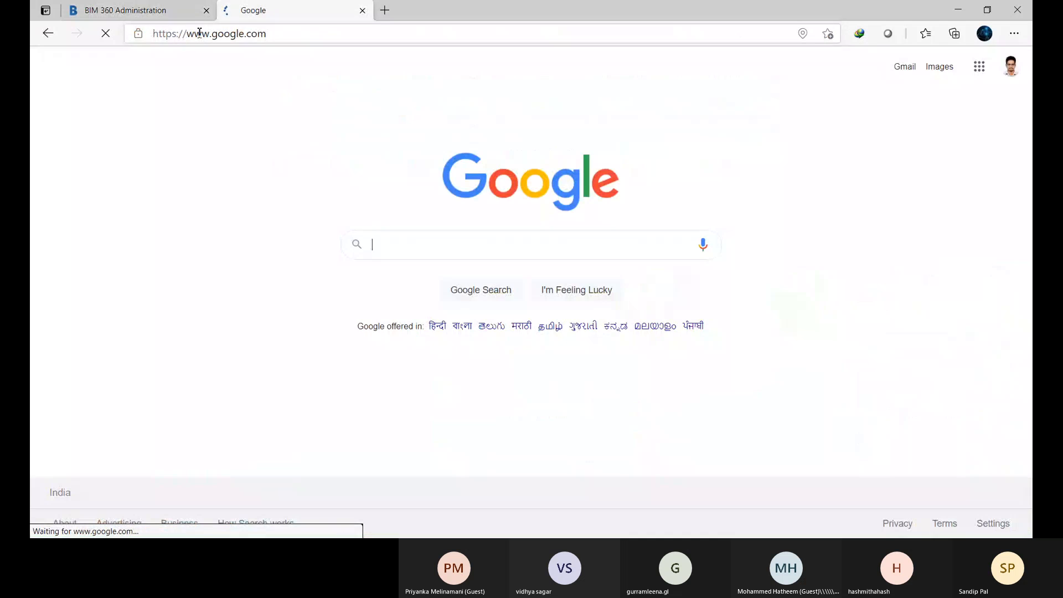
{"action": "left_click", "coordinate": [397, 244]}
{"action": "type", "text": "bim "}
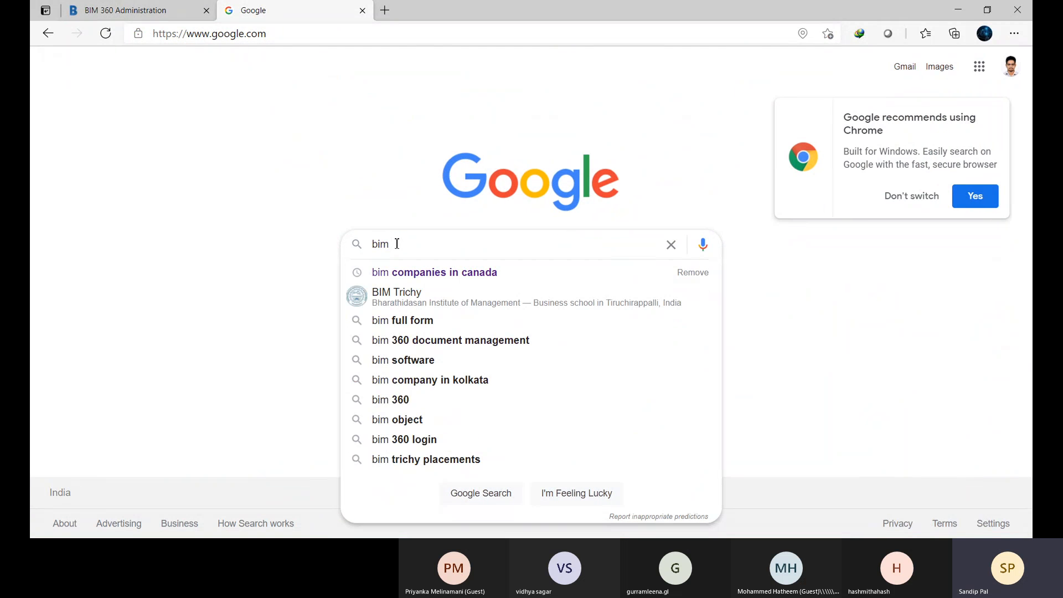
{"action": "type", "text": "360"}
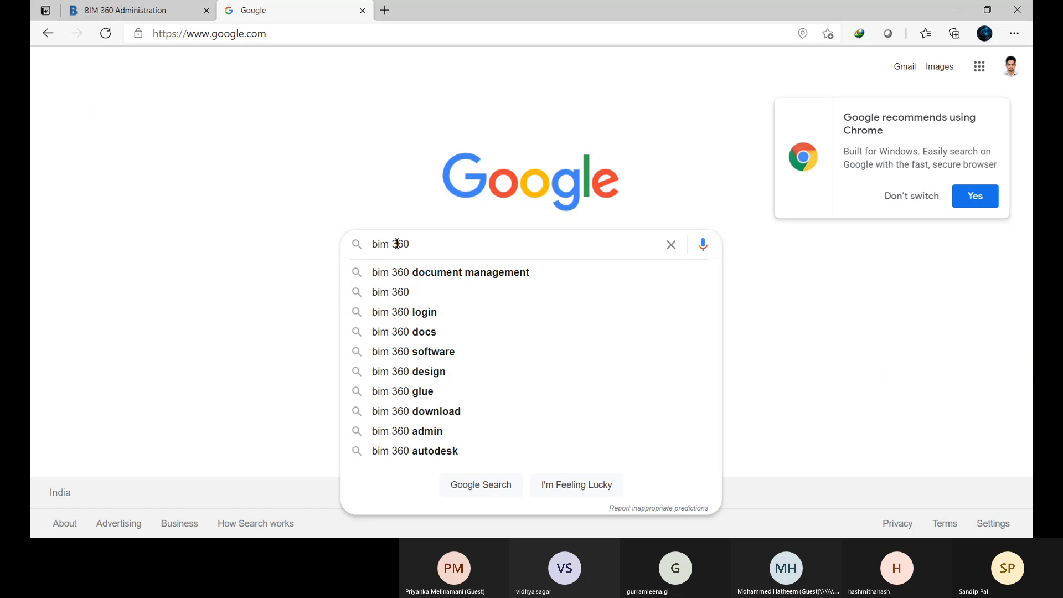
{"action": "left_click", "coordinate": [437, 312]}
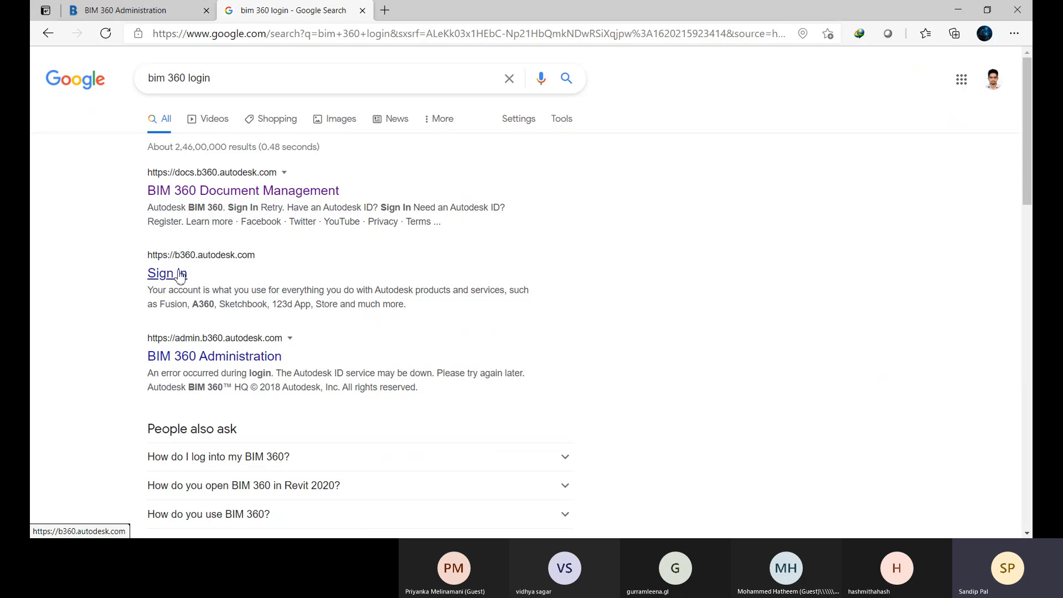
- Open the b360.autodesk.com Sign in result in a separate tab, view the page it loads, and close that tab
{"action": "right_click", "coordinate": [165, 283]}
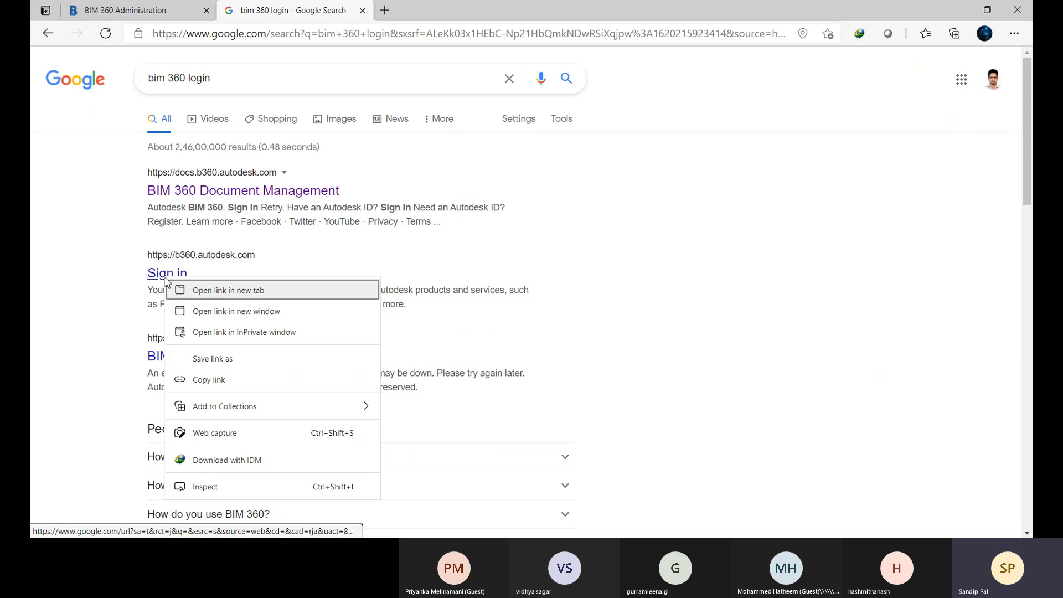
{"action": "left_click", "coordinate": [185, 288]}
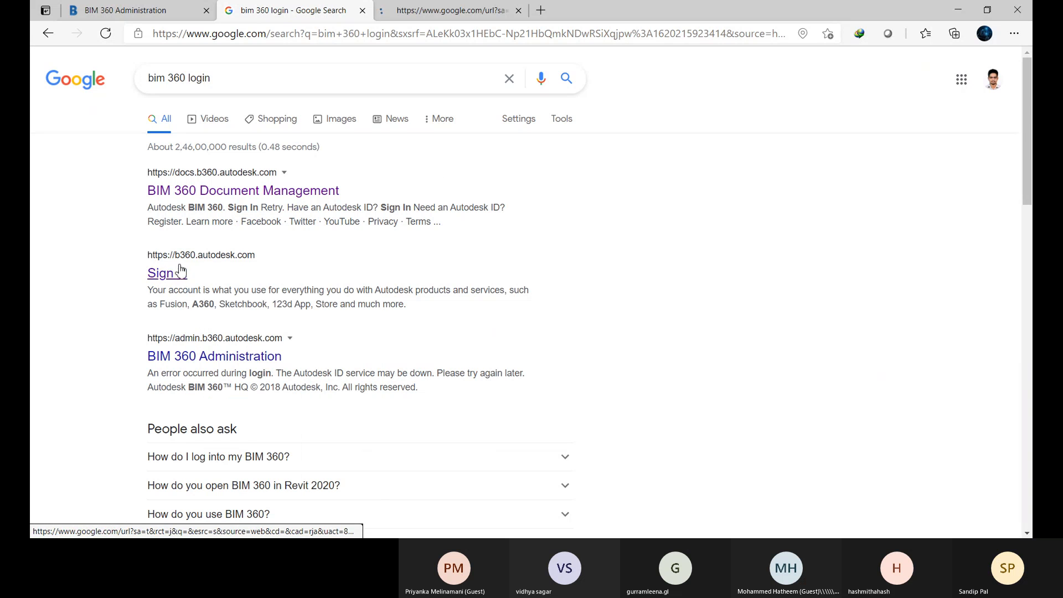
{"action": "left_click", "coordinate": [453, 13]}
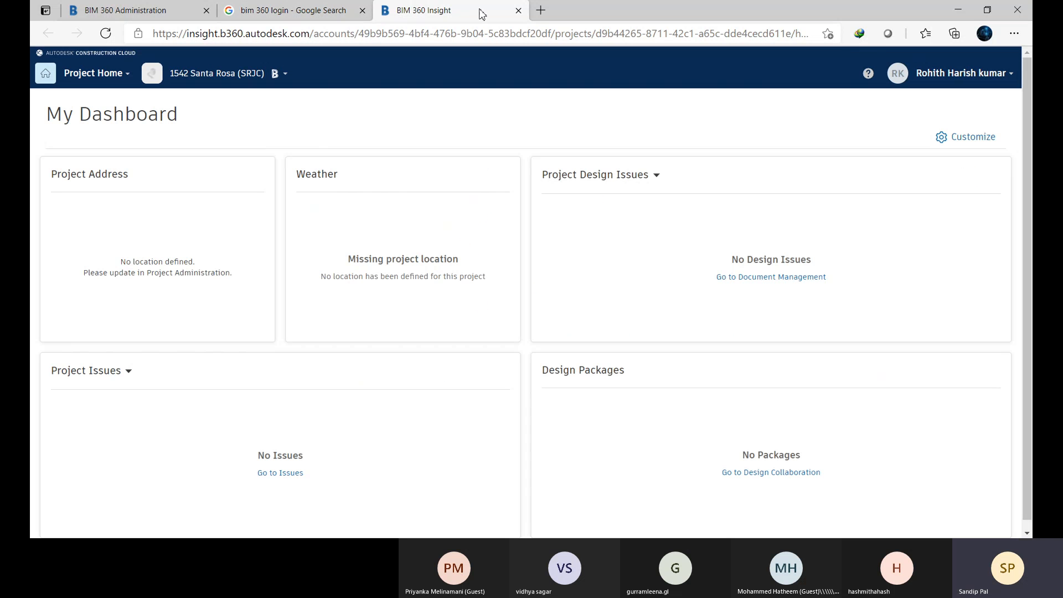
{"action": "left_click", "coordinate": [516, 11]}
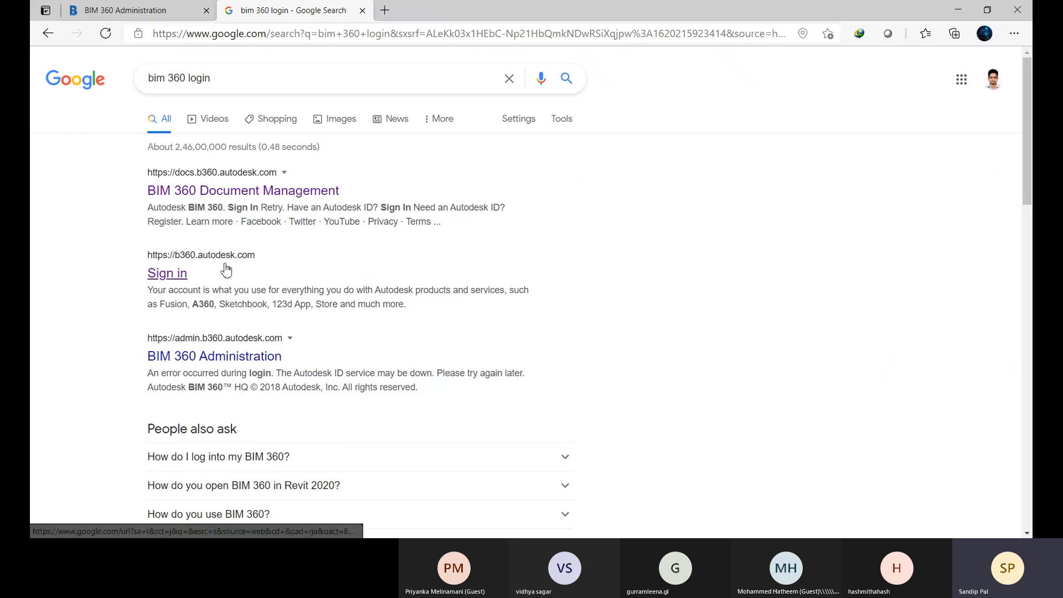
- Look through the search results and open "Construction Management Software | Autodesk BIM 360"
{"action": "scroll", "coordinate": [297, 258], "scroll_direction": "down", "scroll_amount": 3}
{"action": "scroll", "coordinate": [356, 268], "scroll_direction": "up", "scroll_amount": 1}
{"action": "scroll", "coordinate": [362, 268], "scroll_direction": "down", "scroll_amount": 3}
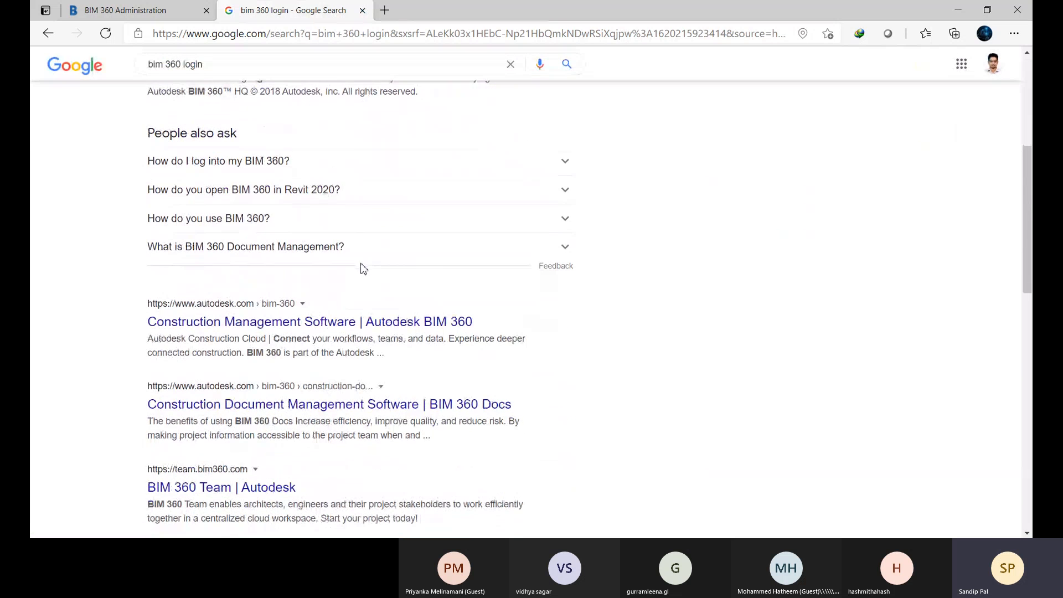
{"action": "scroll", "coordinate": [436, 266], "scroll_direction": "down", "scroll_amount": 1}
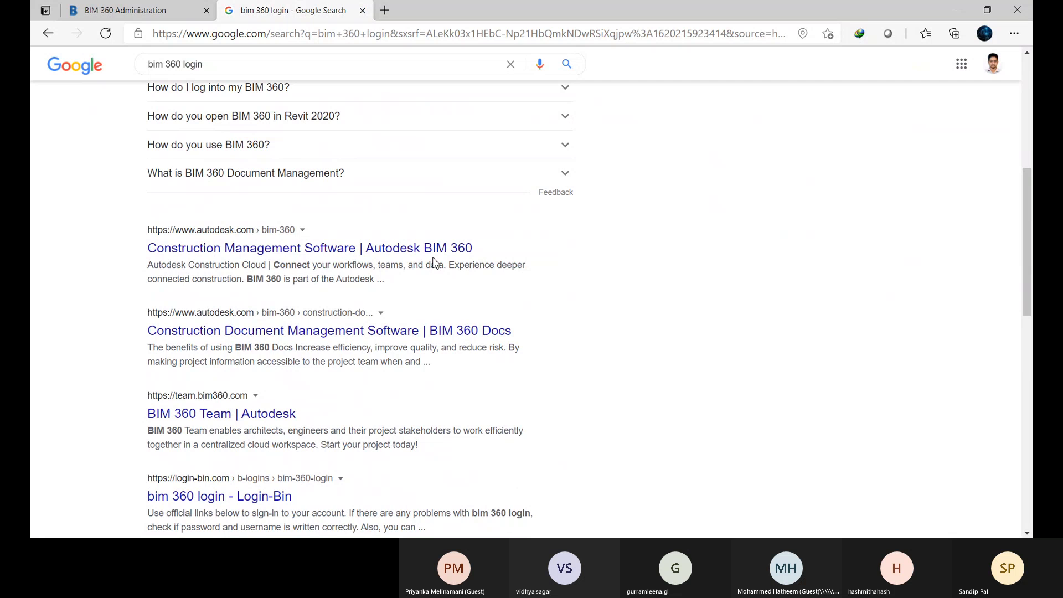
{"action": "scroll", "coordinate": [435, 262], "scroll_direction": "down", "scroll_amount": 3}
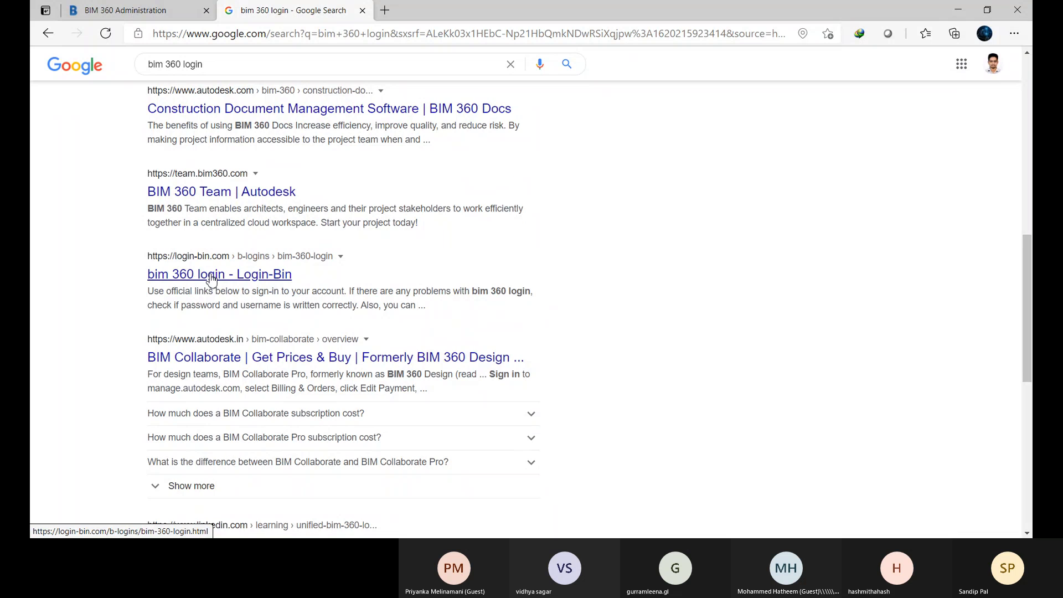
{"action": "scroll", "coordinate": [211, 280], "scroll_direction": "up", "scroll_amount": 3}
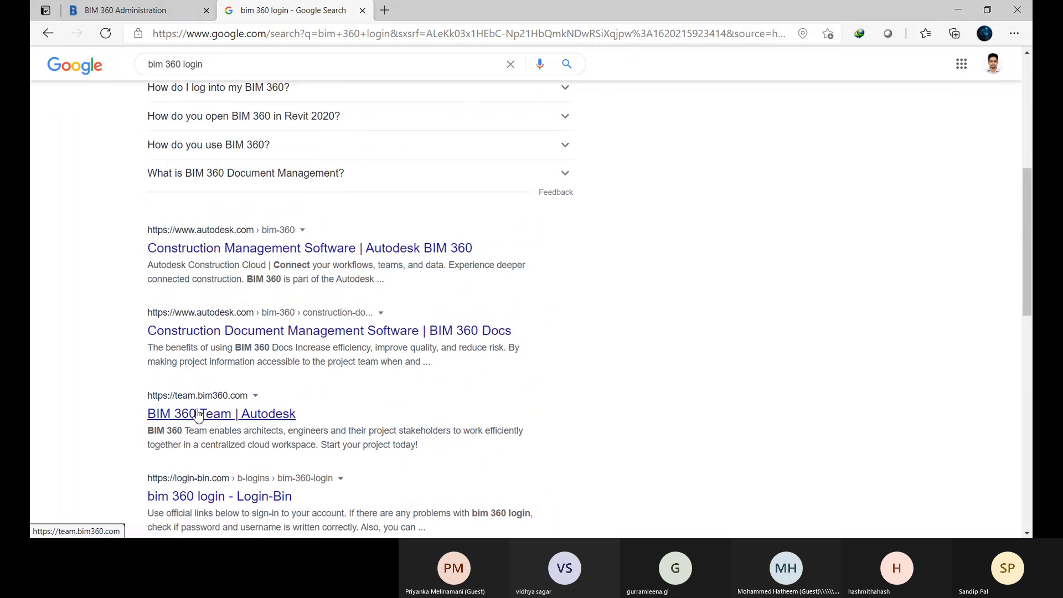
{"action": "scroll", "coordinate": [80, 378], "scroll_direction": "up", "scroll_amount": 2}
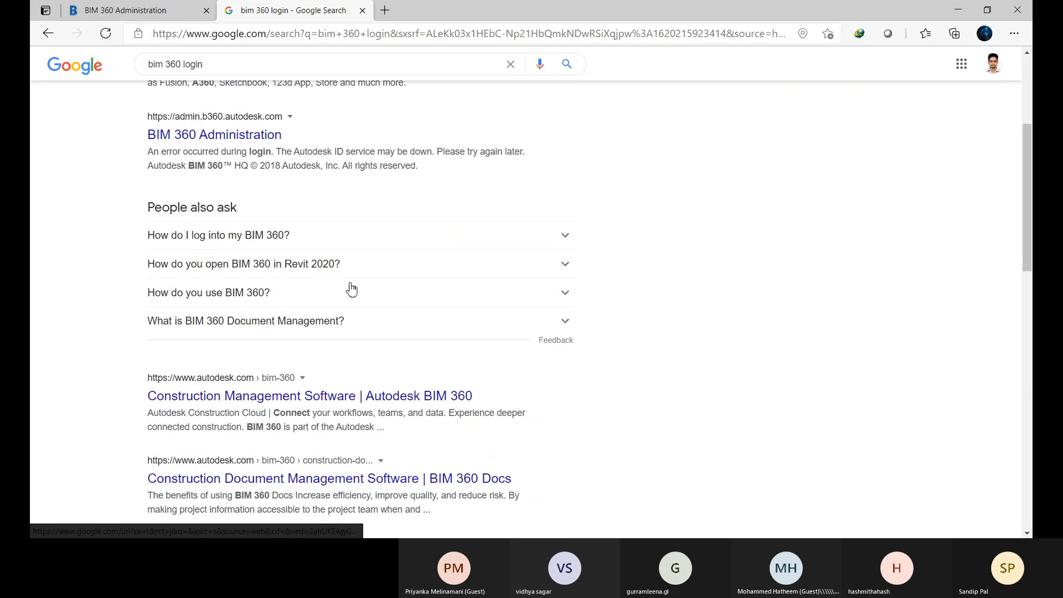
{"action": "left_click", "coordinate": [232, 400]}
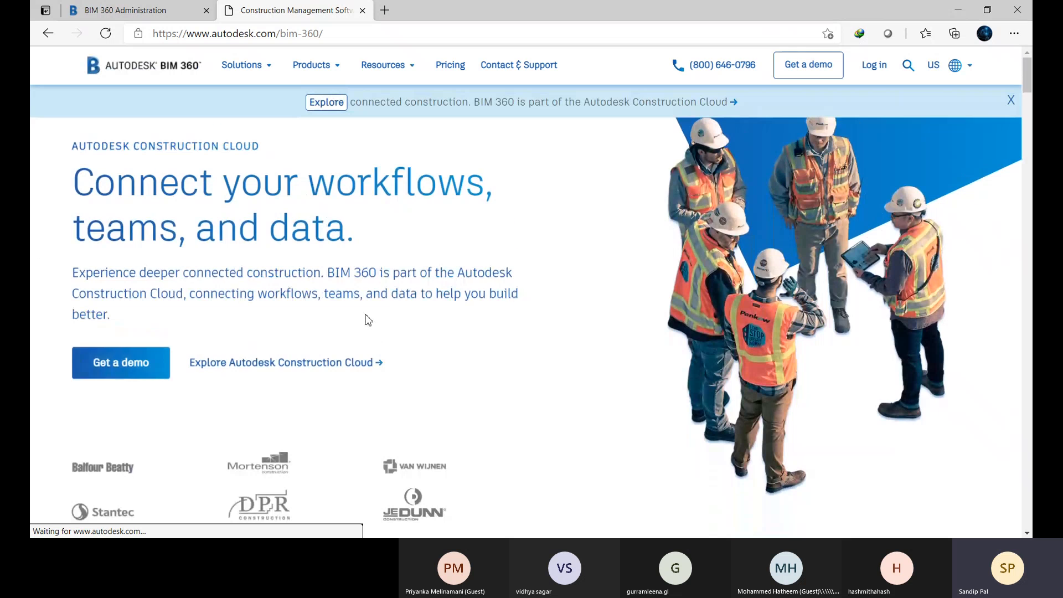
- Review the BIM 360 product page's sections on construction management, solutions, integrations, reviews and success stories
{"action": "scroll", "coordinate": [368, 320], "scroll_direction": "down", "scroll_amount": 7}
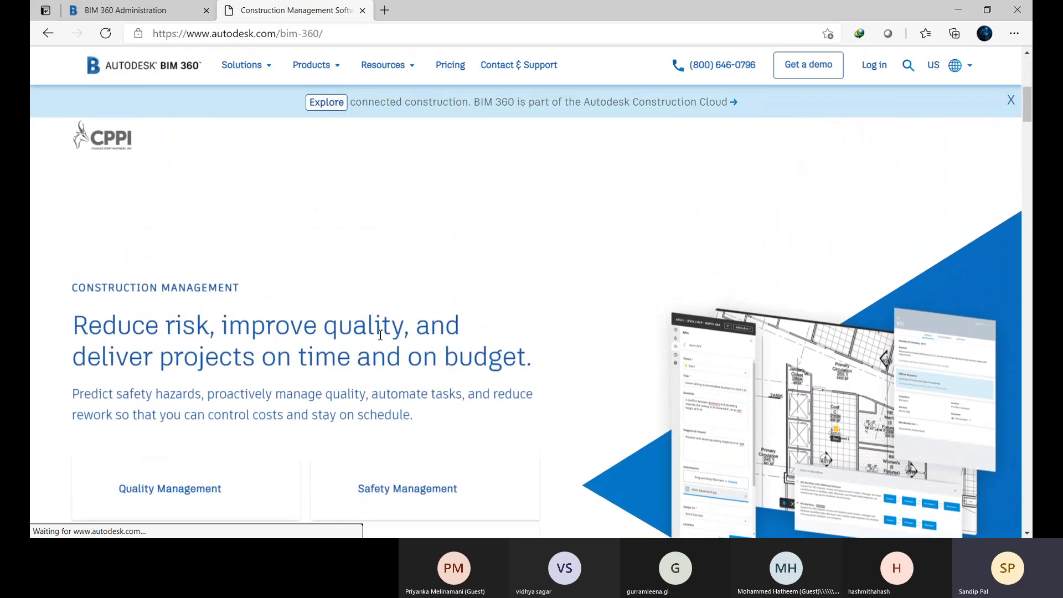
{"action": "scroll", "coordinate": [404, 339], "scroll_direction": "down", "scroll_amount": 5}
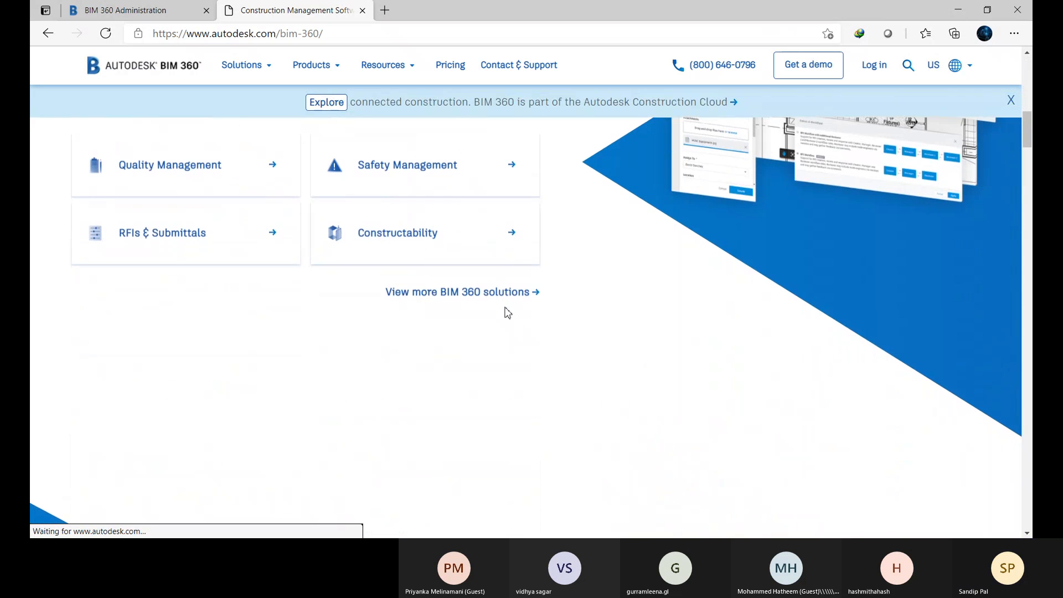
{"action": "scroll", "coordinate": [508, 313], "scroll_direction": "down", "scroll_amount": 5}
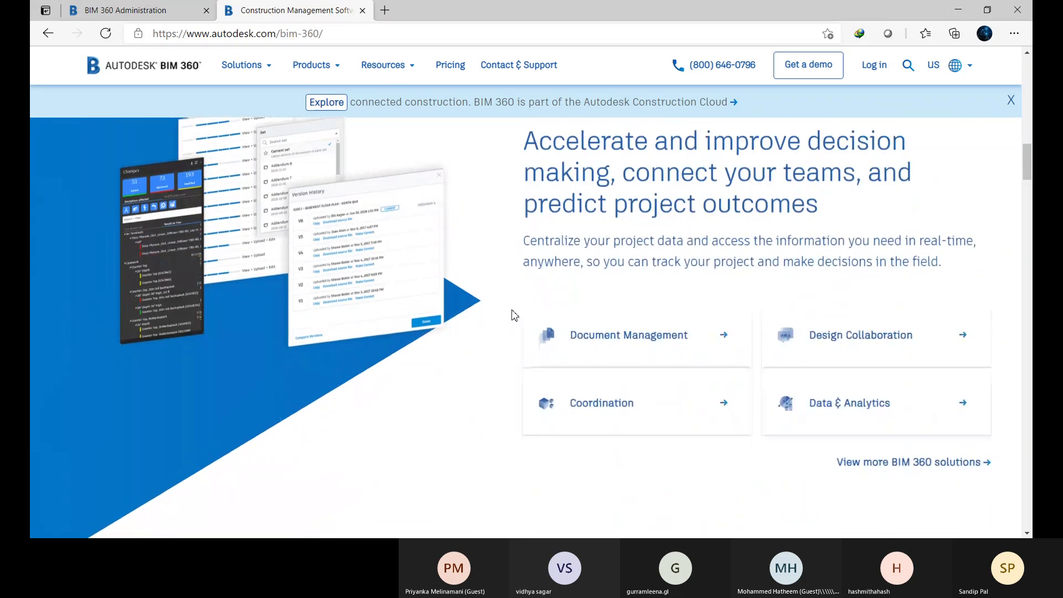
{"action": "scroll", "coordinate": [512, 315], "scroll_direction": "down", "scroll_amount": 3}
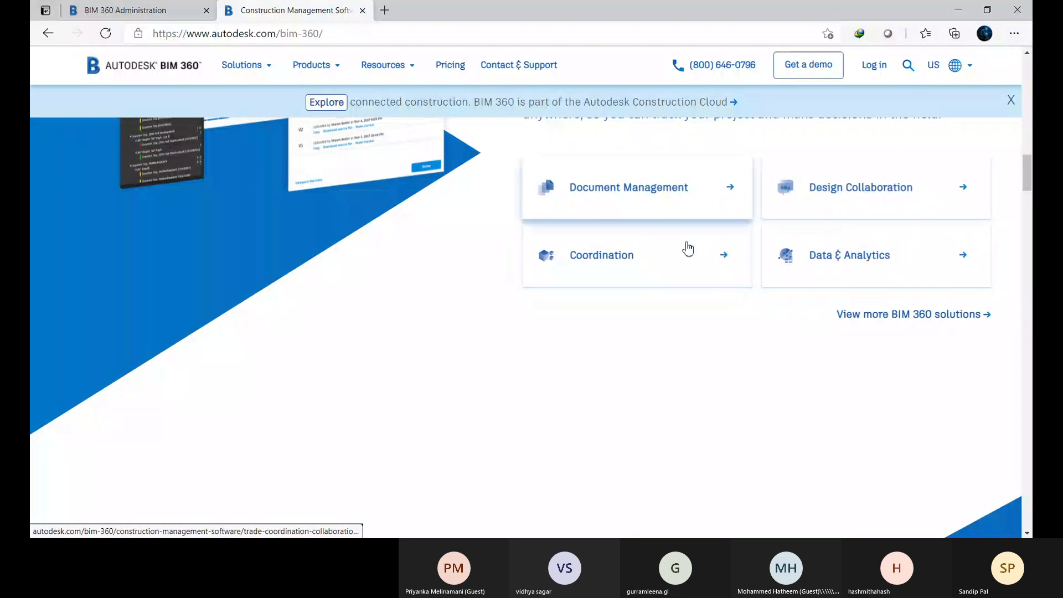
{"action": "scroll", "coordinate": [871, 284], "scroll_direction": "down", "scroll_amount": 5}
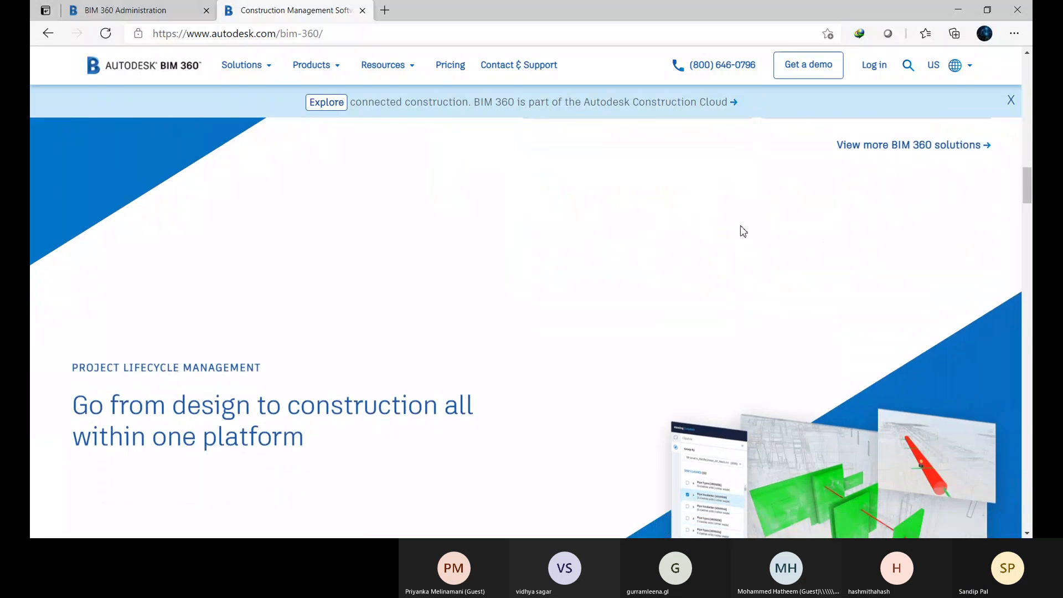
{"action": "scroll", "coordinate": [401, 299], "scroll_direction": "down", "scroll_amount": 5}
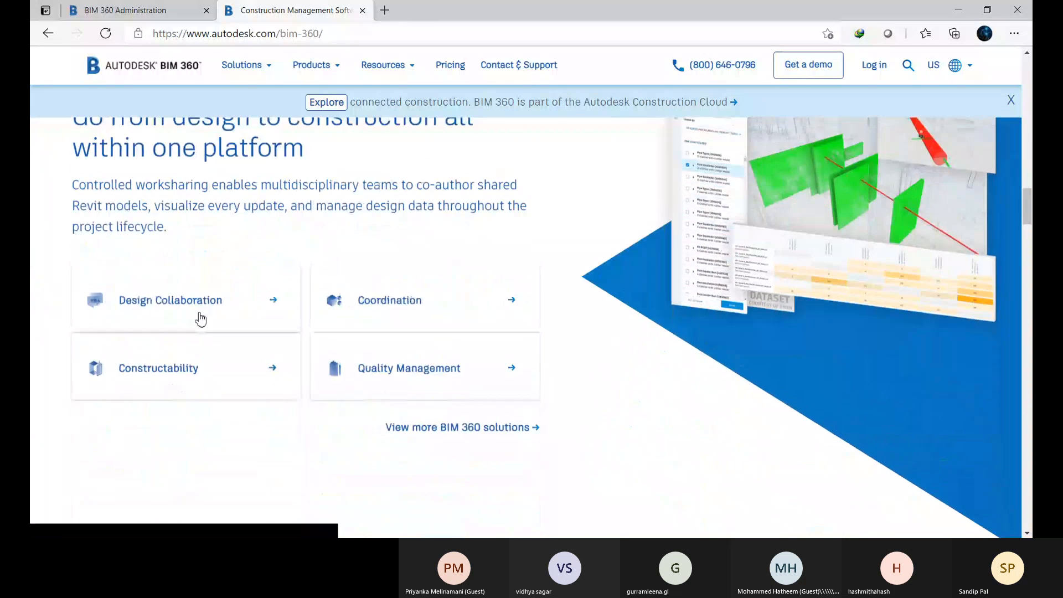
{"action": "scroll", "coordinate": [231, 321], "scroll_direction": "down", "scroll_amount": 15}
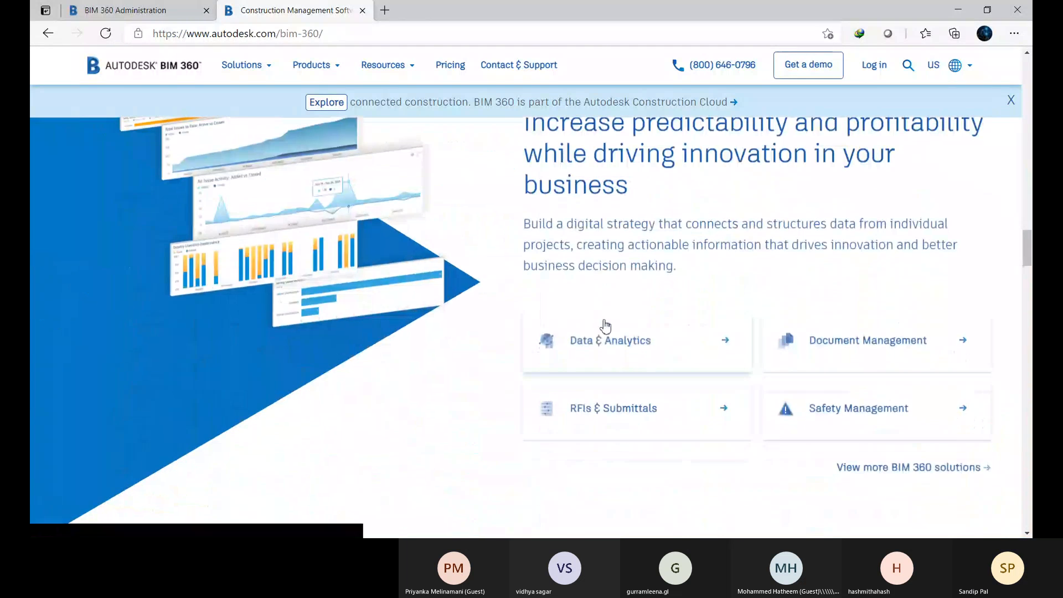
{"action": "scroll", "coordinate": [608, 324], "scroll_direction": "down", "scroll_amount": 7}
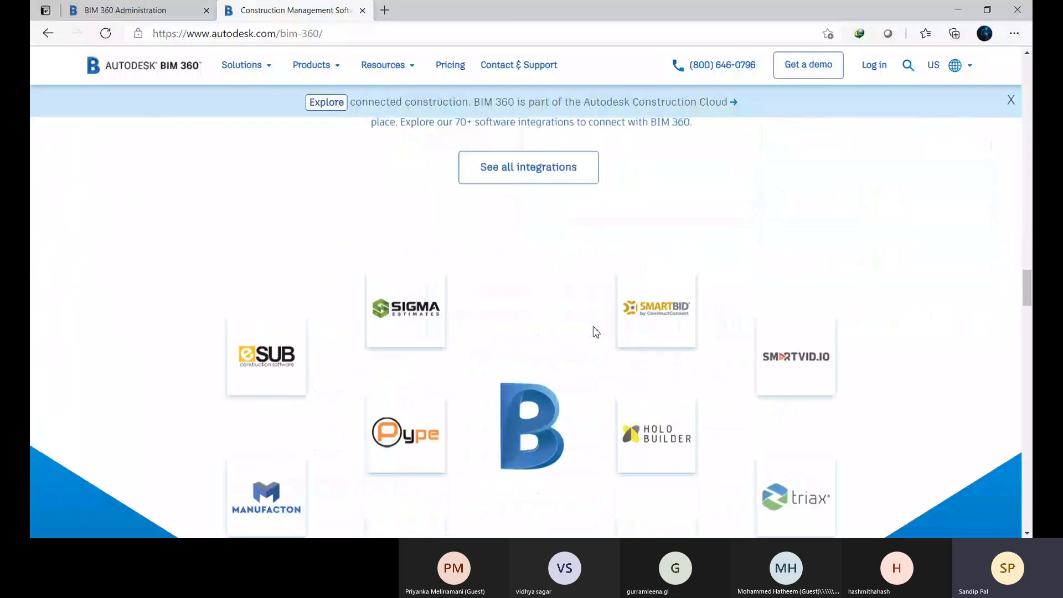
{"action": "scroll", "coordinate": [595, 331], "scroll_direction": "down", "scroll_amount": 14}
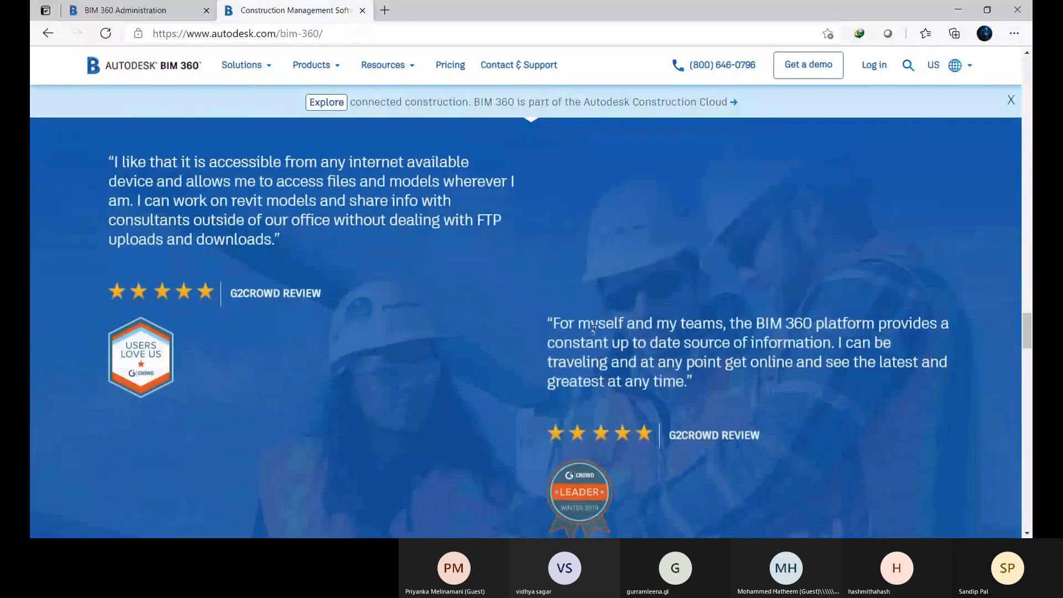
{"action": "scroll", "coordinate": [593, 332], "scroll_direction": "down", "scroll_amount": 18}
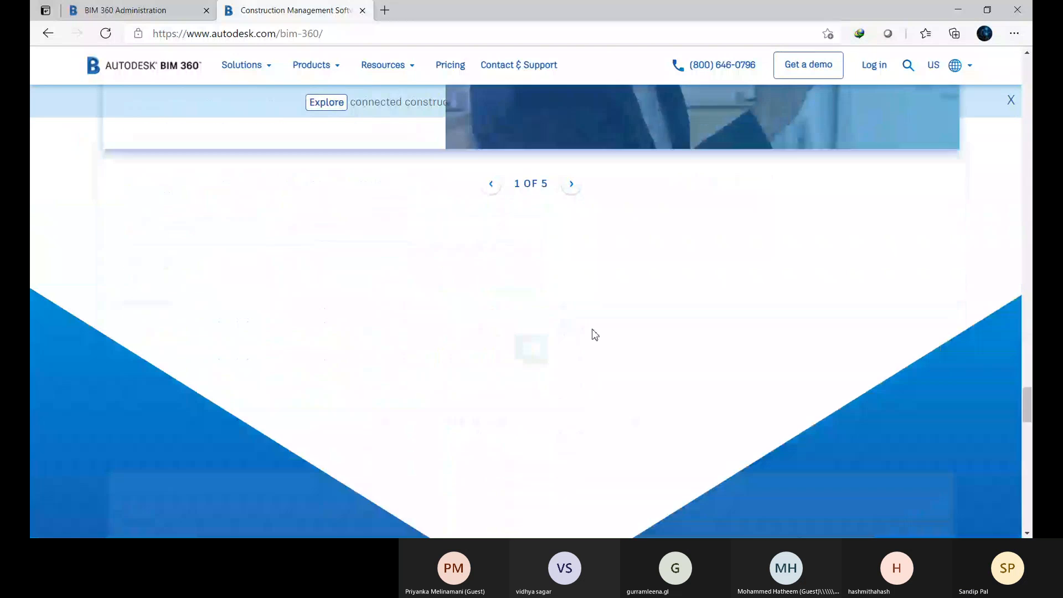
{"action": "scroll", "coordinate": [595, 332], "scroll_direction": "up", "scroll_amount": 15}
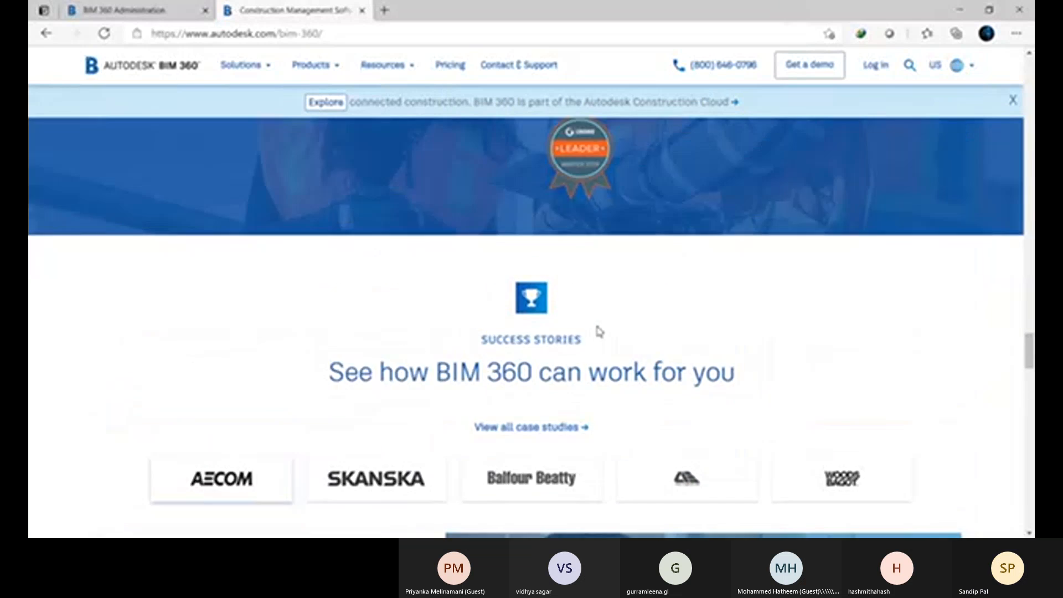
{"action": "scroll", "coordinate": [599, 328], "scroll_direction": "up", "scroll_amount": 15}
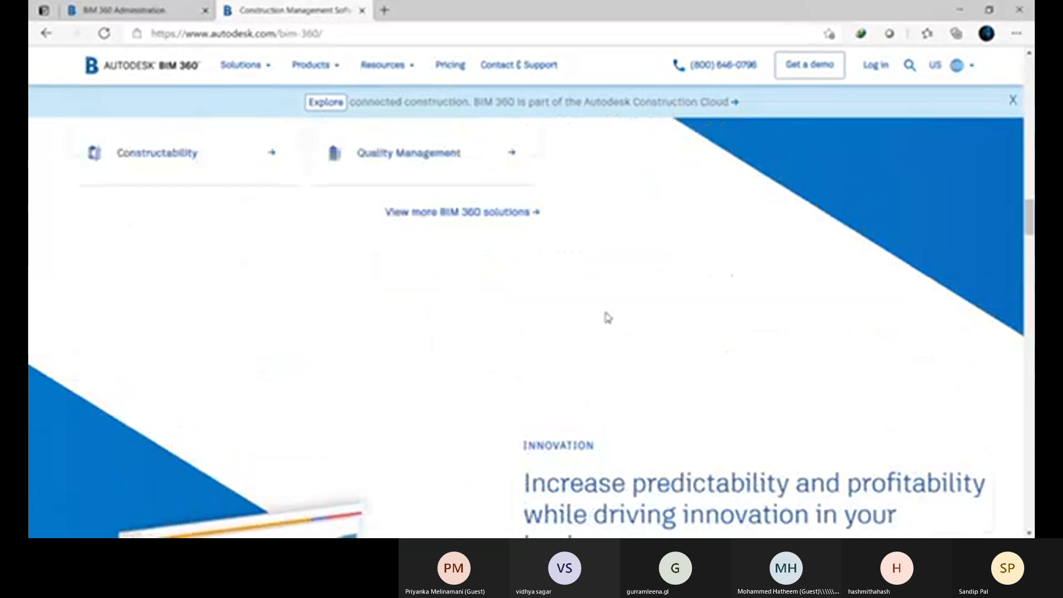
{"action": "scroll", "coordinate": [608, 316], "scroll_direction": "up", "scroll_amount": 15}
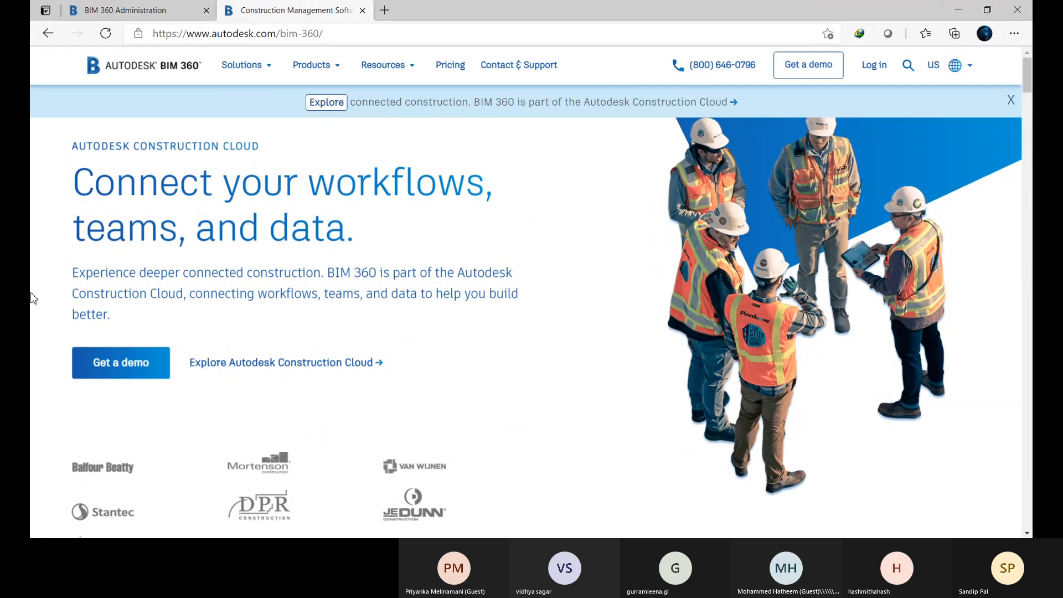
- Open Explore Autodesk Construction Cloud in a new tab and the BIM 360 document management page in the current one
{"action": "right_click", "coordinate": [385, 366]}
{"action": "left_click", "coordinate": [418, 34]}
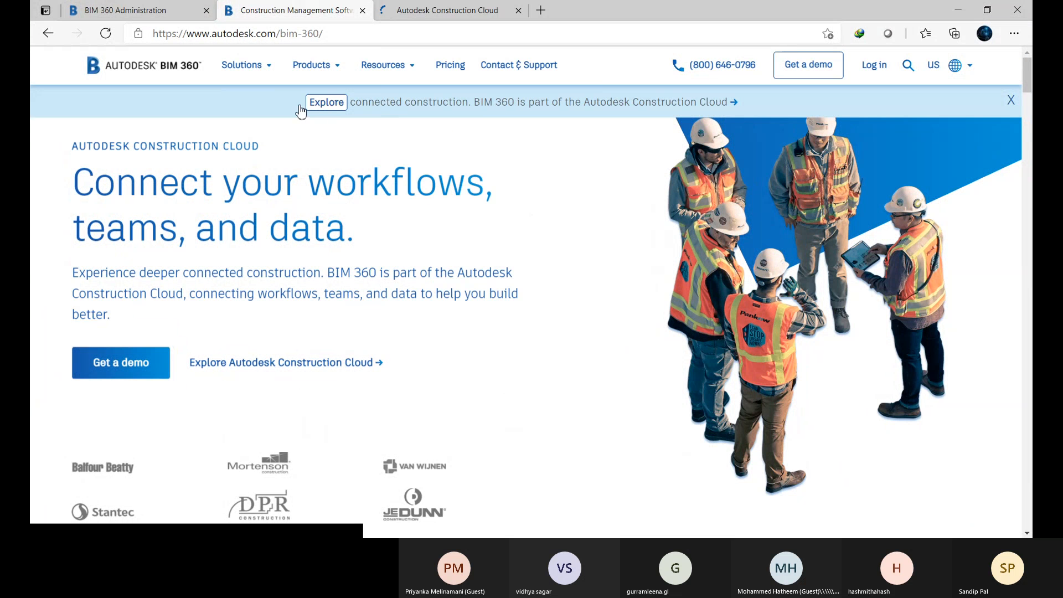
{"action": "left_click", "coordinate": [260, 67]}
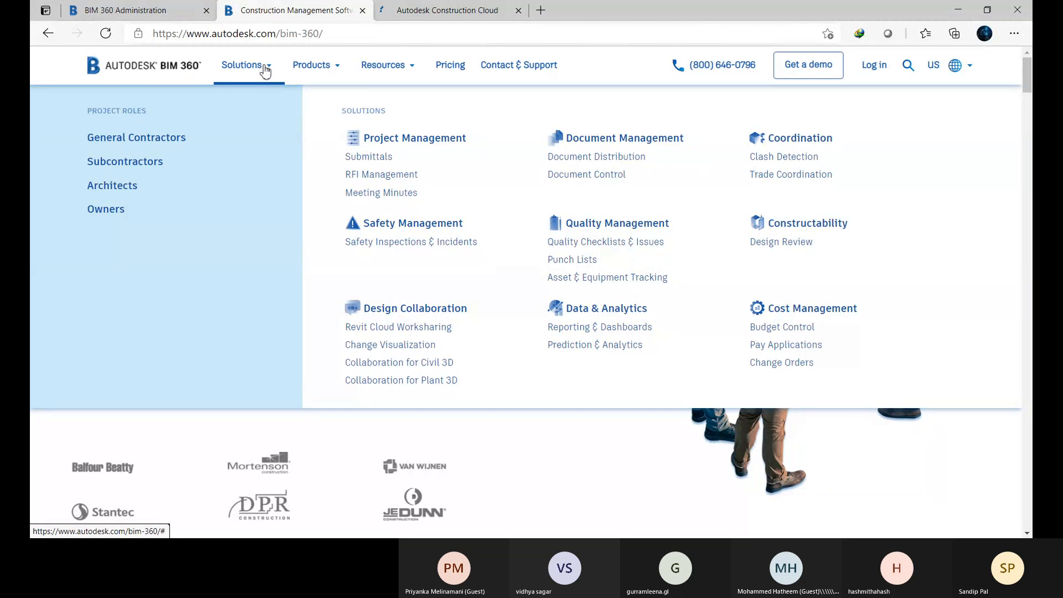
{"action": "left_click", "coordinate": [325, 70]}
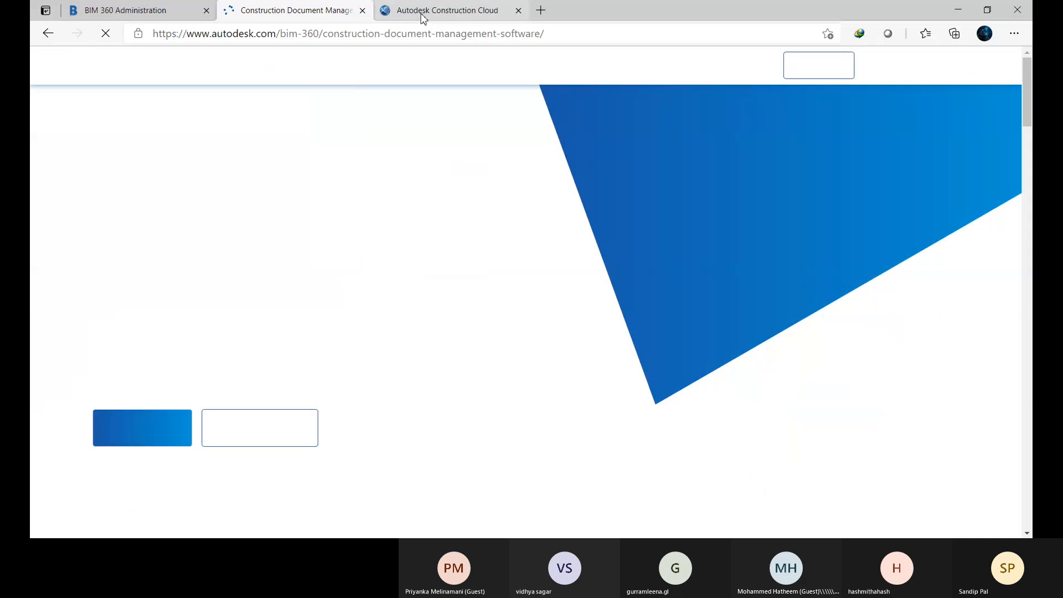
- On the Autodesk Construction Cloud site, open the Try Now product list and browse down to BIM Collaborate and Docs
{"action": "left_click", "coordinate": [422, 13]}
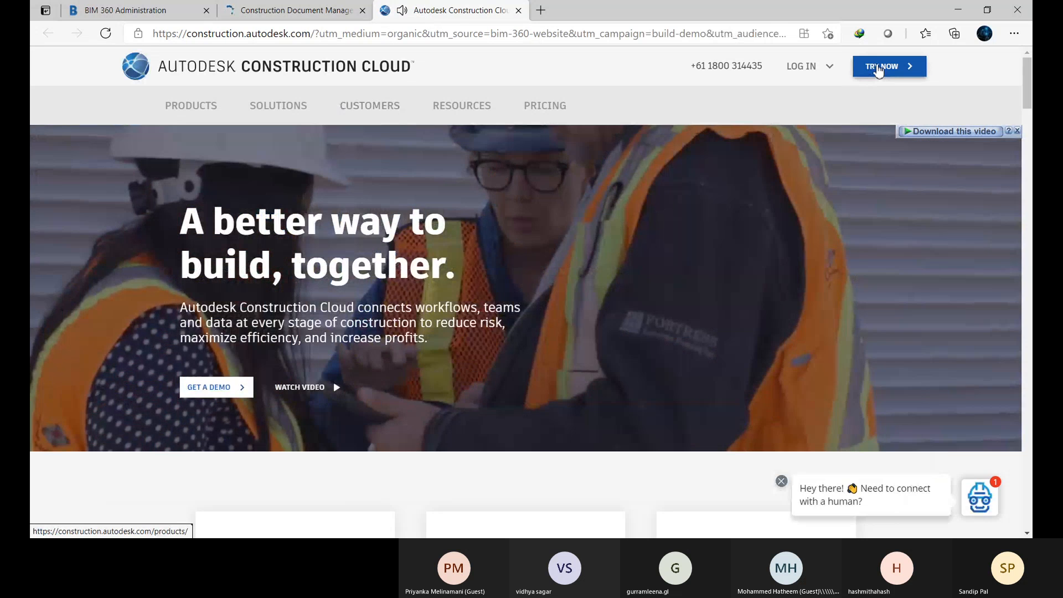
{"action": "left_click", "coordinate": [878, 70]}
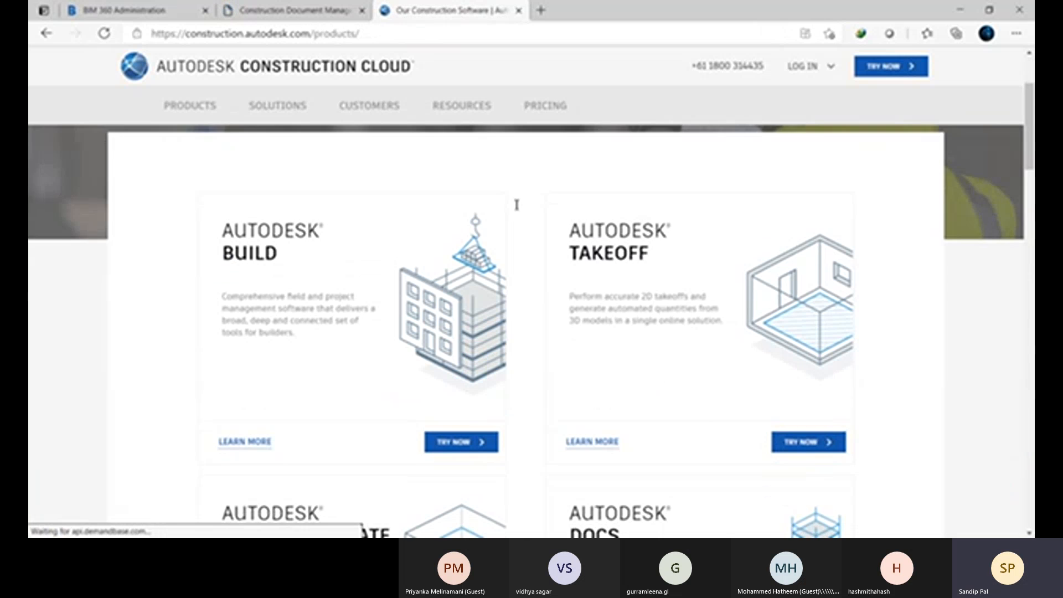
{"action": "scroll", "coordinate": [494, 218], "scroll_direction": "down", "scroll_amount": 3}
{"action": "scroll", "coordinate": [299, 282], "scroll_direction": "down", "scroll_amount": 3}
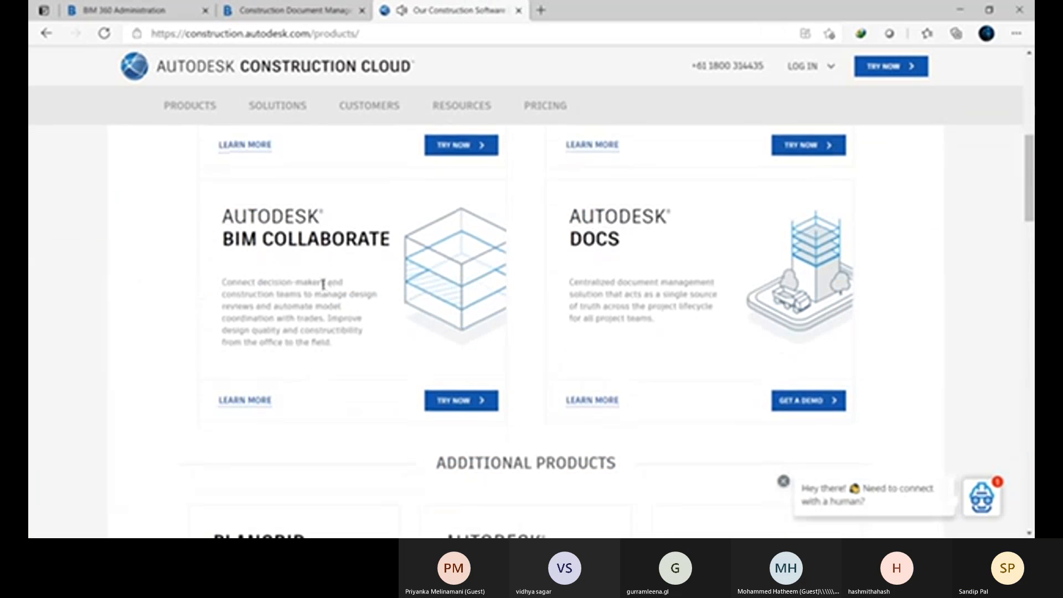
- Browse the Additional Products section of the Construction Cloud products page, including BIM Collaborate Pro and Assemble, and return to the page's start
{"action": "scroll", "coordinate": [620, 305], "scroll_direction": "down", "scroll_amount": 3}
{"action": "scroll", "coordinate": [541, 279], "scroll_direction": "down", "scroll_amount": 8}
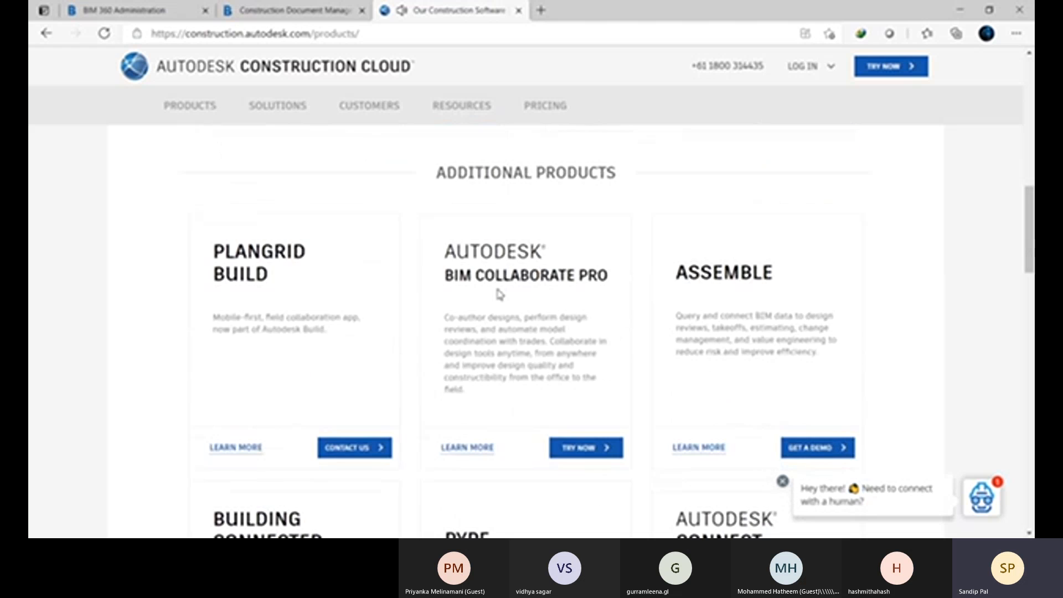
{"action": "scroll", "coordinate": [409, 285], "scroll_direction": "down", "scroll_amount": 1}
{"action": "scroll", "coordinate": [612, 319], "scroll_direction": "down", "scroll_amount": 6}
{"action": "scroll", "coordinate": [603, 320], "scroll_direction": "up", "scroll_amount": 12}
{"action": "scroll", "coordinate": [520, 279], "scroll_direction": "up", "scroll_amount": 15}
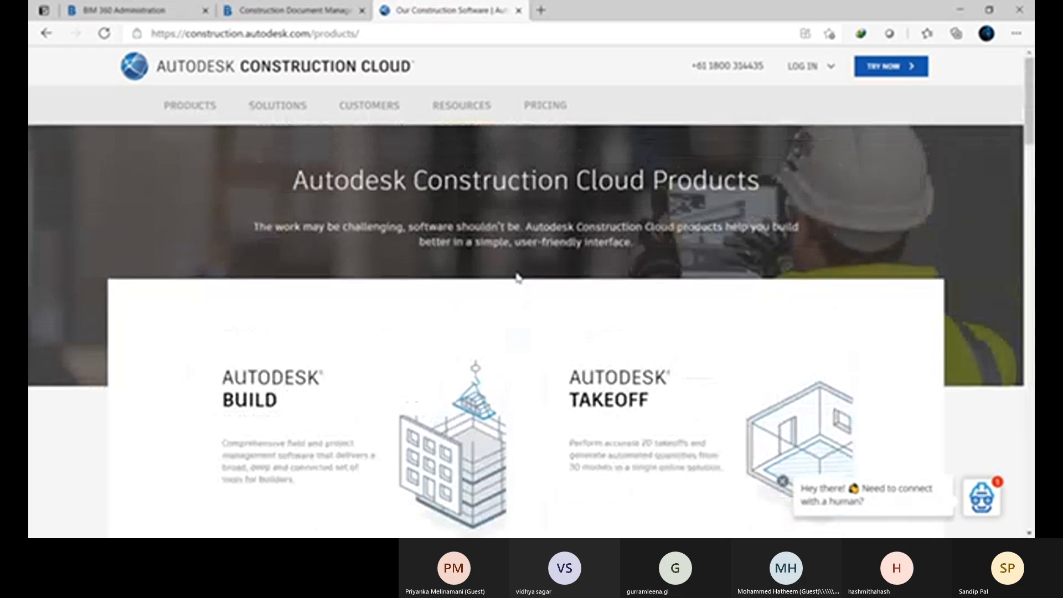
- Switch to the BIM 360 Docs document management page, look through its benefits, and open its free trial page
{"action": "left_click", "coordinate": [285, 11]}
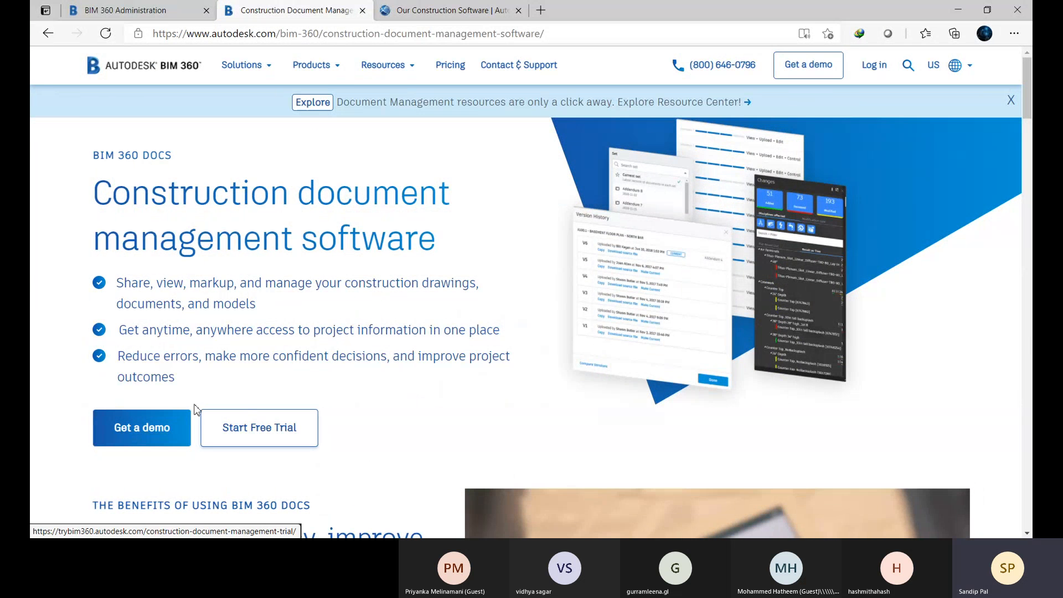
{"action": "scroll", "coordinate": [309, 394], "scroll_direction": "down", "scroll_amount": 10}
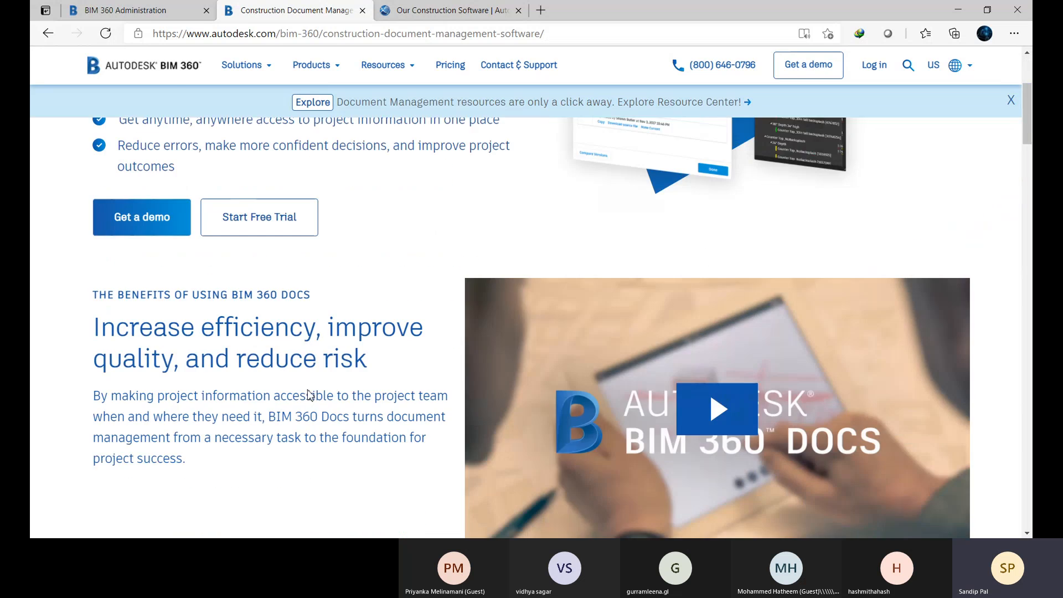
{"action": "scroll", "coordinate": [365, 320], "scroll_direction": "down", "scroll_amount": 4}
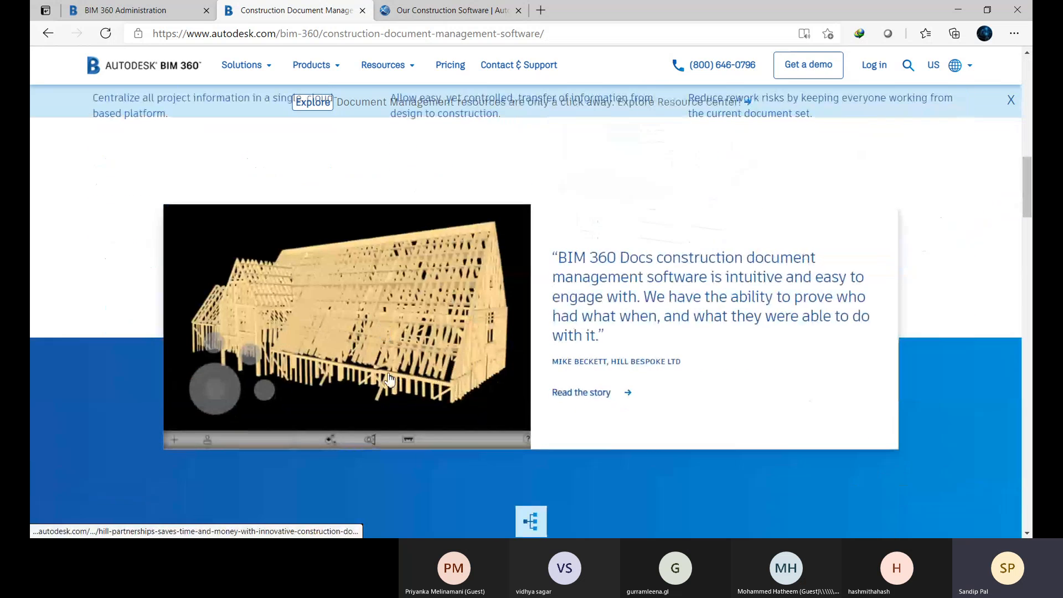
{"action": "scroll", "coordinate": [387, 428], "scroll_direction": "up", "scroll_amount": 6}
{"action": "scroll", "coordinate": [388, 419], "scroll_direction": "up", "scroll_amount": 8}
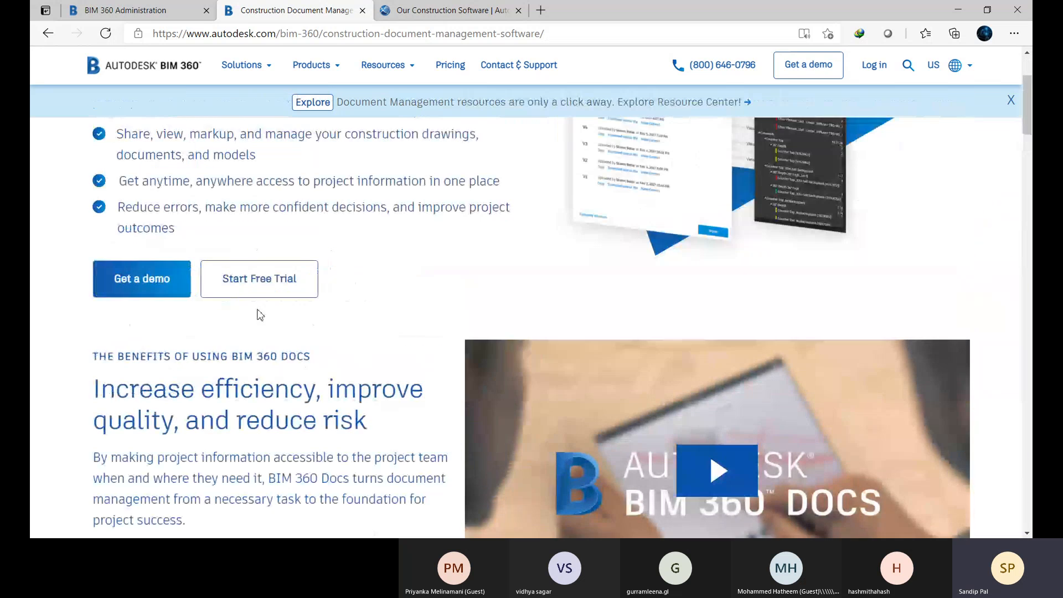
{"action": "left_click", "coordinate": [261, 286]}
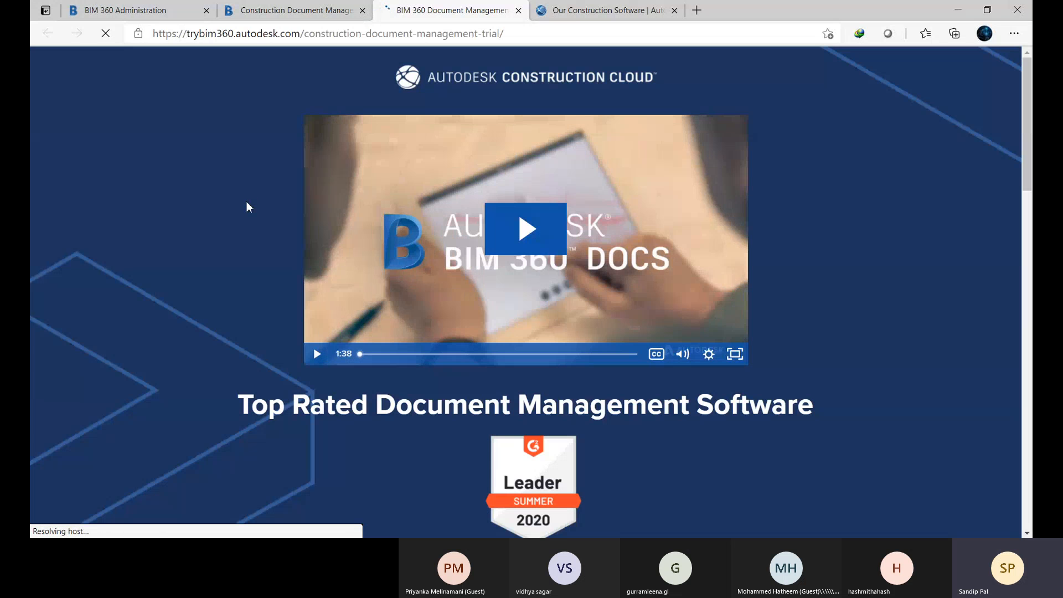
- Review the BIM 360 document management trial page, including the 30-day trial sign-up form and the customer references
{"action": "scroll", "coordinate": [669, 380], "scroll_direction": "down", "scroll_amount": 10}
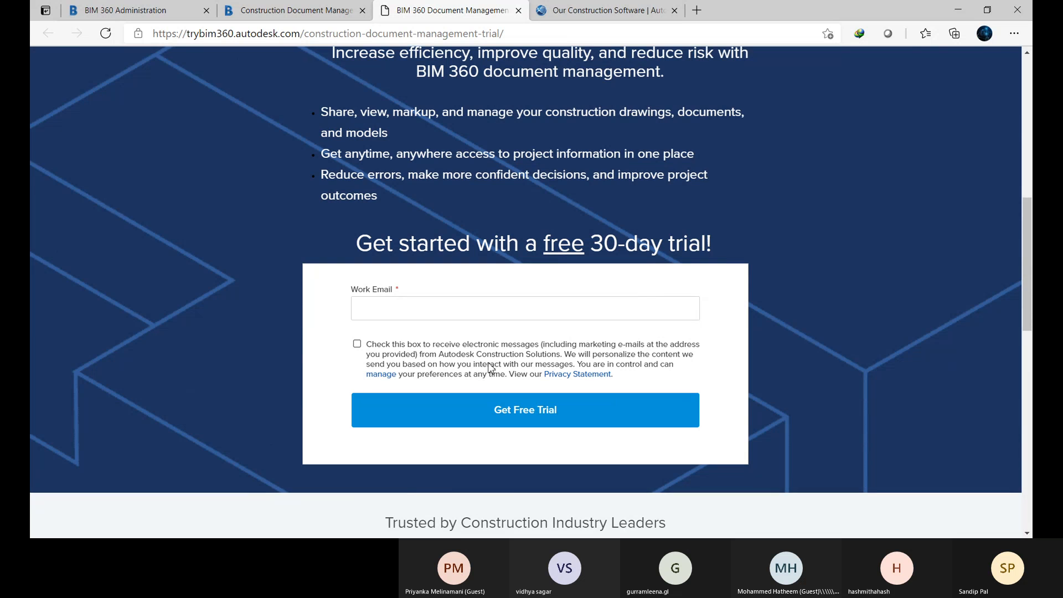
{"action": "scroll", "coordinate": [480, 380], "scroll_direction": "down", "scroll_amount": 3}
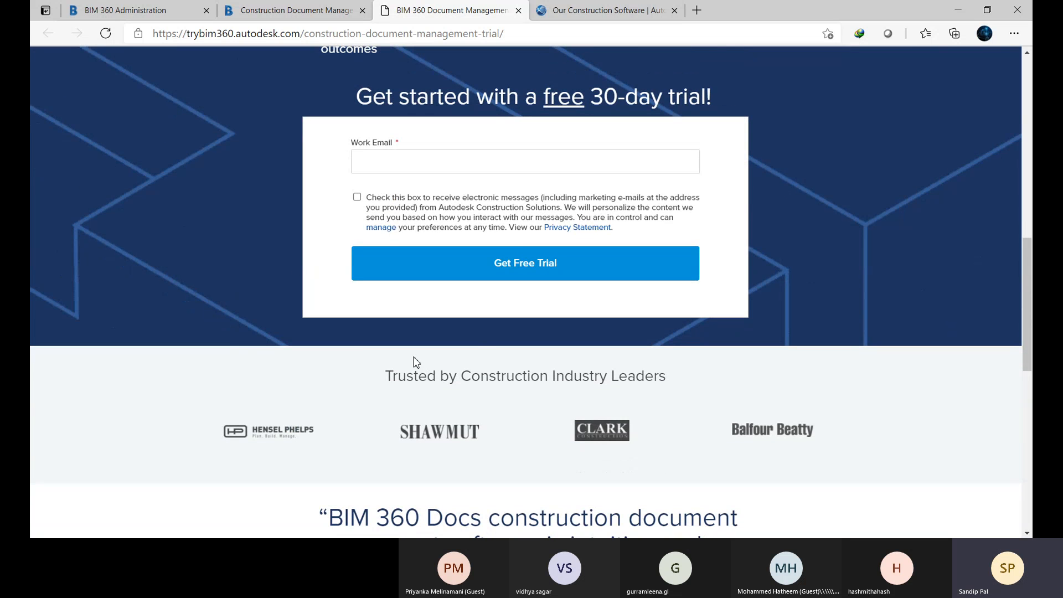
{"action": "scroll", "coordinate": [626, 348], "scroll_direction": "down", "scroll_amount": 6}
{"action": "scroll", "coordinate": [498, 363], "scroll_direction": "up", "scroll_amount": 8}
{"action": "scroll", "coordinate": [363, 317], "scroll_direction": "up", "scroll_amount": 9}
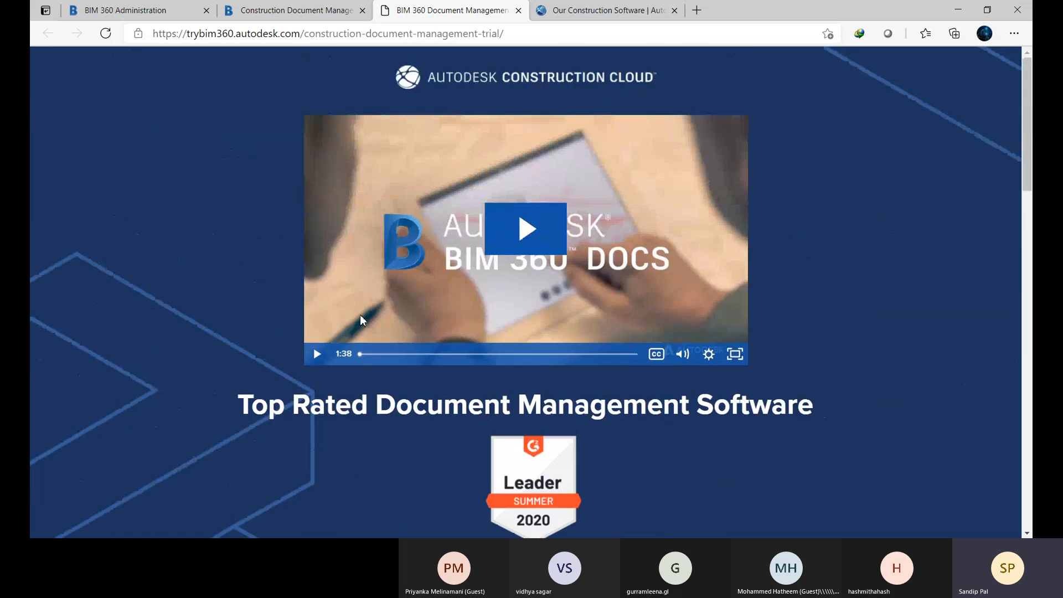
- Return to the Test project's BIM 360 administration page and look over the list of available modules
{"action": "left_click", "coordinate": [133, 10]}
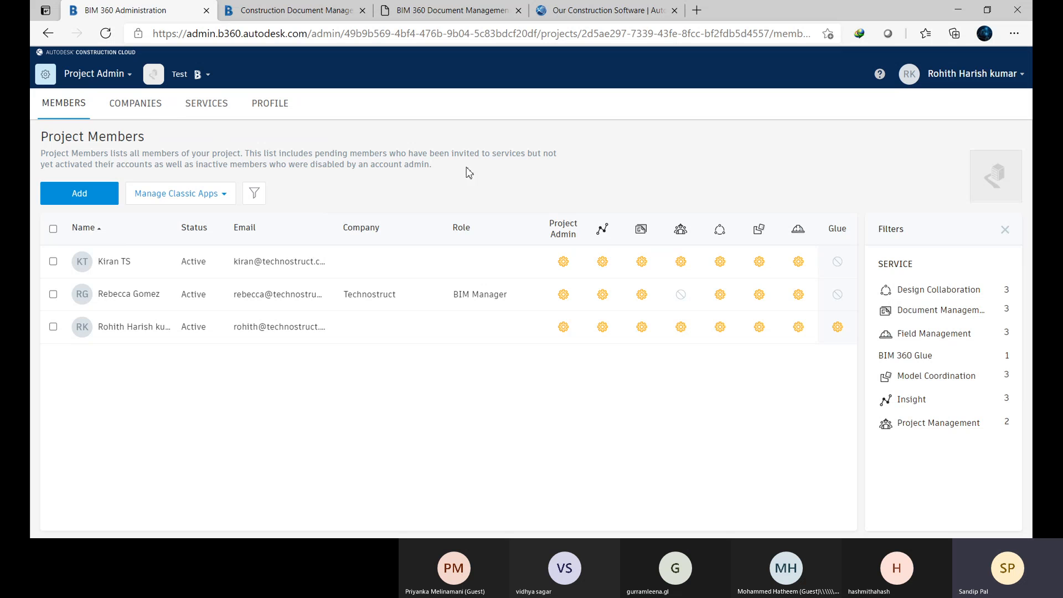
{"action": "left_click", "coordinate": [122, 76]}
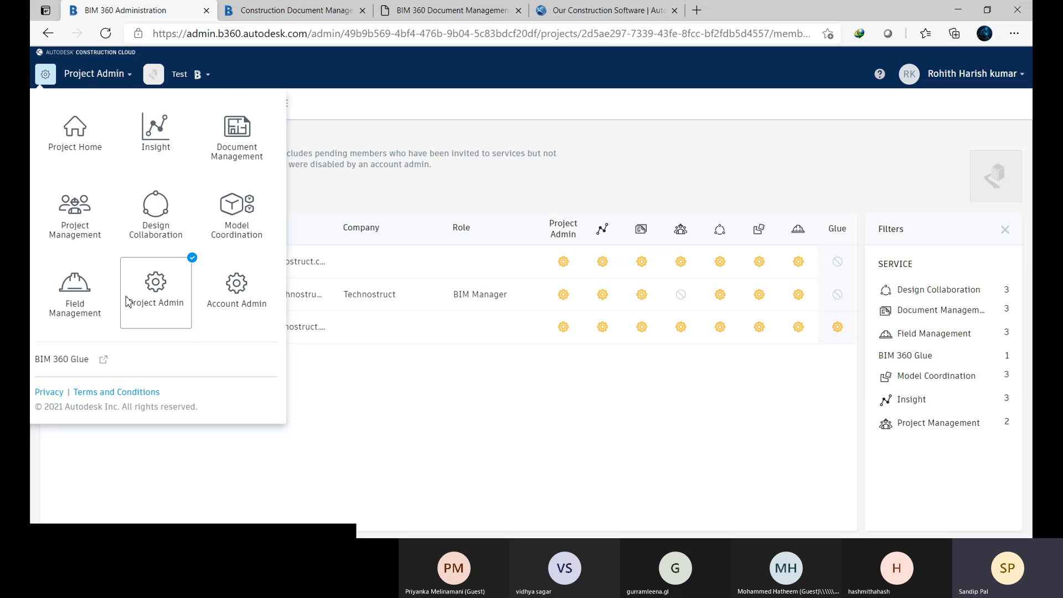
{"action": "left_click", "coordinate": [465, 368]}
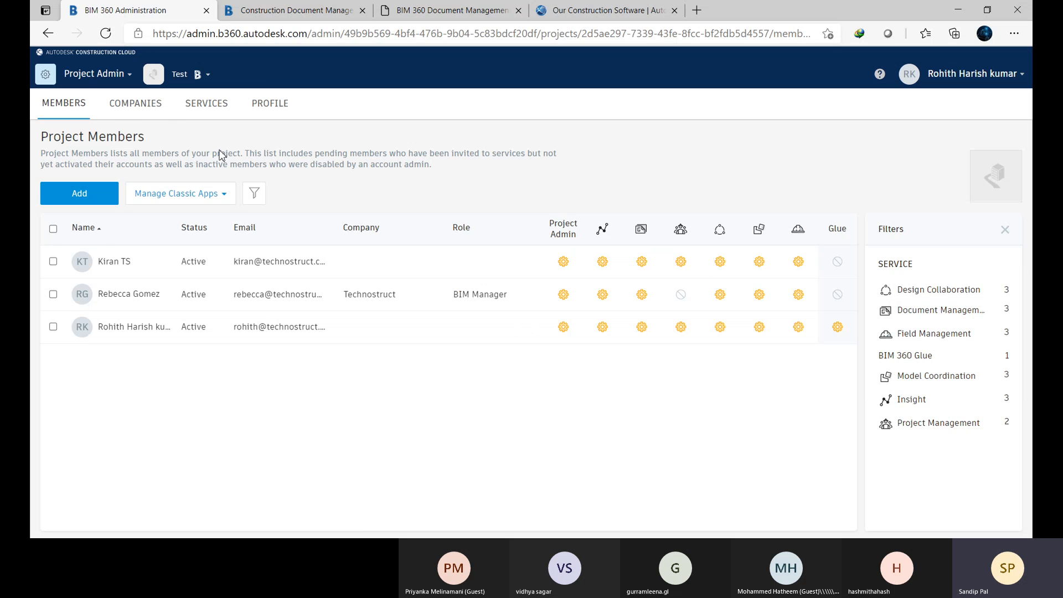
- Open Account Admin in a new browser tab from the module list and switch to its Project Directory
{"action": "left_click", "coordinate": [120, 76]}
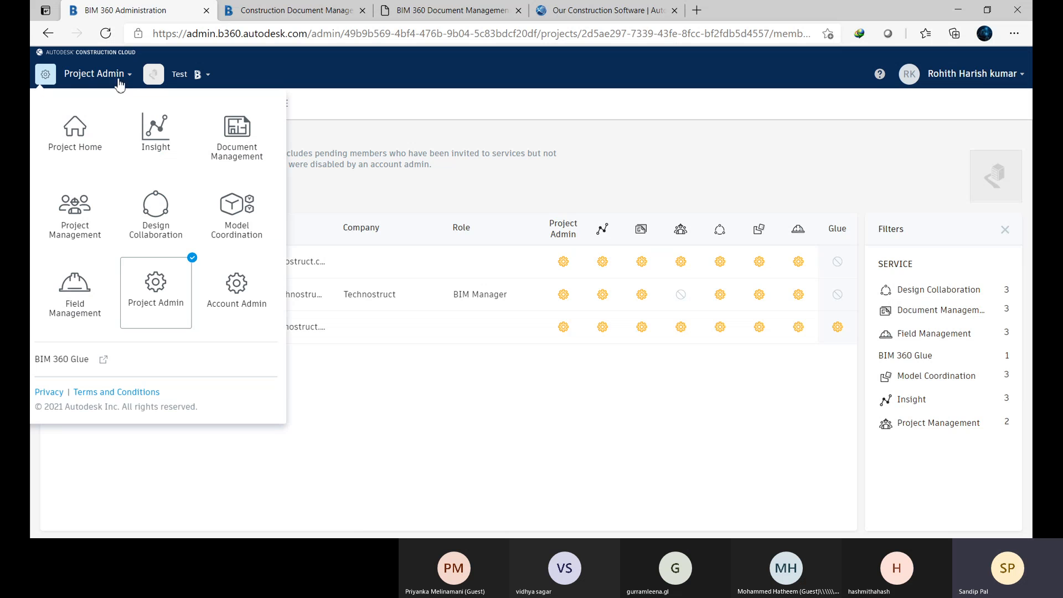
{"action": "right_click", "coordinate": [237, 309]}
{"action": "left_click", "coordinate": [293, 211]}
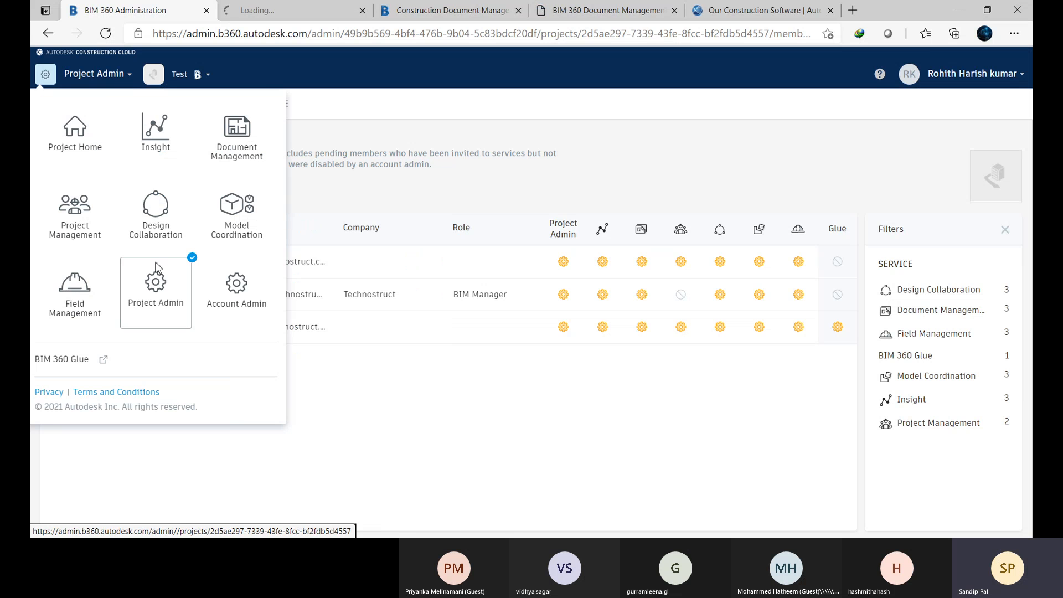
{"action": "left_click", "coordinate": [391, 198]}
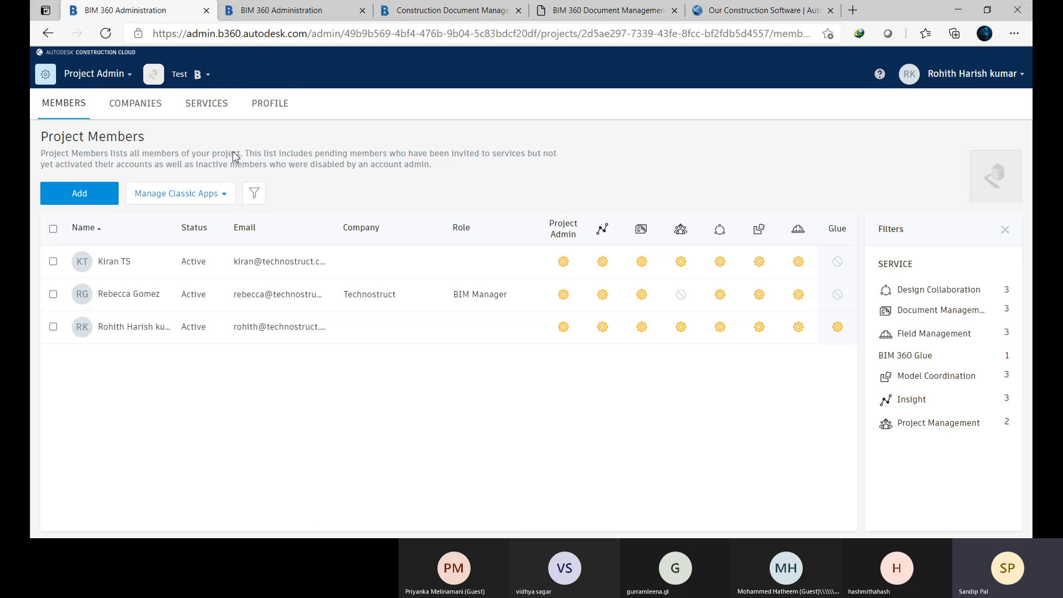
{"action": "left_click", "coordinate": [302, 17]}
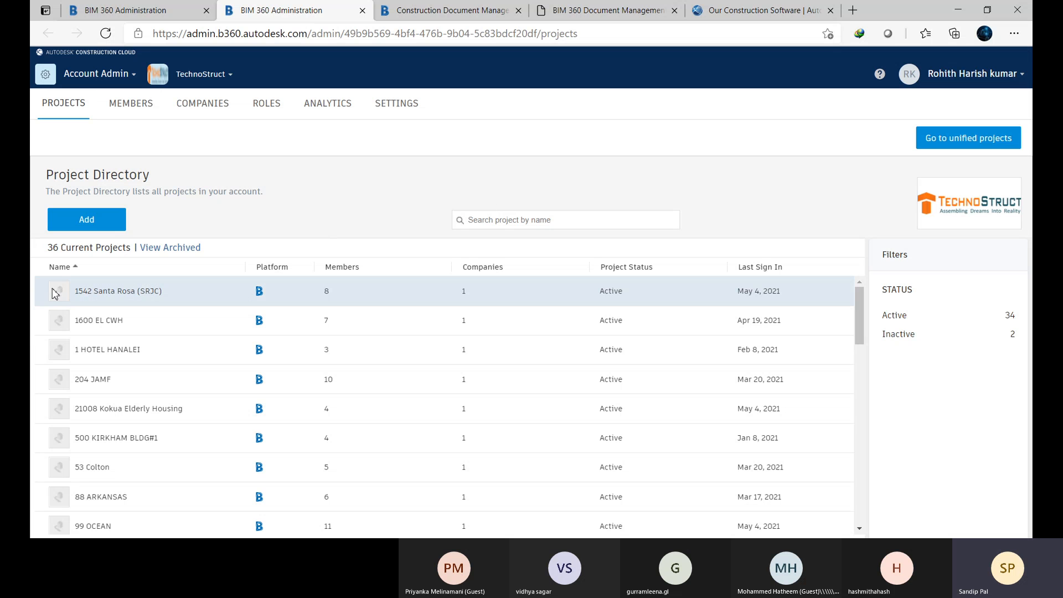
- Open the Create Project Profile form for a new project and review its project types and remaining fields
{"action": "left_click", "coordinate": [78, 226]}
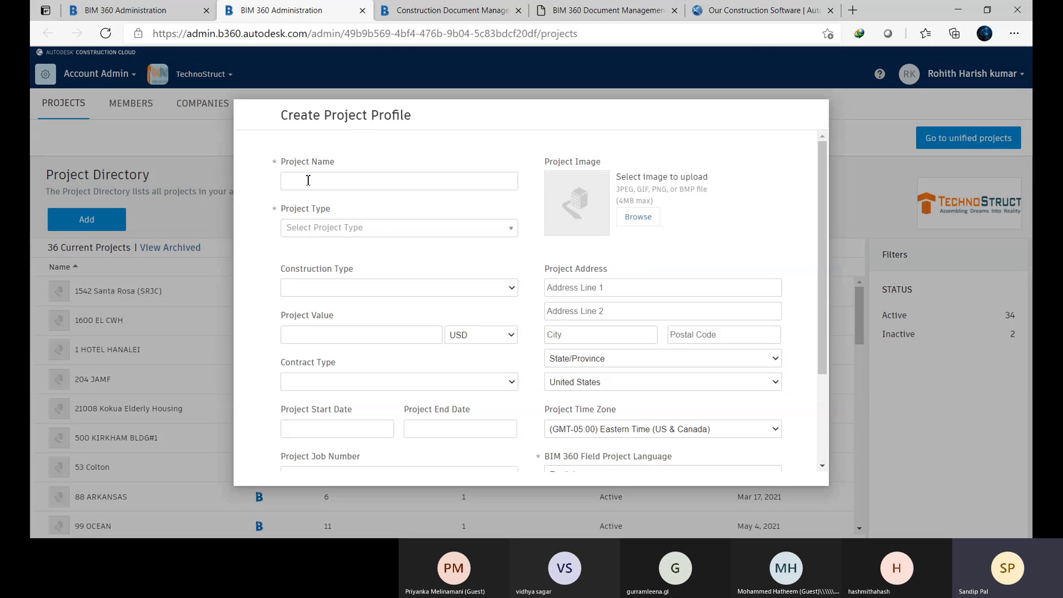
{"action": "left_click", "coordinate": [431, 230]}
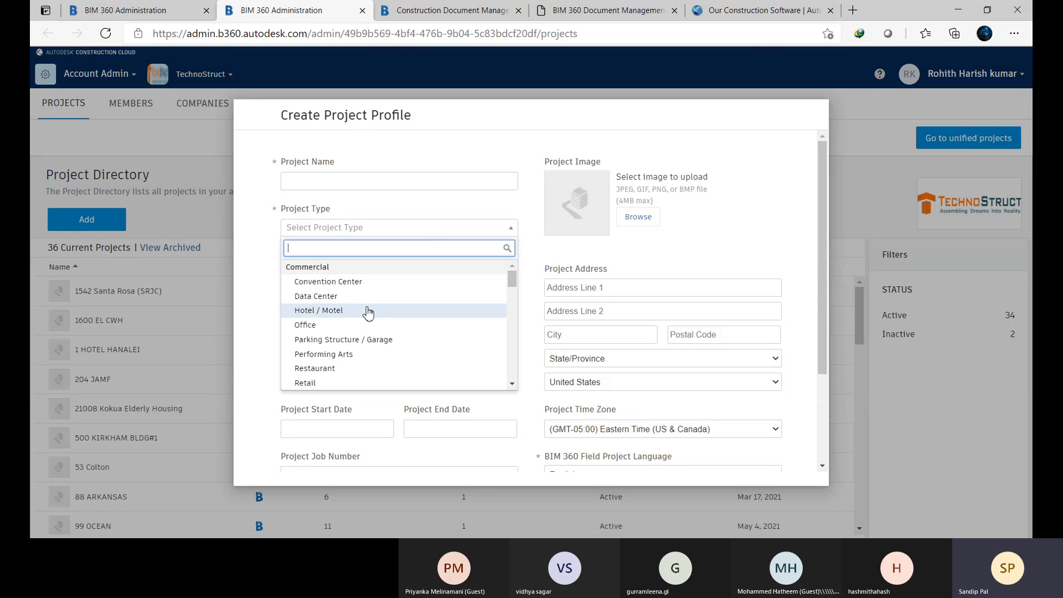
{"action": "scroll", "coordinate": [326, 387], "scroll_direction": "down", "scroll_amount": 3}
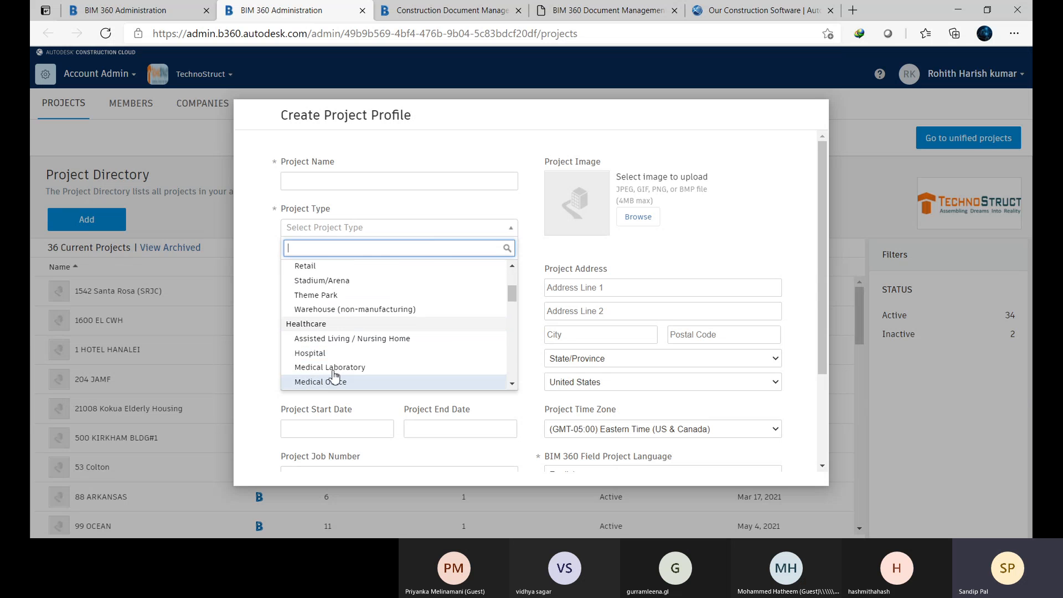
{"action": "left_click", "coordinate": [351, 178]}
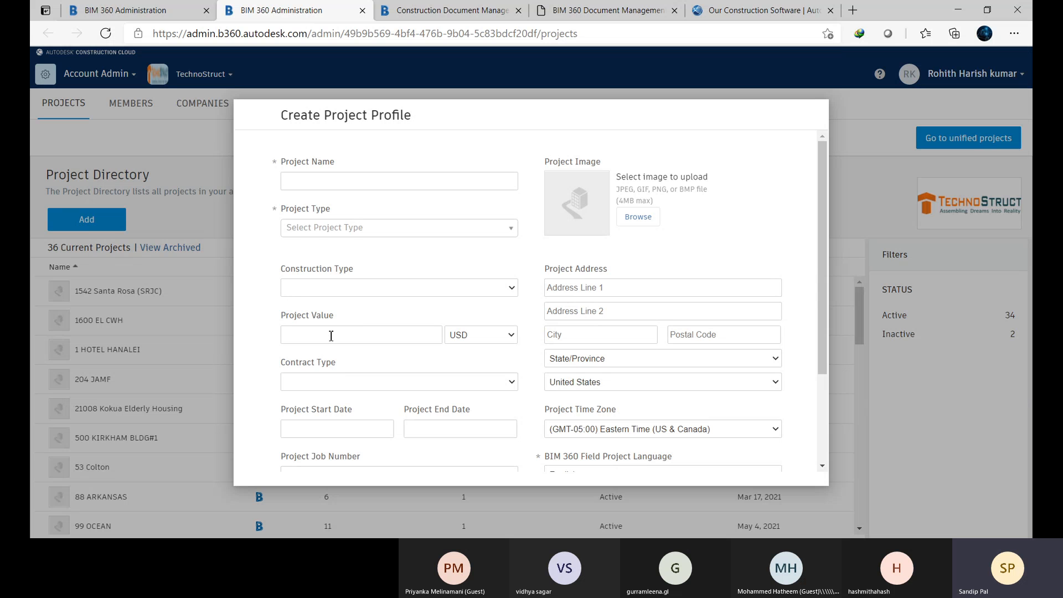
{"action": "scroll", "coordinate": [316, 378], "scroll_direction": "down", "scroll_amount": 1}
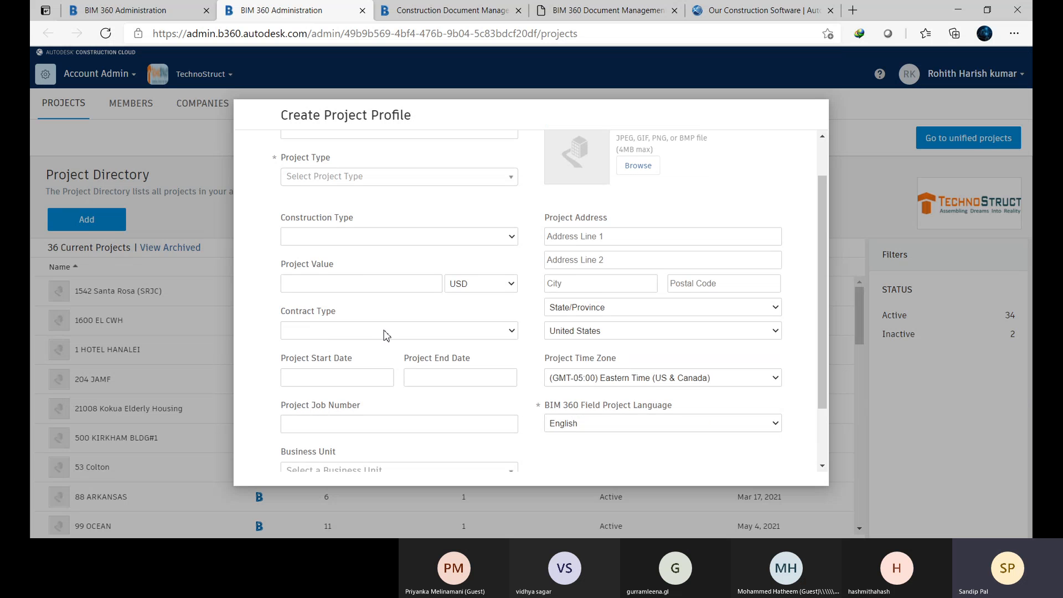
{"action": "scroll", "coordinate": [316, 366], "scroll_direction": "down", "scroll_amount": 2}
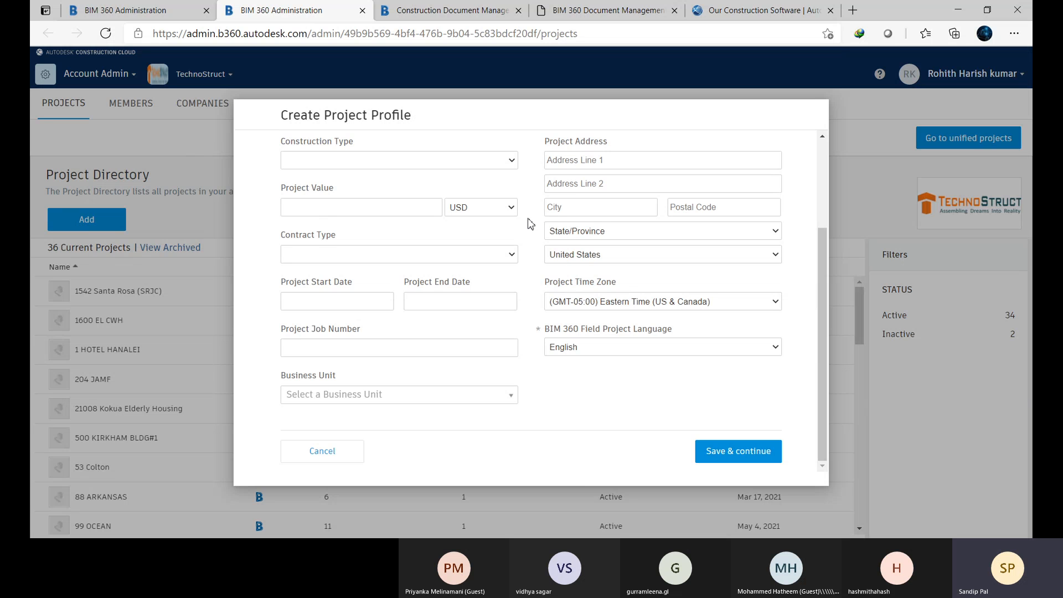
- Go back to the Test project's administration page and view its entry in the project list and the module list
{"action": "left_click", "coordinate": [158, 11]}
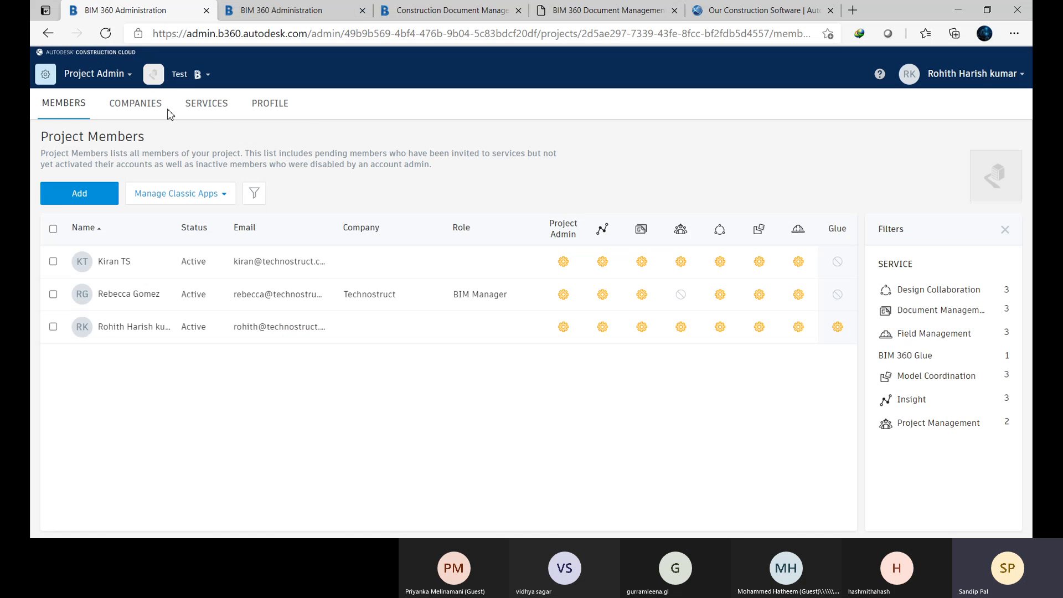
{"action": "left_click", "coordinate": [195, 76]}
{"action": "scroll", "coordinate": [162, 395], "scroll_direction": "down", "scroll_amount": 15}
{"action": "scroll", "coordinate": [192, 463], "scroll_direction": "down", "scroll_amount": 3}
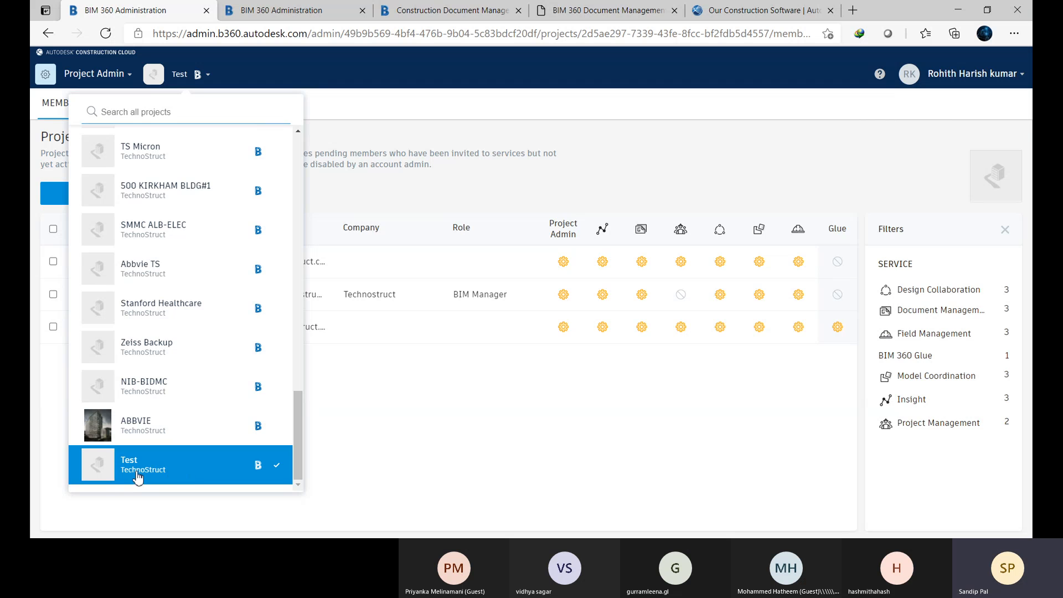
{"action": "left_click", "coordinate": [356, 422]}
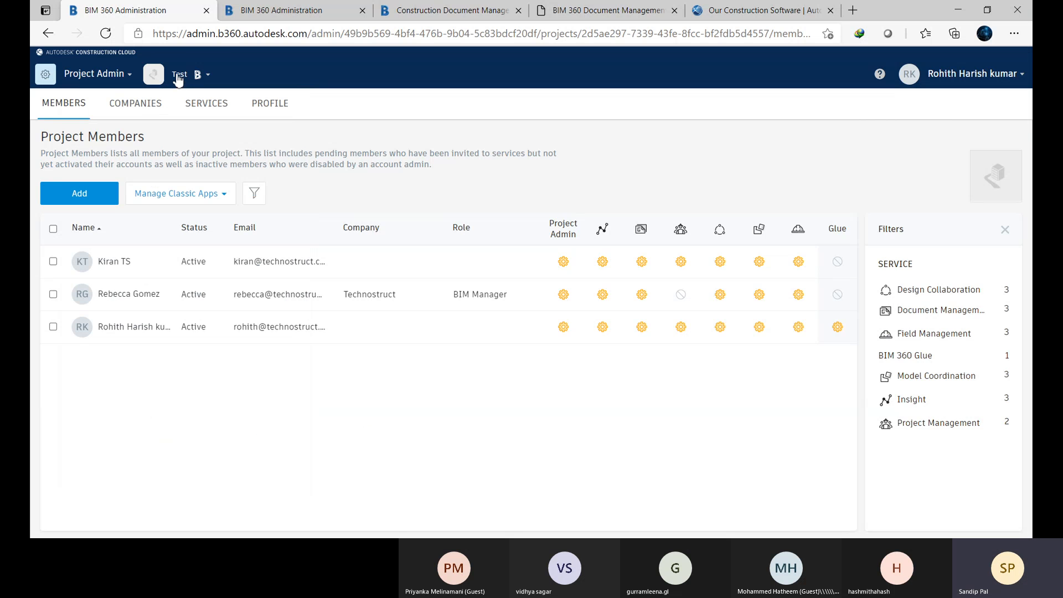
{"action": "left_click", "coordinate": [117, 76]}
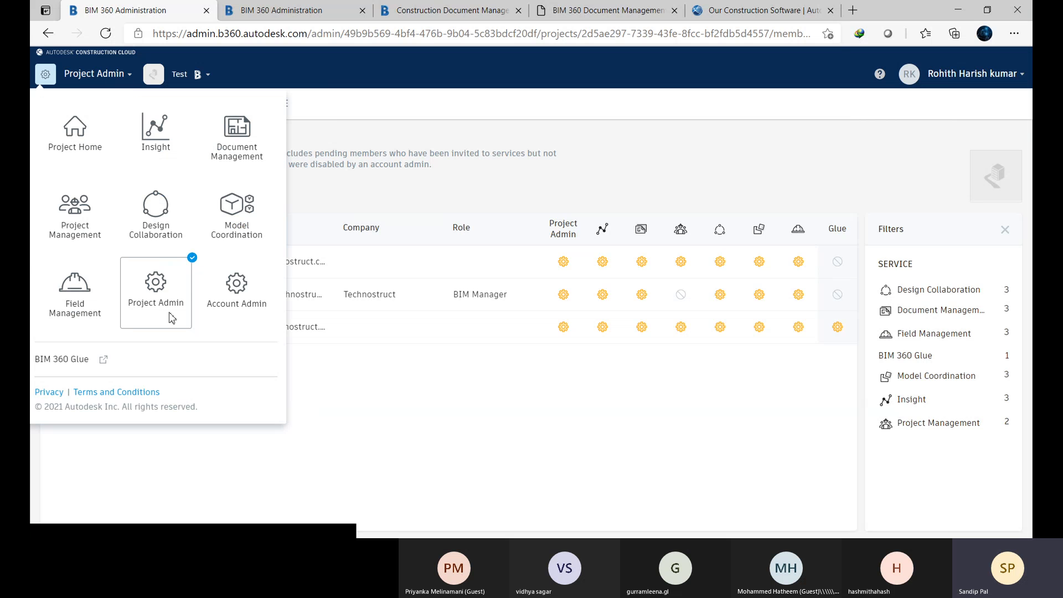
{"action": "left_click", "coordinate": [357, 413]}
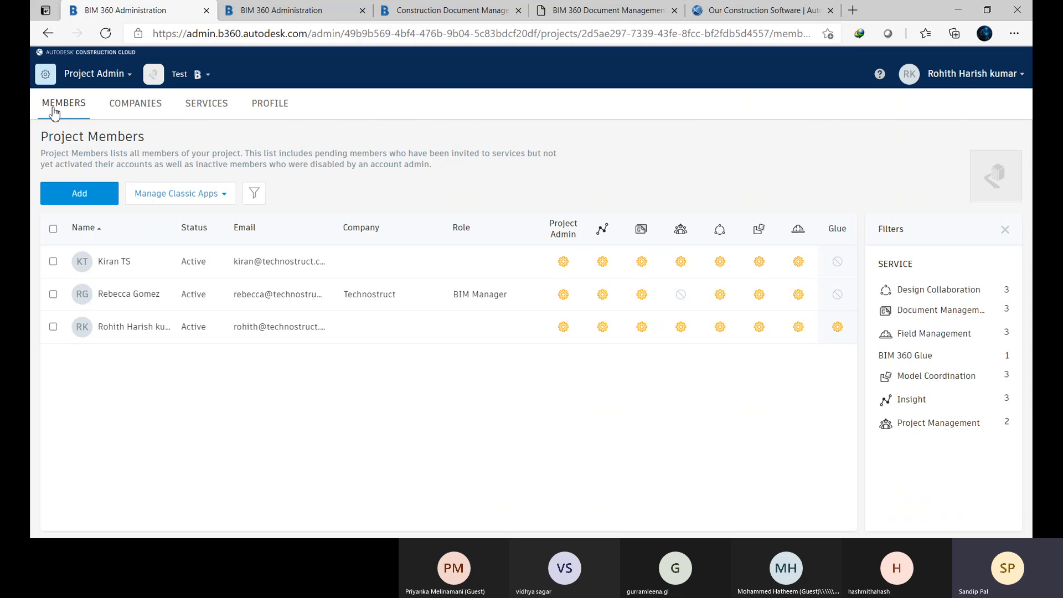
- Start adding members to the Test project, search the account's members for "k", and pick a person who is not yet in the project
{"action": "left_click", "coordinate": [83, 195]}
{"action": "left_click", "coordinate": [96, 194]}
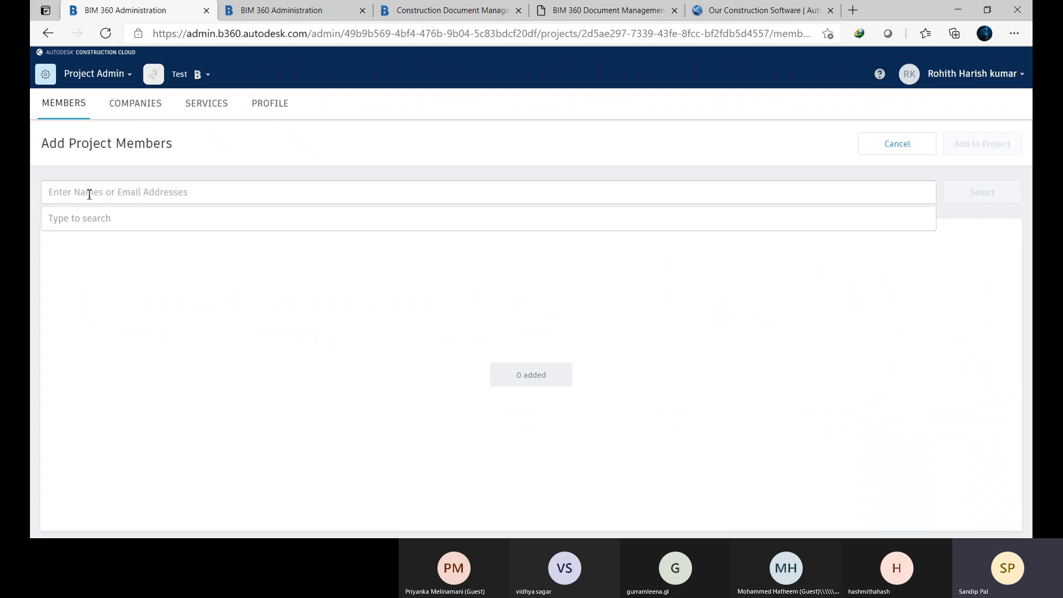
{"action": "type", "text": "t"}
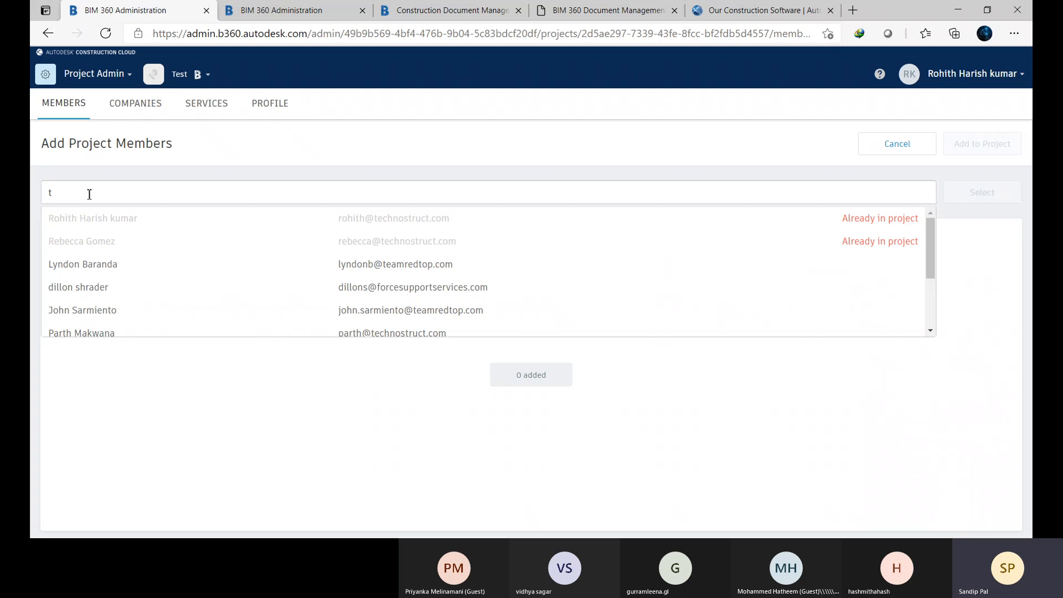
{"action": "scroll", "coordinate": [372, 268], "scroll_direction": "down", "scroll_amount": 3}
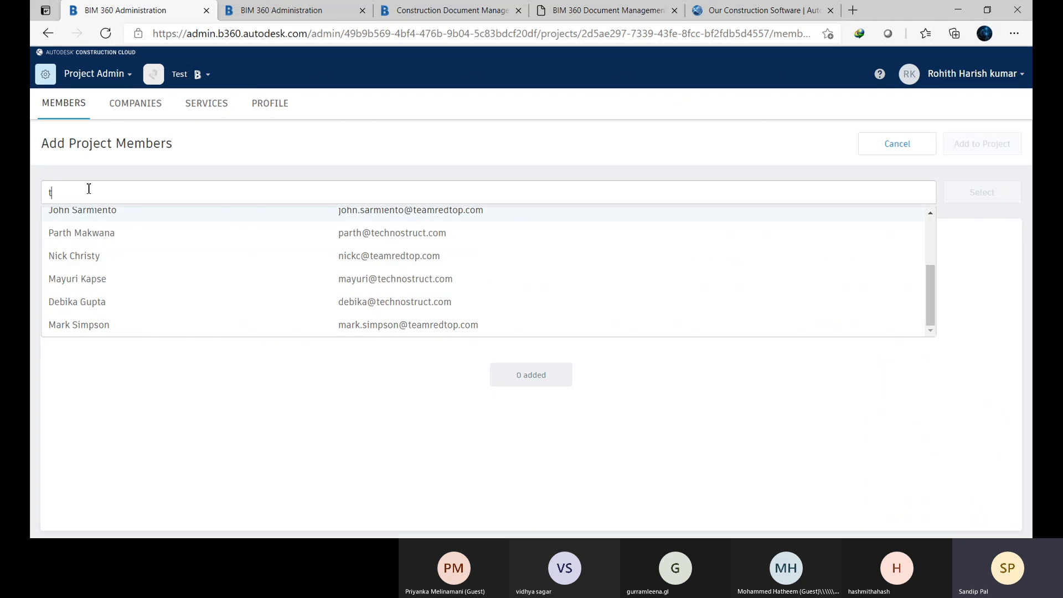
{"action": "key", "text": "BackSpace"}
{"action": "type", "text": "ku"}
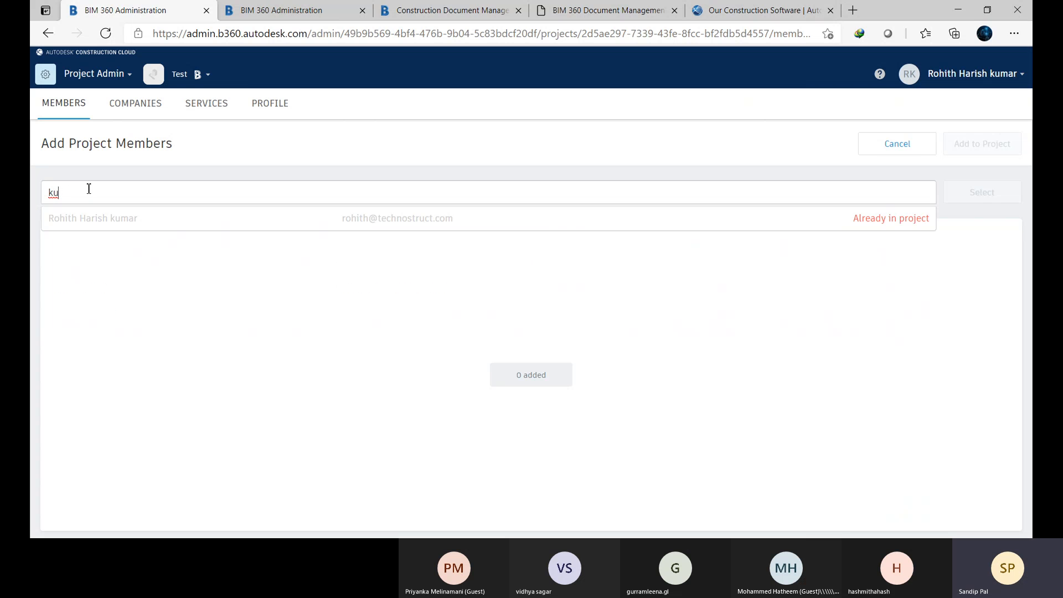
{"action": "key", "text": "BackSpace"}
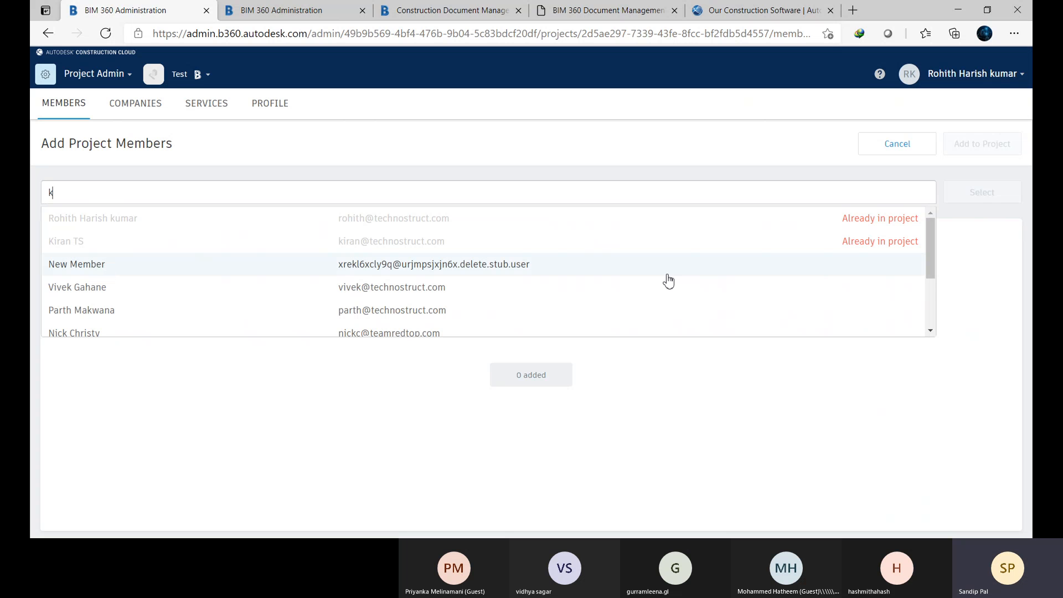
{"action": "scroll", "coordinate": [172, 301], "scroll_direction": "down", "scroll_amount": 1}
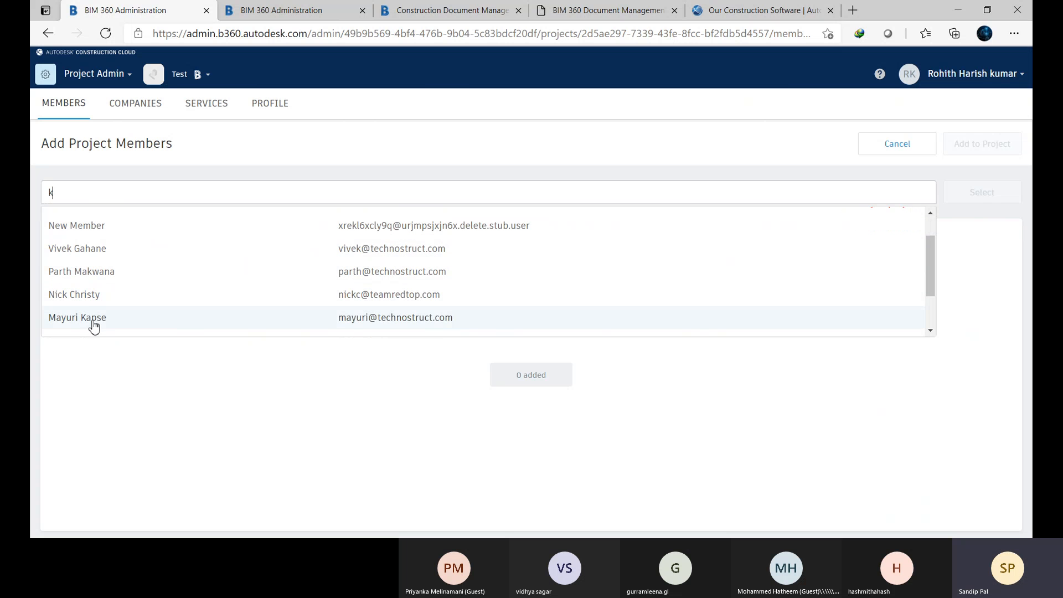
{"action": "left_click", "coordinate": [83, 321]}
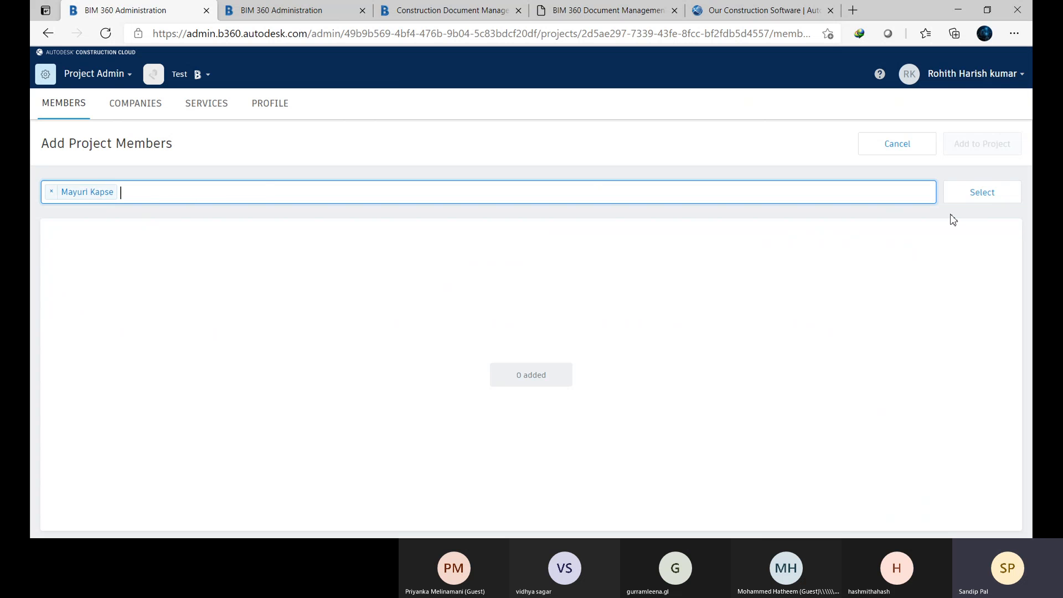
- Add the picked person to the Test project with the BIM Manager role and Project Admin access
{"action": "left_click", "coordinate": [968, 200]}
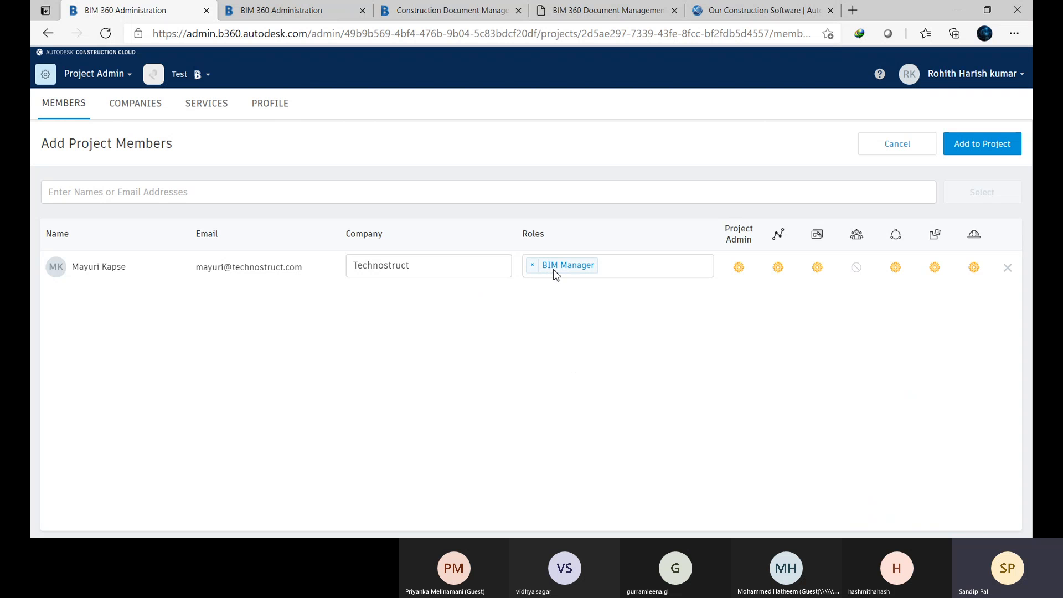
{"action": "left_click", "coordinate": [739, 269]}
{"action": "left_click", "coordinate": [738, 267]}
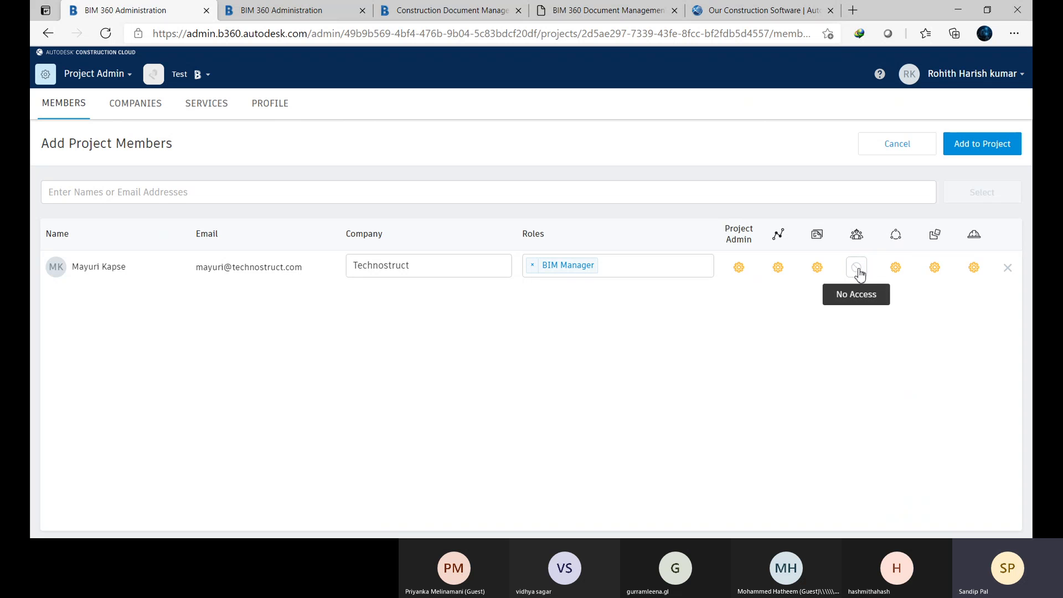
{"action": "left_click", "coordinate": [1001, 148]}
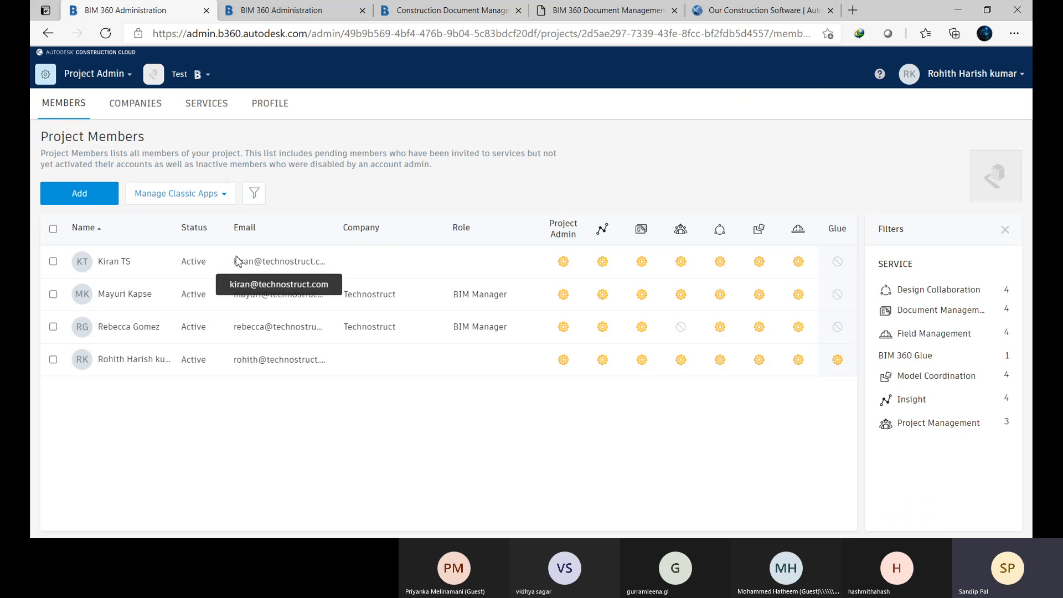
- Open the Test project's member management in the classic BIM 360 Glue app, view it and close it again
{"action": "left_click", "coordinate": [223, 202]}
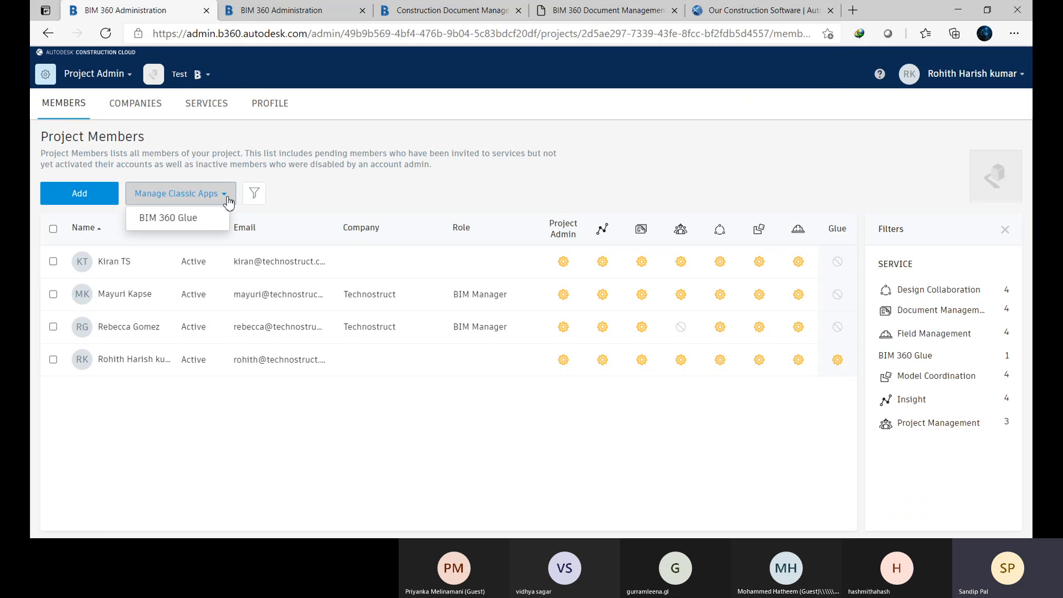
{"action": "left_click", "coordinate": [189, 220]}
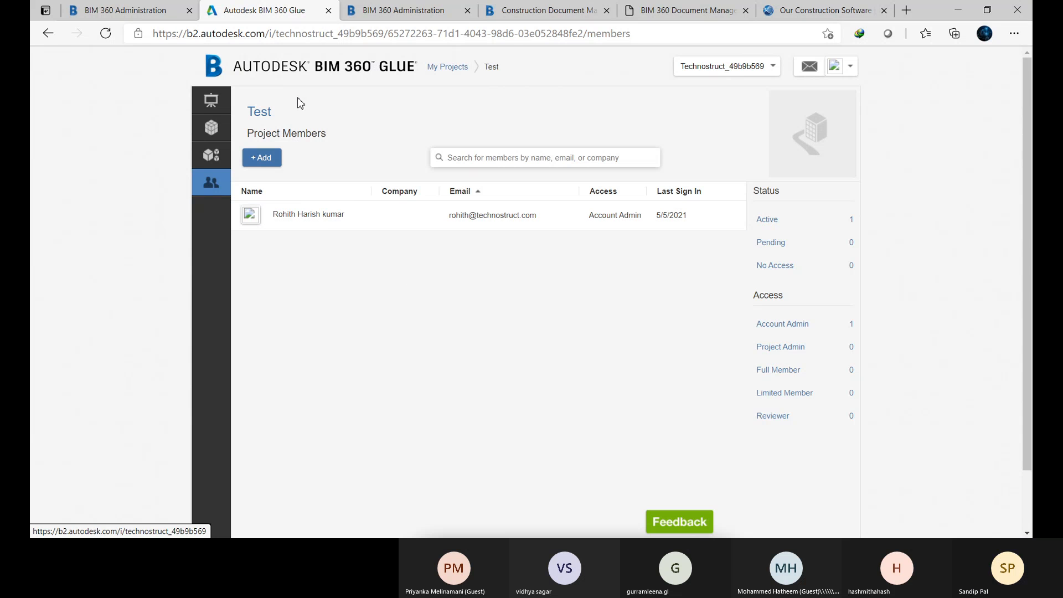
{"action": "left_click", "coordinate": [331, 12]}
{"action": "left_click", "coordinate": [328, 12]}
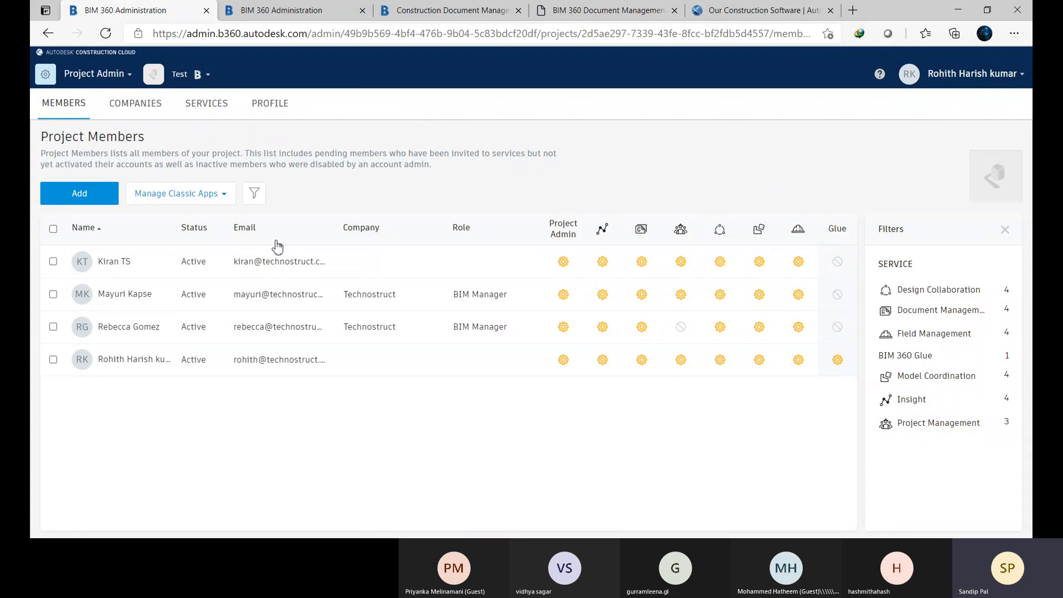
- Look through the Test project's Companies, Services and Profile pages and return to the member list
{"action": "left_click", "coordinate": [143, 112]}
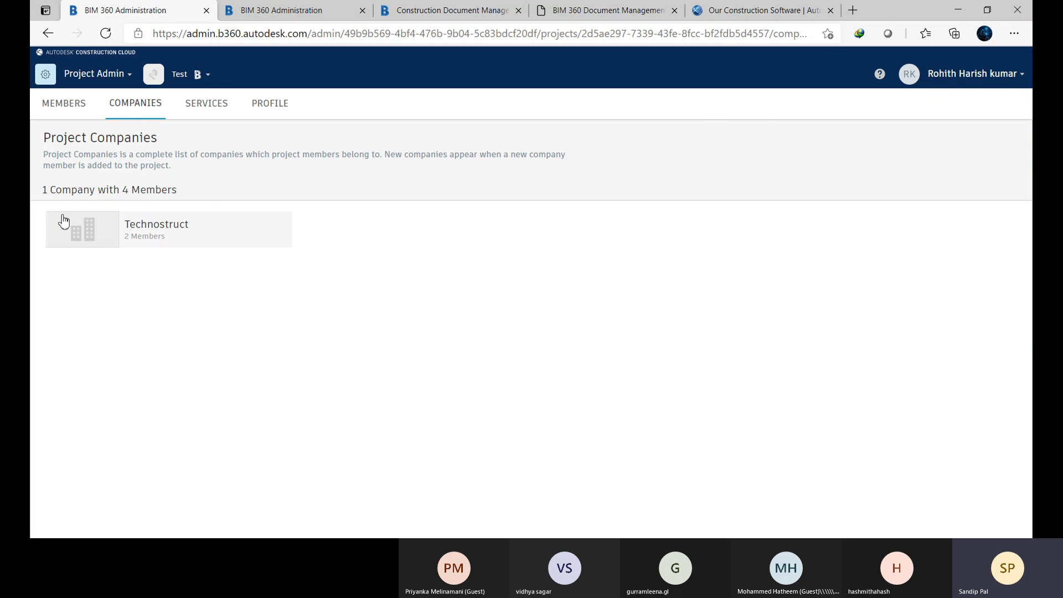
{"action": "left_click", "coordinate": [200, 111]}
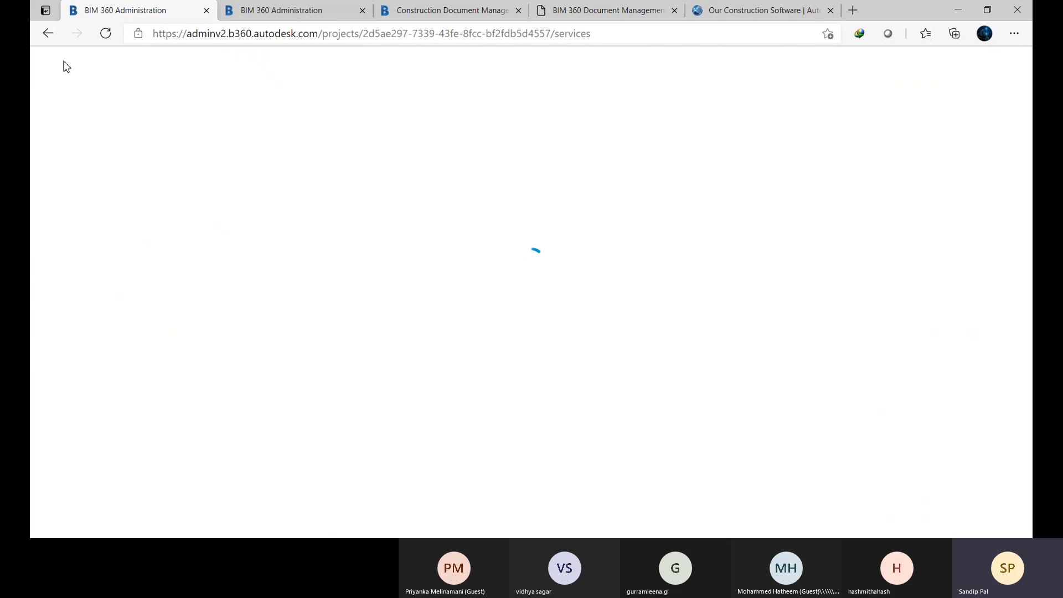
{"action": "left_click", "coordinate": [48, 33]}
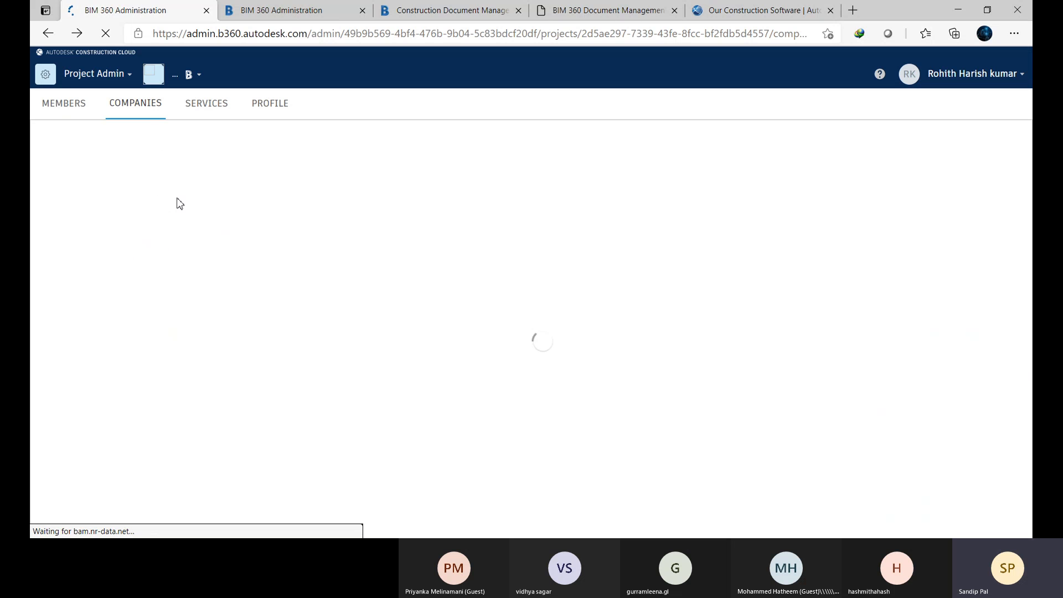
{"action": "left_click", "coordinate": [275, 110]}
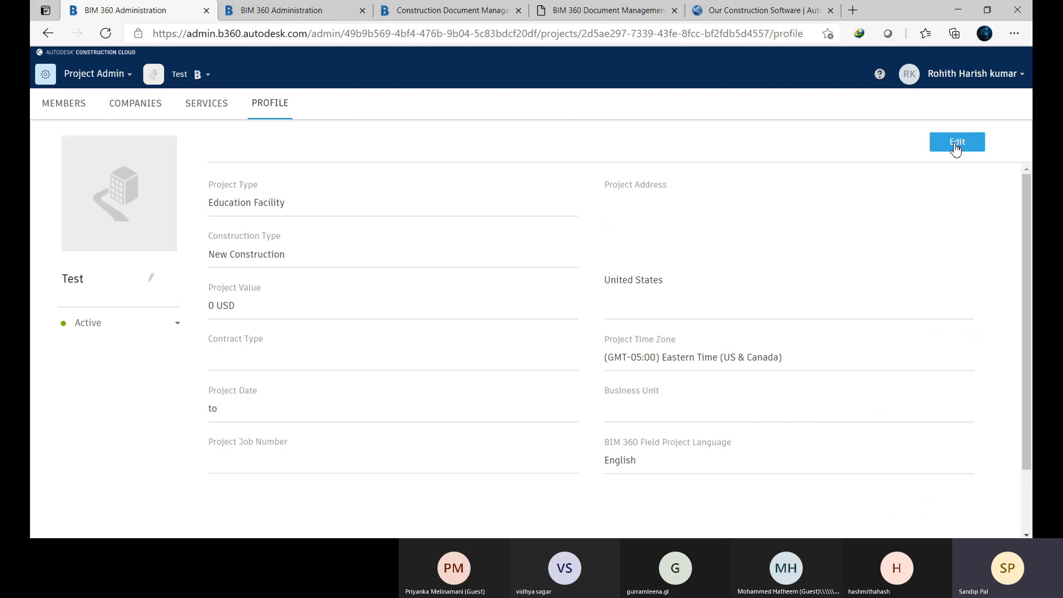
{"action": "left_click", "coordinate": [61, 107]}
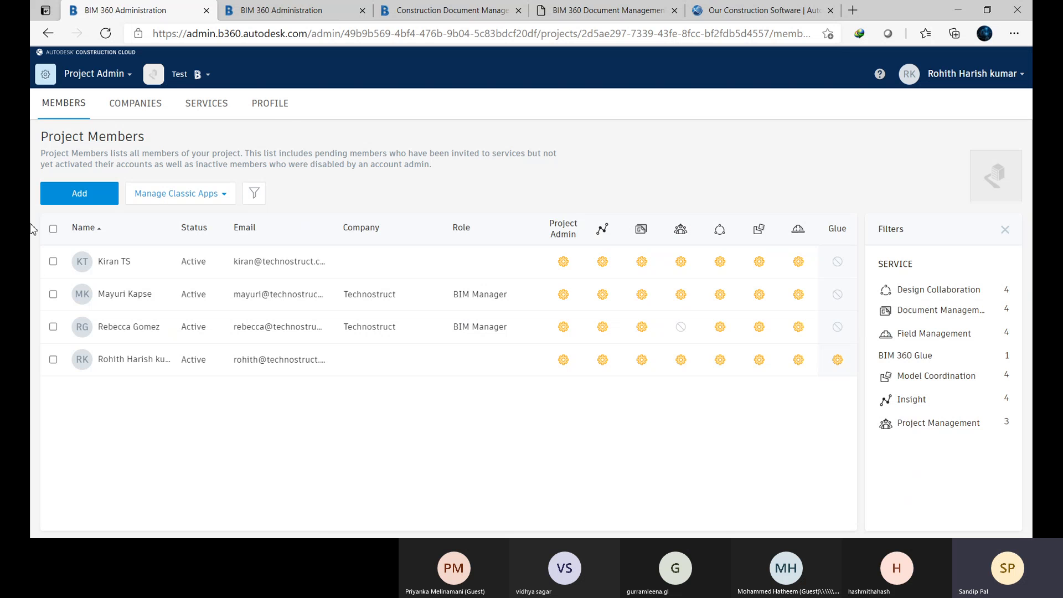
- Switch to the Test project's Document Management module and examine its Sets view, Plans folder and Project Files folder tree
{"action": "left_click", "coordinate": [119, 77]}
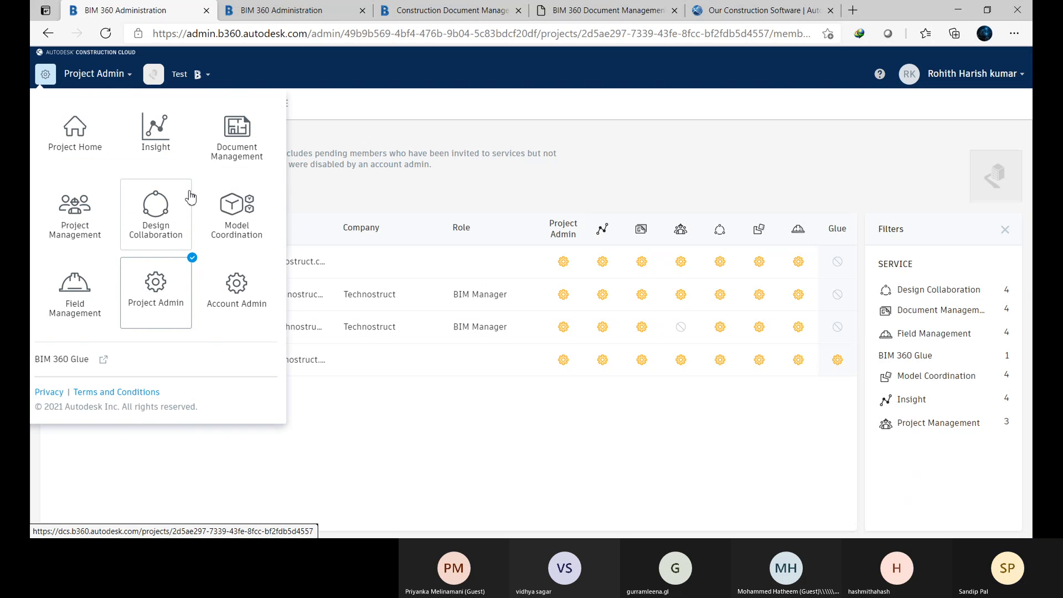
{"action": "left_click", "coordinate": [232, 147]}
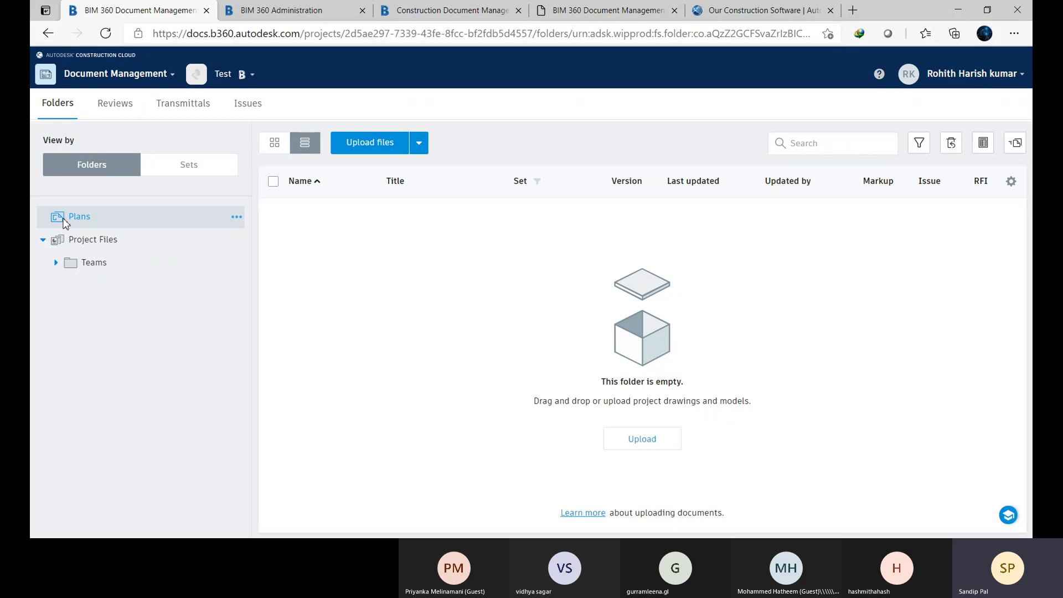
{"action": "mouse_move", "coordinate": [64, 222]}
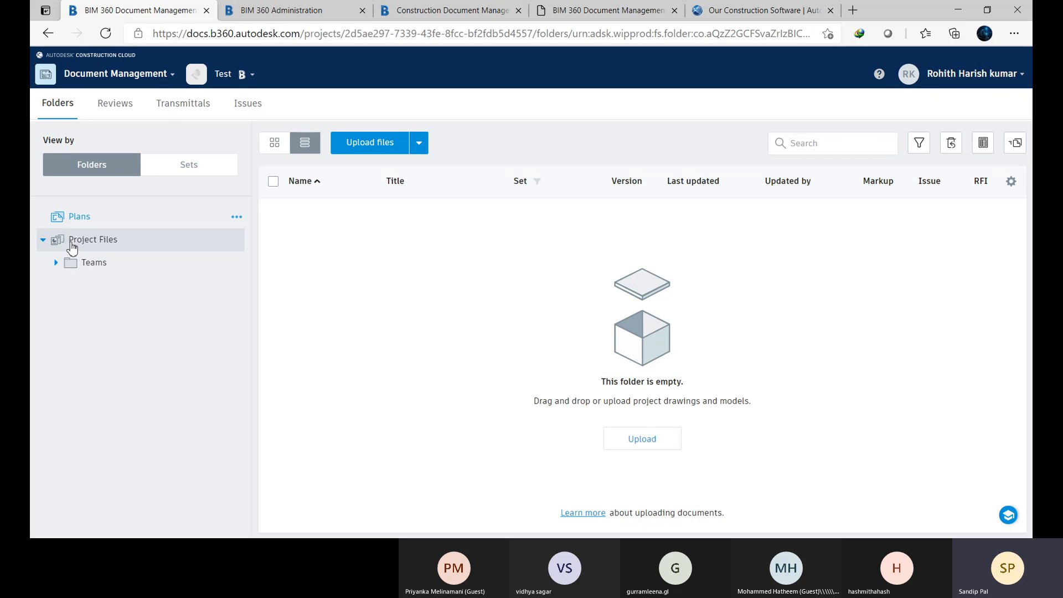
{"action": "left_click", "coordinate": [202, 166]}
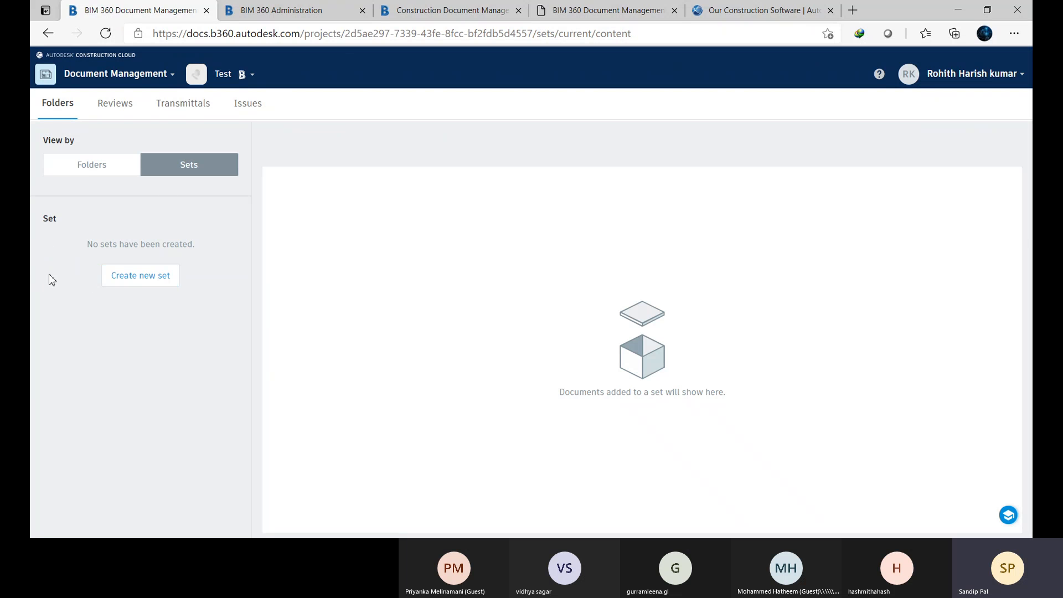
{"action": "left_click", "coordinate": [73, 163]}
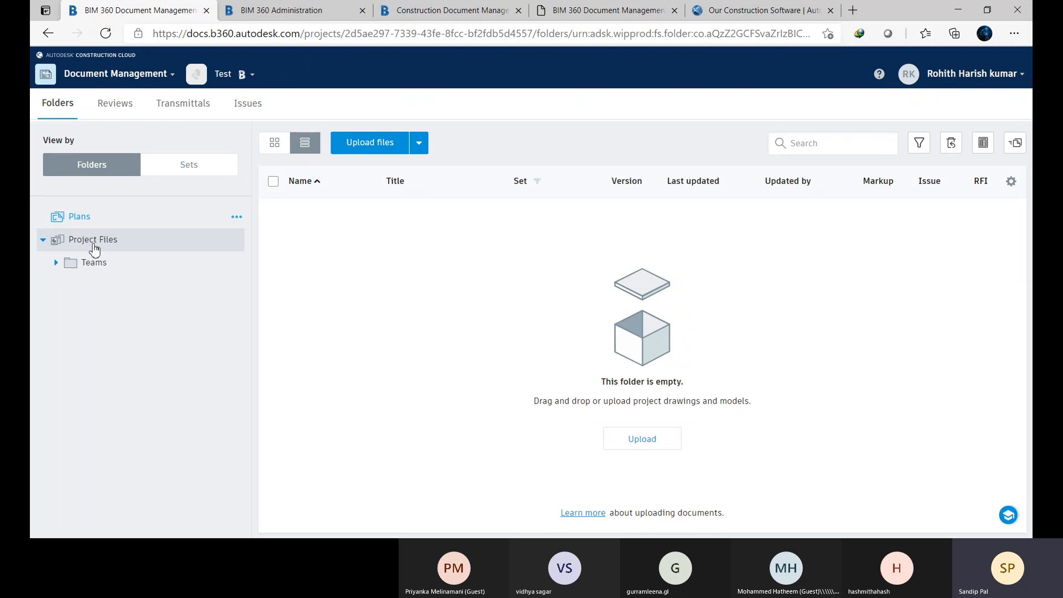
{"action": "left_click", "coordinate": [78, 219]}
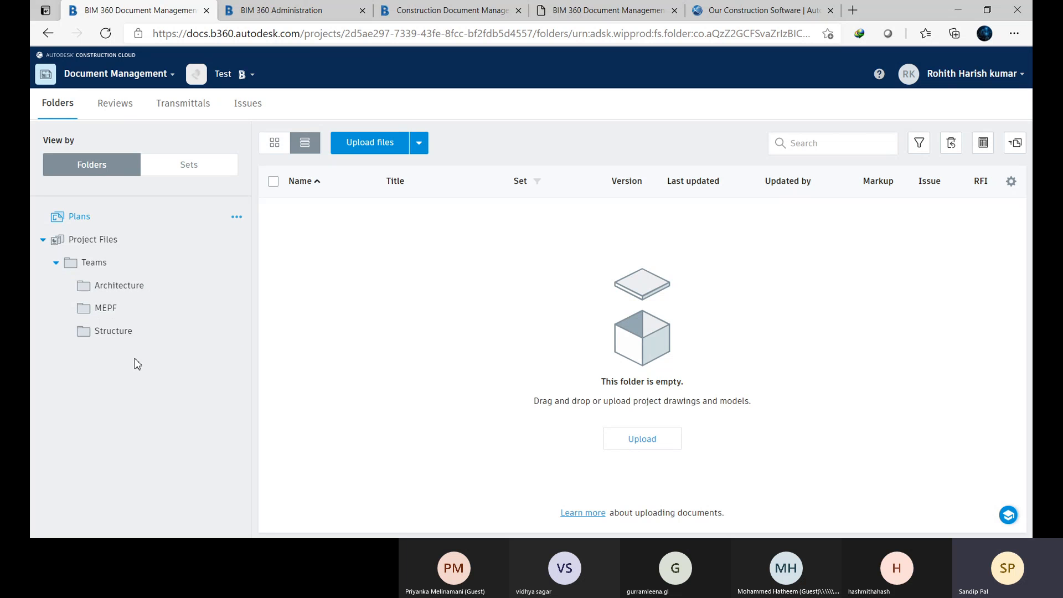
- Add a subfolder named "Revit Files" to the Architecture folder under Teams
{"action": "left_click", "coordinate": [127, 295]}
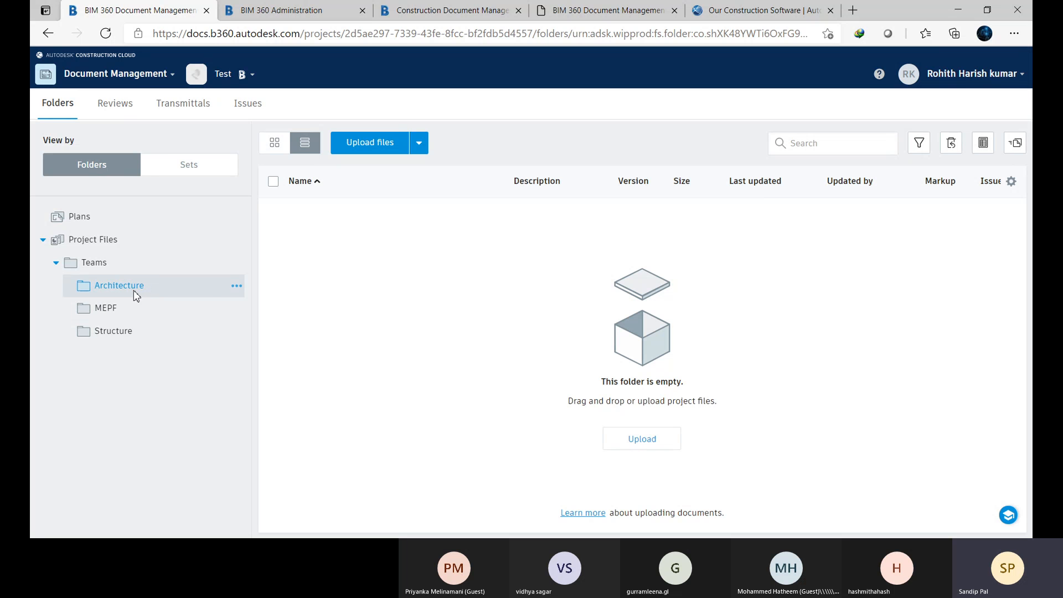
{"action": "left_click", "coordinate": [237, 286]}
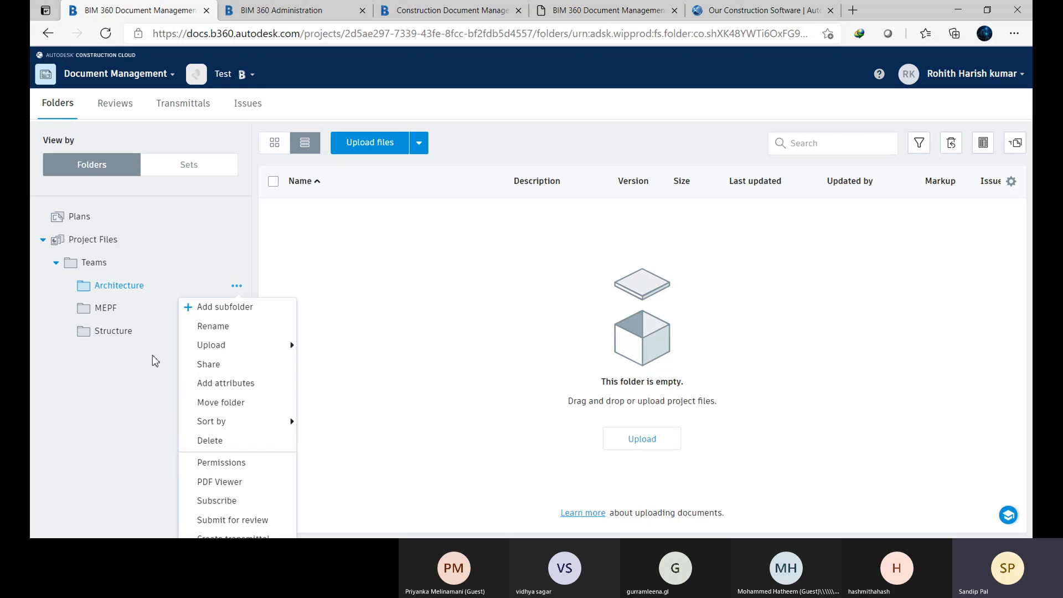
{"action": "left_click", "coordinate": [221, 308]}
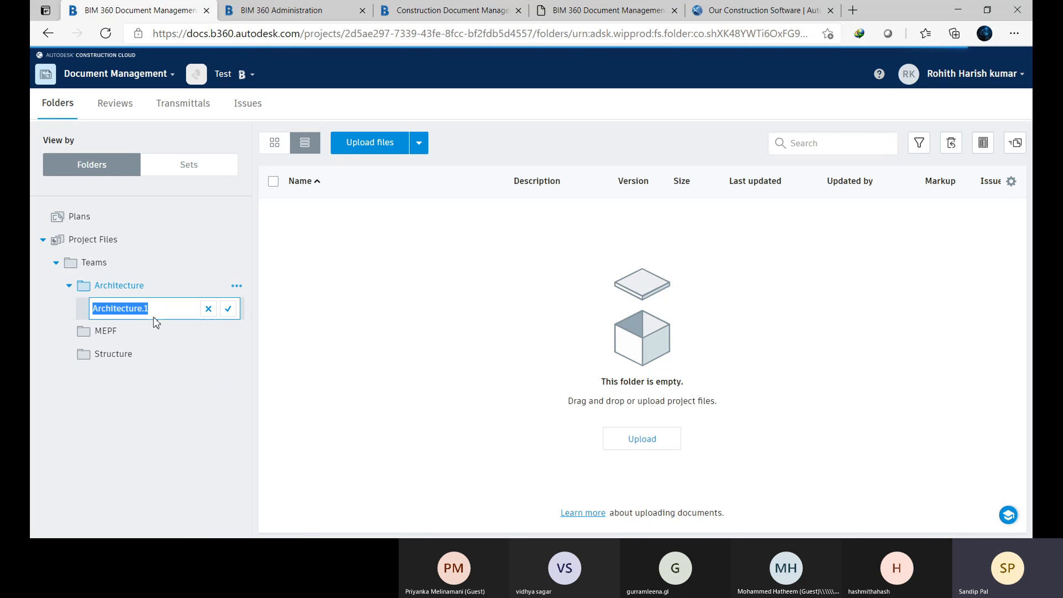
{"action": "type", "text": "R"}
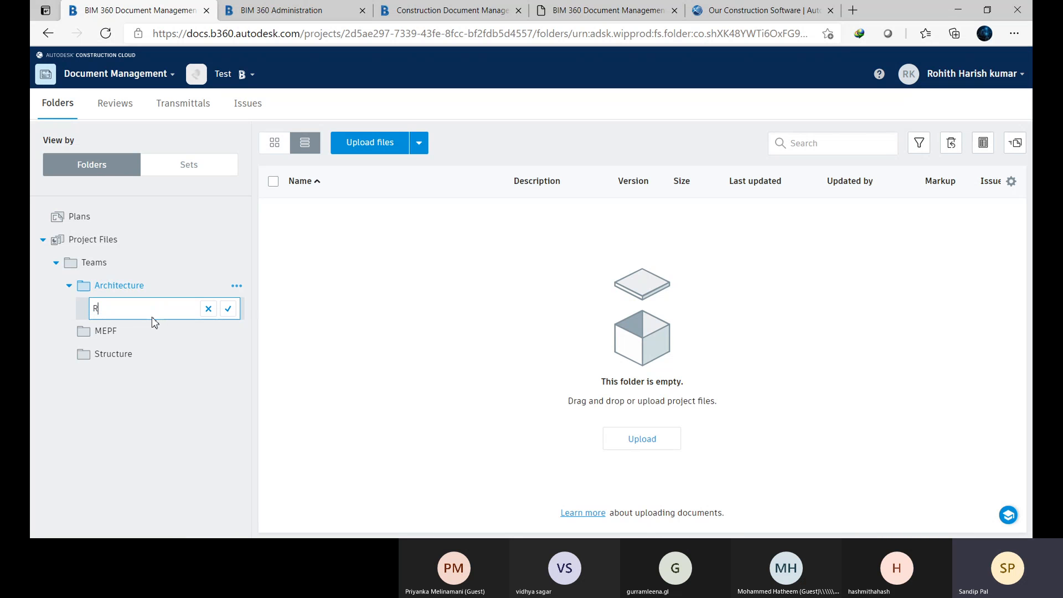
{"action": "type", "text": "evit Files"}
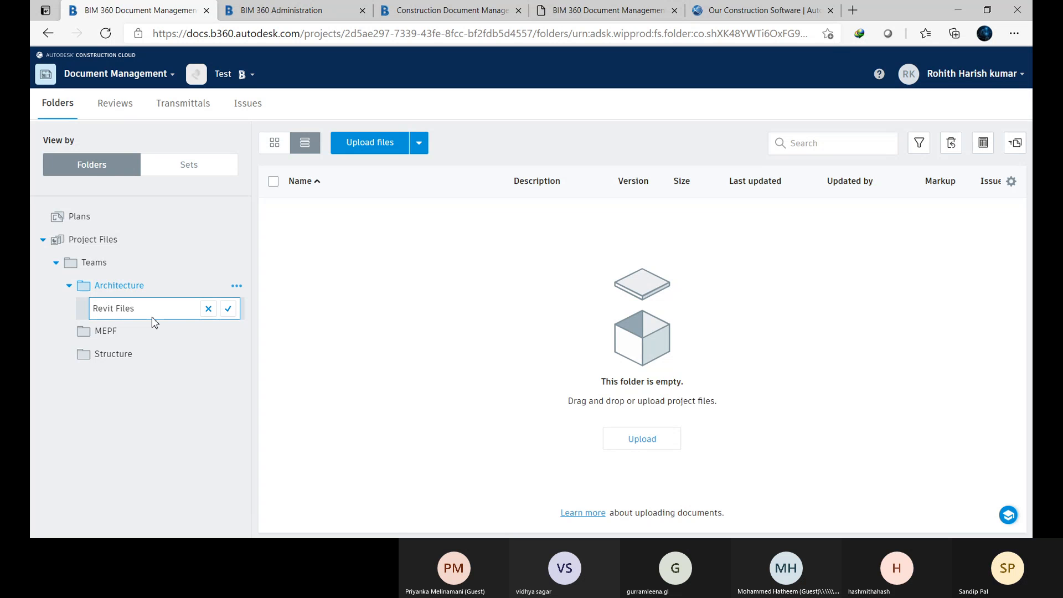
{"action": "left_click", "coordinate": [229, 310]}
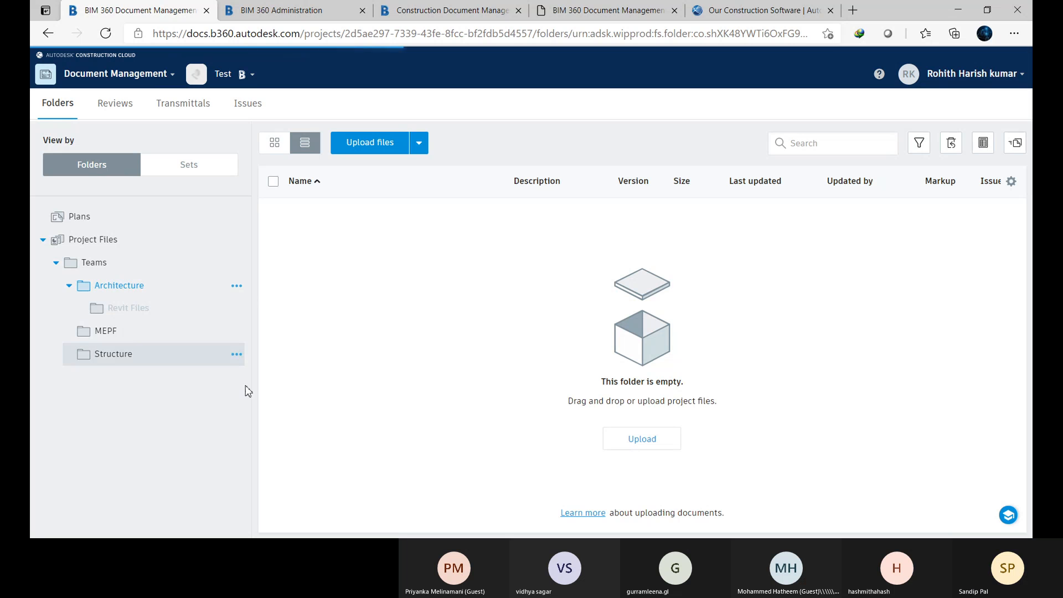
- Add a subfolder named "WIP" inside the Revit Files folder
{"action": "left_click", "coordinate": [236, 308]}
{"action": "left_click", "coordinate": [224, 57]}
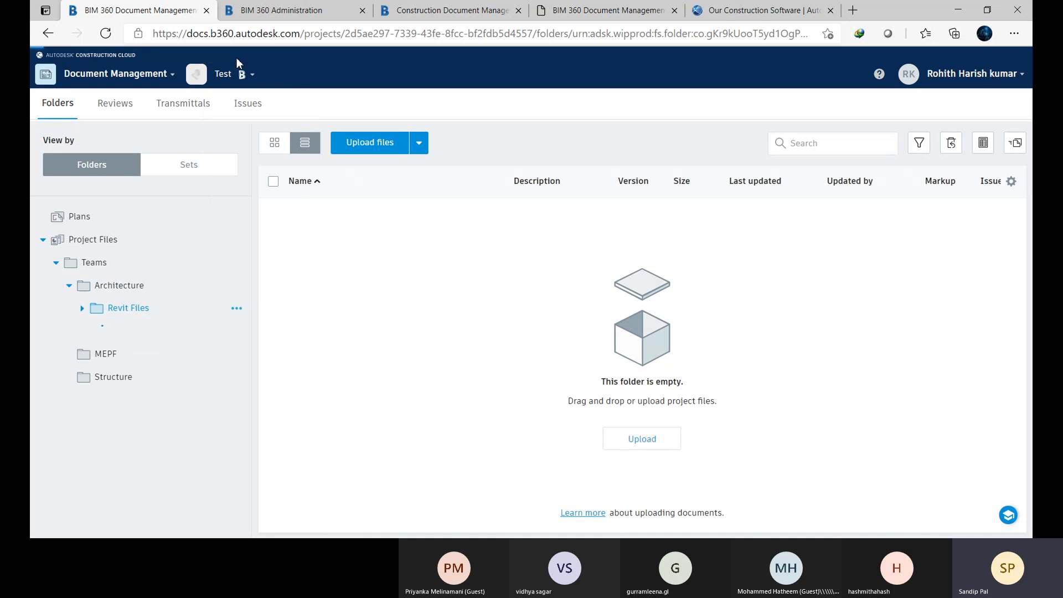
{"action": "type", "text": "WI"}
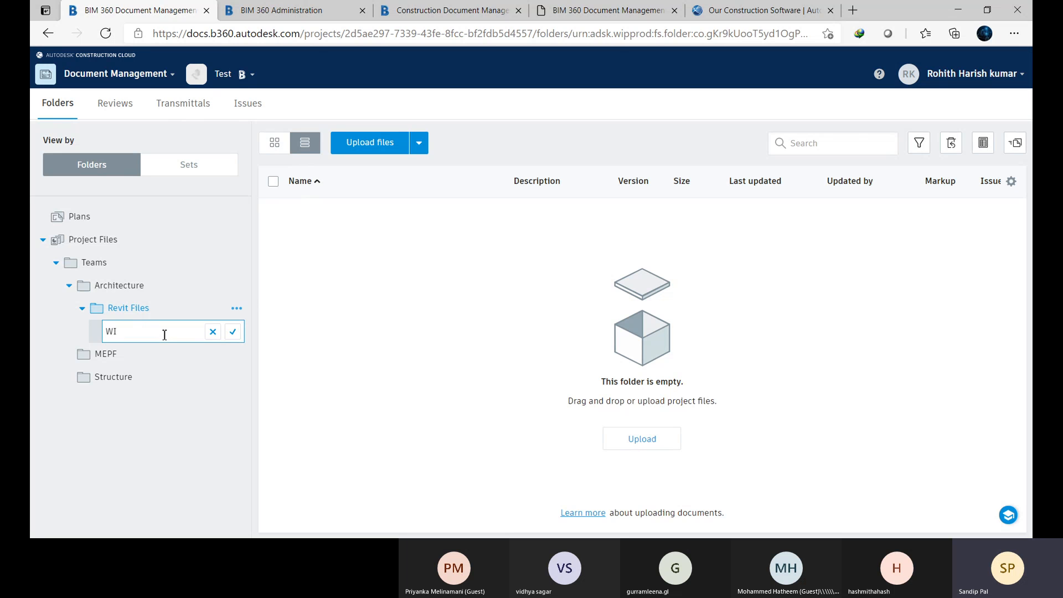
{"action": "type", "text": "P"}
{"action": "left_click", "coordinate": [232, 331]}
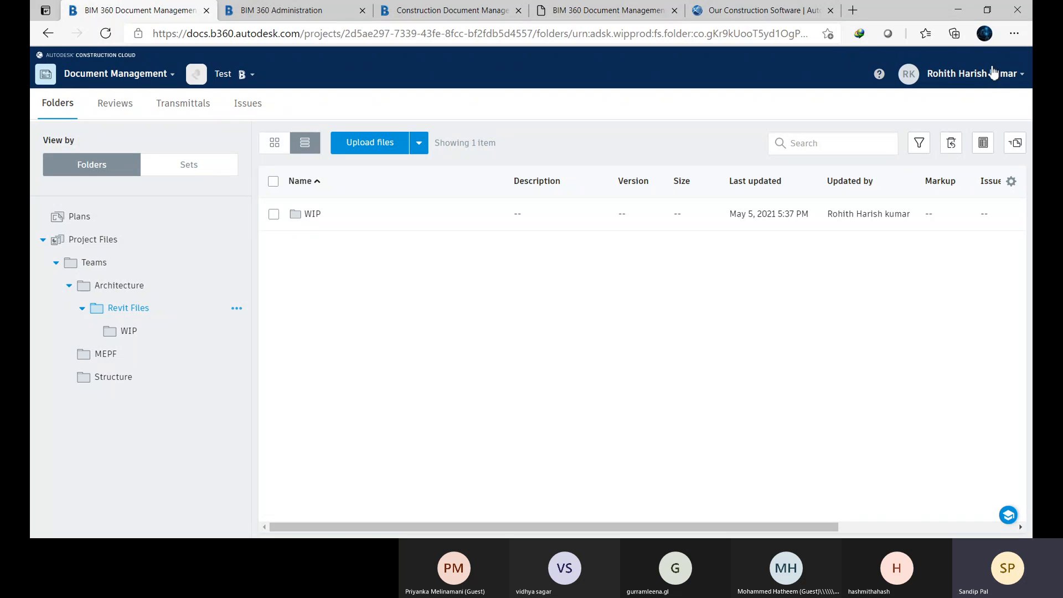
- Open the local file 02_01_Madeeson.pdf, look through its drawing sheets and return to the project's folders
{"action": "left_click", "coordinate": [960, 19]}
{"action": "double_click", "coordinate": [473, 201]}
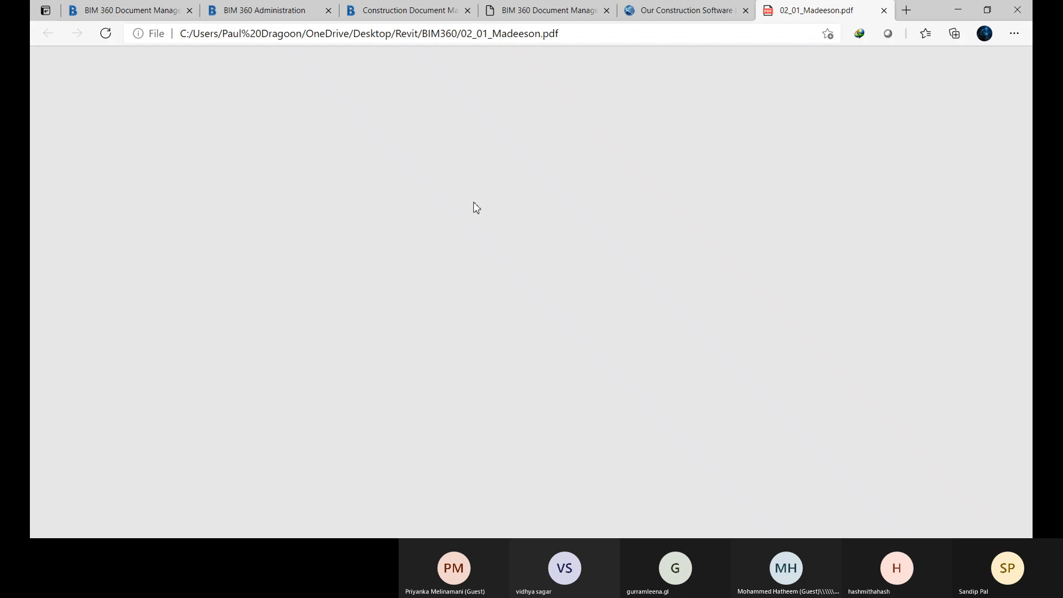
{"action": "scroll", "coordinate": [848, 240], "scroll_direction": "down", "scroll_amount": 5}
{"action": "scroll", "coordinate": [847, 240], "scroll_direction": "down", "scroll_amount": 8}
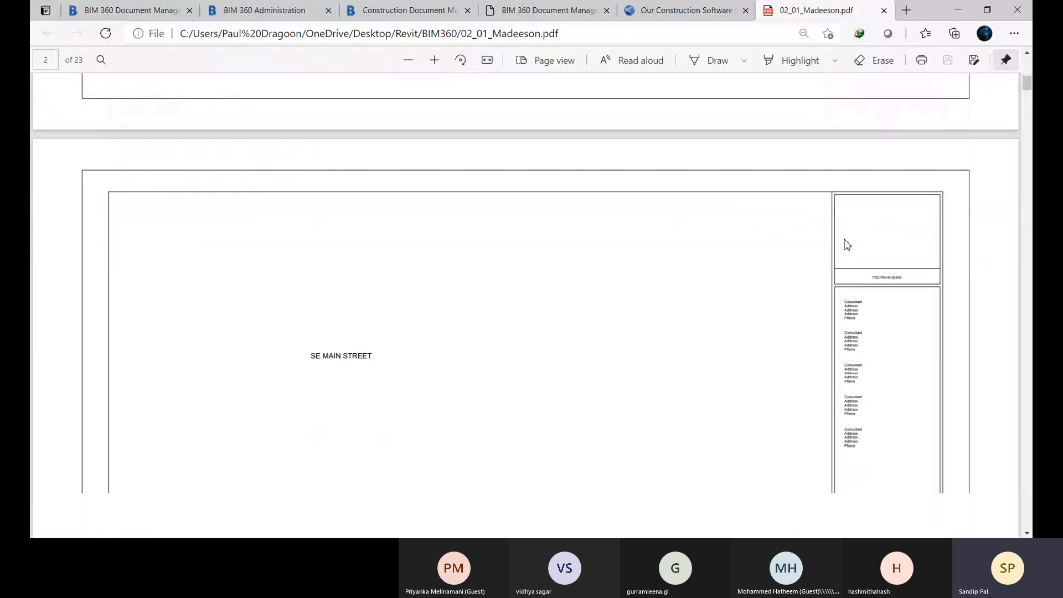
{"action": "left_click", "coordinate": [1019, 9]}
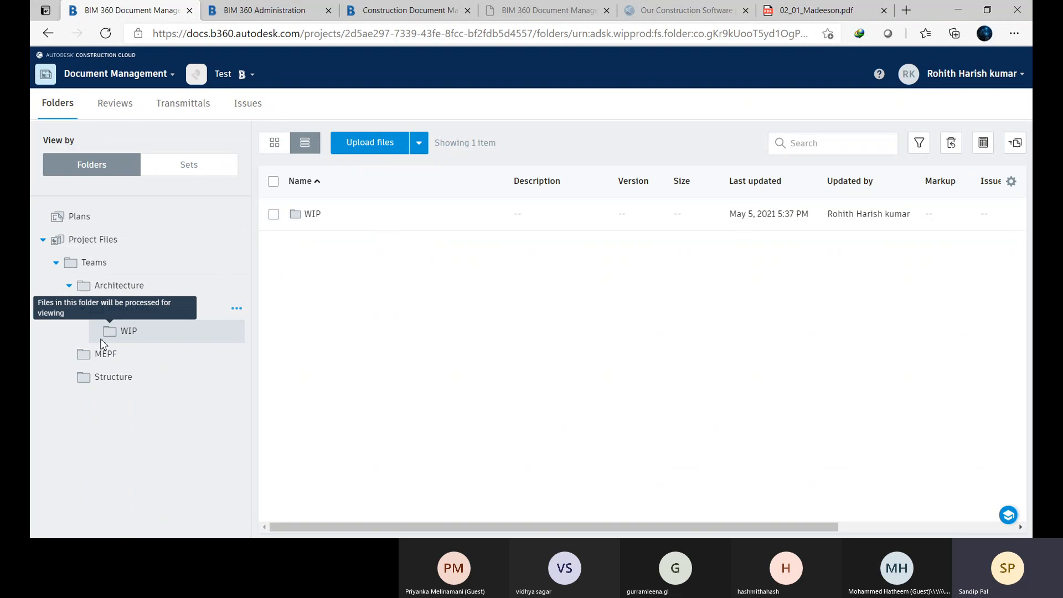
- Upload ARCHITECTURAL.rvt from the local Desktop Revit folder into the WIP folder
{"action": "left_click", "coordinate": [130, 332]}
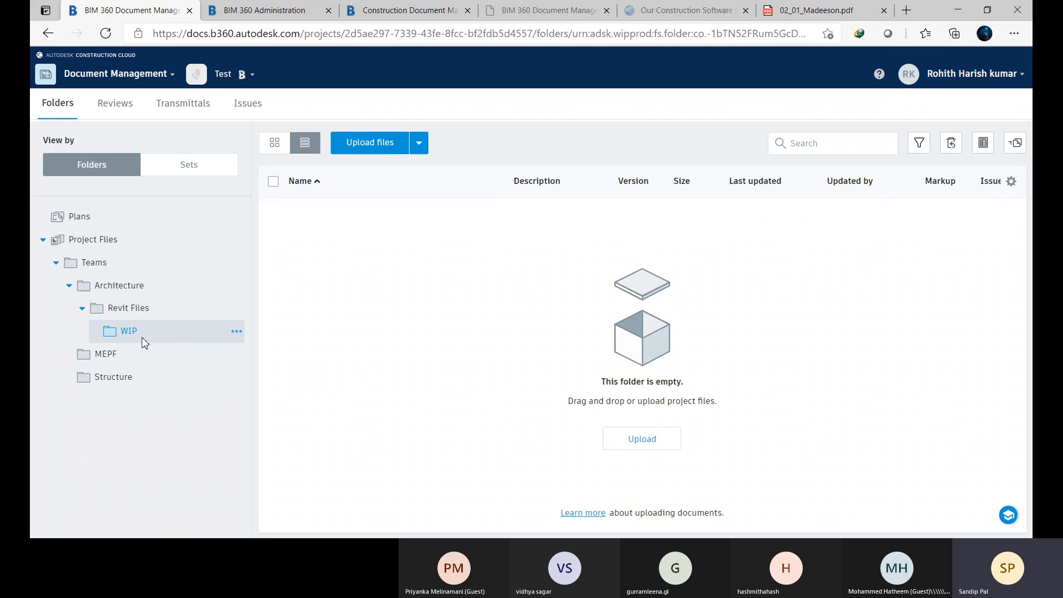
{"action": "left_click", "coordinate": [419, 145]}
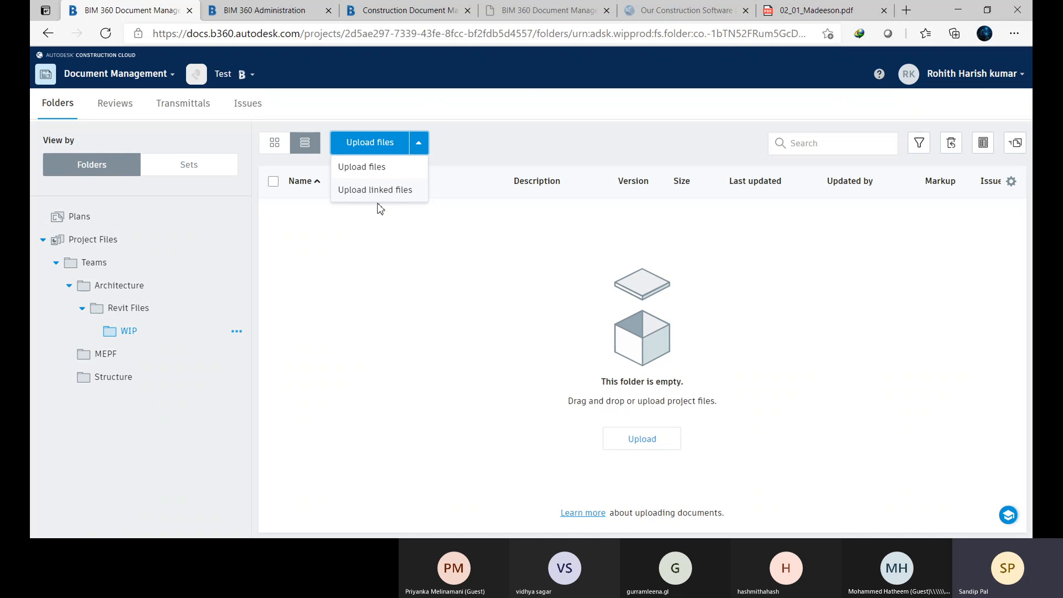
{"action": "left_click", "coordinate": [361, 168]}
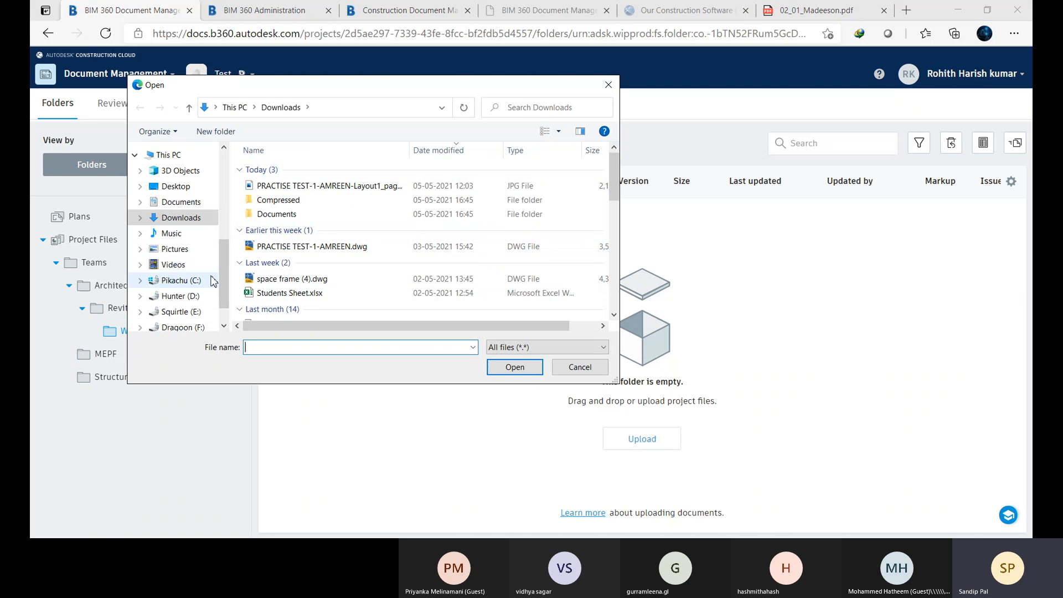
{"action": "scroll", "coordinate": [183, 283], "scroll_direction": "down", "scroll_amount": 1}
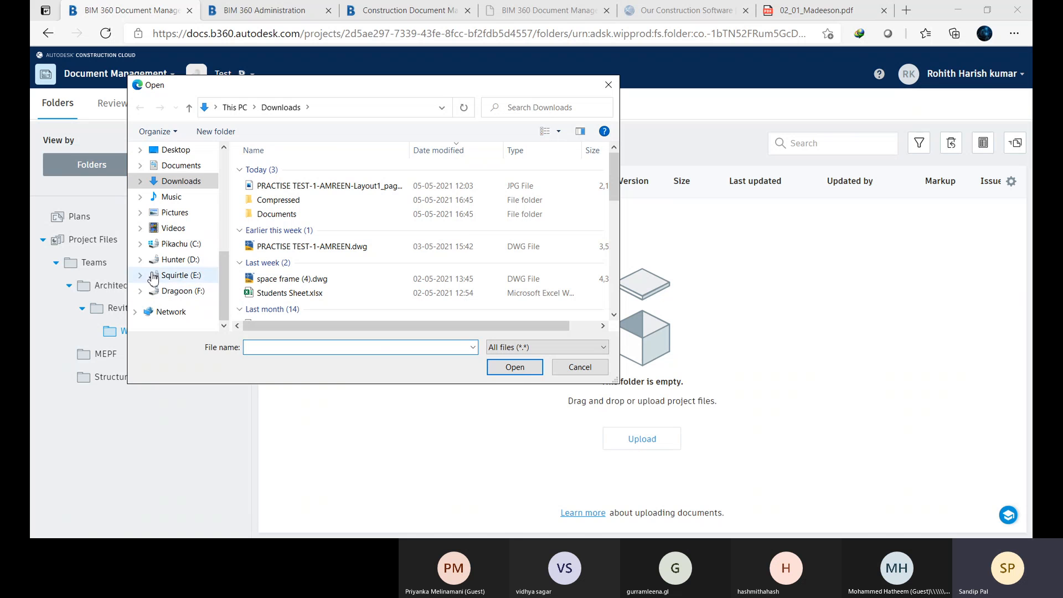
{"action": "left_click", "coordinate": [175, 150]}
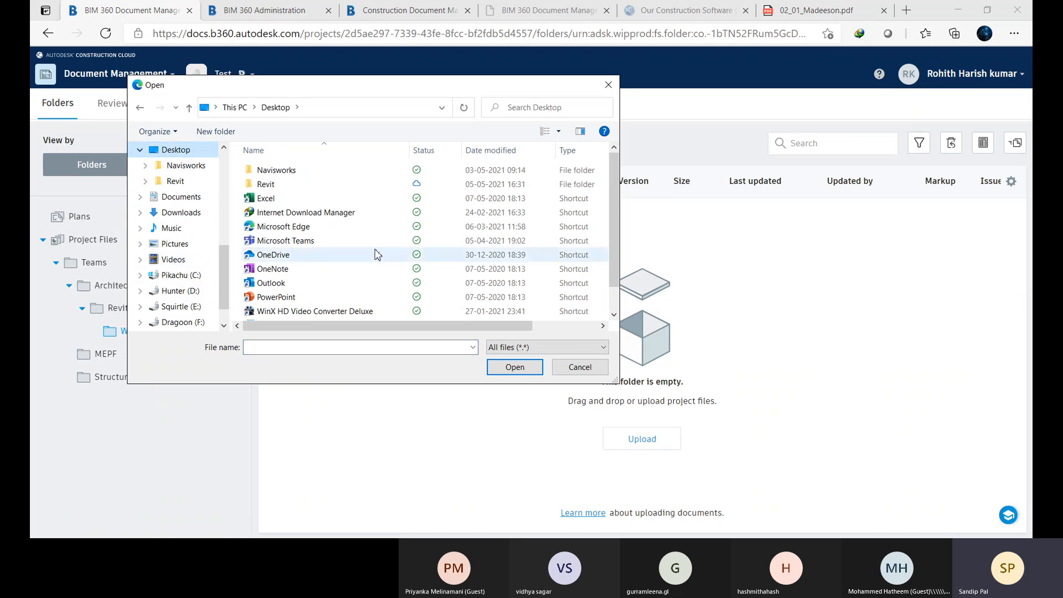
{"action": "double_click", "coordinate": [273, 184]}
{"action": "double_click", "coordinate": [260, 170]}
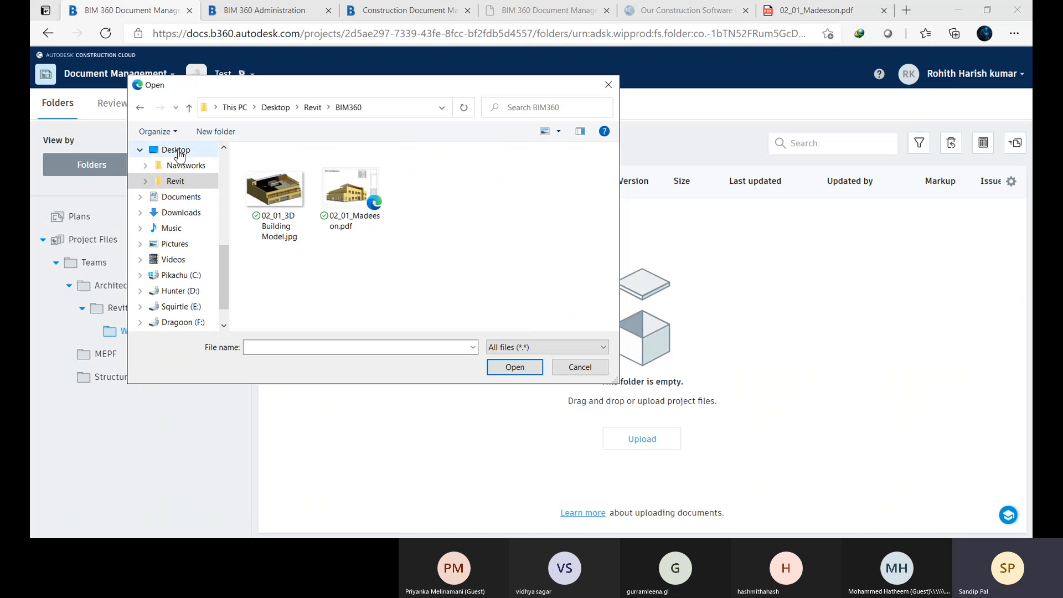
{"action": "left_click", "coordinate": [188, 108]}
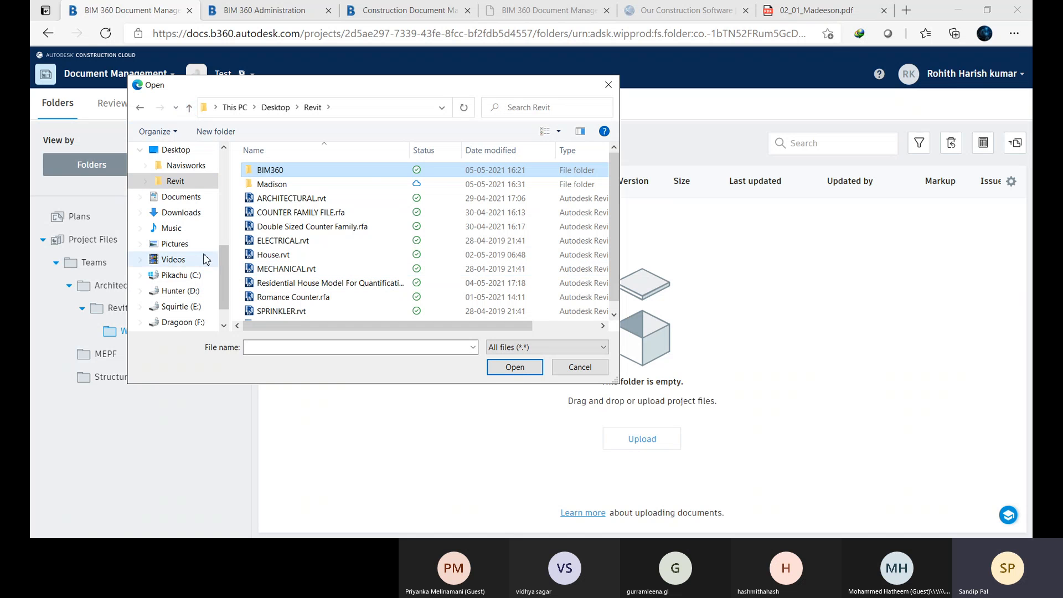
{"action": "left_click", "coordinate": [286, 205]}
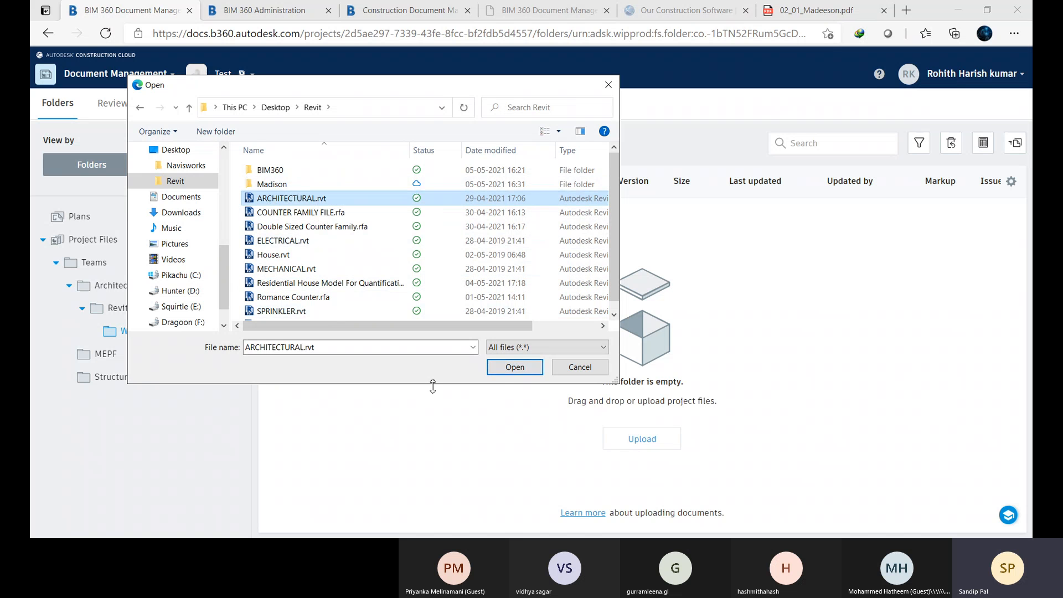
{"action": "left_click", "coordinate": [515, 367]}
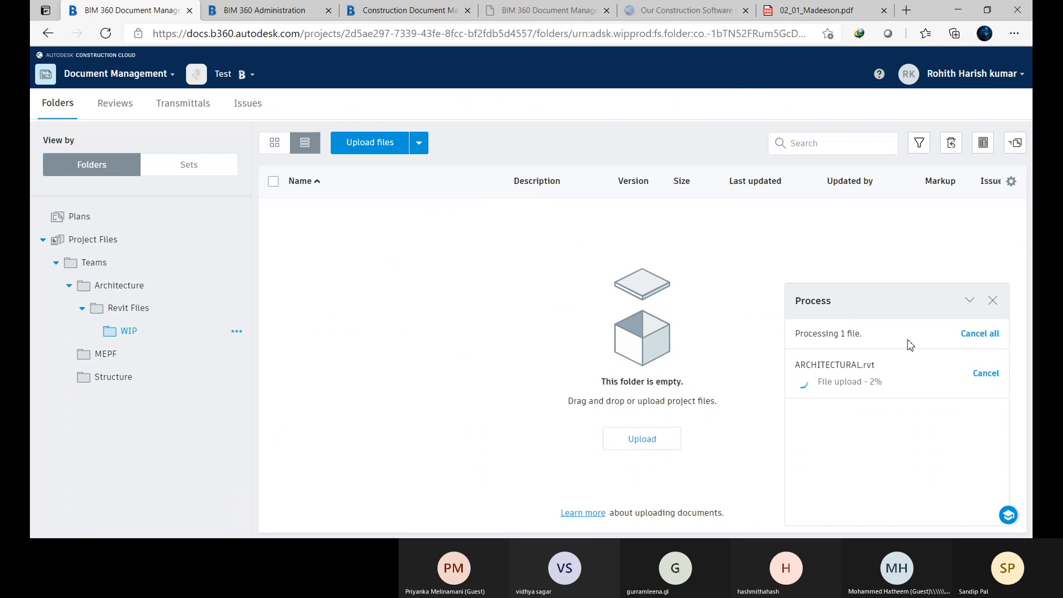
- Add 02_01_Madeeson.pdf from the local BIM360 folder as an upload to the Plans folder and accept the processing overview
{"action": "left_click", "coordinate": [131, 220]}
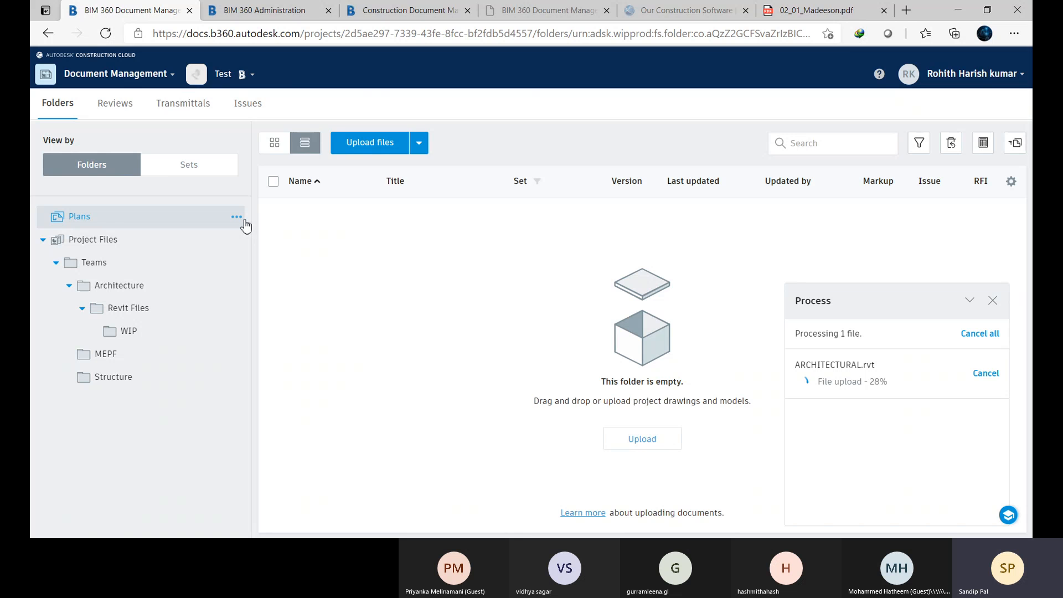
{"action": "left_click", "coordinate": [238, 218]}
{"action": "left_click", "coordinate": [236, 240]}
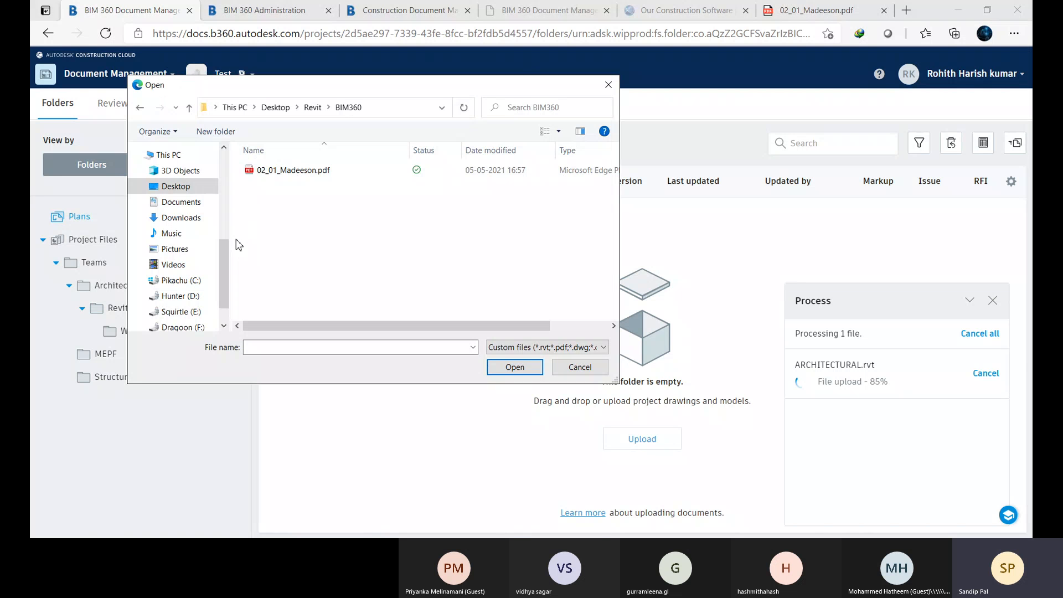
{"action": "double_click", "coordinate": [368, 190]}
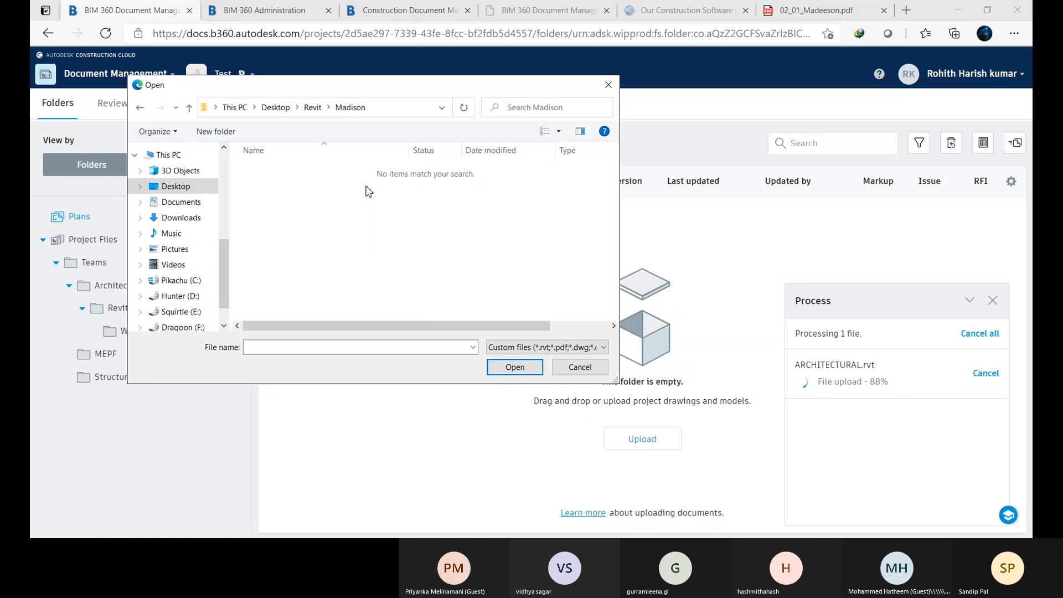
{"action": "left_click", "coordinate": [189, 107]}
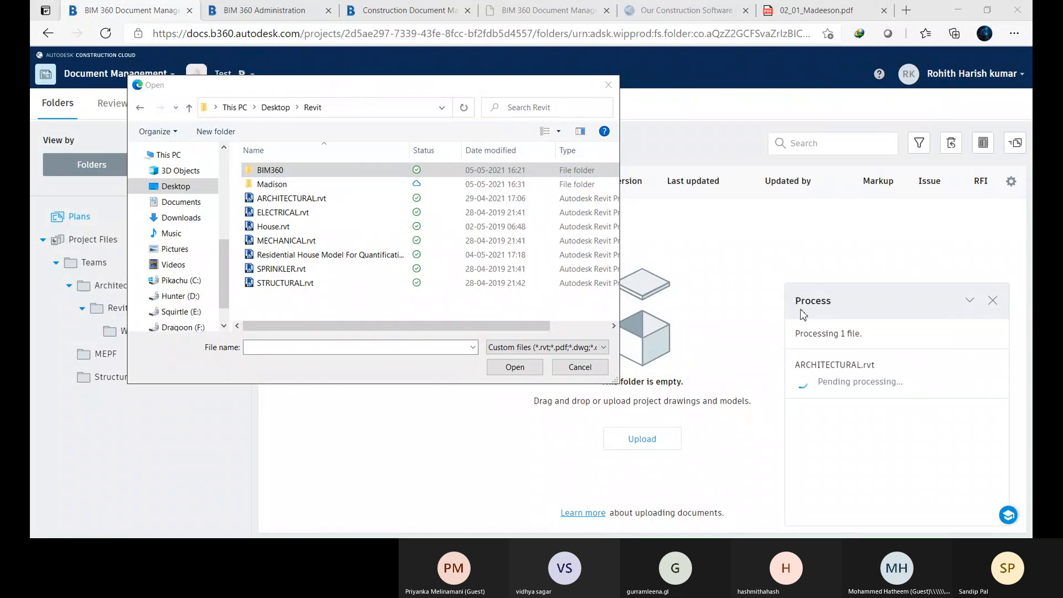
{"action": "double_click", "coordinate": [269, 170]}
{"action": "left_click", "coordinate": [282, 175]}
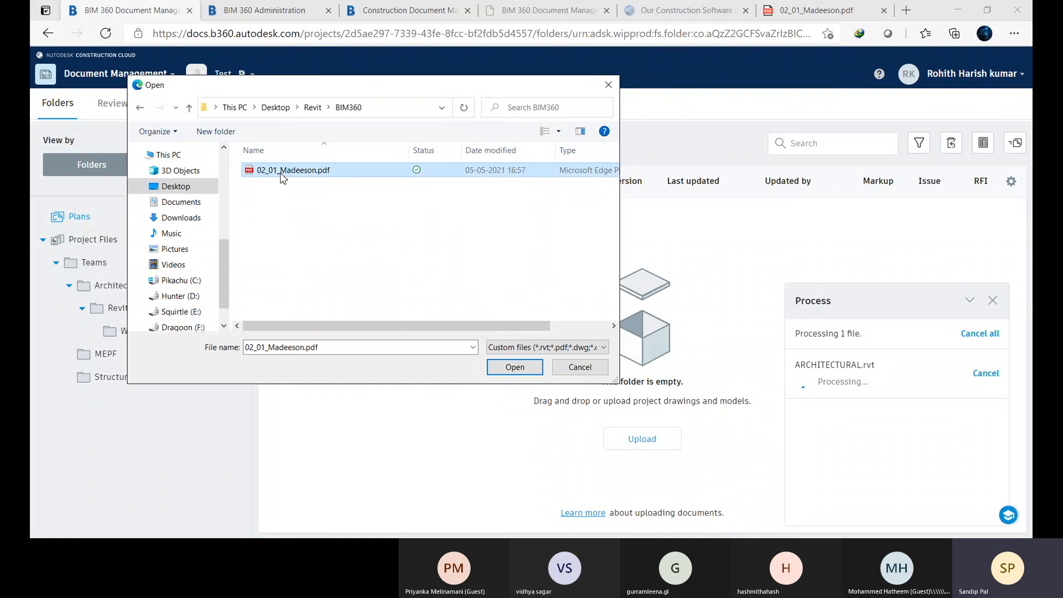
{"action": "left_click", "coordinate": [510, 366]}
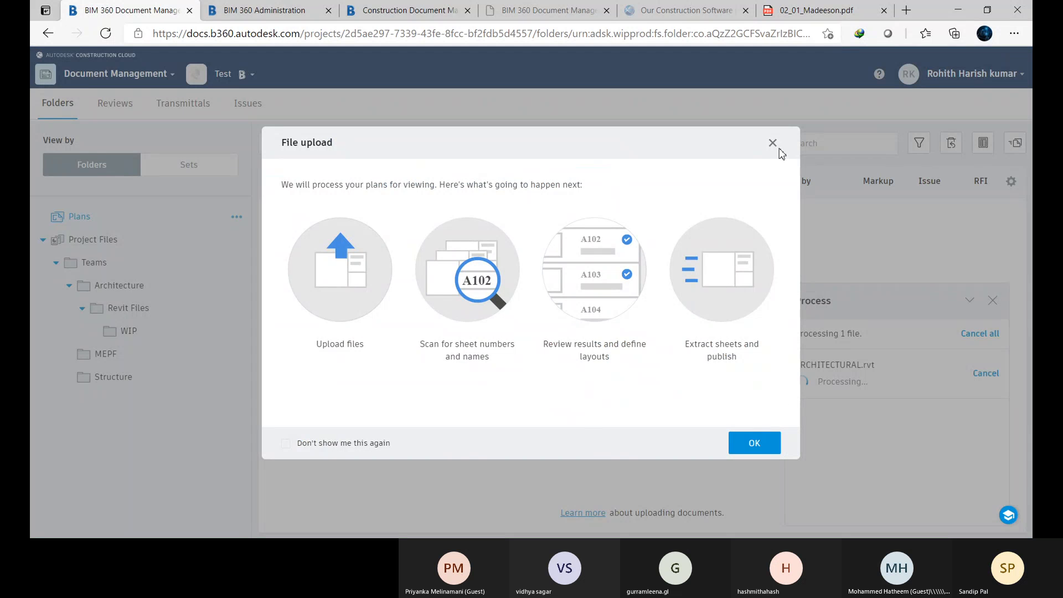
{"action": "left_click", "coordinate": [754, 443]}
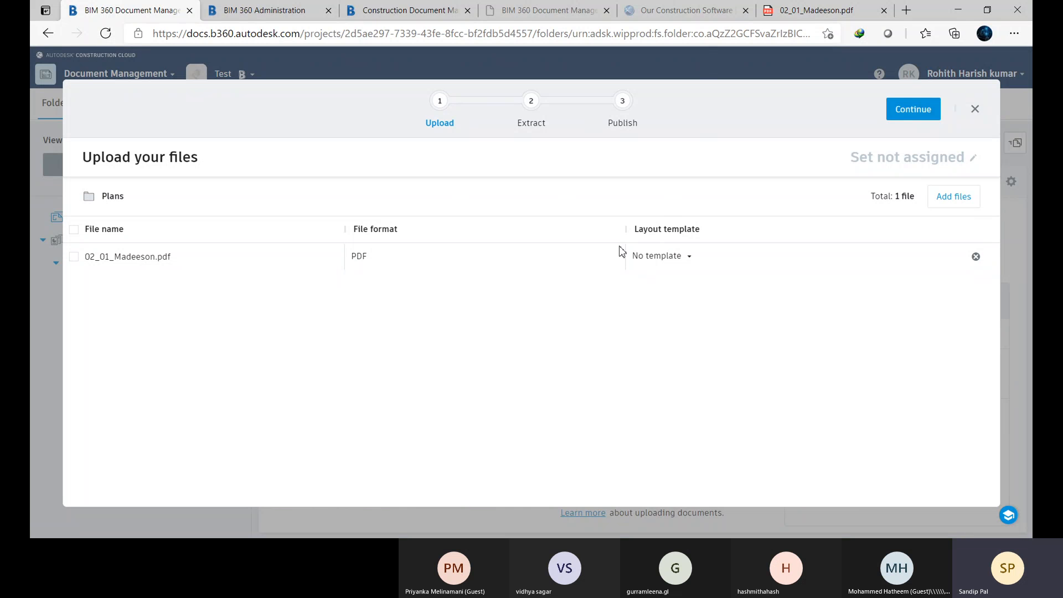
- Assign the Atom Batch layout template to 02_01_Madeeson.pdf and check the layout choices for the selected file
{"action": "left_click", "coordinate": [684, 256]}
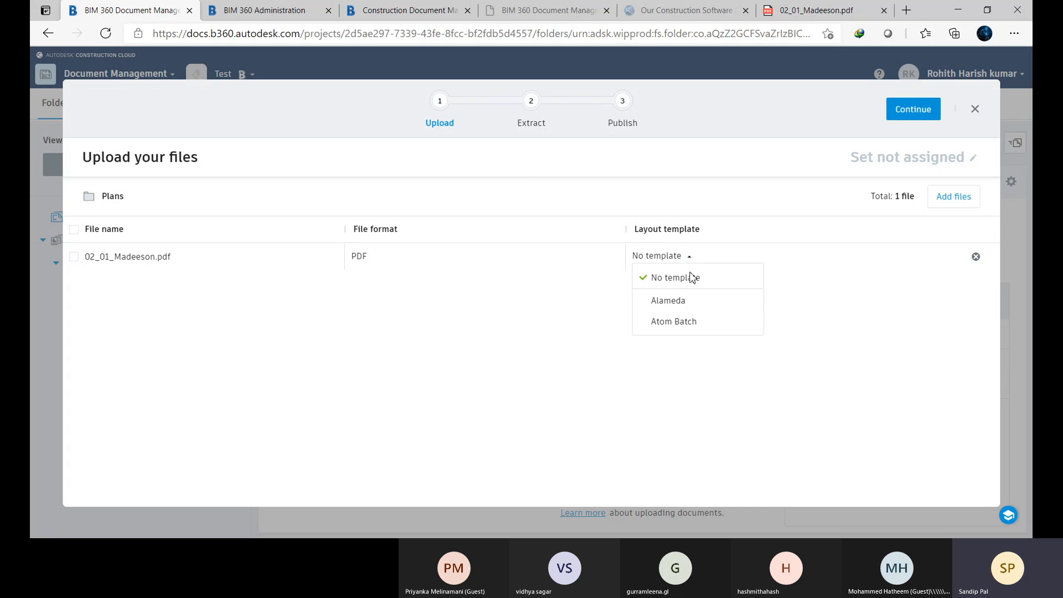
{"action": "left_click", "coordinate": [666, 327]}
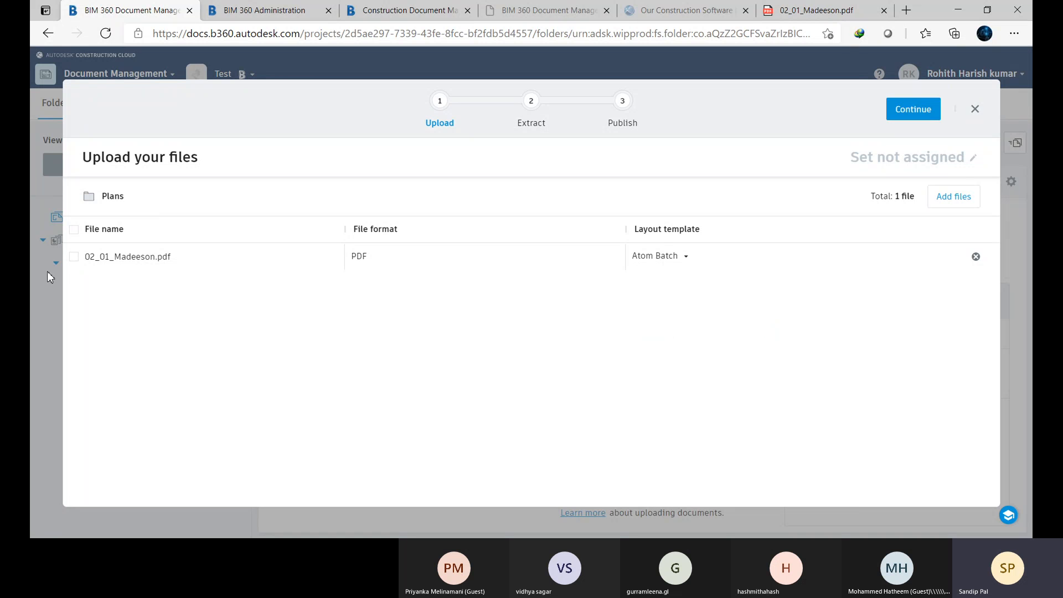
{"action": "left_click", "coordinate": [73, 260]}
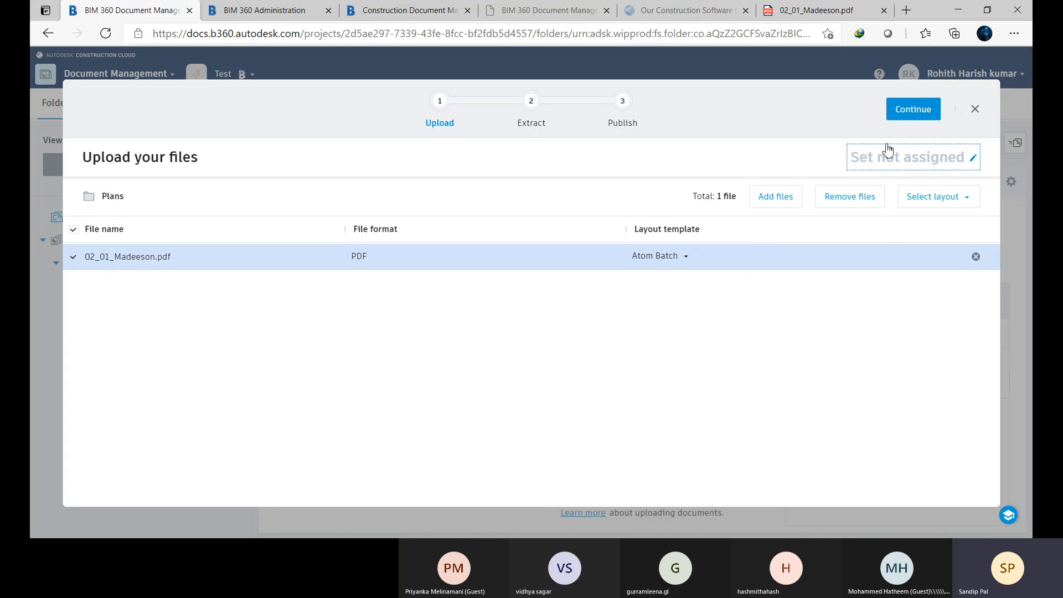
{"action": "left_click", "coordinate": [961, 199]}
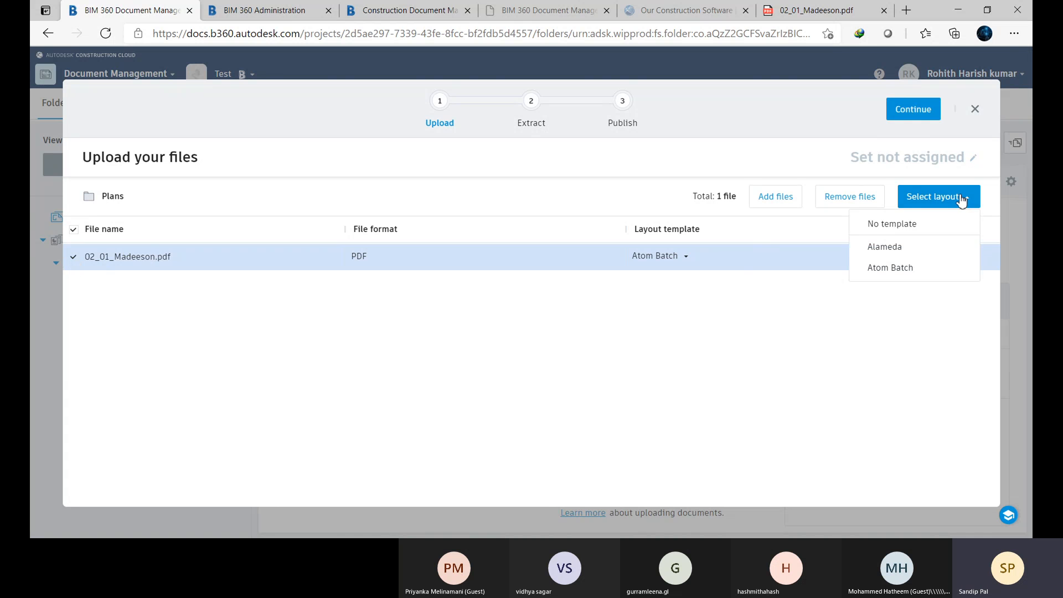
{"action": "left_click", "coordinate": [784, 322]}
{"action": "left_click", "coordinate": [961, 199]}
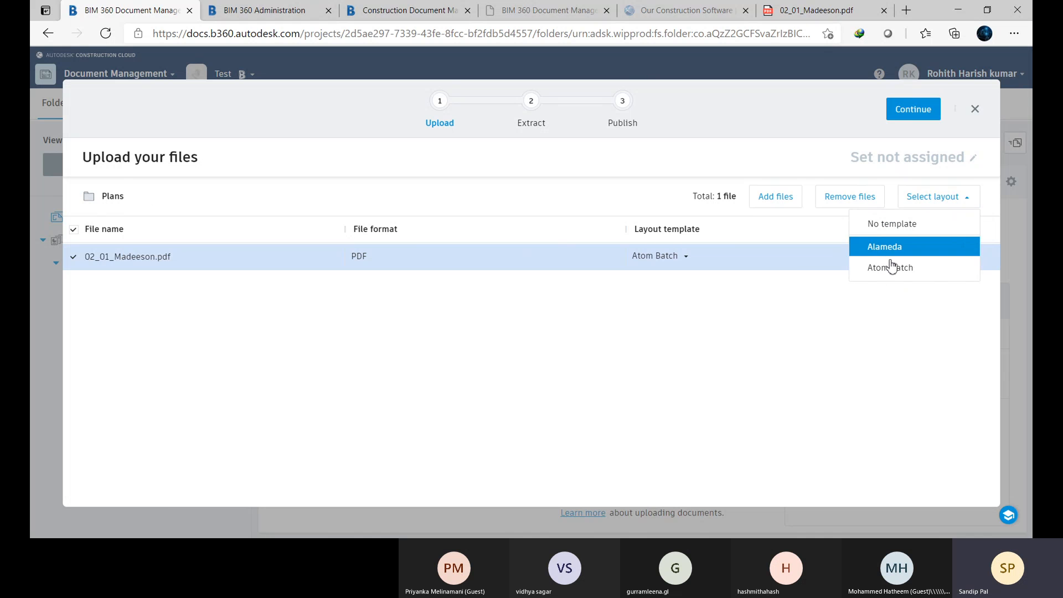
{"action": "left_click", "coordinate": [790, 301]}
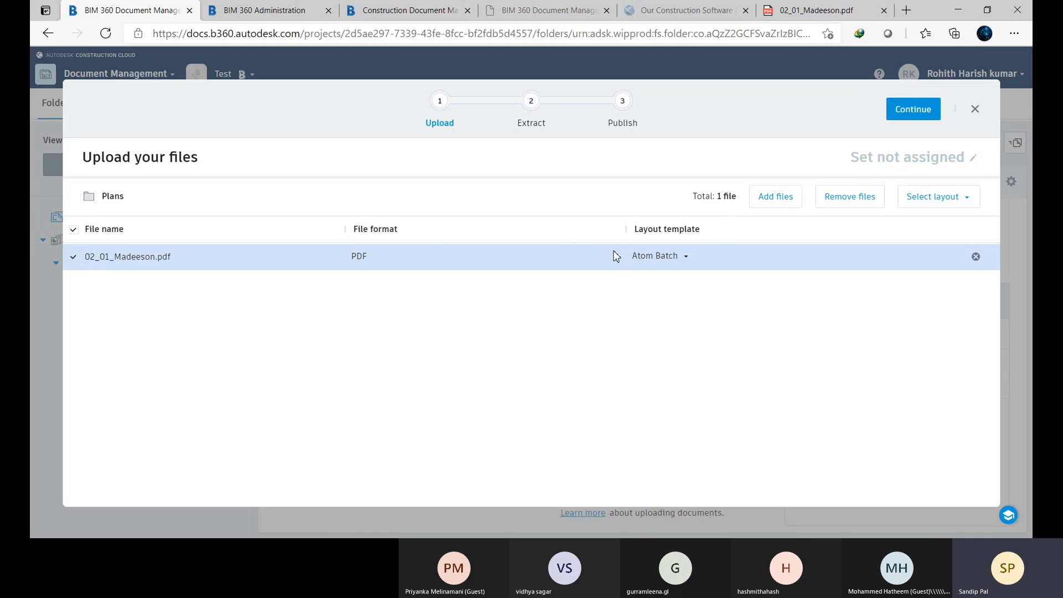
- Process 02_01_Madeeson.pdf in the background and open its extracted sheets for review from the Publish Log
{"action": "left_click", "coordinate": [926, 111]}
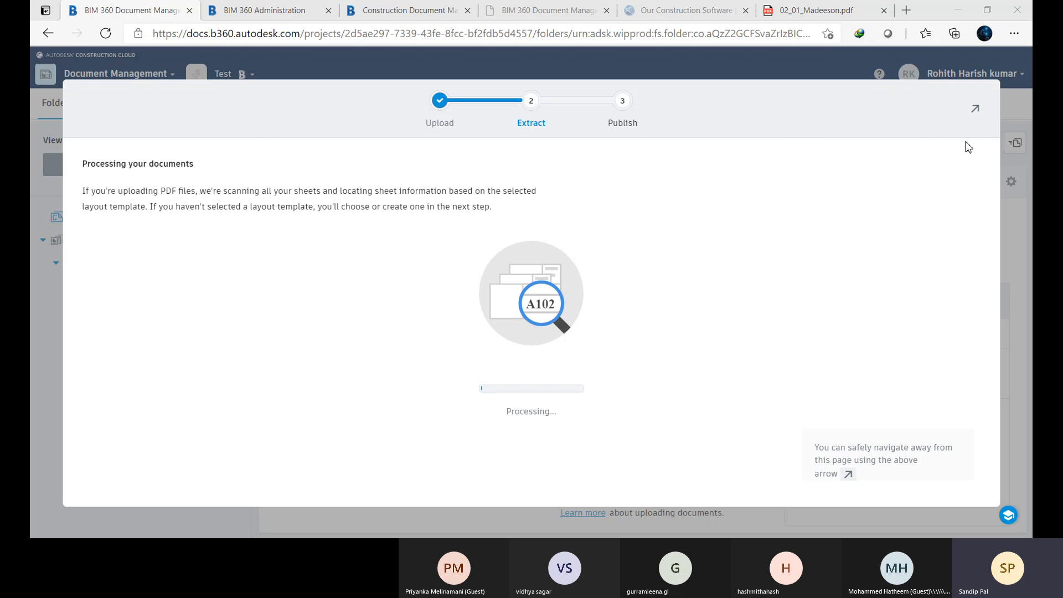
{"action": "left_click", "coordinate": [975, 109]}
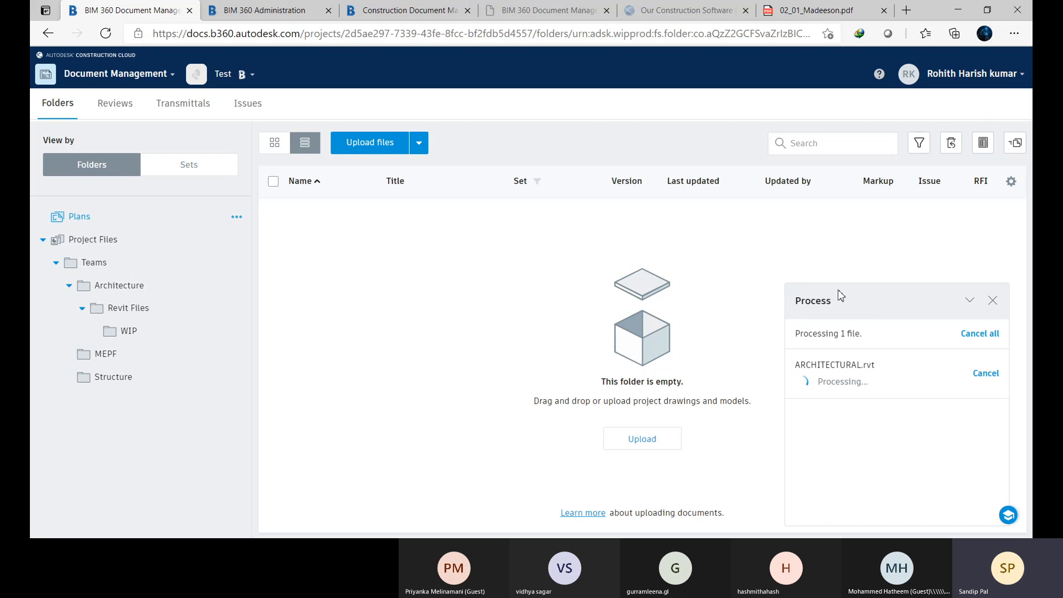
{"action": "key", "text": "ctrl+a"}
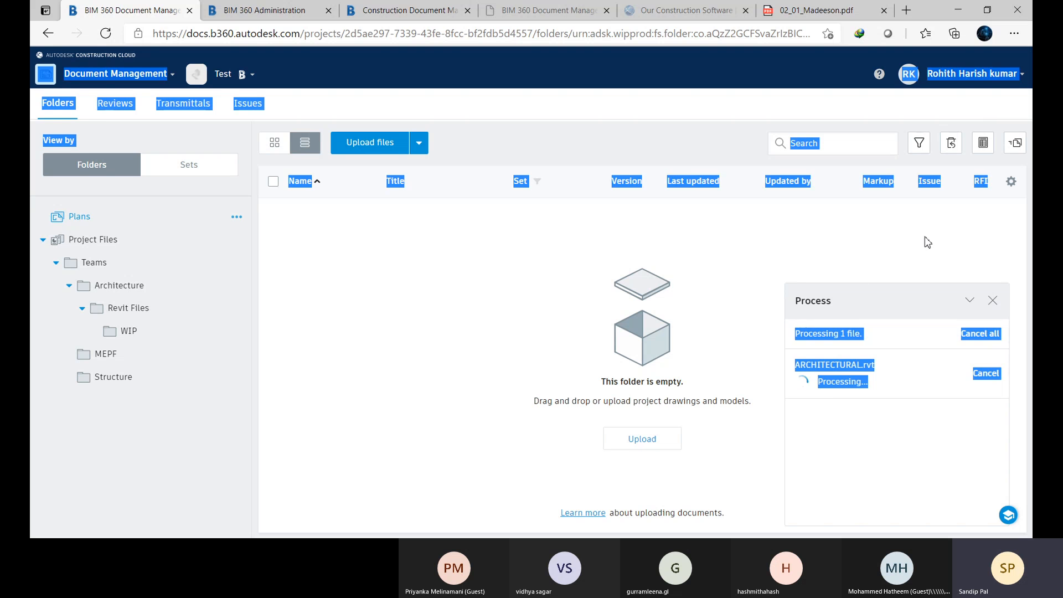
{"action": "left_click", "coordinate": [899, 252]}
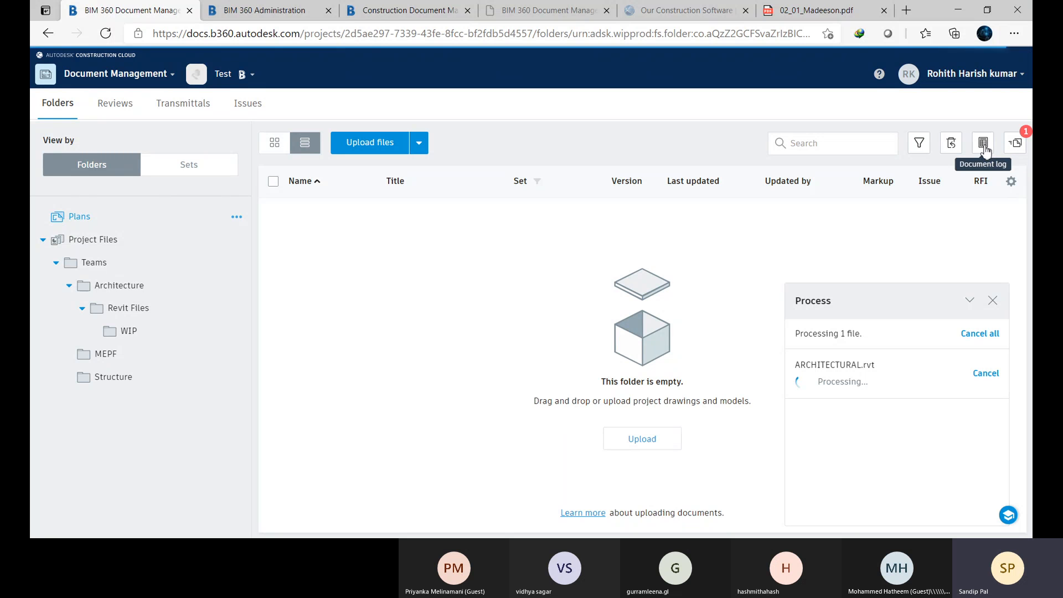
{"action": "left_click", "coordinate": [1018, 146]}
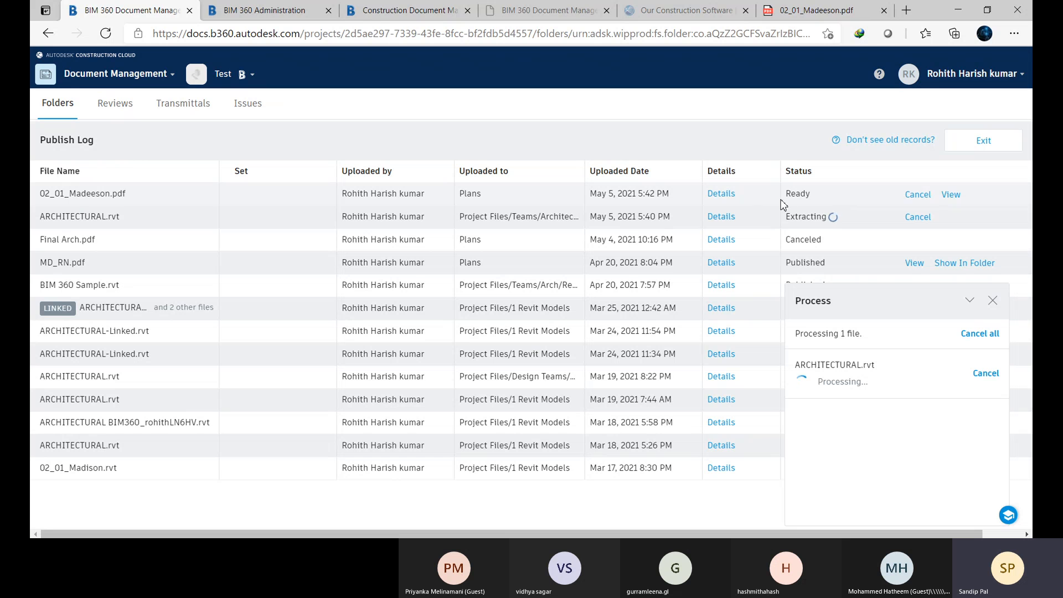
{"action": "left_click", "coordinate": [956, 198]}
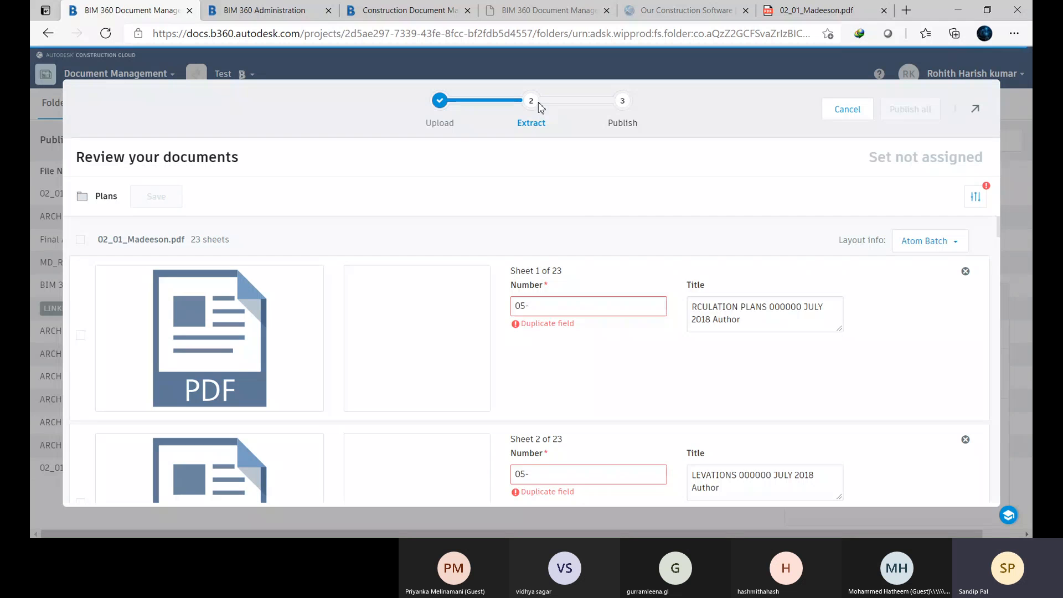
- Review the extracted sheets' numbers and titles and remove sheet 2, the A6.1 enlarged elevations
{"action": "scroll", "coordinate": [397, 297], "scroll_direction": "down", "scroll_amount": 2}
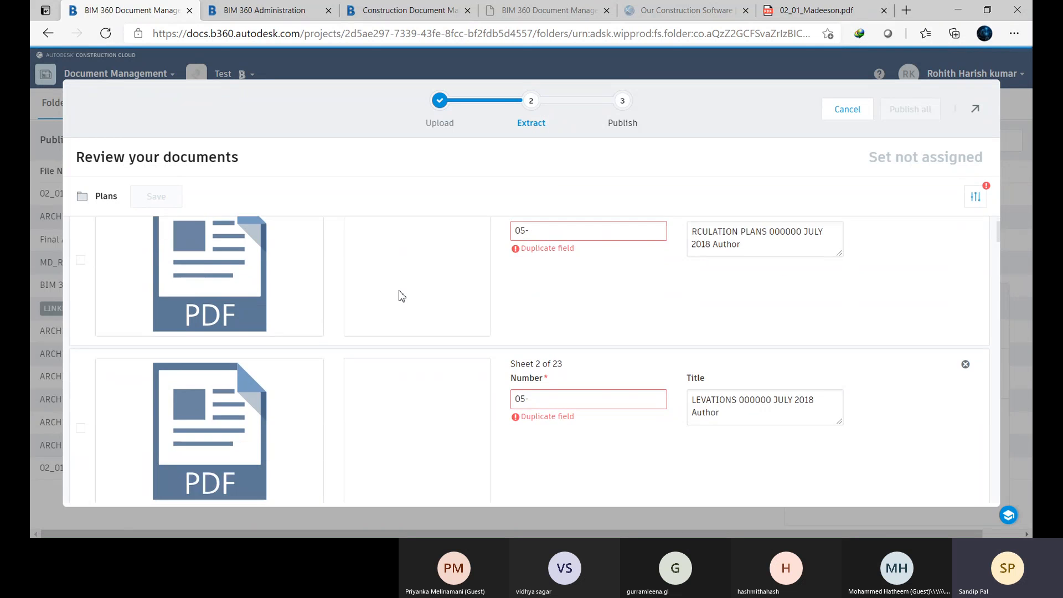
{"action": "scroll", "coordinate": [397, 310], "scroll_direction": "down", "scroll_amount": 1}
{"action": "scroll", "coordinate": [393, 327], "scroll_direction": "down", "scroll_amount": 1}
{"action": "scroll", "coordinate": [339, 346], "scroll_direction": "down", "scroll_amount": 1}
{"action": "mouse_move", "coordinate": [250, 286]}
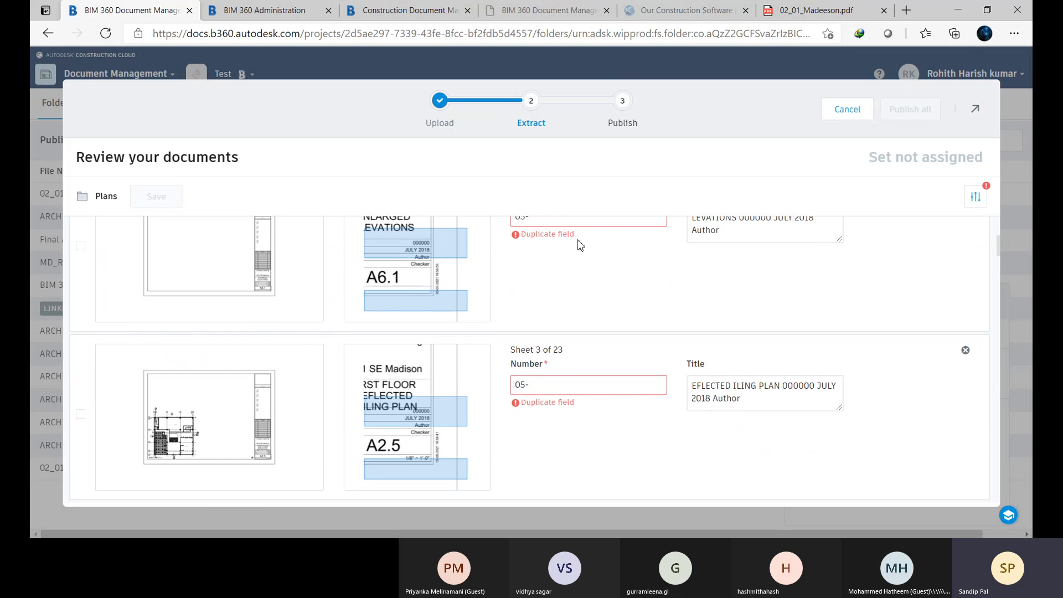
{"action": "scroll", "coordinate": [573, 268], "scroll_direction": "up", "scroll_amount": 1}
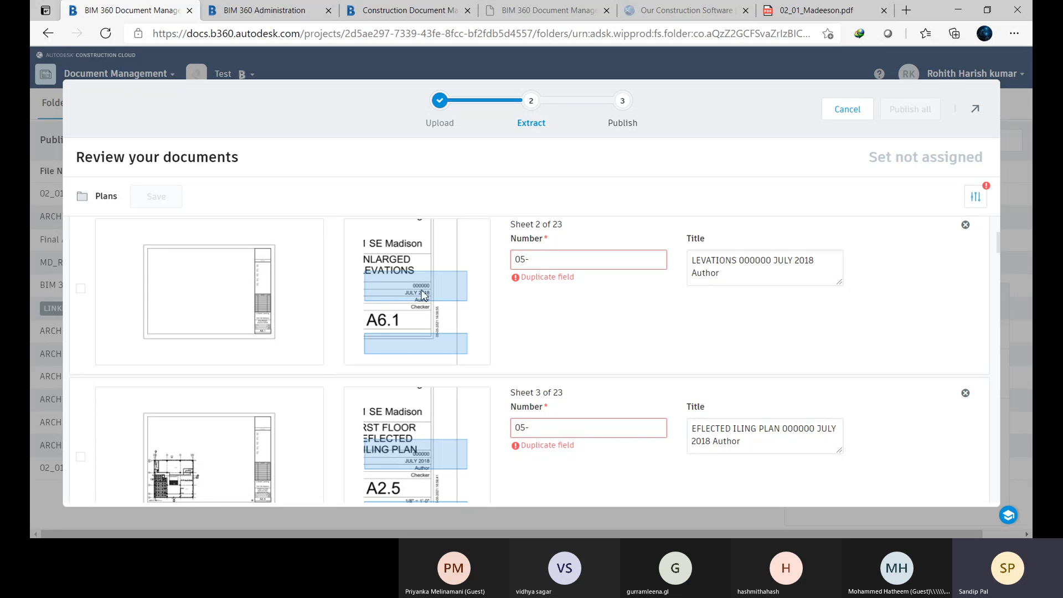
{"action": "mouse_move", "coordinate": [125, 283]}
{"action": "scroll", "coordinate": [294, 298], "scroll_direction": "up", "scroll_amount": 3}
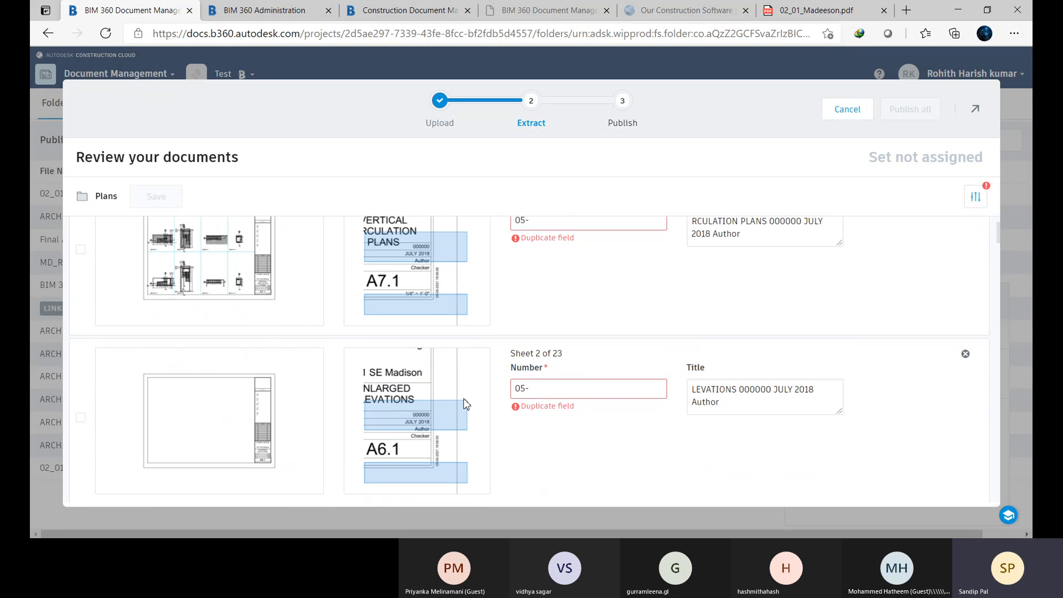
{"action": "left_click", "coordinate": [965, 354]}
- Review the extracted sheets of 02_01_Madeeson.pdf and set the numbers of sheets 3 and 4 to 03- and 04-
{"action": "scroll", "coordinate": [625, 332], "scroll_direction": "down", "scroll_amount": 2}
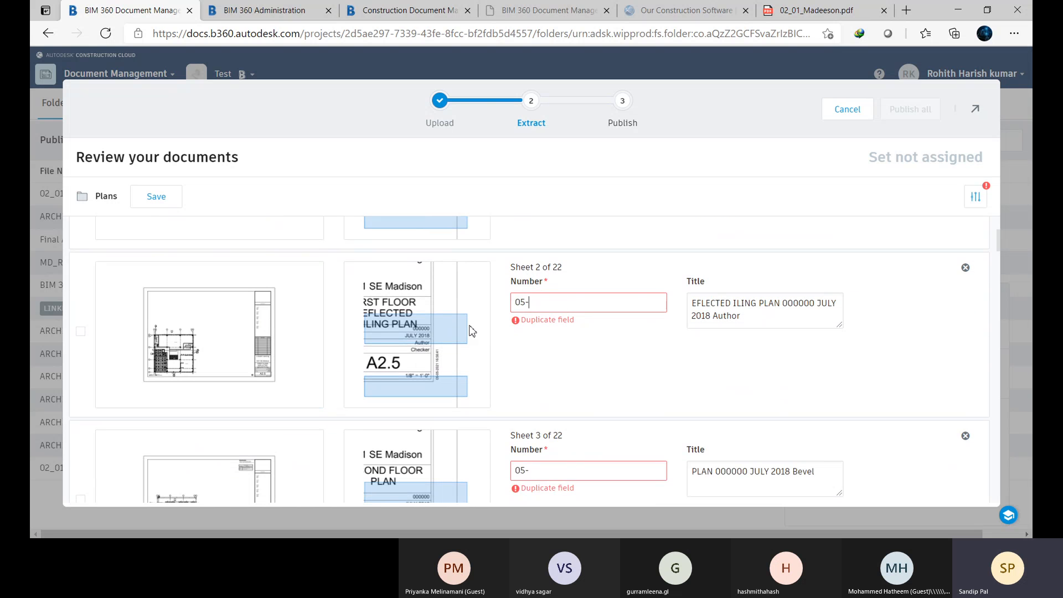
{"action": "scroll", "coordinate": [537, 340], "scroll_direction": "down", "scroll_amount": 1}
{"action": "scroll", "coordinate": [541, 338], "scroll_direction": "down", "scroll_amount": 1}
{"action": "scroll", "coordinate": [540, 339], "scroll_direction": "down", "scroll_amount": 3}
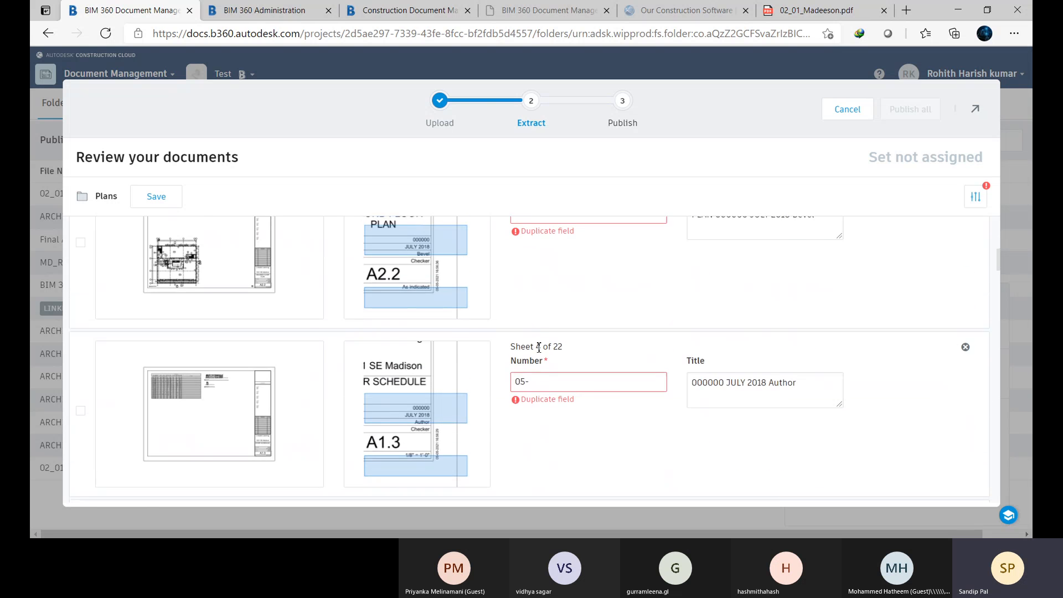
{"action": "scroll", "coordinate": [550, 302], "scroll_direction": "up", "scroll_amount": 1}
{"action": "scroll", "coordinate": [551, 301], "scroll_direction": "up", "scroll_amount": 1}
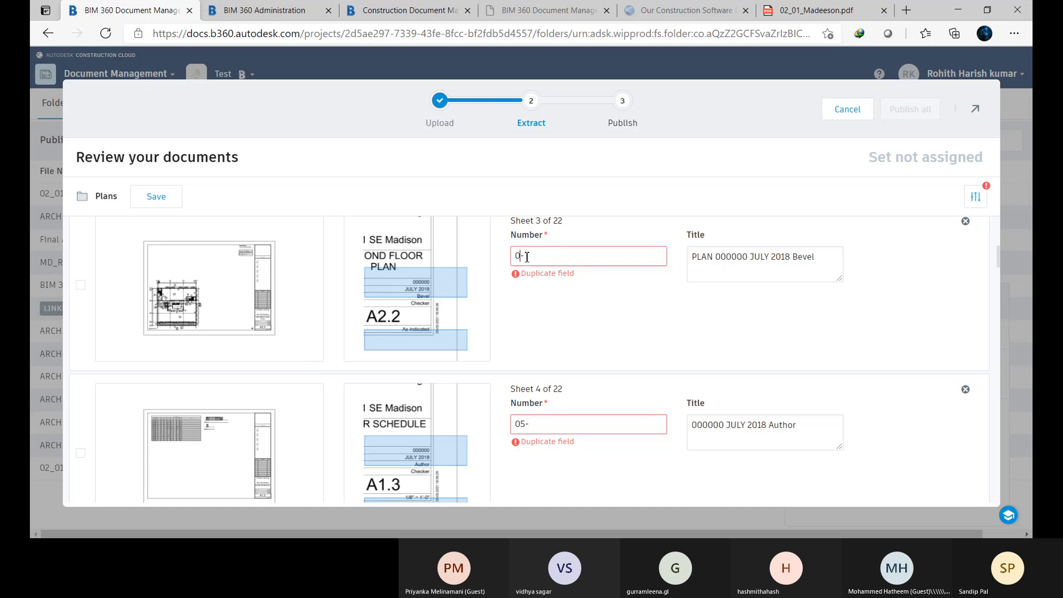
{"action": "left_click", "coordinate": [540, 326]}
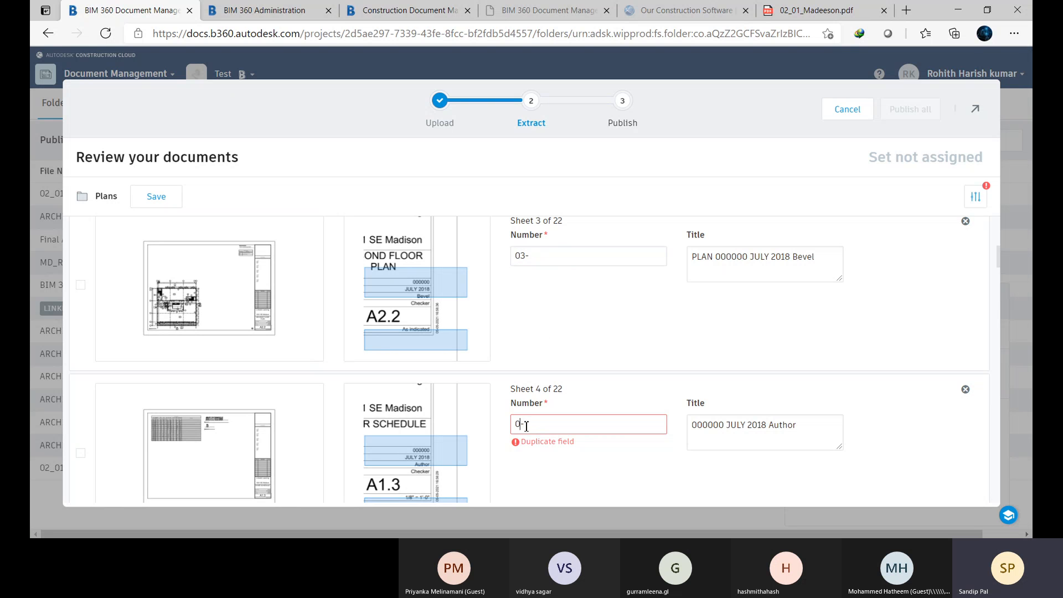
{"action": "type", "text": "-"}
{"action": "scroll", "coordinate": [562, 465], "scroll_direction": "down", "scroll_amount": 1}
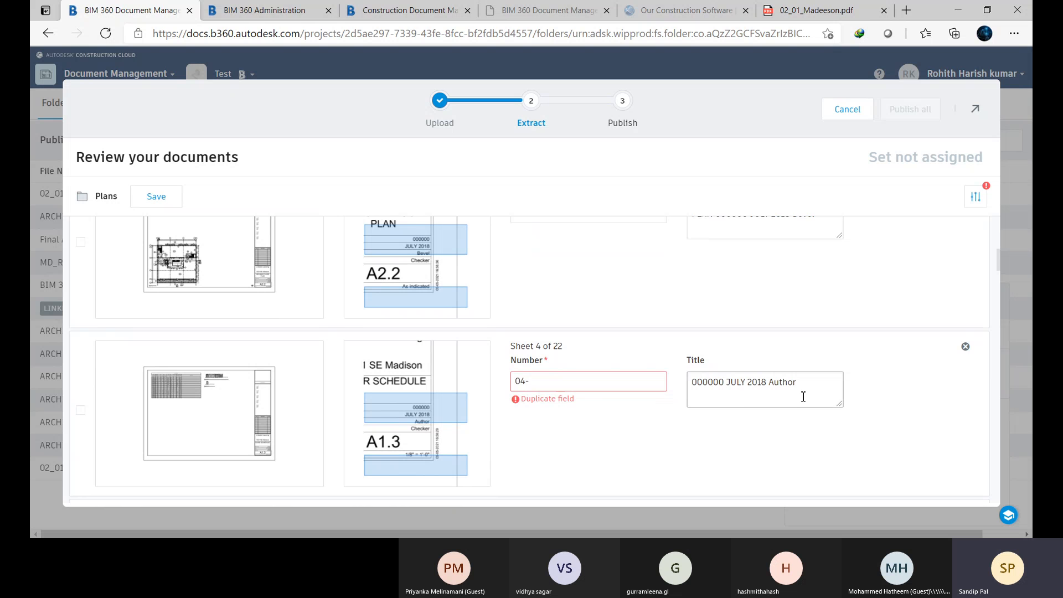
- Set the number of sheet 1 to 01- and the number of sheet 2 to 02-
{"action": "scroll", "coordinate": [565, 327], "scroll_direction": "up", "scroll_amount": 1}
{"action": "scroll", "coordinate": [565, 327], "scroll_direction": "up", "scroll_amount": 10}
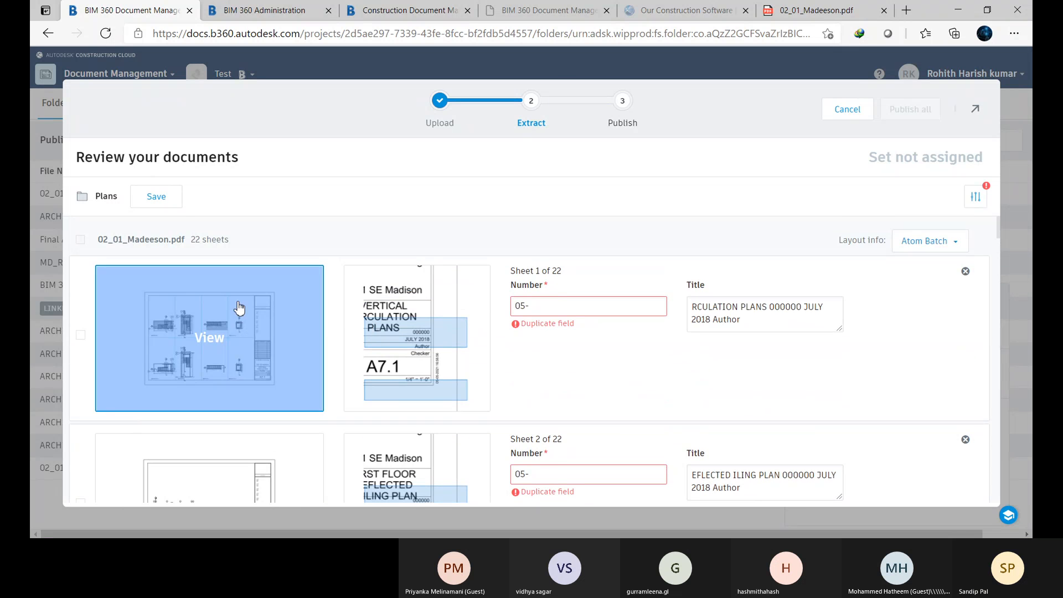
{"action": "left_click", "coordinate": [976, 206]}
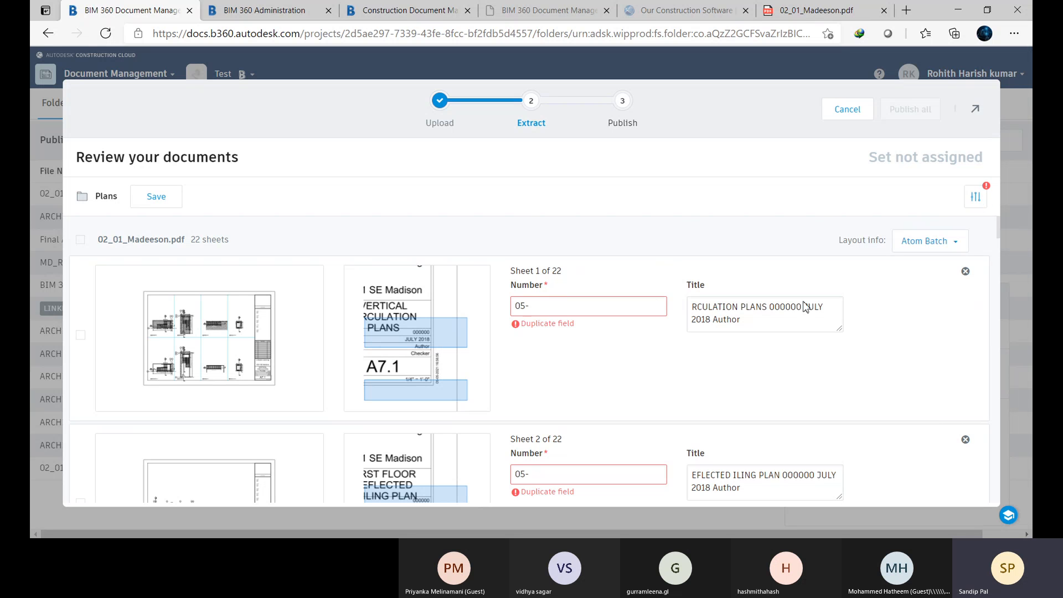
{"action": "key", "text": "BackSpace"}
{"action": "type", "text": "1"}
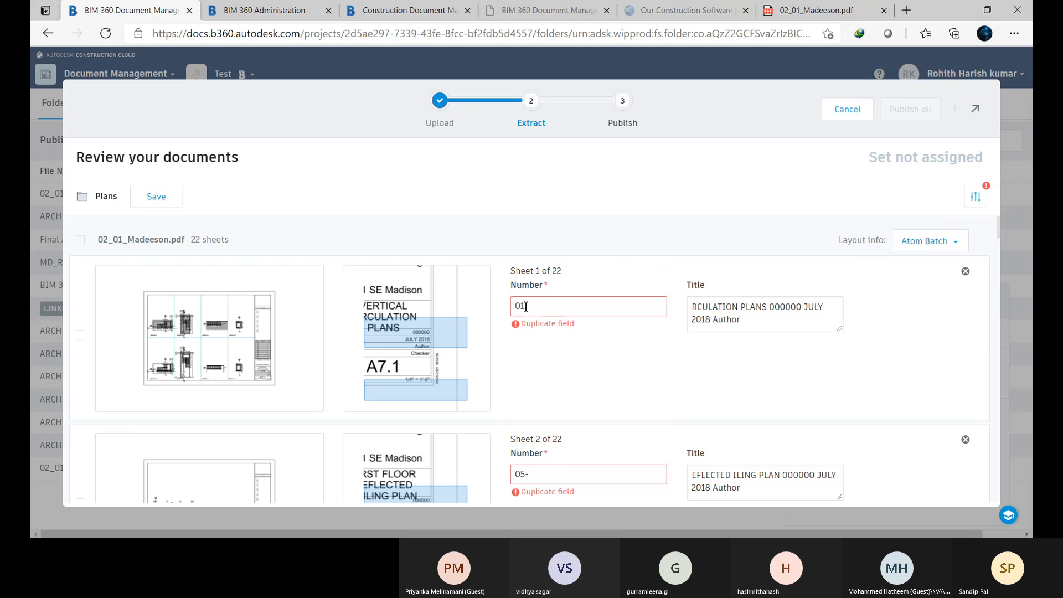
{"action": "left_click", "coordinate": [566, 470]}
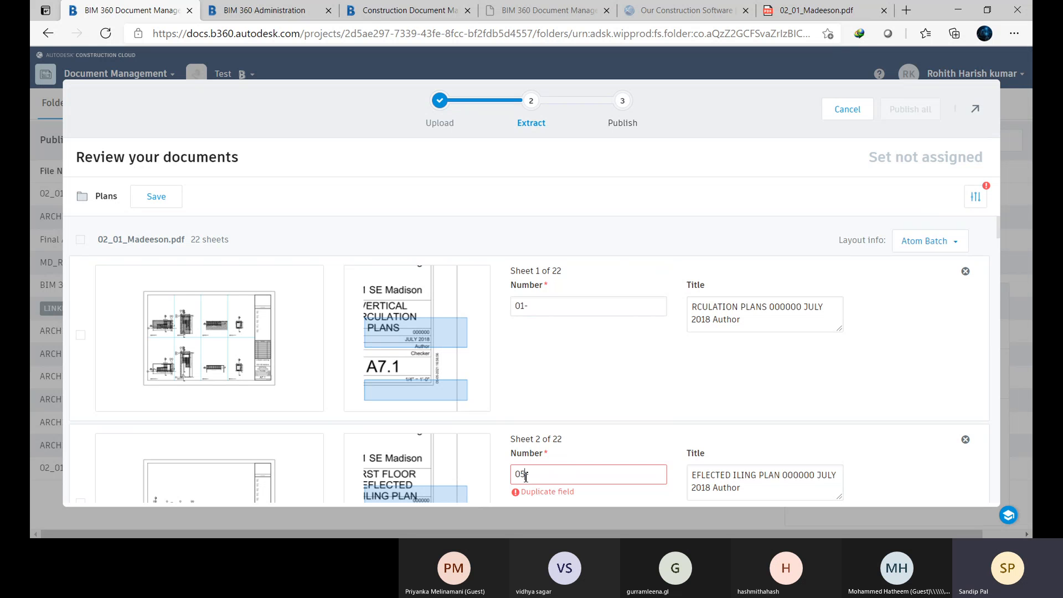
{"action": "key", "text": "BackSpace"}
{"action": "key", "text": "BackSpace"}
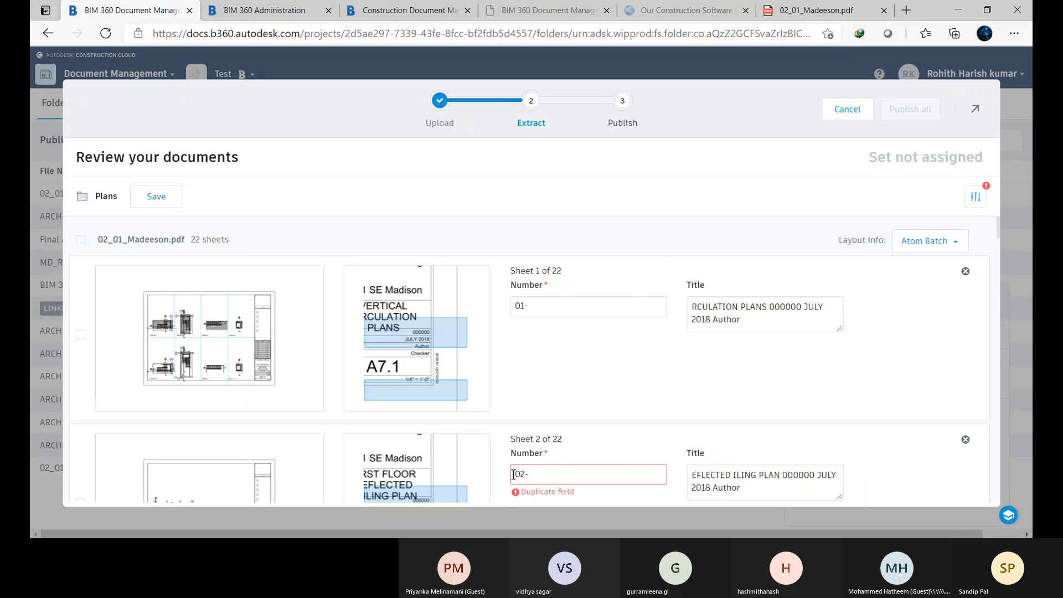
- Examine the full view of sheet 1, the A7.1 vertical circulation plans, and return to the document review
{"action": "scroll", "coordinate": [756, 376], "scroll_direction": "down", "scroll_amount": 2}
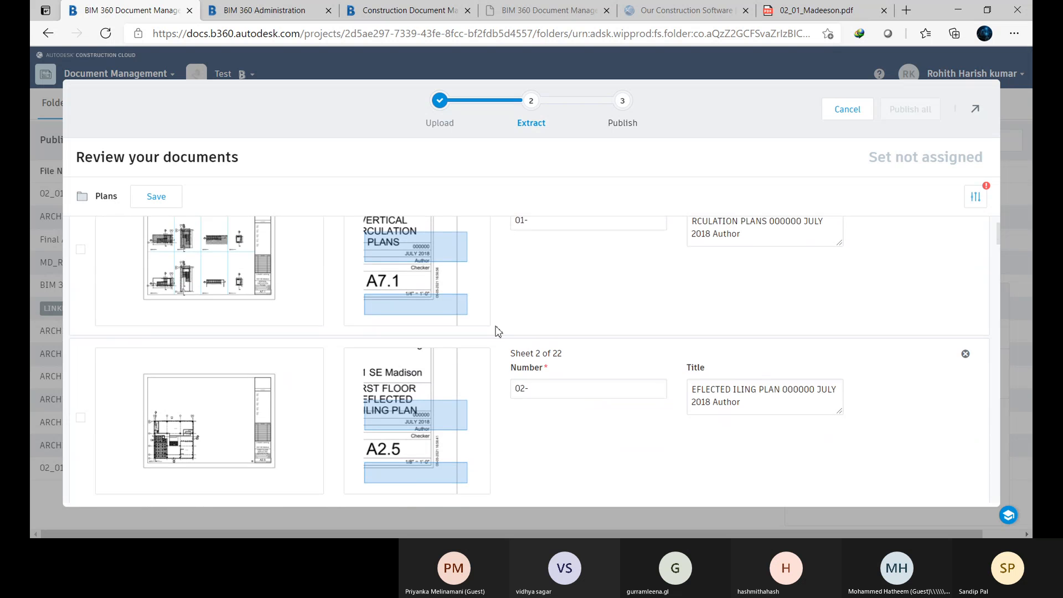
{"action": "left_click", "coordinate": [235, 282]}
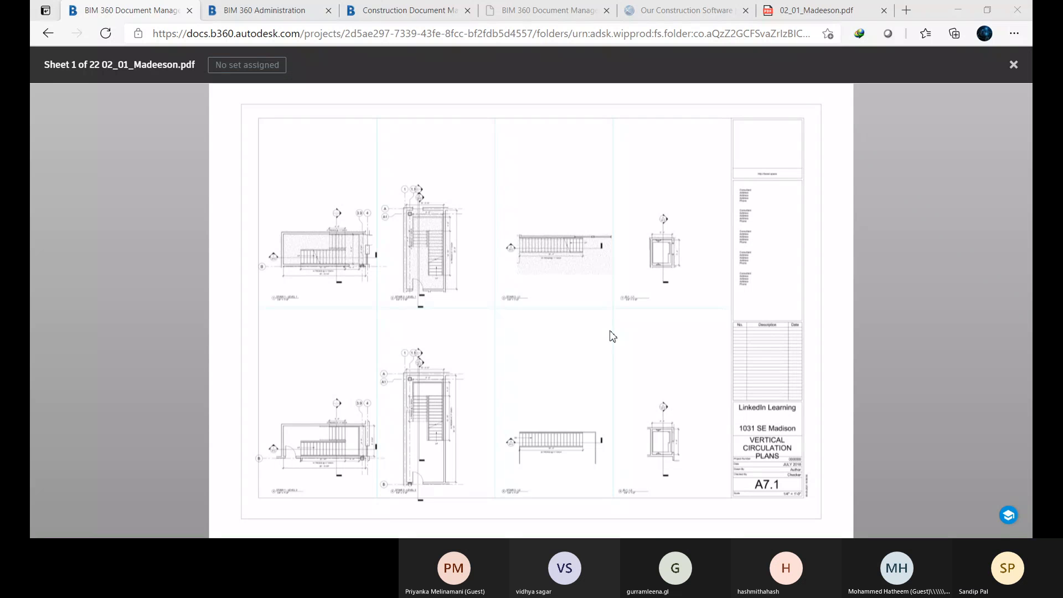
{"action": "left_click", "coordinate": [609, 331]}
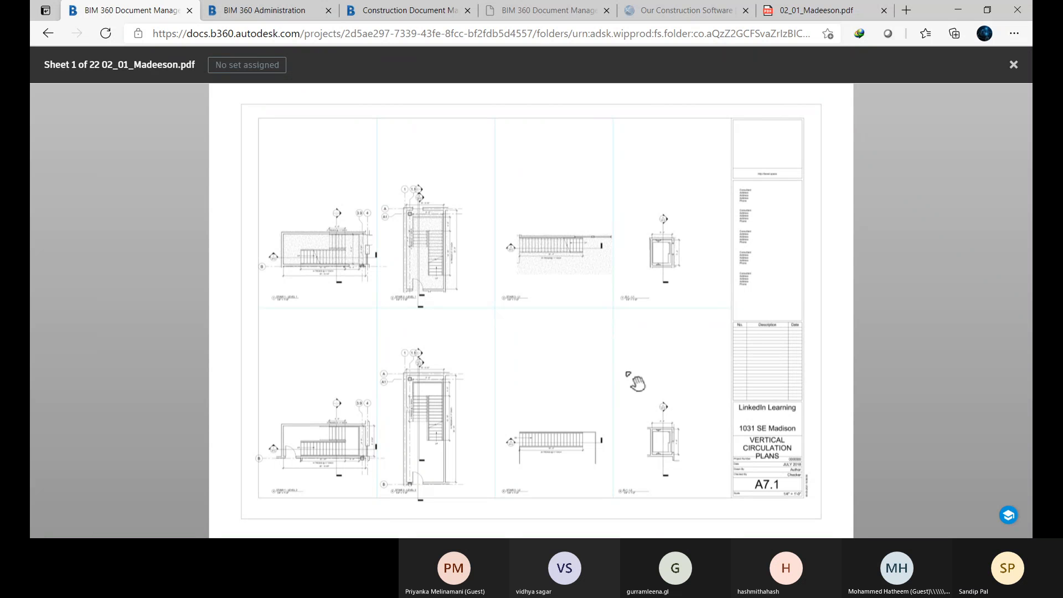
{"action": "scroll", "coordinate": [631, 379], "scroll_direction": "down", "scroll_amount": 3}
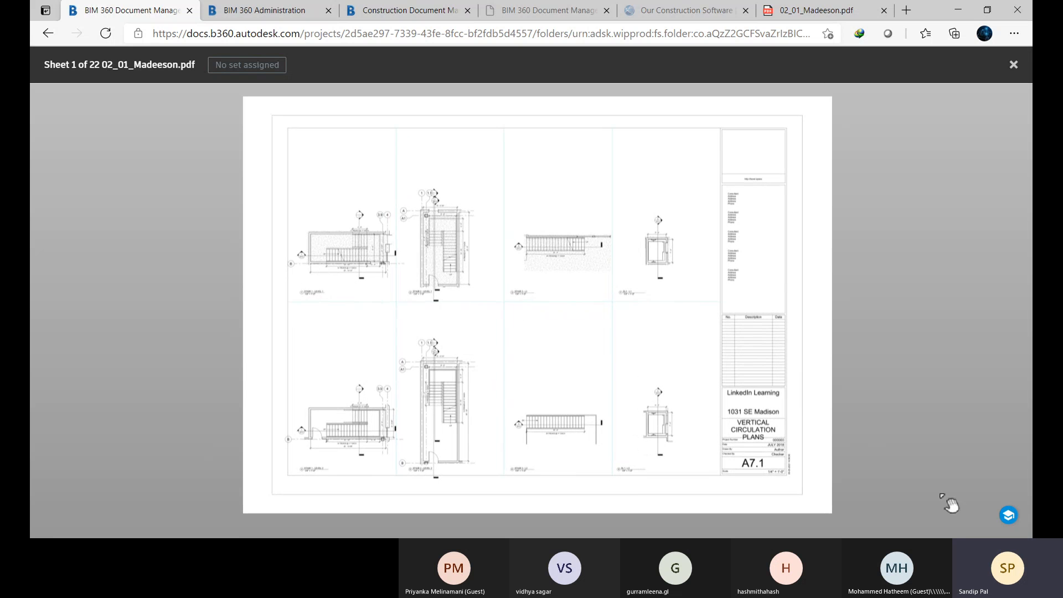
{"action": "left_click", "coordinate": [1013, 64]}
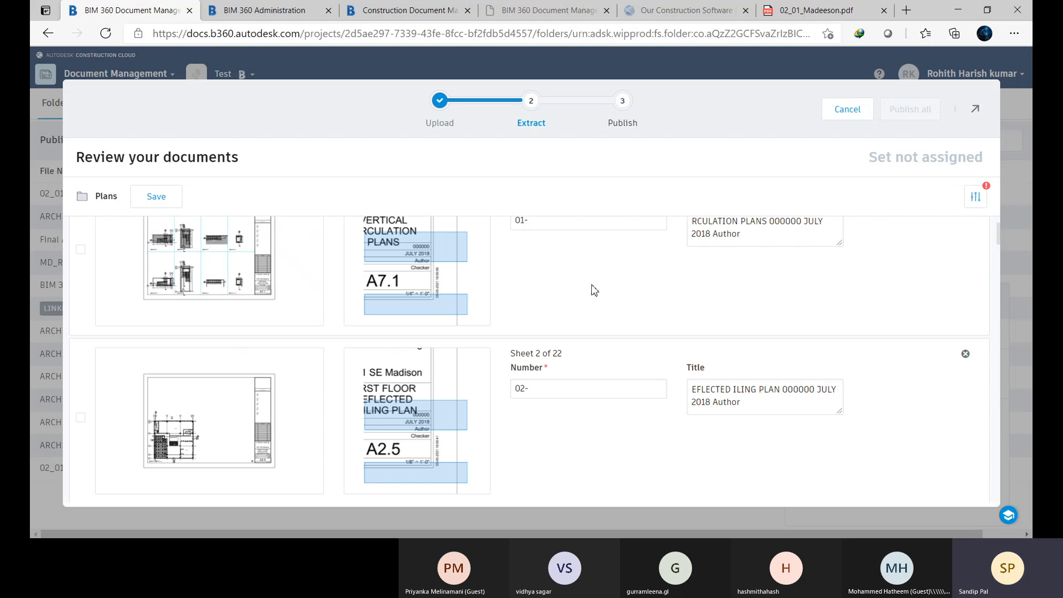
- Set the number of sheet 5 to 5 and the number of sheet 6 to 6
{"action": "scroll", "coordinate": [664, 399], "scroll_direction": "down", "scroll_amount": 5}
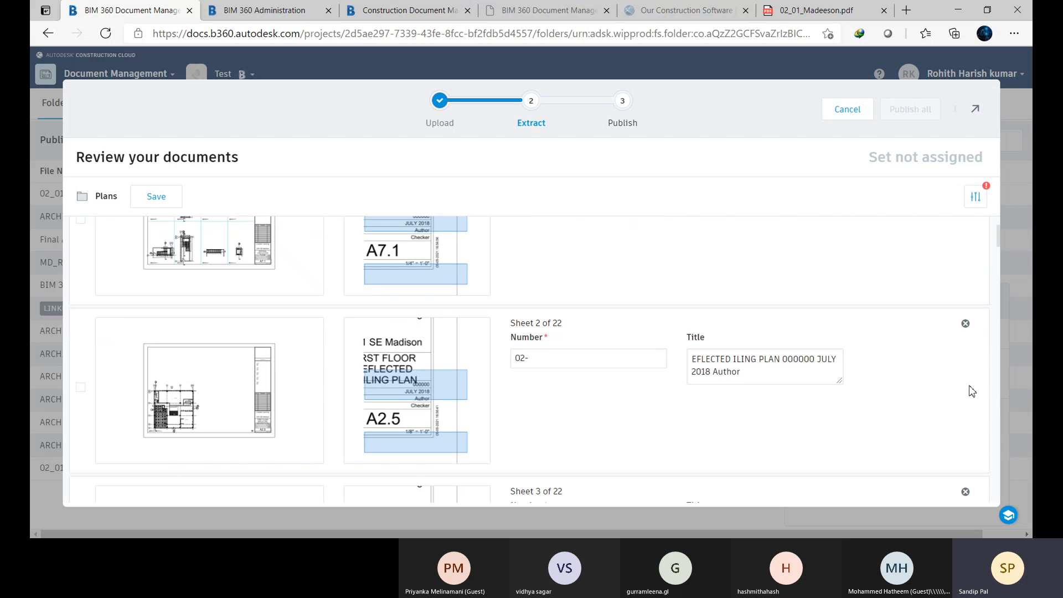
{"action": "scroll", "coordinate": [562, 419], "scroll_direction": "down", "scroll_amount": 5}
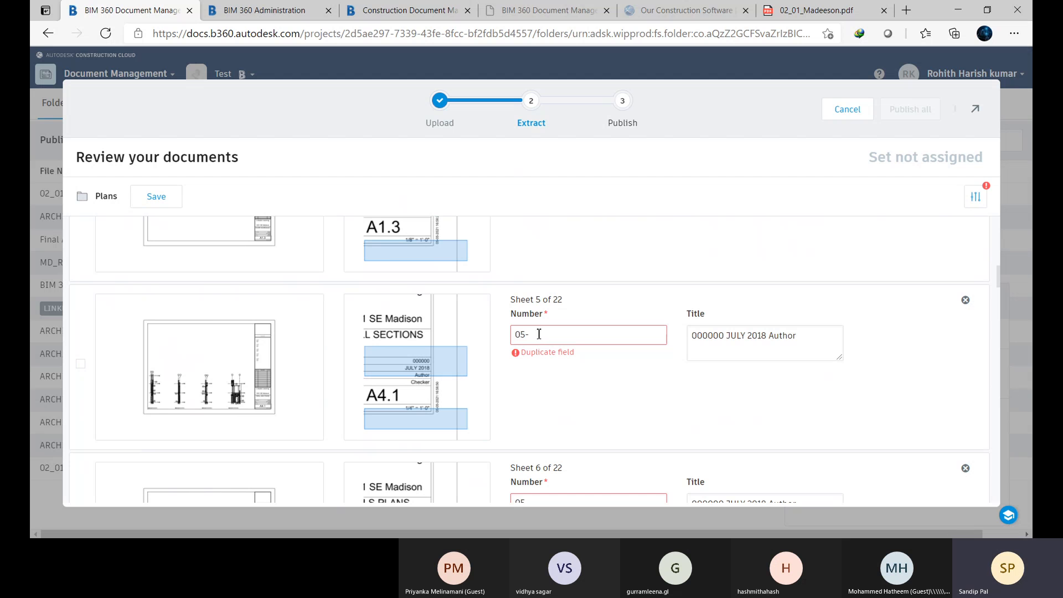
{"action": "type", "text": "-"}
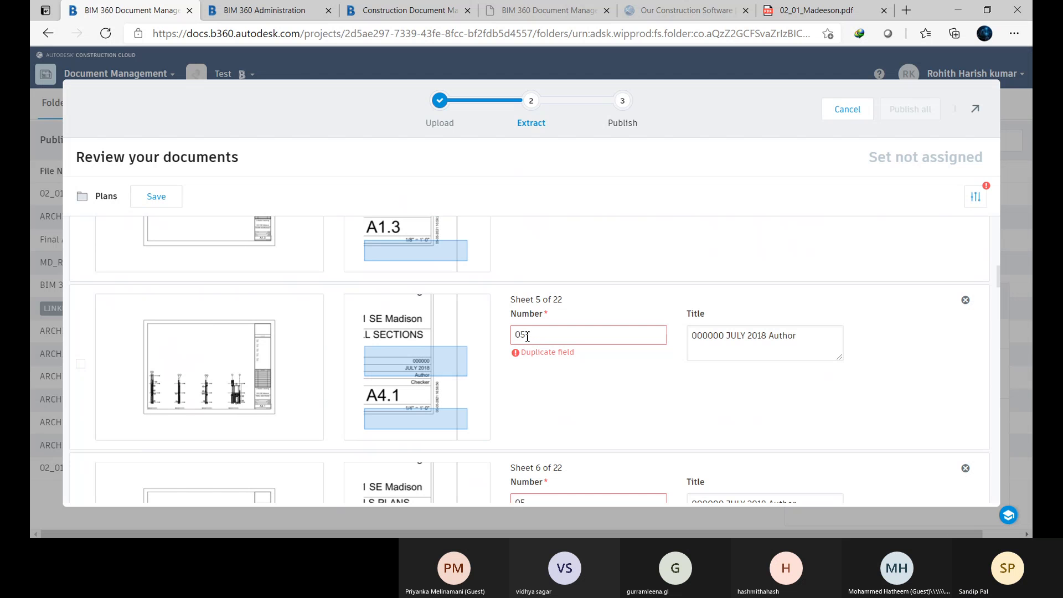
{"action": "key", "text": "BackSpace"}
{"action": "left_click", "coordinate": [521, 339]}
{"action": "key", "text": "BackSpace"}
{"action": "left_click", "coordinate": [548, 496]}
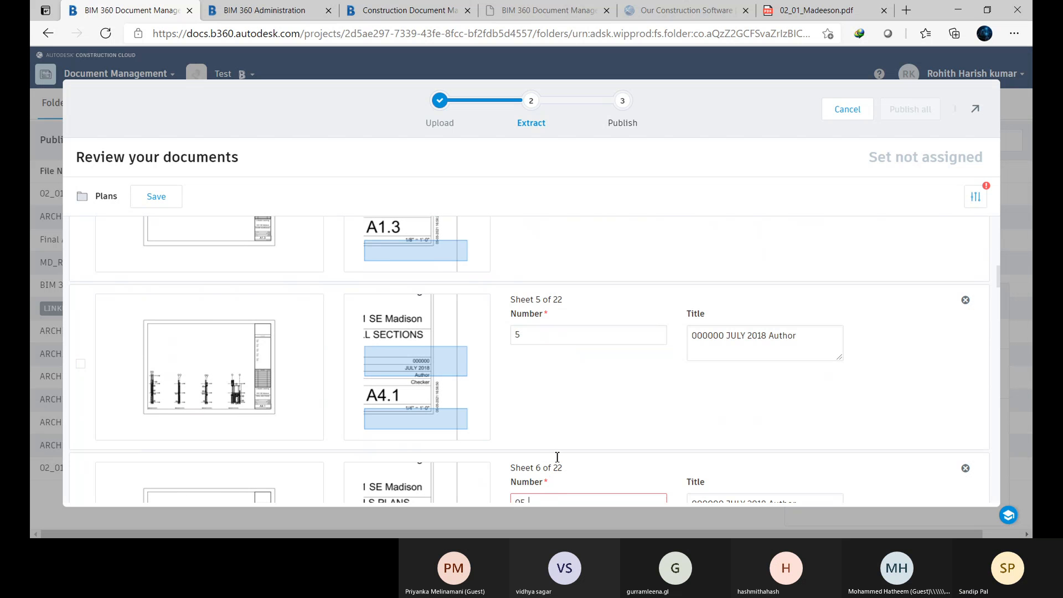
{"action": "scroll", "coordinate": [567, 415], "scroll_direction": "down", "scroll_amount": 2}
{"action": "left_click_drag", "start_coordinate": [530, 376], "coordinate": [518, 376]}
{"action": "type", "text": "6"}
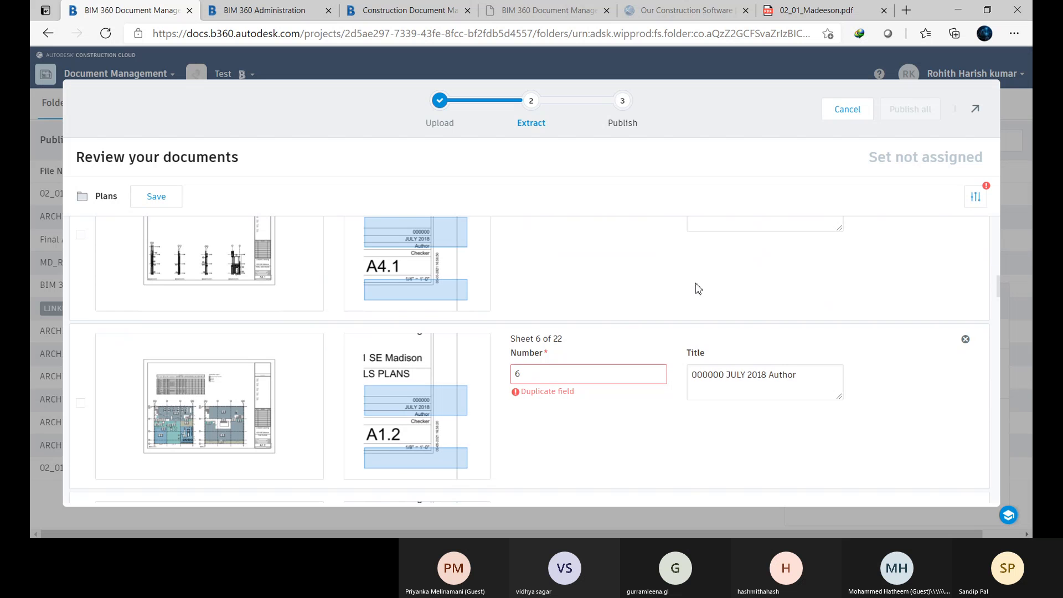
- Shorten the numbers of sheets 4 and 3 to the plain digits 4 and 3
{"action": "scroll", "coordinate": [612, 319], "scroll_direction": "up", "scroll_amount": 5}
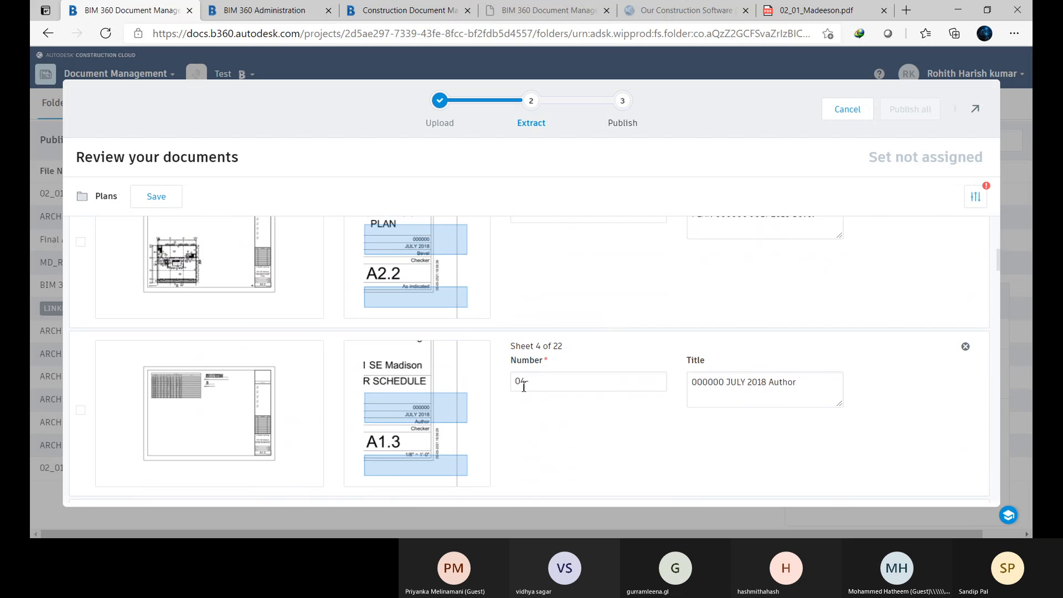
{"action": "left_click", "coordinate": [532, 383]}
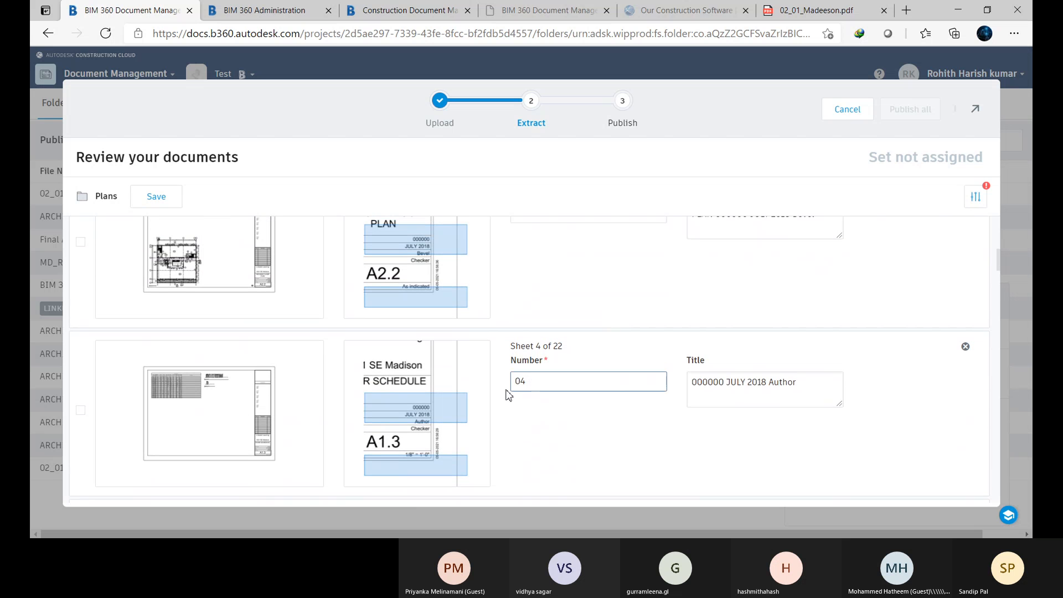
{"action": "left_click_drag", "start_coordinate": [520, 383], "coordinate": [513, 382]}
{"action": "key", "text": "BackSpace"}
{"action": "scroll", "coordinate": [535, 365], "scroll_direction": "up", "scroll_amount": 2}
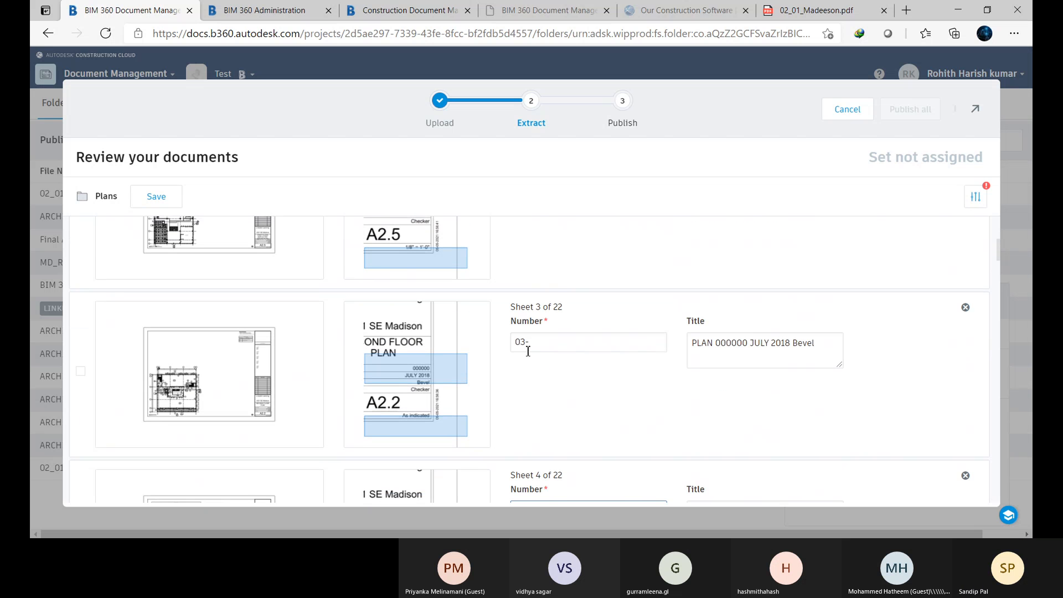
{"action": "left_click_drag", "start_coordinate": [530, 342], "coordinate": [526, 341]}
{"action": "key", "text": "BackSpace"}
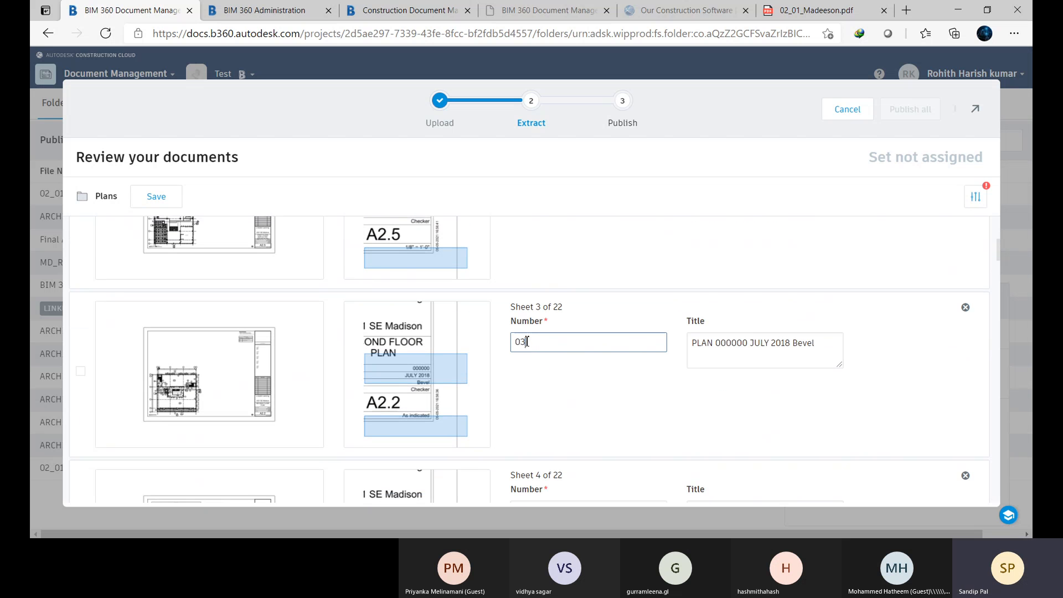
{"action": "left_click_drag", "start_coordinate": [521, 343], "coordinate": [509, 346]}
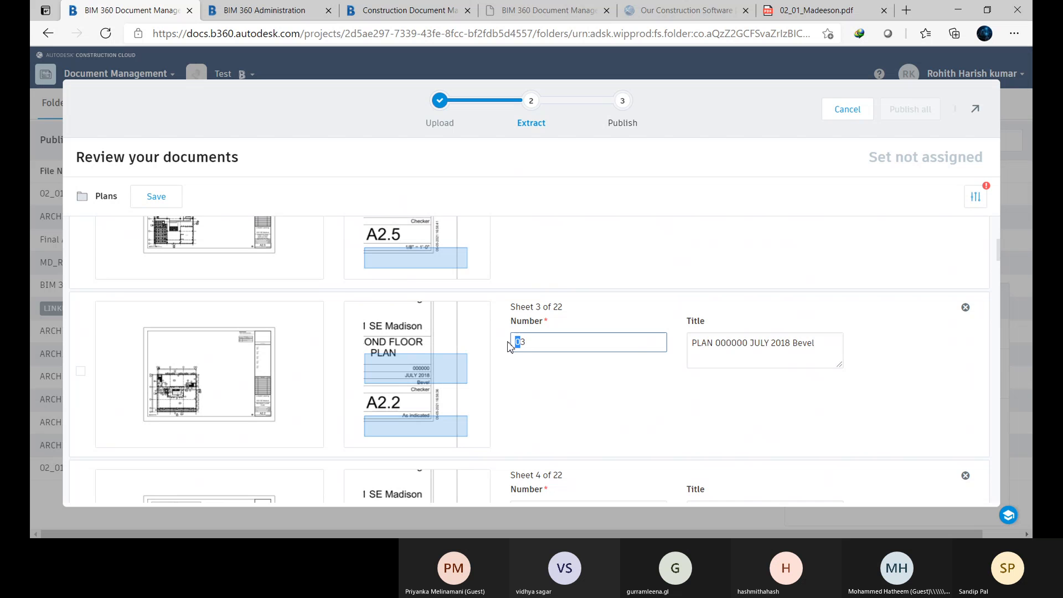
{"action": "key", "text": "BackSpace"}
- Shorten the numbers of sheets 2 and 1 to the plain digits 2 and 1
{"action": "scroll", "coordinate": [509, 346], "scroll_direction": "up", "scroll_amount": 3}
{"action": "left_click", "coordinate": [519, 347]}
{"action": "left_click_drag", "start_coordinate": [519, 347], "coordinate": [500, 348]}
{"action": "key", "text": "BackSpace"}
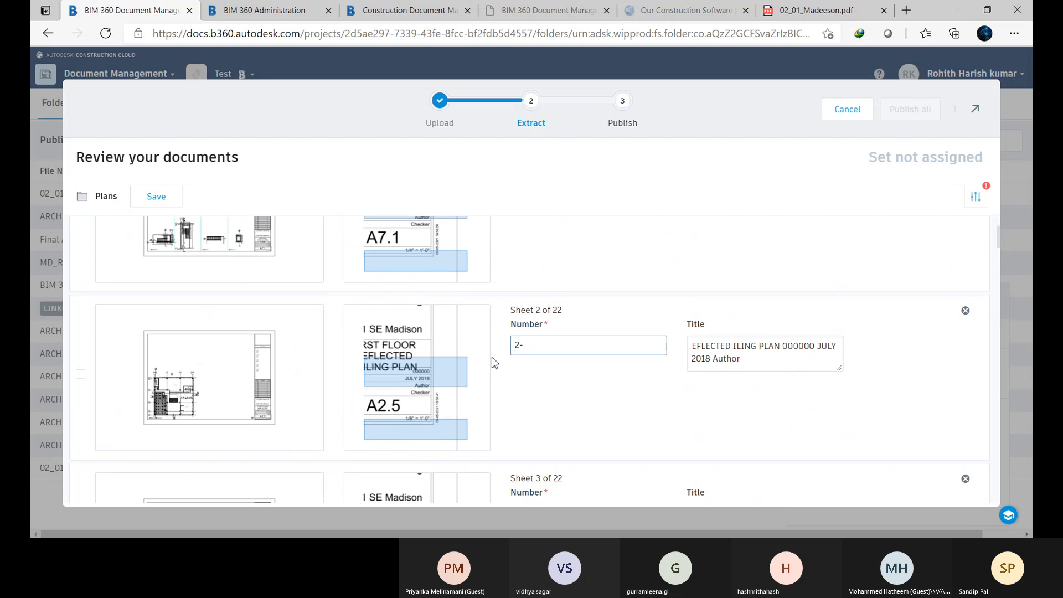
{"action": "key", "text": "BackSpace"}
{"action": "scroll", "coordinate": [581, 347], "scroll_direction": "up", "scroll_amount": 3}
{"action": "left_click", "coordinate": [556, 310]}
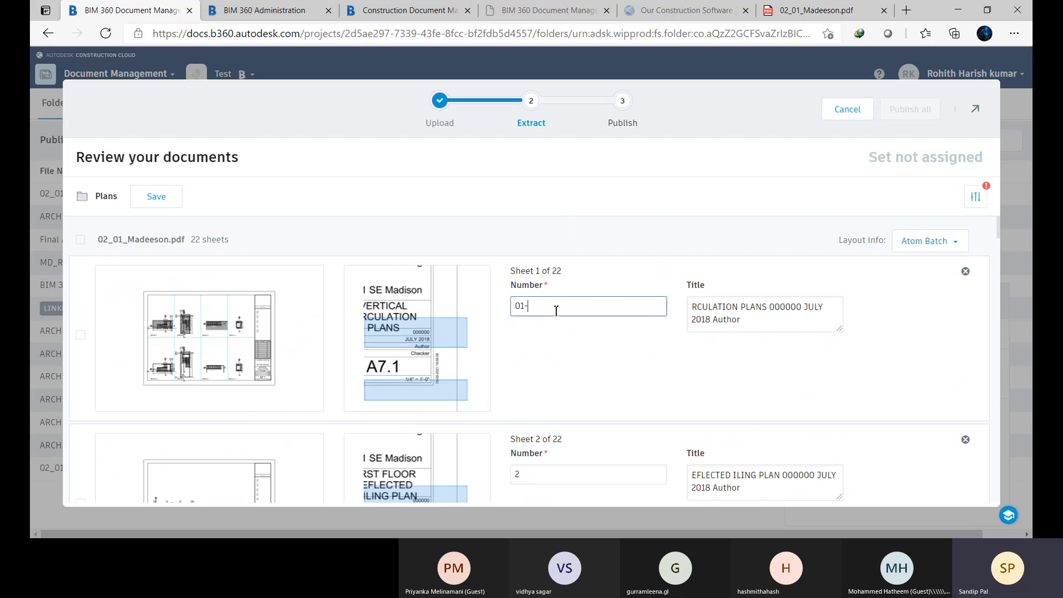
{"action": "key", "text": "BackSpace"}
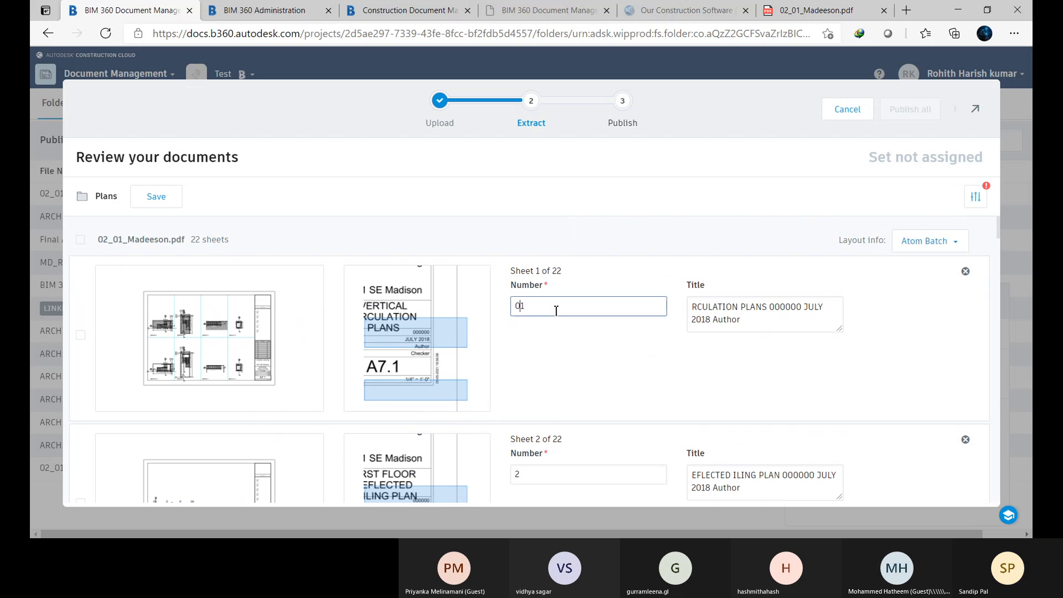
- Set the number of sheet 7 to 7 and the number of sheet 8 to 8
{"action": "scroll", "coordinate": [559, 324], "scroll_direction": "down", "scroll_amount": 20}
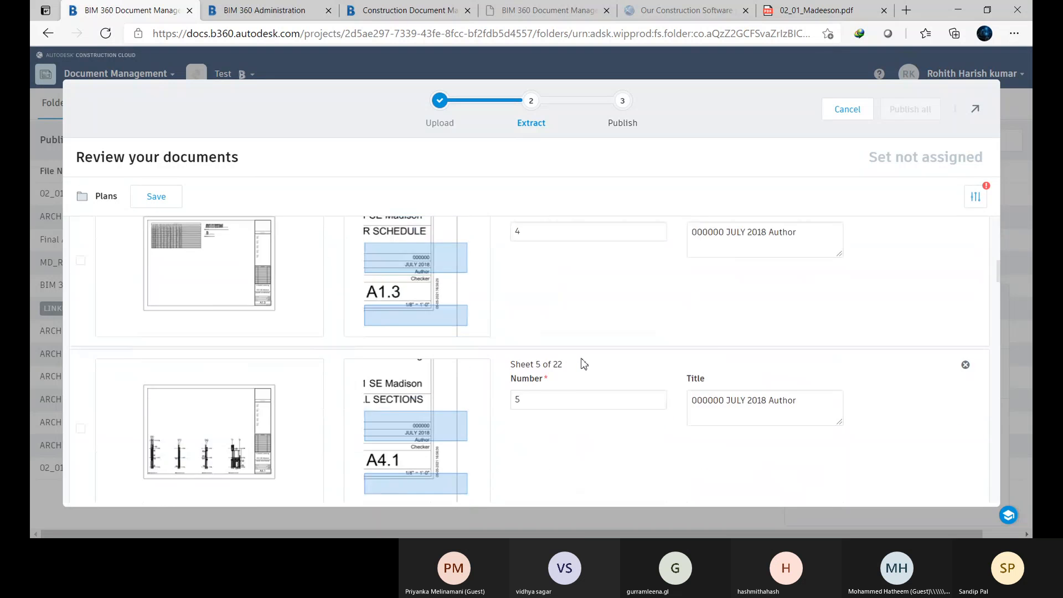
{"action": "scroll", "coordinate": [554, 332], "scroll_direction": "up", "scroll_amount": 2}
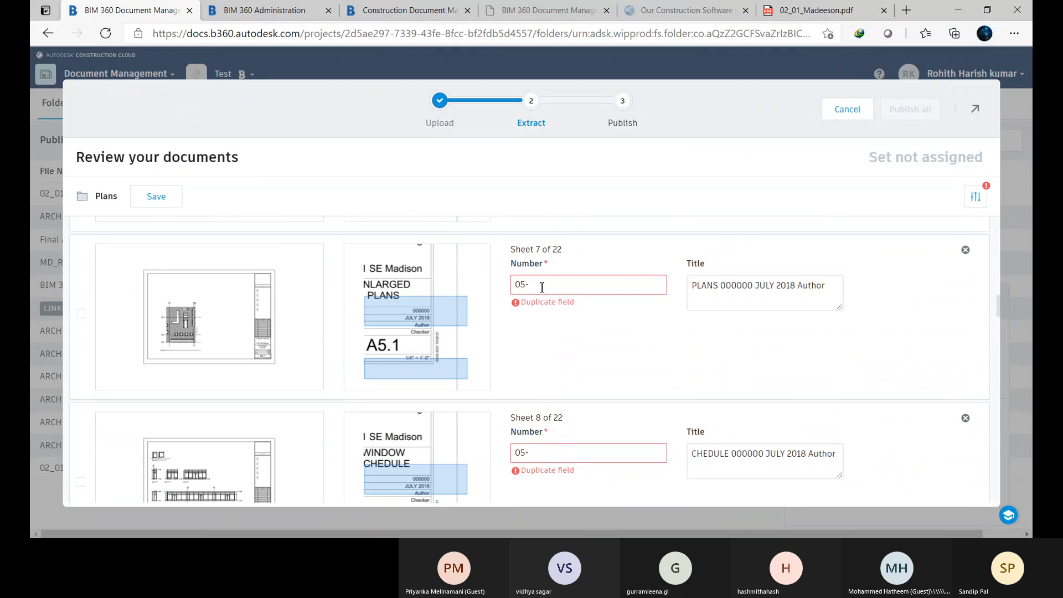
{"action": "left_click", "coordinate": [538, 287]}
{"action": "key", "text": "BackSpace"}
{"action": "key", "text": "BackSpace"}
{"action": "type", "text": "7"}
{"action": "left_click_drag", "start_coordinate": [574, 458], "coordinate": [501, 461]}
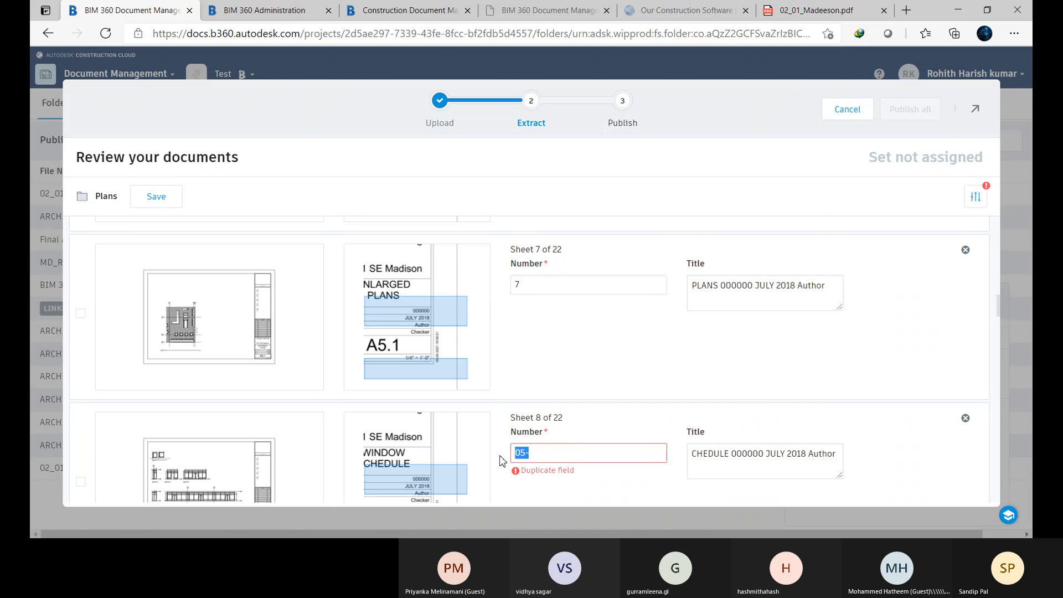
{"action": "type", "text": "8"}
- Set the number of sheet 9 to 9 and the number of sheet 10 to 10
{"action": "scroll", "coordinate": [562, 429], "scroll_direction": "down", "scroll_amount": 3}
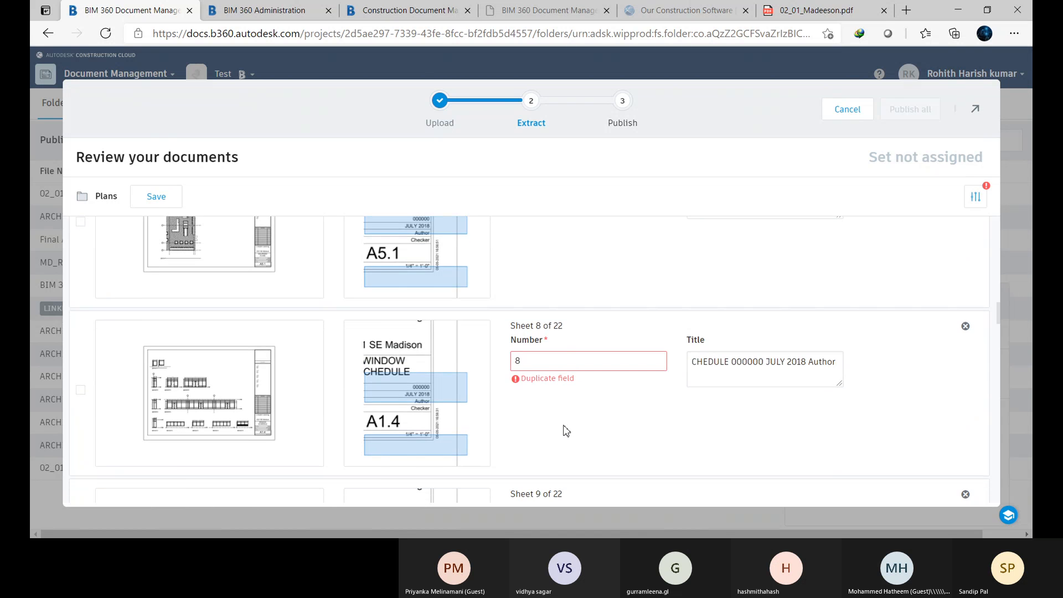
{"action": "left_click", "coordinate": [516, 413]}
{"action": "left_click_drag", "start_coordinate": [516, 412], "coordinate": [482, 418]}
{"action": "type", "text": "9"}
{"action": "scroll", "coordinate": [557, 425], "scroll_direction": "down", "scroll_amount": 3}
{"action": "left_click", "coordinate": [551, 408]}
{"action": "left_click_drag", "start_coordinate": [551, 407], "coordinate": [473, 414]}
{"action": "type", "text": "10"}
- Set the number of sheet 11 to 11 and the number of sheet 12 to 12
{"action": "scroll", "coordinate": [545, 446], "scroll_direction": "down", "scroll_amount": 2}
{"action": "left_click", "coordinate": [546, 443]}
{"action": "left_click_drag", "start_coordinate": [543, 441], "coordinate": [485, 450]}
{"action": "type", "text": "11"}
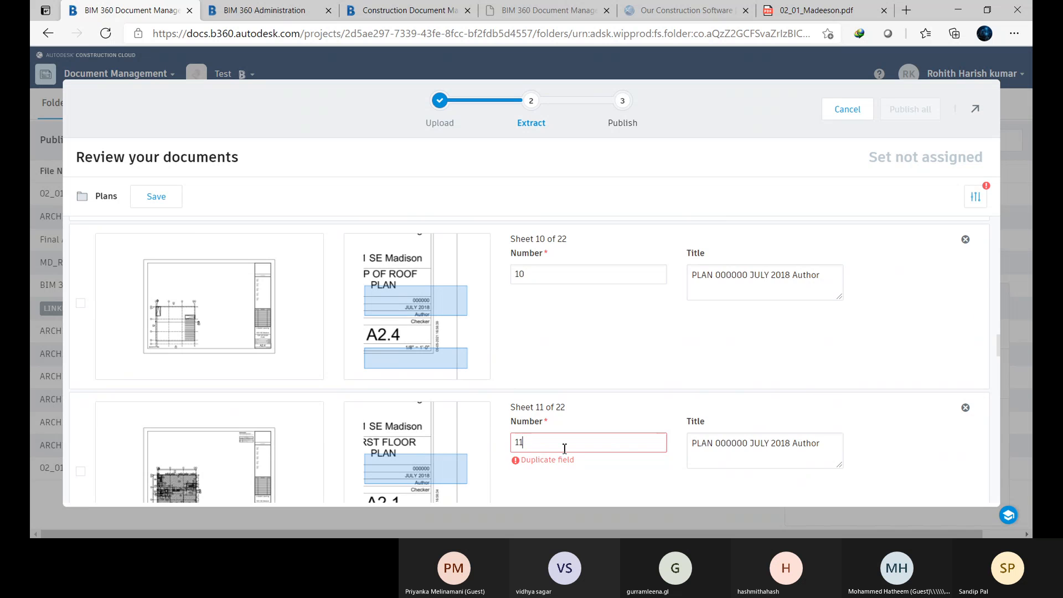
{"action": "scroll", "coordinate": [562, 440], "scroll_direction": "down", "scroll_amount": 2}
{"action": "left_click", "coordinate": [561, 441]}
{"action": "left_click_drag", "start_coordinate": [560, 441], "coordinate": [510, 447]}
{"action": "type", "text": "12"}
- Set the number of sheet 13 to 13 and the number of sheet 14 to 14
{"action": "scroll", "coordinate": [551, 443], "scroll_direction": "down", "scroll_amount": 2}
{"action": "left_click", "coordinate": [552, 476]}
{"action": "left_click_drag", "start_coordinate": [552, 476], "coordinate": [490, 486]}
{"action": "type", "text": "13"}
{"action": "scroll", "coordinate": [576, 458], "scroll_direction": "down", "scroll_amount": 4}
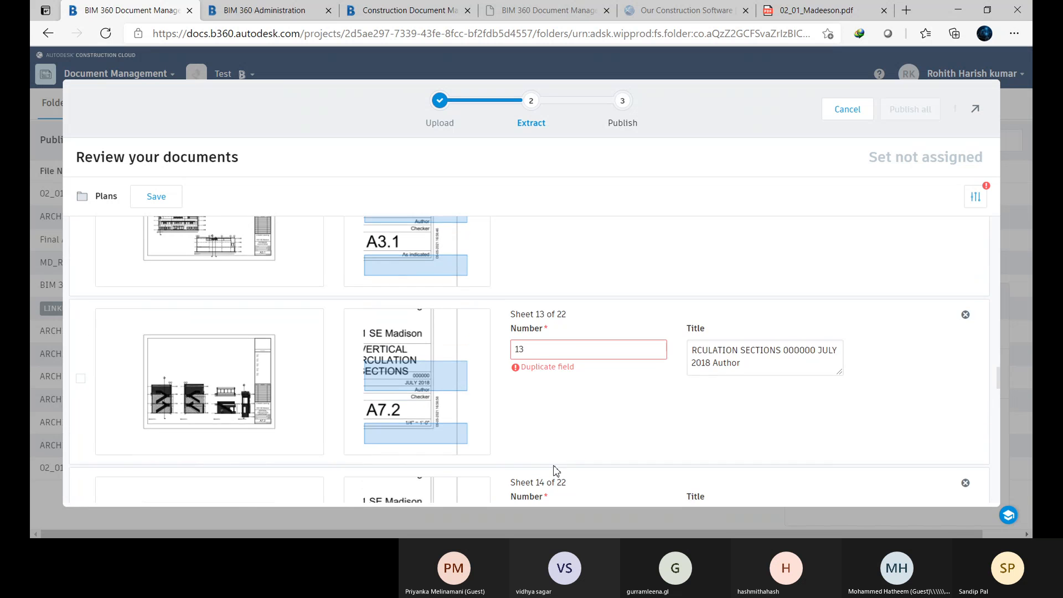
{"action": "left_click", "coordinate": [541, 389]}
{"action": "left_click_drag", "start_coordinate": [541, 389], "coordinate": [500, 397]}
{"action": "type", "text": "14"}
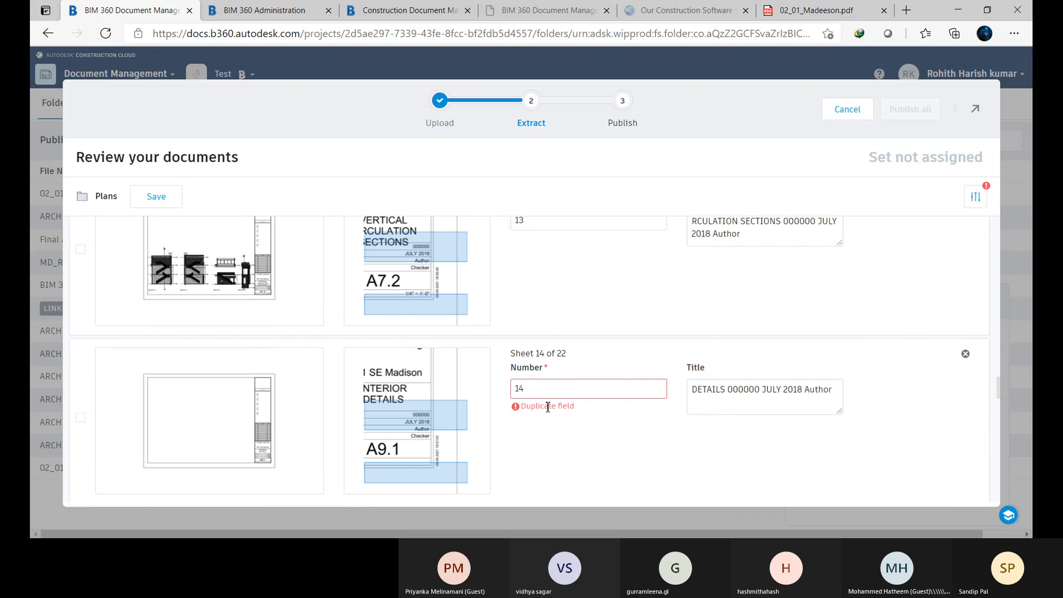
- Set the number of sheet 15 to 15 and the number of sheet 16 to 16
{"action": "scroll", "coordinate": [540, 405], "scroll_direction": "down", "scroll_amount": 4}
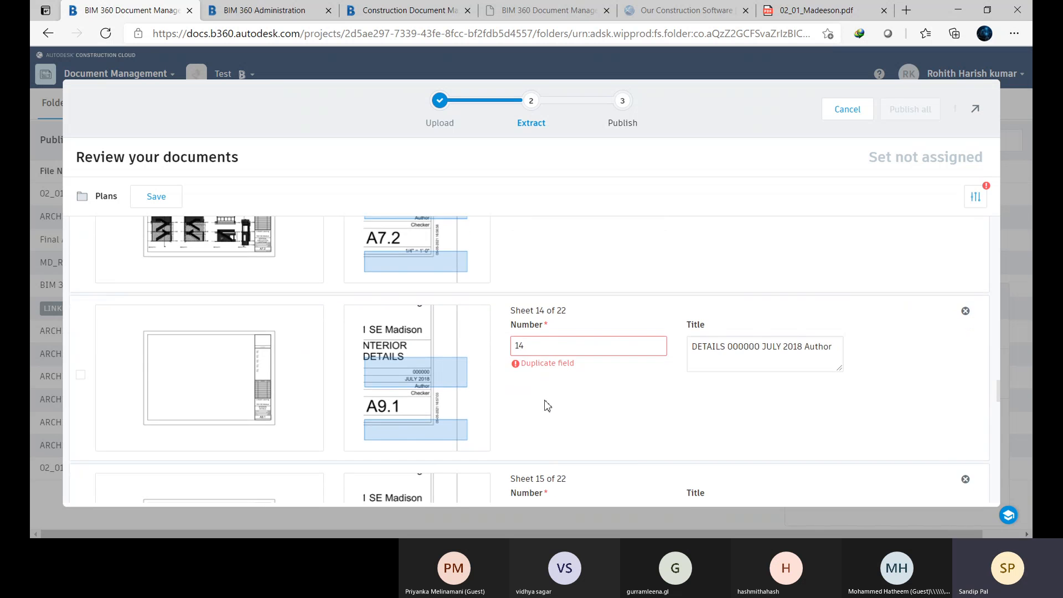
{"action": "left_click_drag", "start_coordinate": [540, 346], "coordinate": [506, 349]}
{"action": "type", "text": "15"}
{"action": "scroll", "coordinate": [522, 363], "scroll_direction": "down", "scroll_amount": 5}
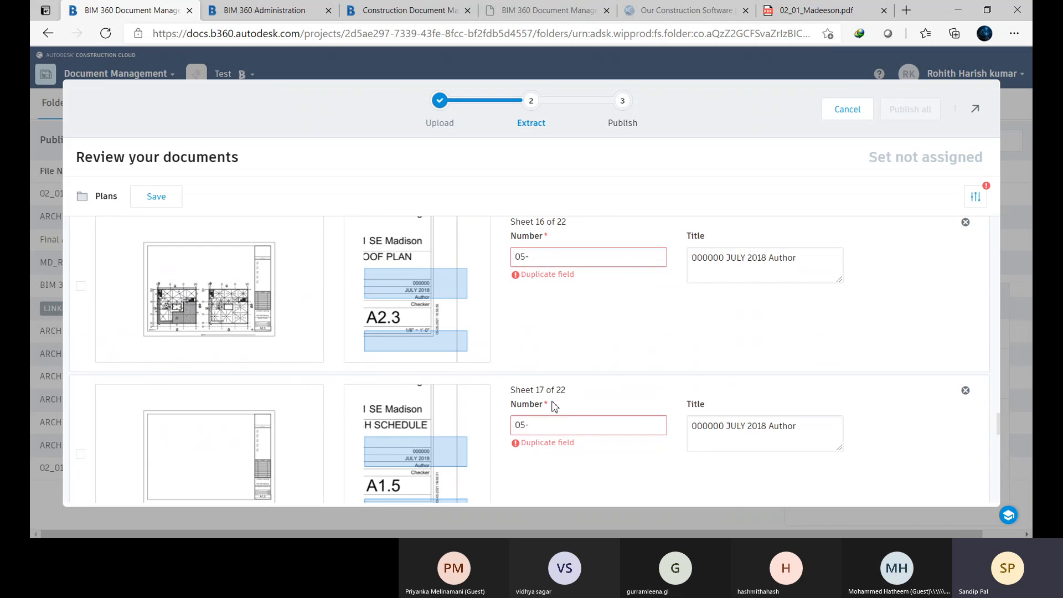
{"action": "left_click_drag", "start_coordinate": [535, 255], "coordinate": [505, 260]}
{"action": "type", "text": "16"}
- Set the number of sheet 17 to 17 and the number of sheet 18 to 18
{"action": "scroll", "coordinate": [551, 391], "scroll_direction": "down", "scroll_amount": 1}
{"action": "left_click_drag", "start_coordinate": [545, 377], "coordinate": [515, 378]}
{"action": "type", "text": "17"}
{"action": "scroll", "coordinate": [561, 387], "scroll_direction": "down", "scroll_amount": 3}
{"action": "left_click_drag", "start_coordinate": [539, 418], "coordinate": [496, 431]}
{"action": "type", "text": "18"}
- Set the number of sheet 19 to 19 and the number of sheet 20 to 20
{"action": "scroll", "coordinate": [494, 433], "scroll_direction": "down", "scroll_amount": 3}
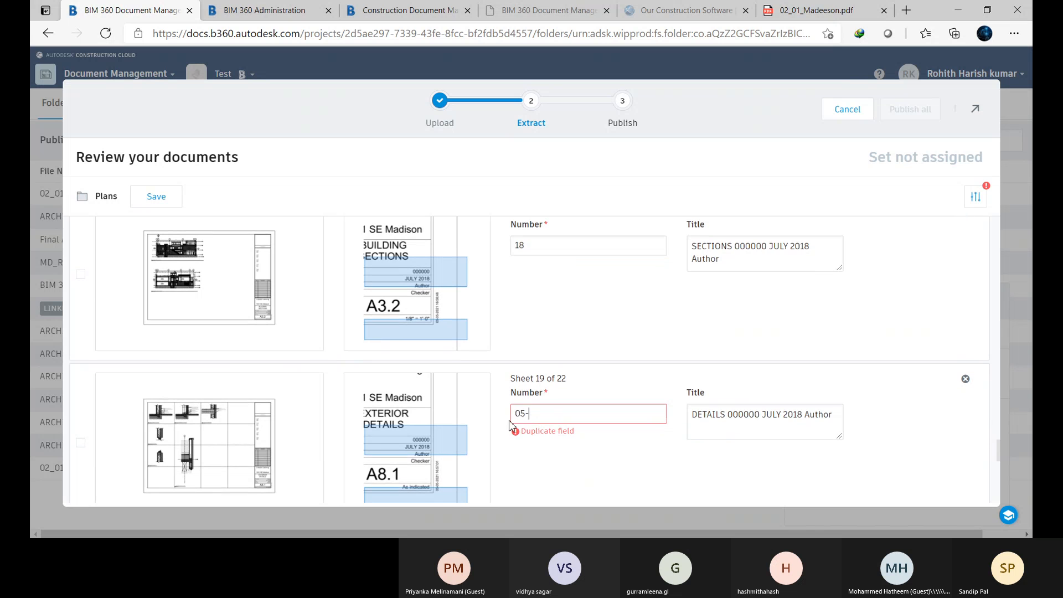
{"action": "type", "text": "19"}
{"action": "scroll", "coordinate": [498, 423], "scroll_direction": "down", "scroll_amount": 3}
{"action": "left_click_drag", "start_coordinate": [538, 413], "coordinate": [501, 418]}
{"action": "type", "text": "20"}
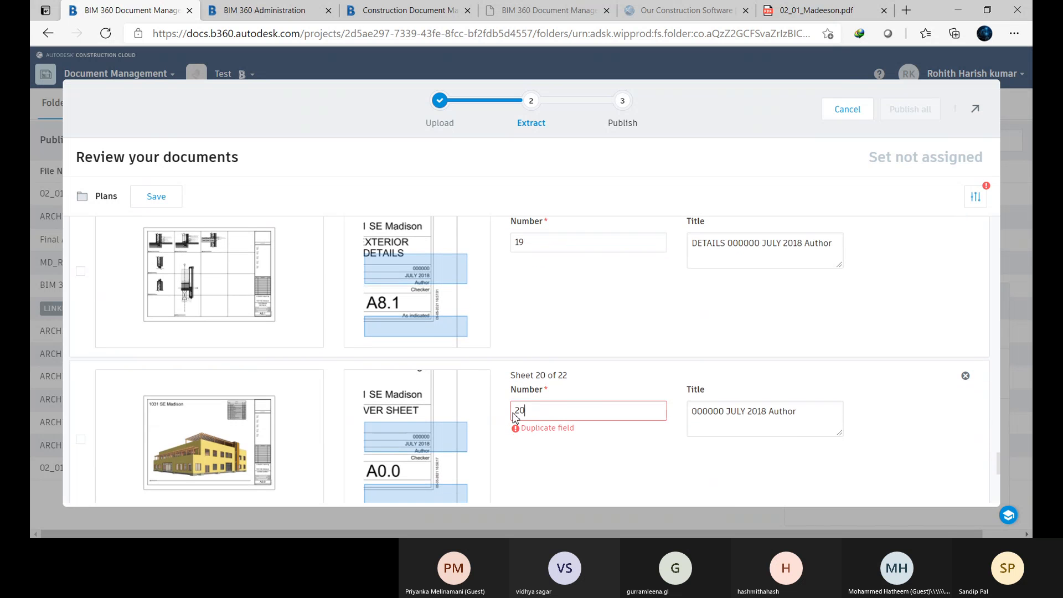
- Set the number of sheet 21 to 21 and the number of sheet 22 to 22
{"action": "scroll", "coordinate": [521, 426], "scroll_direction": "down", "scroll_amount": 3}
{"action": "left_click_drag", "start_coordinate": [542, 366], "coordinate": [508, 373]}
{"action": "type", "text": "21"}
{"action": "scroll", "coordinate": [507, 376], "scroll_direction": "down", "scroll_amount": 3}
{"action": "left_click_drag", "start_coordinate": [531, 406], "coordinate": [501, 414]}
{"action": "type", "text": "22"}
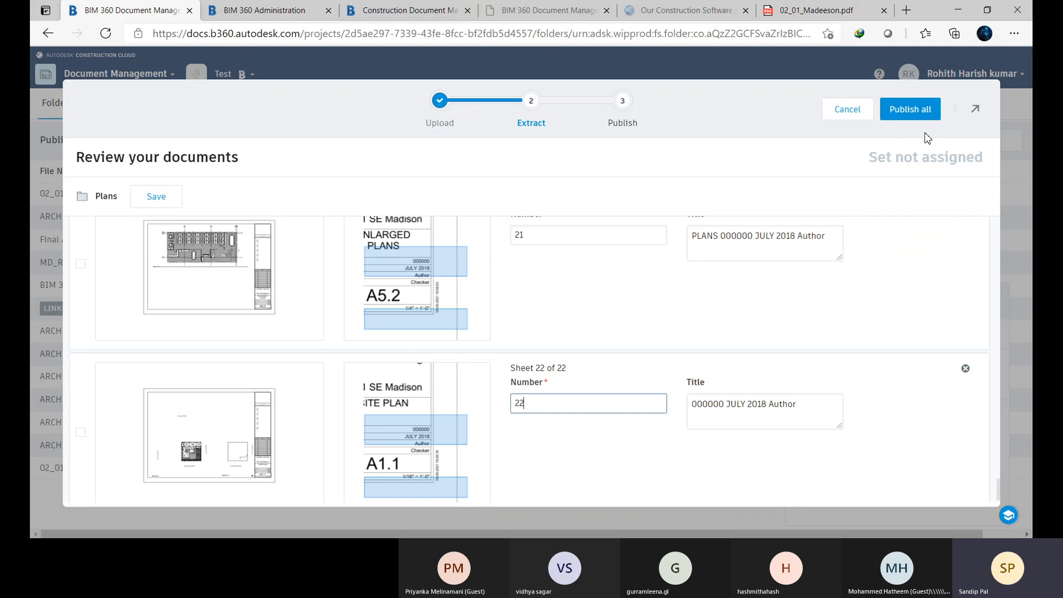
- Check the numbers and titles of the last sheets, from sheet 22 back to sheet 16
{"action": "scroll", "coordinate": [591, 288], "scroll_direction": "up", "scroll_amount": 1}
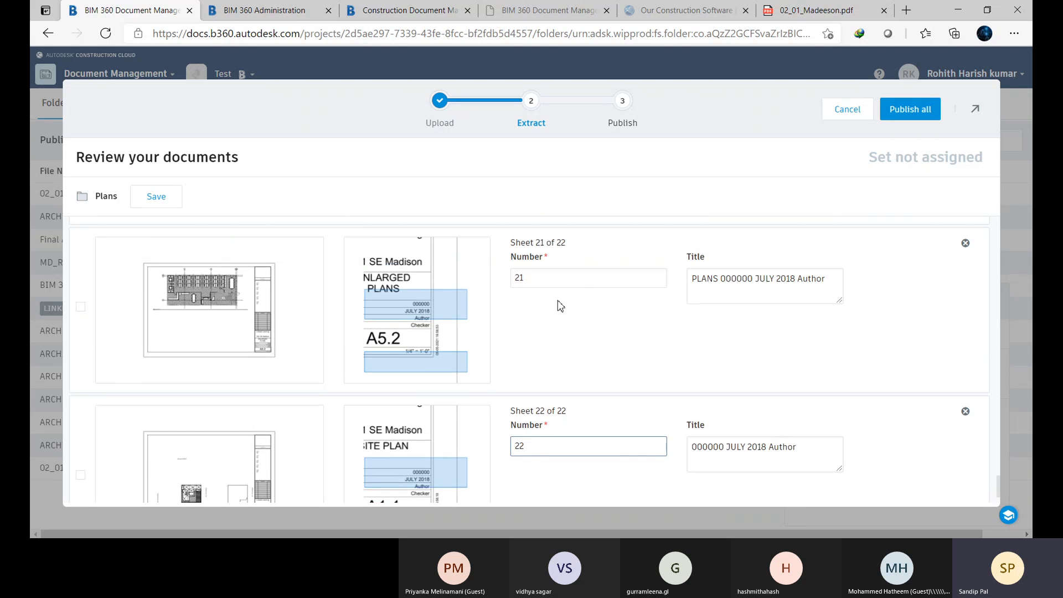
{"action": "scroll", "coordinate": [560, 305], "scroll_direction": "up", "scroll_amount": 2}
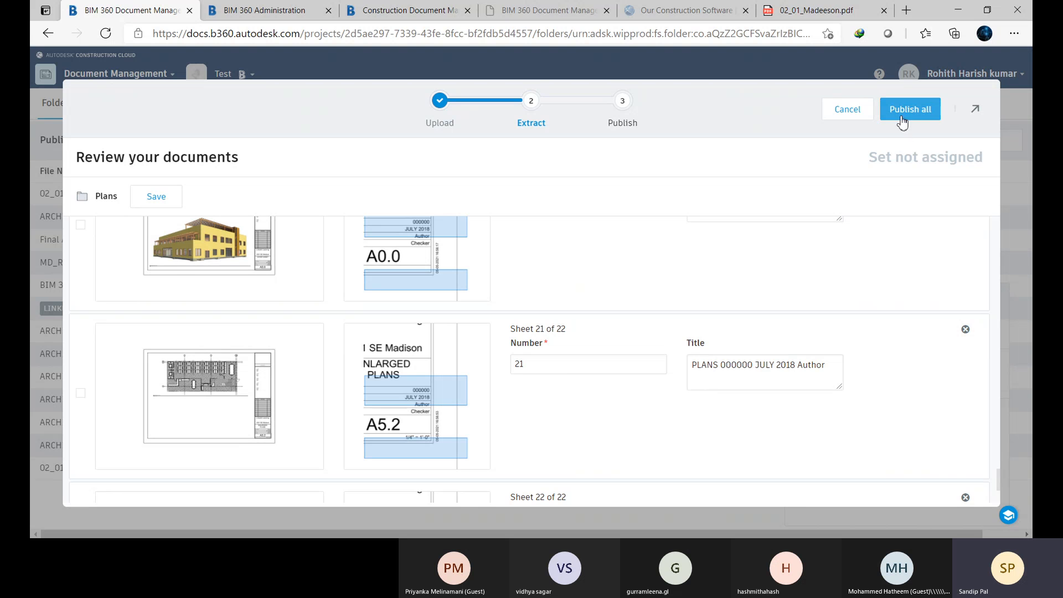
{"action": "scroll", "coordinate": [495, 270], "scroll_direction": "up", "scroll_amount": 4}
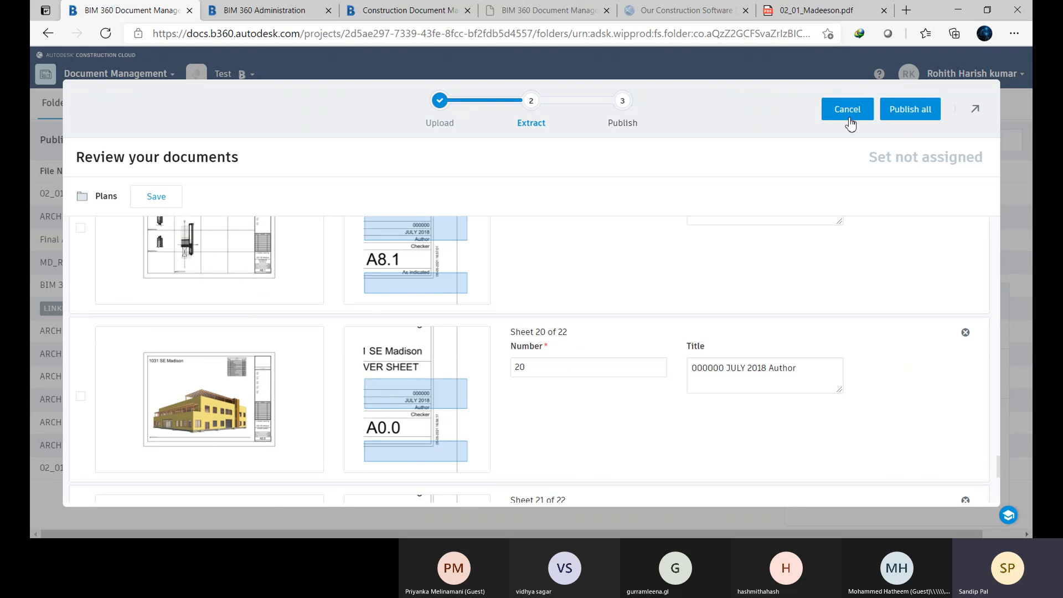
{"action": "scroll", "coordinate": [531, 343], "scroll_direction": "up", "scroll_amount": 3}
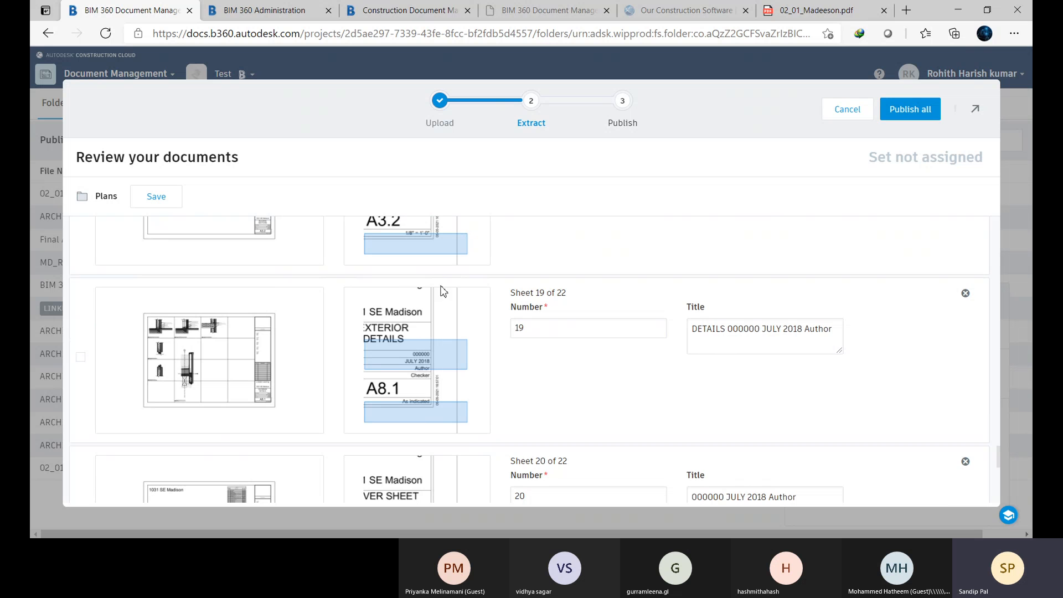
{"action": "scroll", "coordinate": [443, 290], "scroll_direction": "up", "scroll_amount": 3}
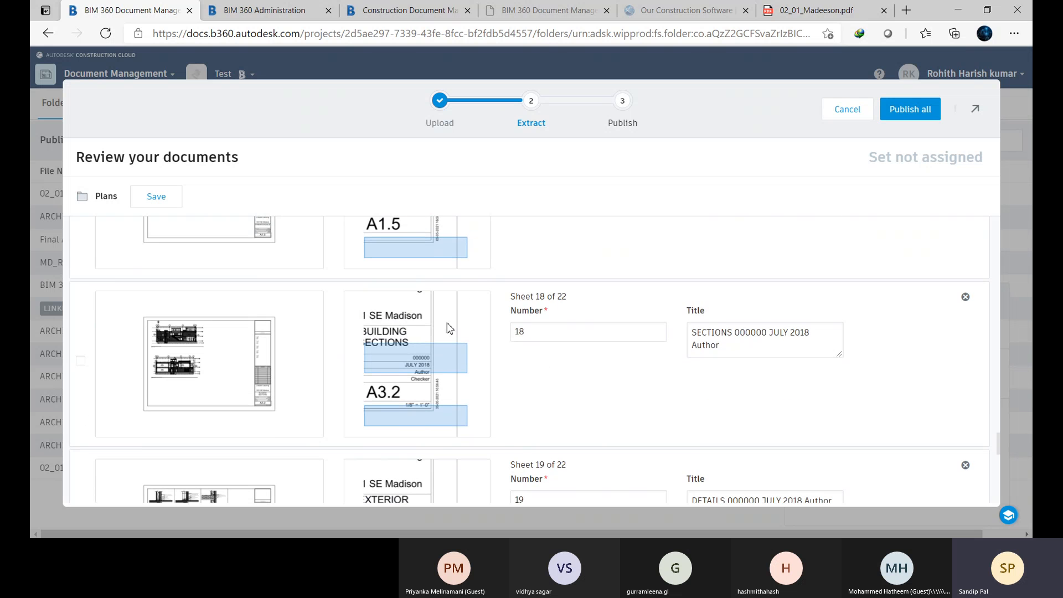
{"action": "scroll", "coordinate": [446, 326], "scroll_direction": "up", "scroll_amount": 3}
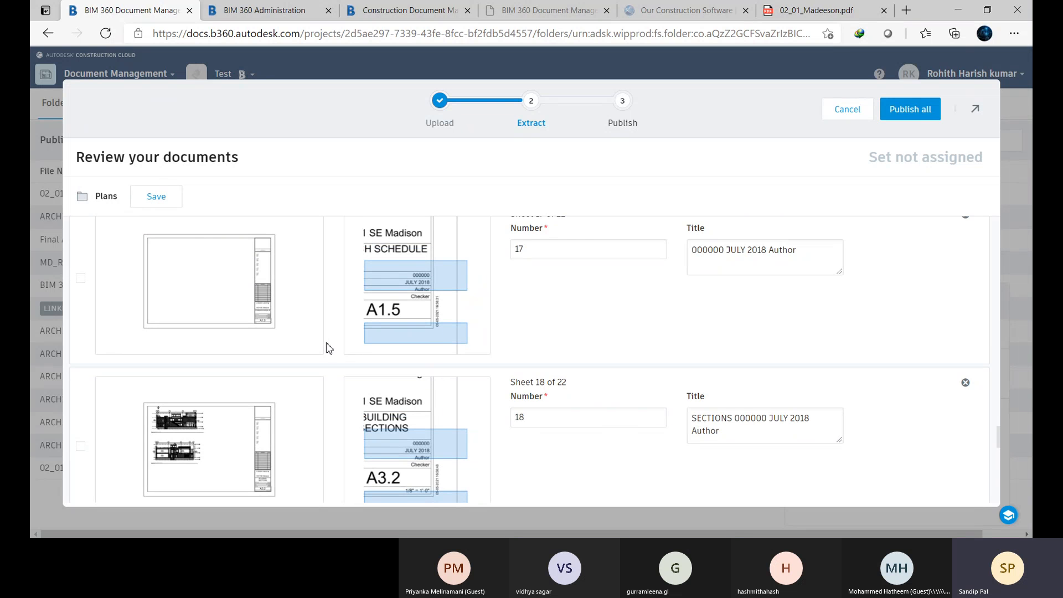
{"action": "scroll", "coordinate": [545, 330], "scroll_direction": "up", "scroll_amount": 3}
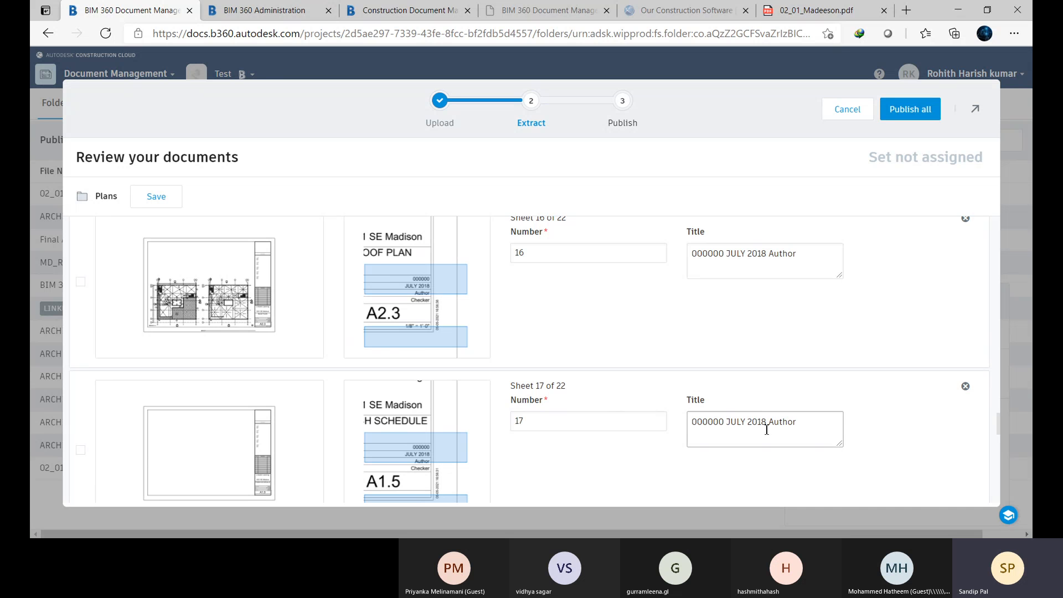
{"action": "scroll", "coordinate": [408, 442], "scroll_direction": "down", "scroll_amount": 3}
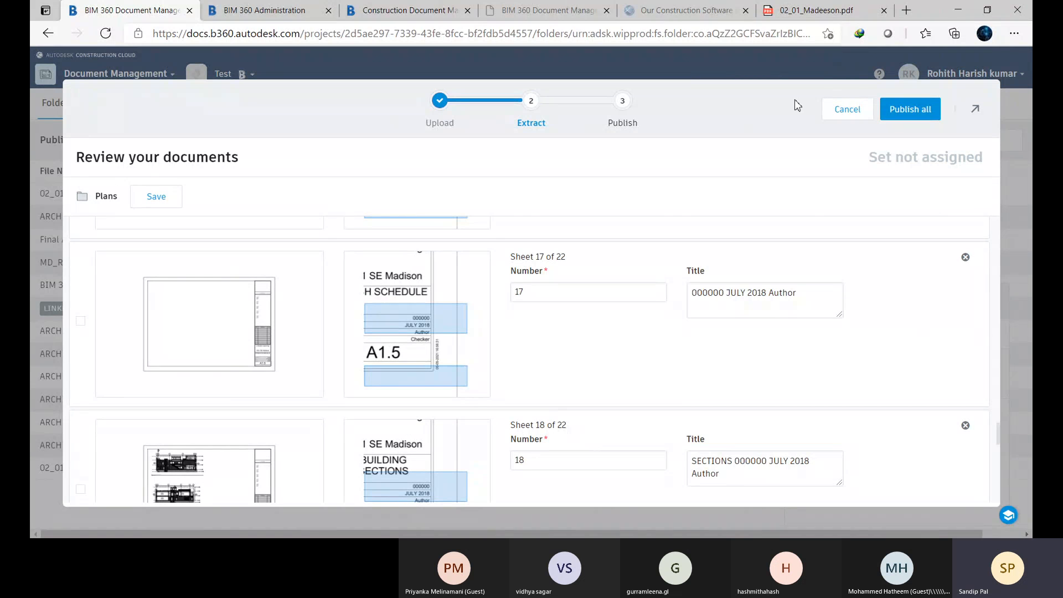
- Cancel the upload of 02_01_Madeeson.pdf, discarding its unpublished sheets, and close the publishing dialog
{"action": "left_click", "coordinate": [836, 111]}
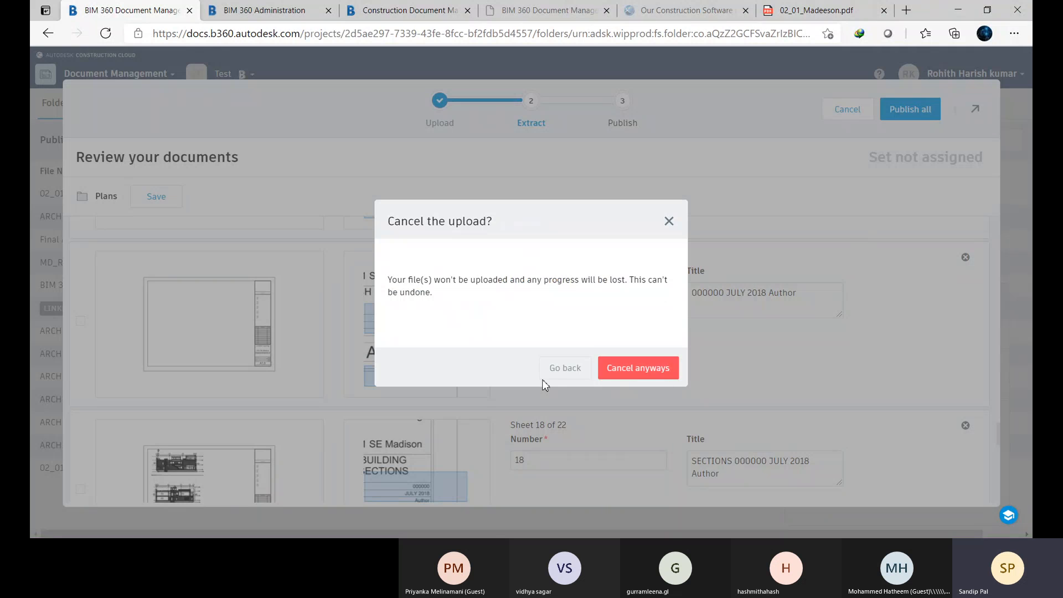
{"action": "left_click", "coordinate": [640, 369]}
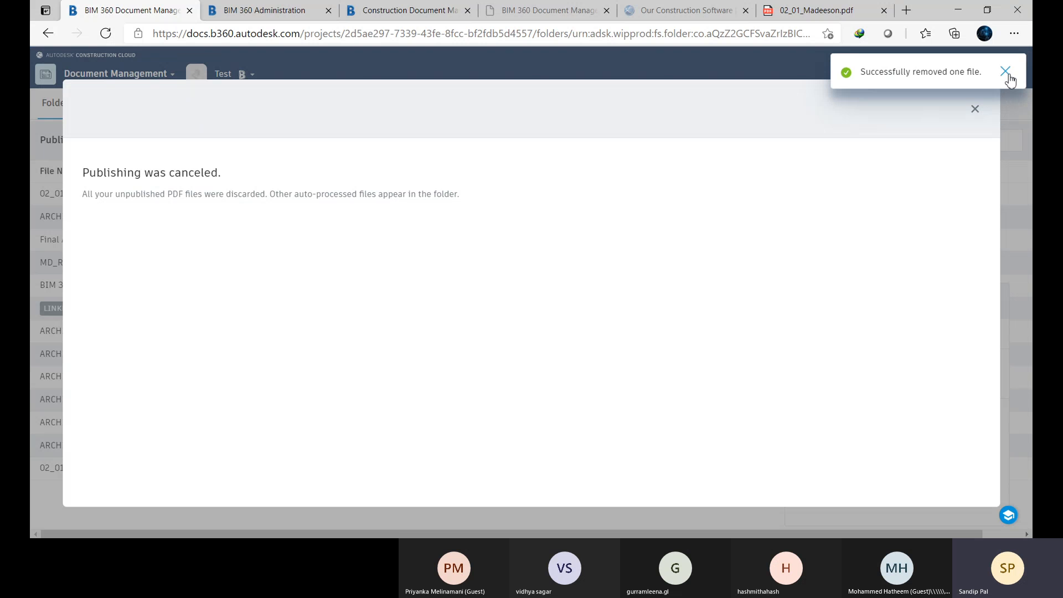
{"action": "left_click", "coordinate": [1004, 72]}
{"action": "left_click", "coordinate": [974, 109]}
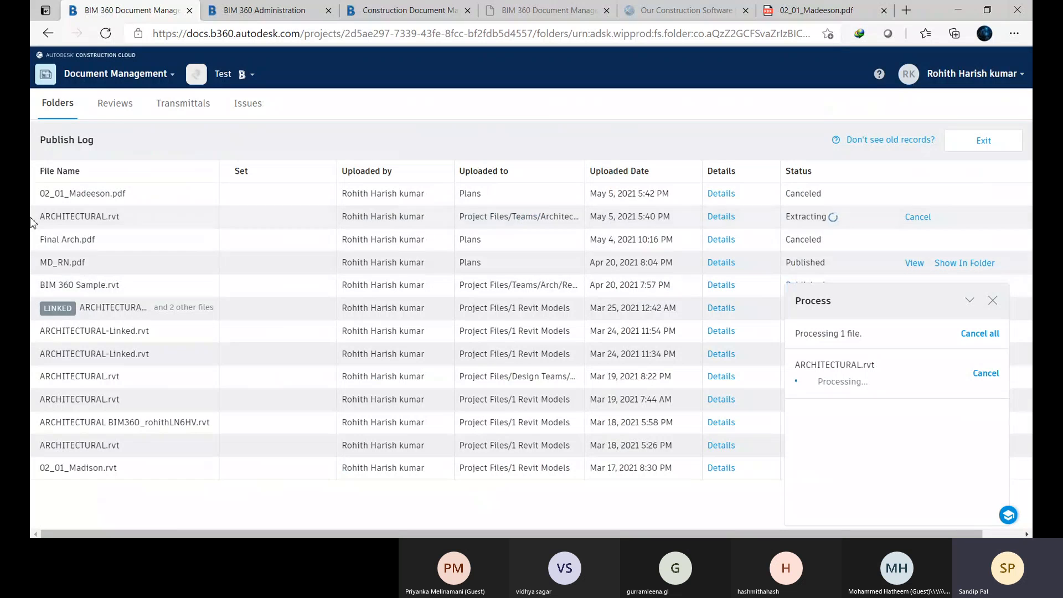
- View the publish log details of the canceled 02_01_Madeeson.pdf, then return to the project's Document Management module
{"action": "left_click", "coordinate": [722, 195]}
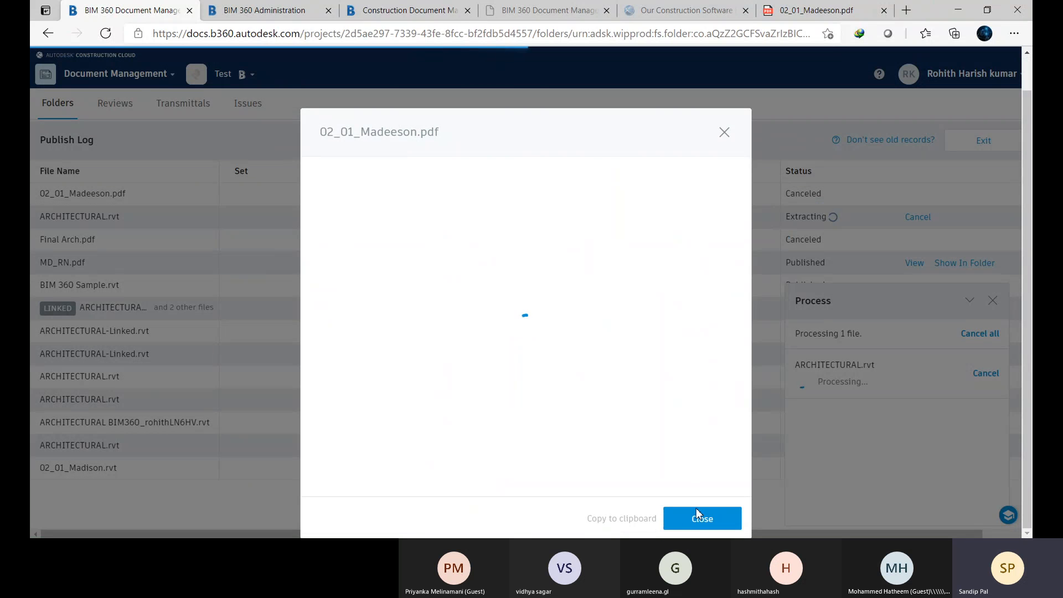
{"action": "left_click", "coordinate": [700, 520]}
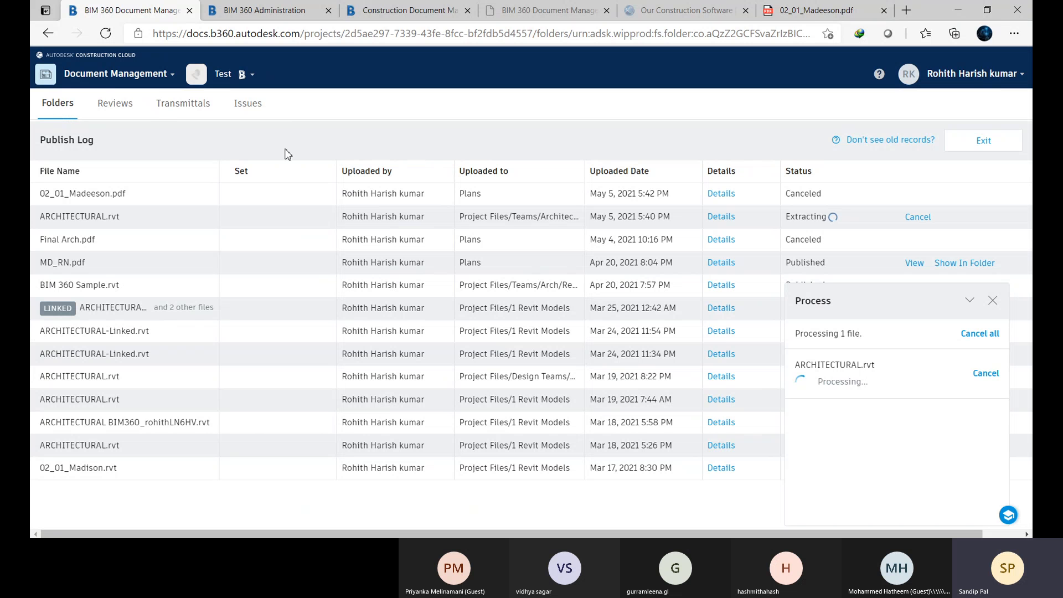
{"action": "left_click", "coordinate": [105, 75]}
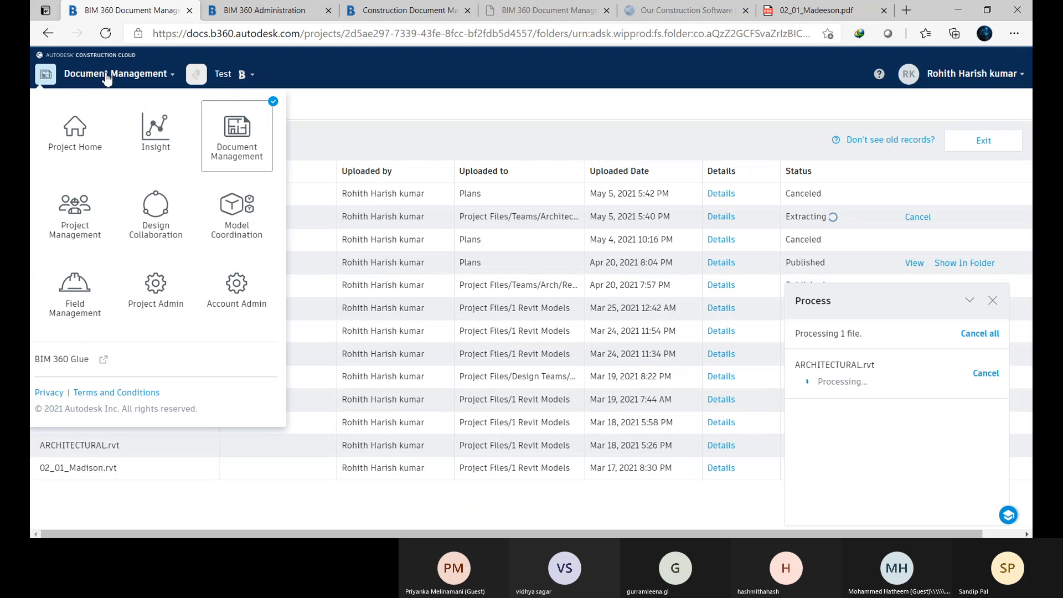
{"action": "left_click", "coordinate": [252, 157]}
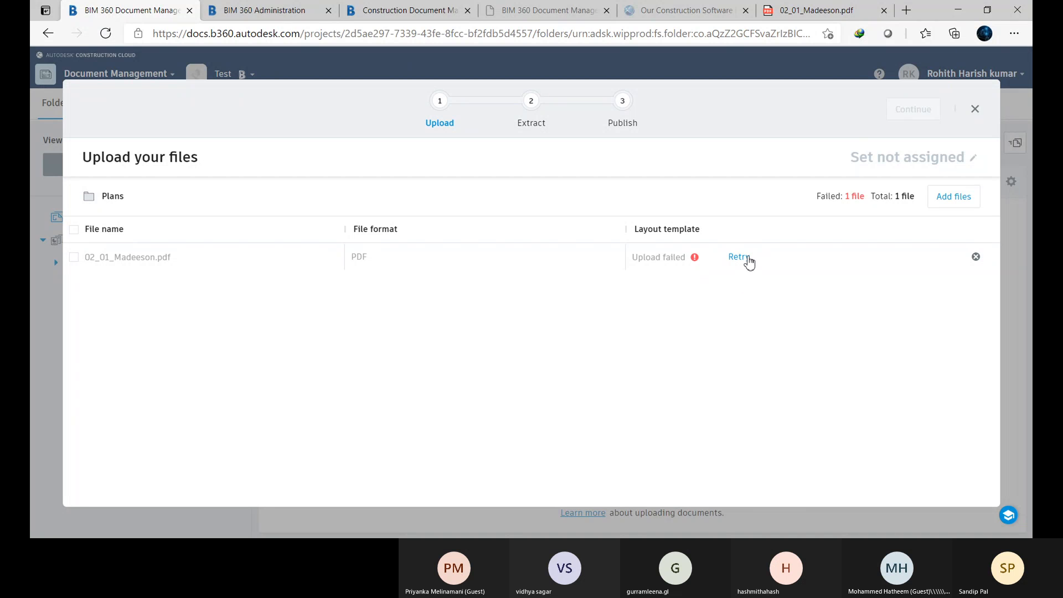
- Retry uploading 02_01_Madeeson.pdf to Plans, continue to extraction with no layout template, and leave it processing in the background
{"action": "left_click", "coordinate": [746, 258]}
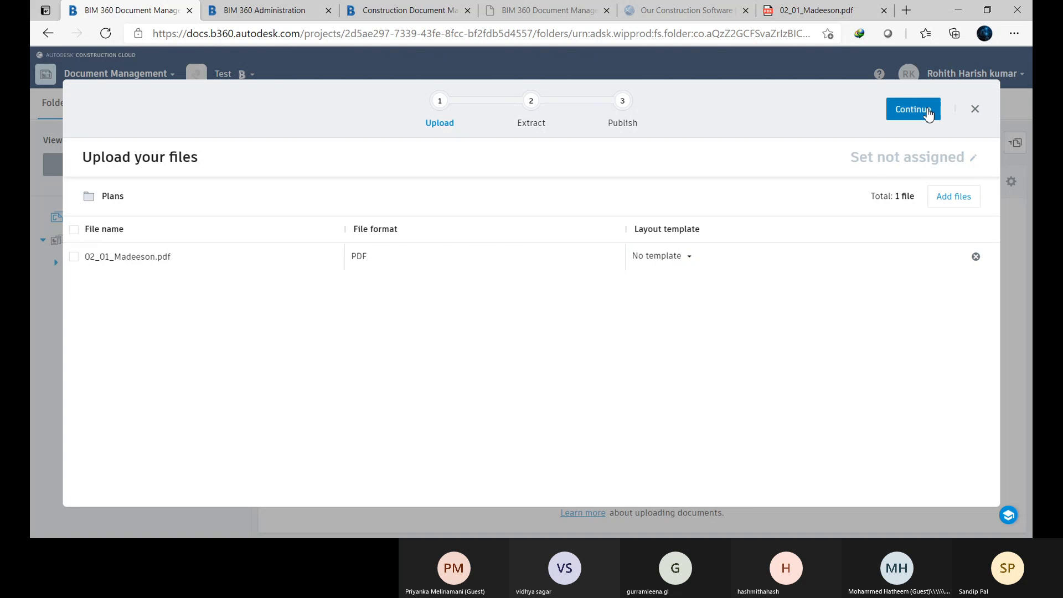
{"action": "left_click", "coordinate": [922, 111]}
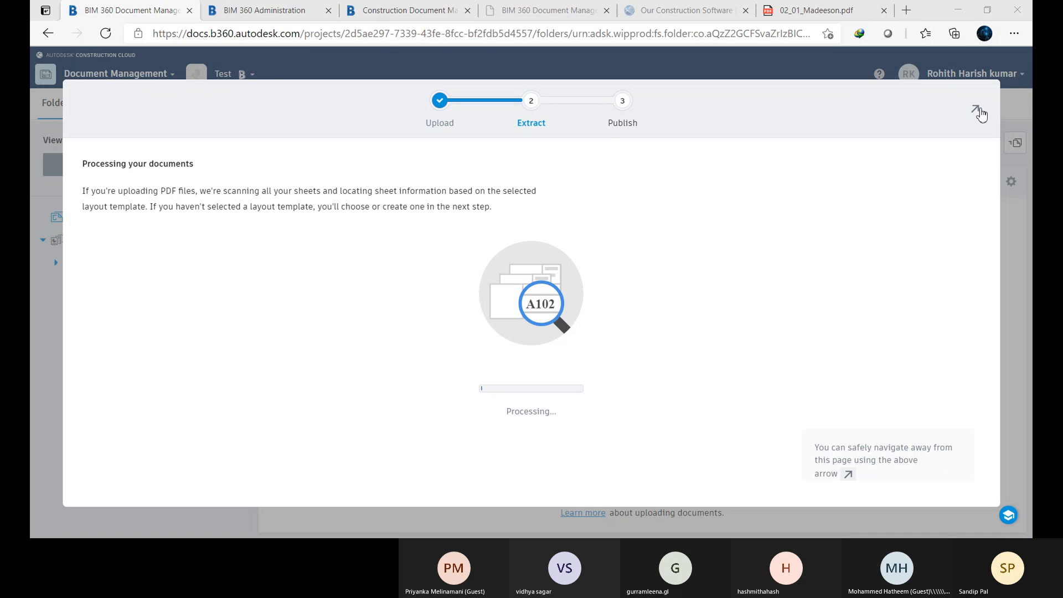
{"action": "left_click", "coordinate": [977, 113]}
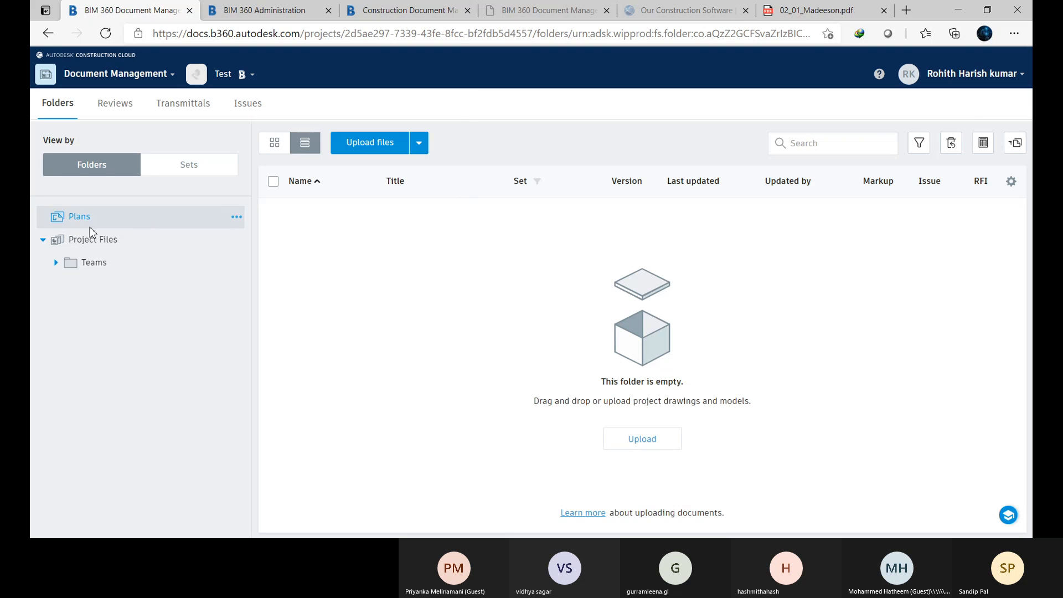
- Open the WIP folder inside Teams, Architecture, Revit Files in the project files
{"action": "left_click", "coordinate": [56, 263]}
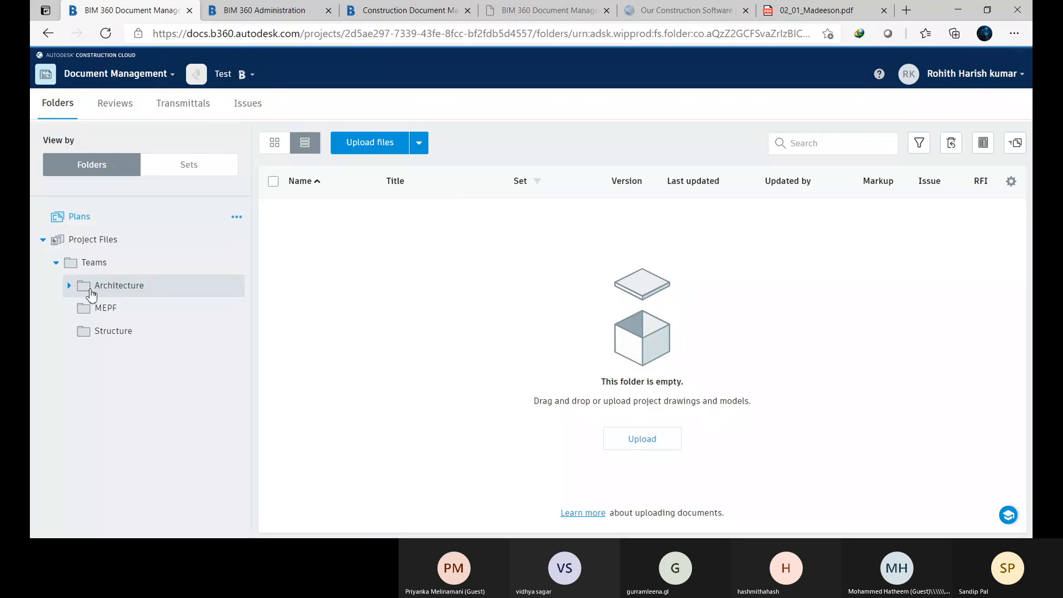
{"action": "left_click", "coordinate": [111, 285]}
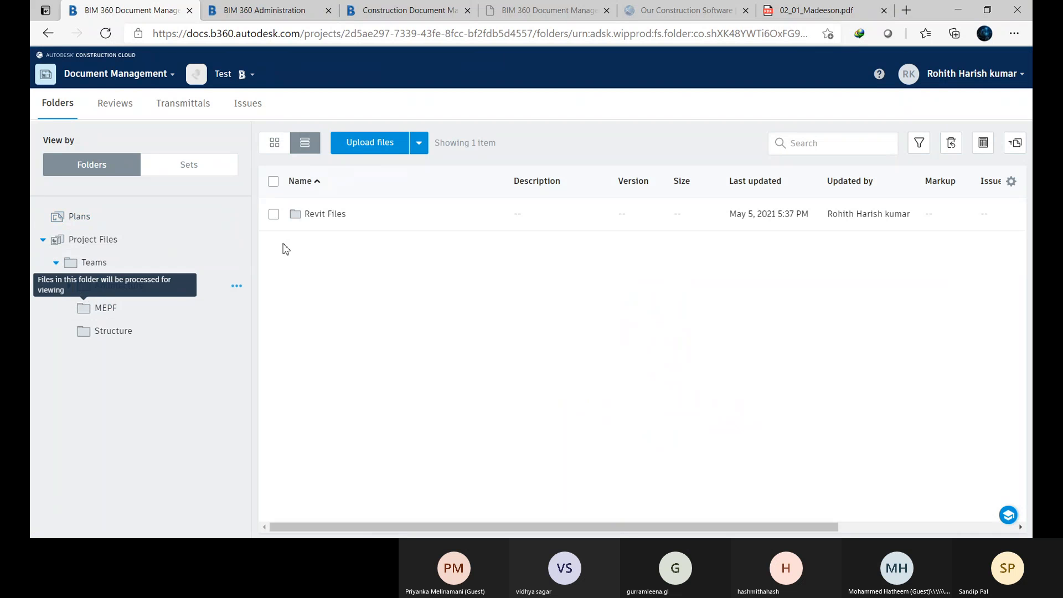
{"action": "left_click", "coordinate": [312, 217]}
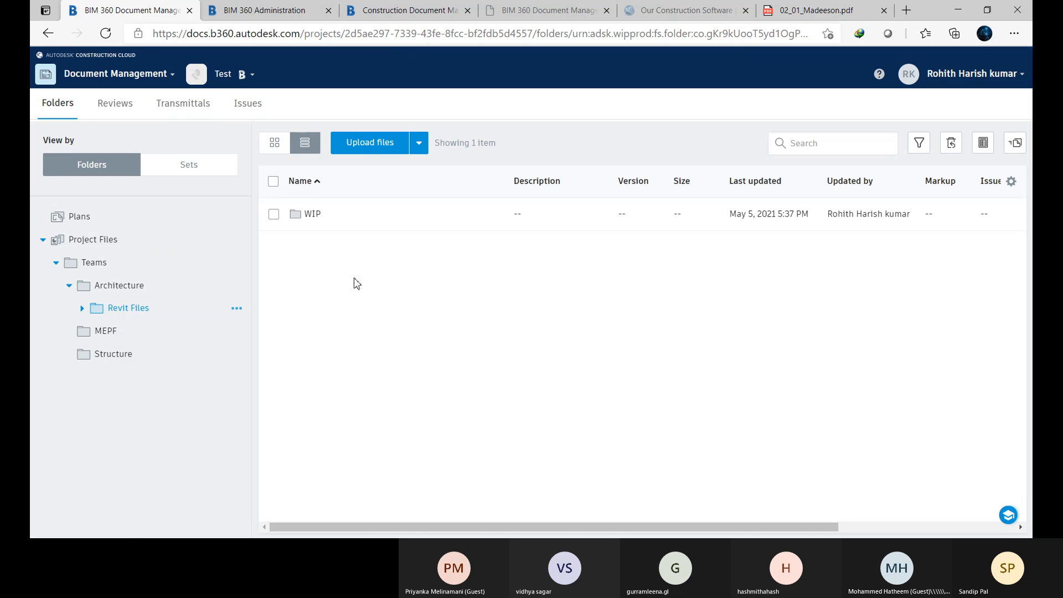
{"action": "left_click", "coordinate": [311, 218]}
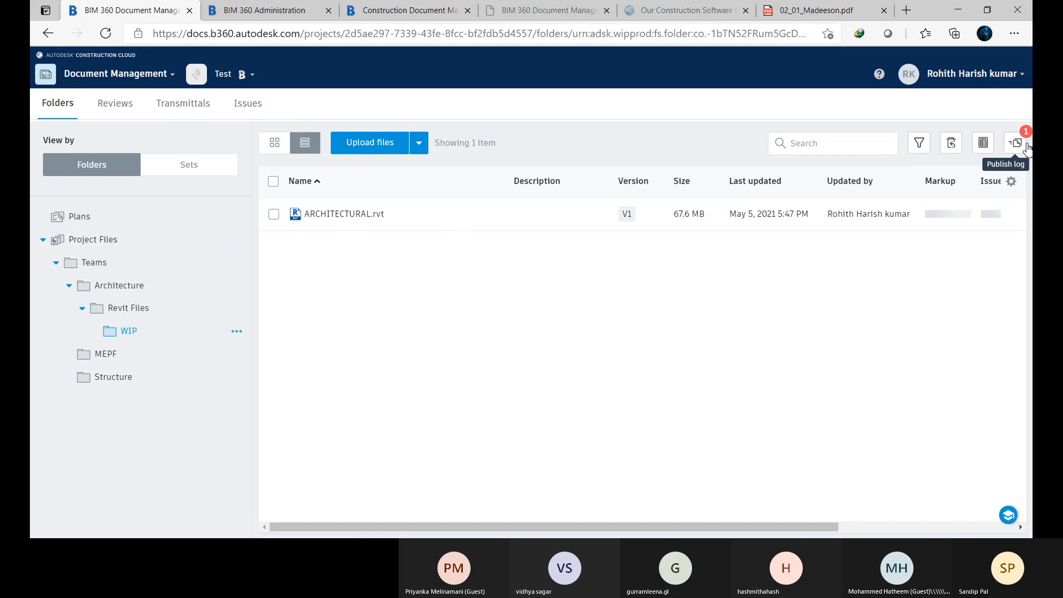
- View ARCHITECTURAL.rvt in 3D, check its levels, and close the model
{"action": "left_click", "coordinate": [356, 214]}
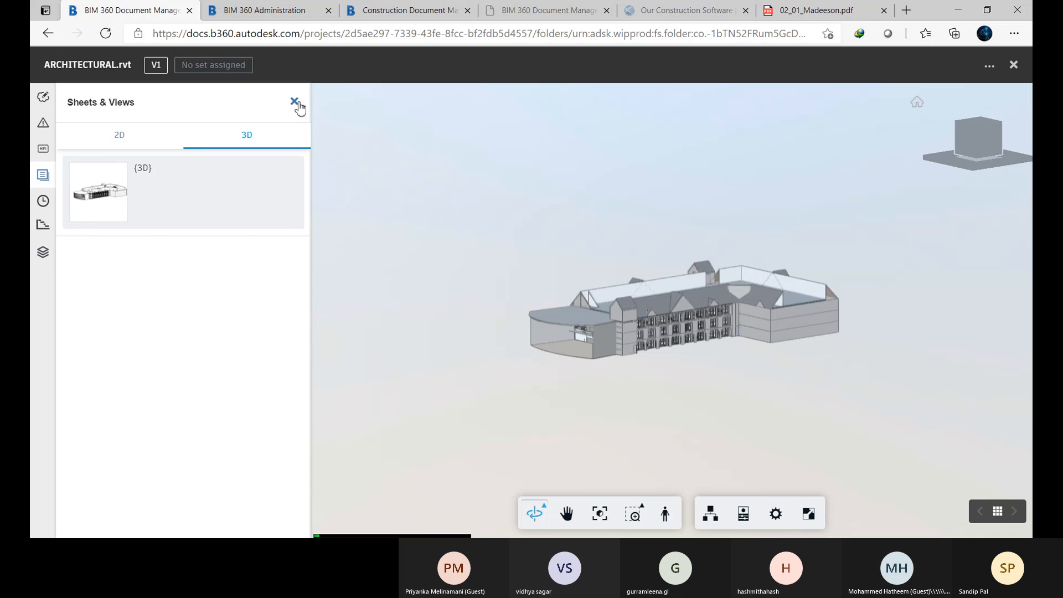
{"action": "left_click", "coordinate": [43, 252]}
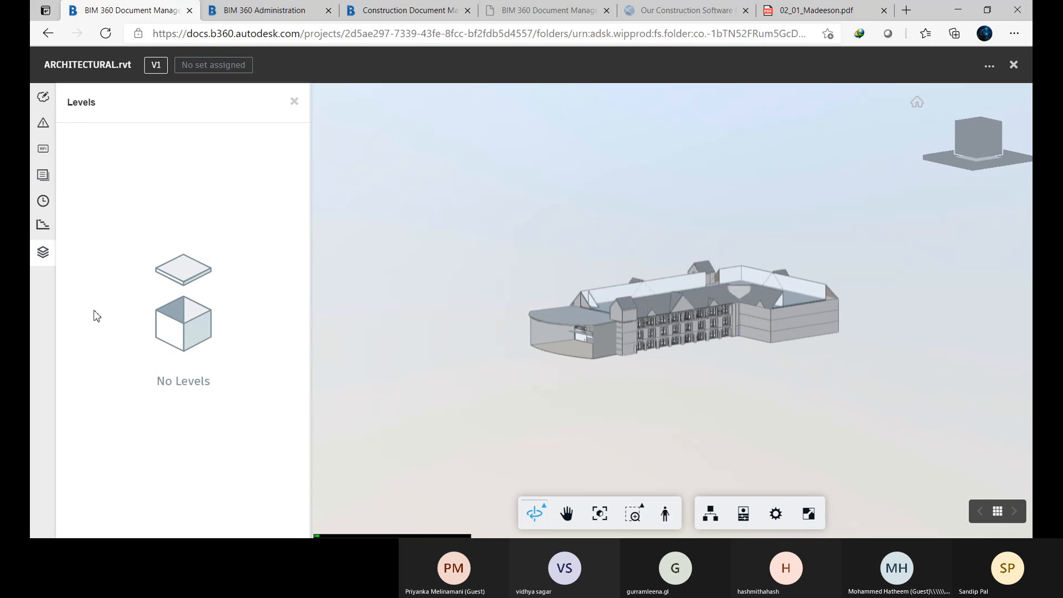
{"action": "left_click", "coordinate": [294, 101]}
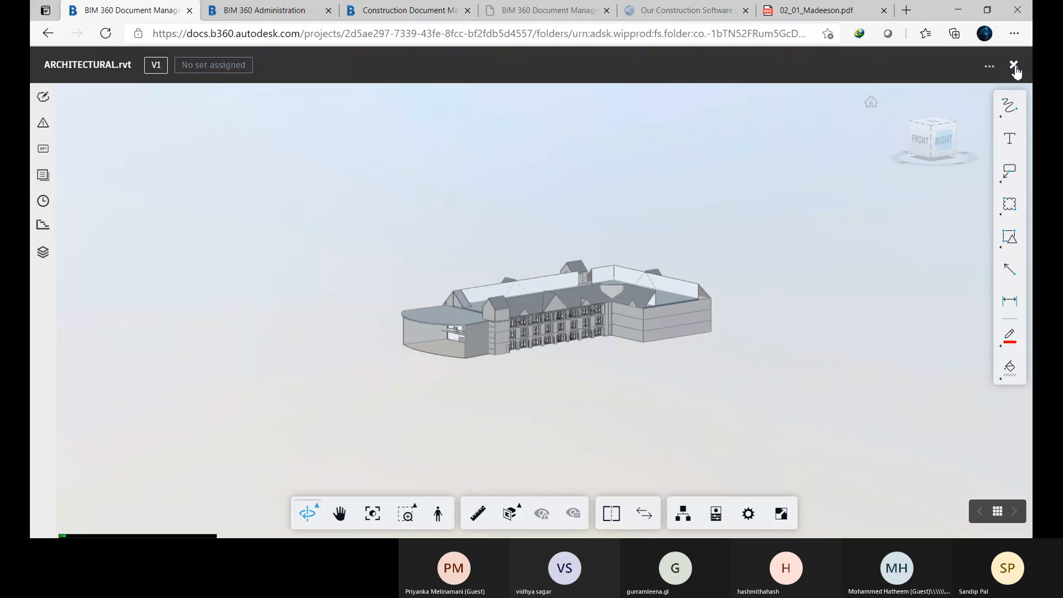
{"action": "left_click", "coordinate": [1015, 68]}
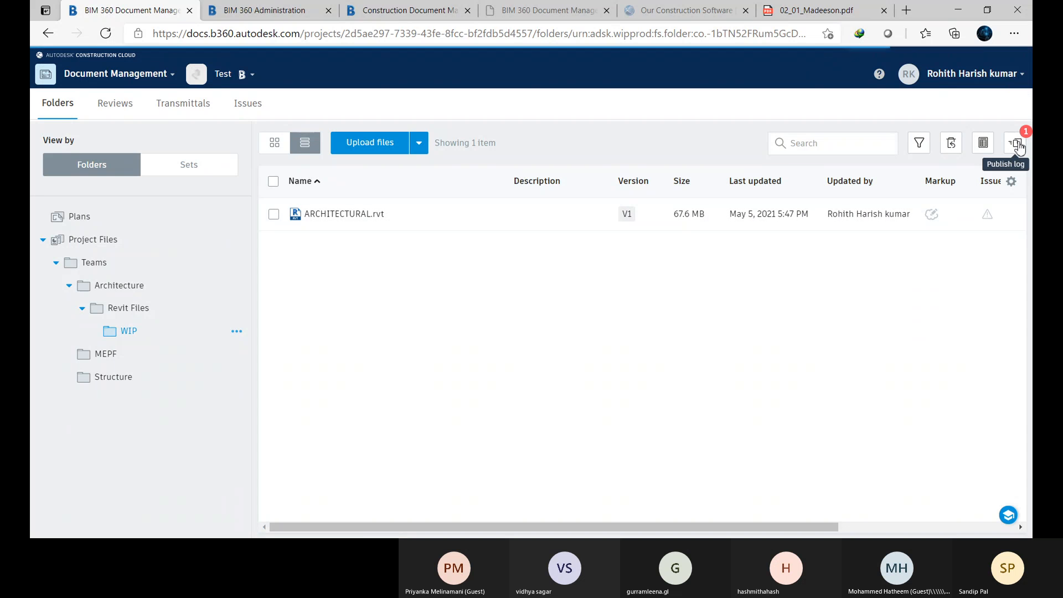
- Open the ready 02_01_Madeeson.pdf from the publish log for review and start defining a new title block layout for it
{"action": "left_click", "coordinate": [1015, 145]}
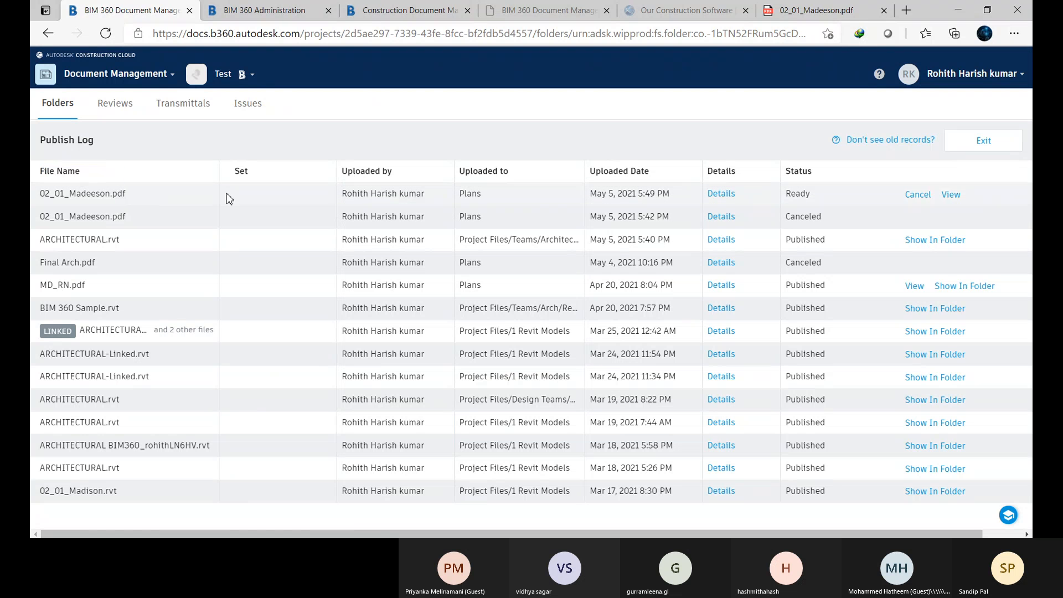
{"action": "left_click", "coordinate": [955, 199]}
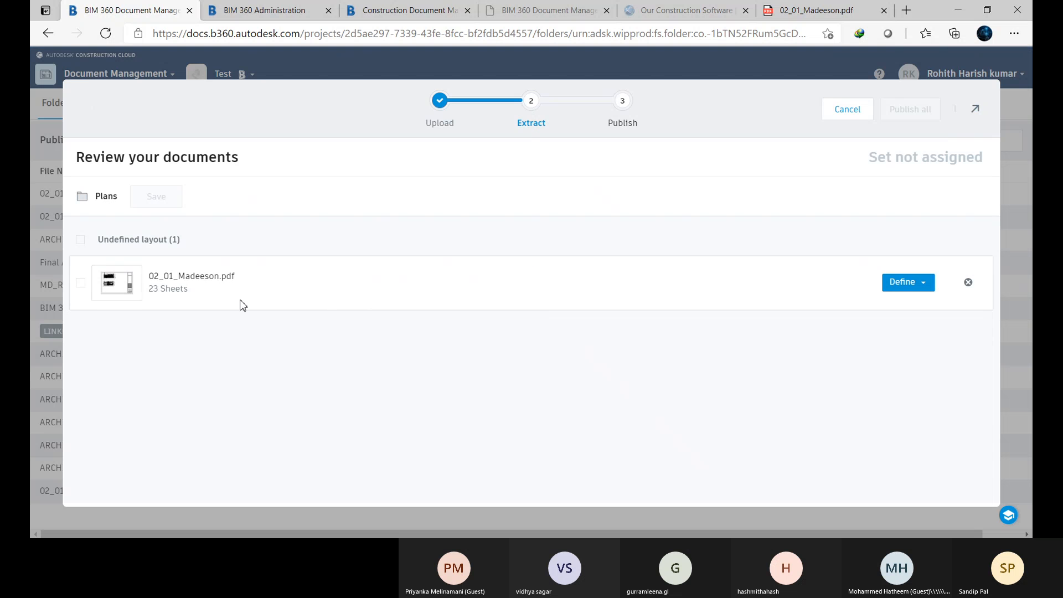
{"action": "left_click", "coordinate": [922, 287]}
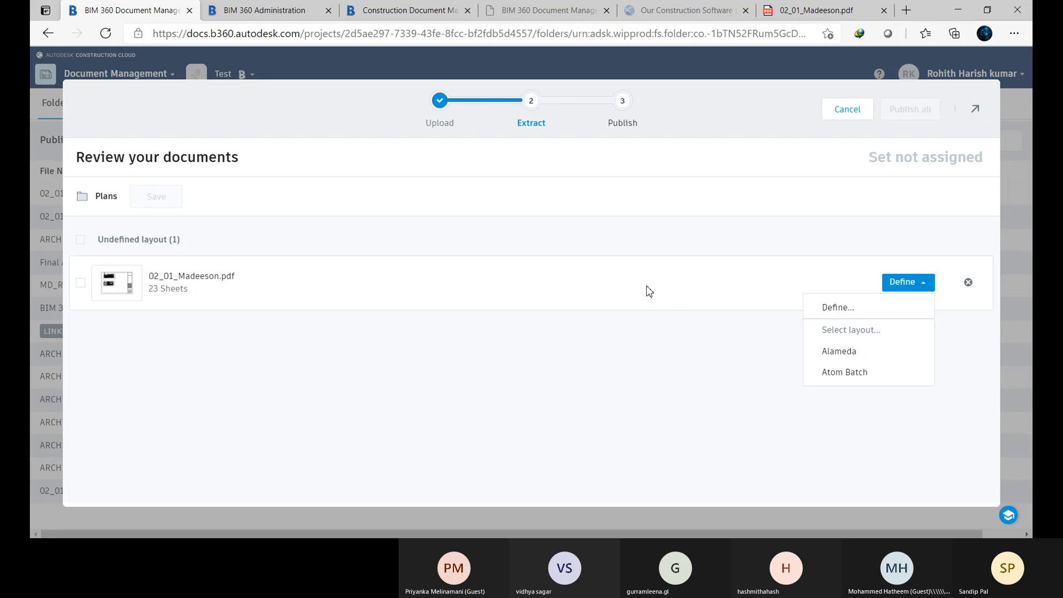
{"action": "left_click", "coordinate": [862, 312]}
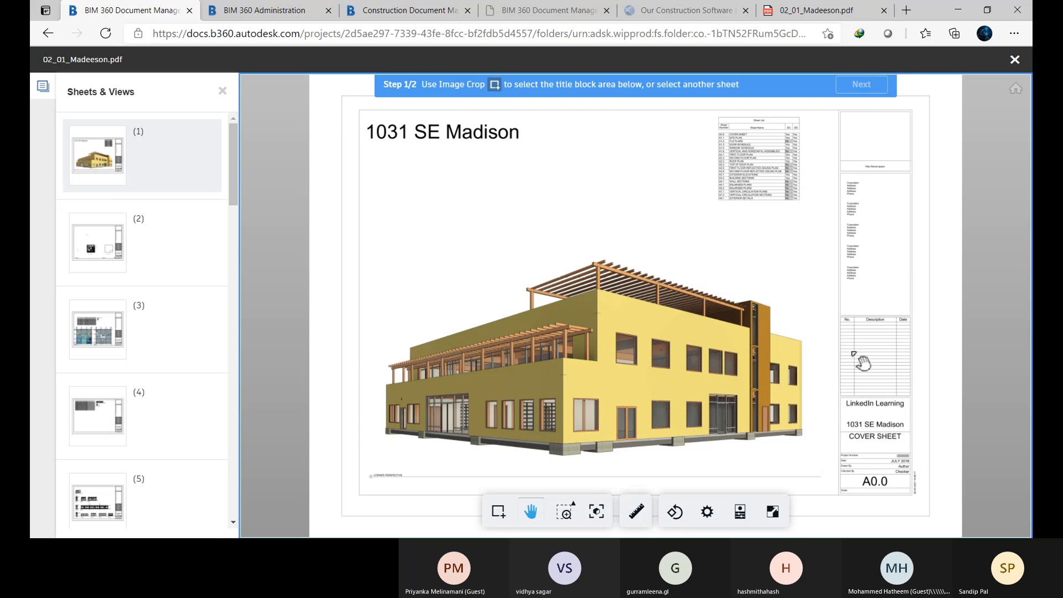
- Crop the cover sheet's title block area from the COVER SHEET title down to Scale and continue to defining the fields
{"action": "scroll", "coordinate": [823, 355], "scroll_direction": "up", "scroll_amount": 1}
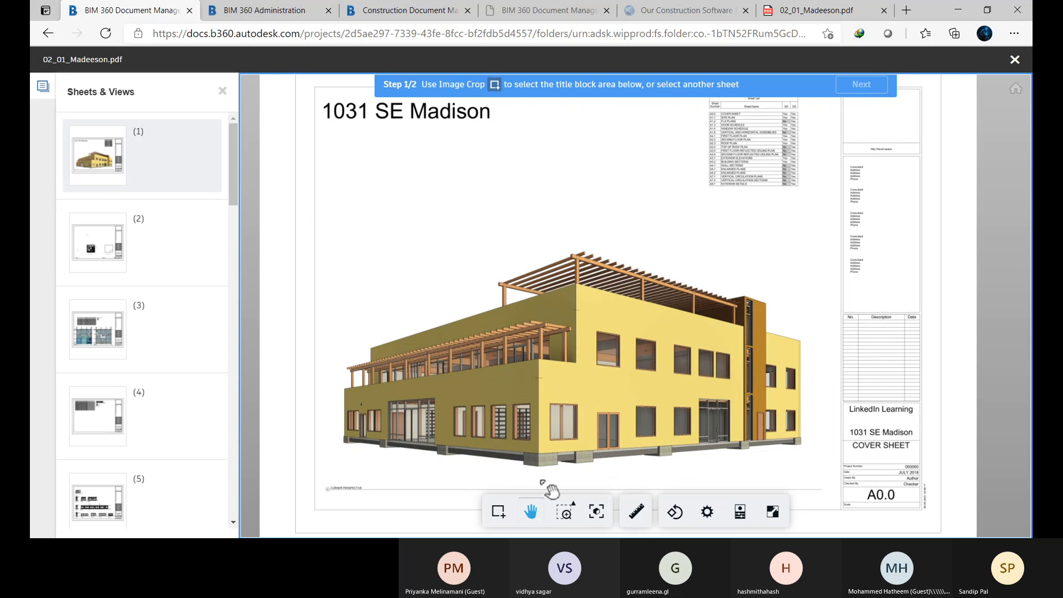
{"action": "left_click", "coordinate": [498, 513]}
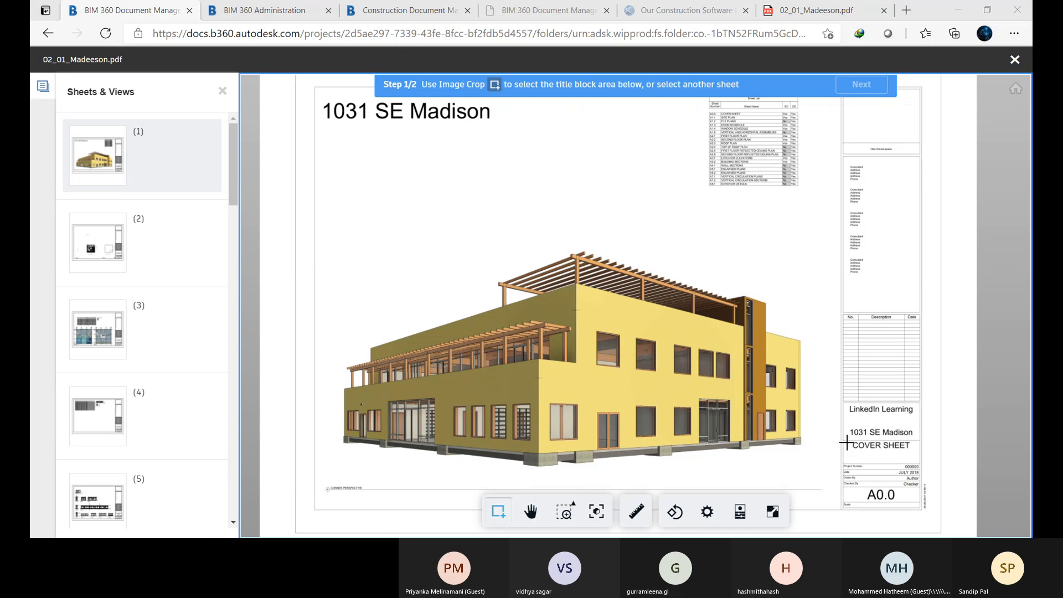
{"action": "mouse_move", "coordinate": [845, 442]}
{"action": "left_mouse_down"}
{"action": "mouse_move", "coordinate": [884, 496]}
{"action": "mouse_move", "coordinate": [923, 509]}
{"action": "left_mouse_up"}
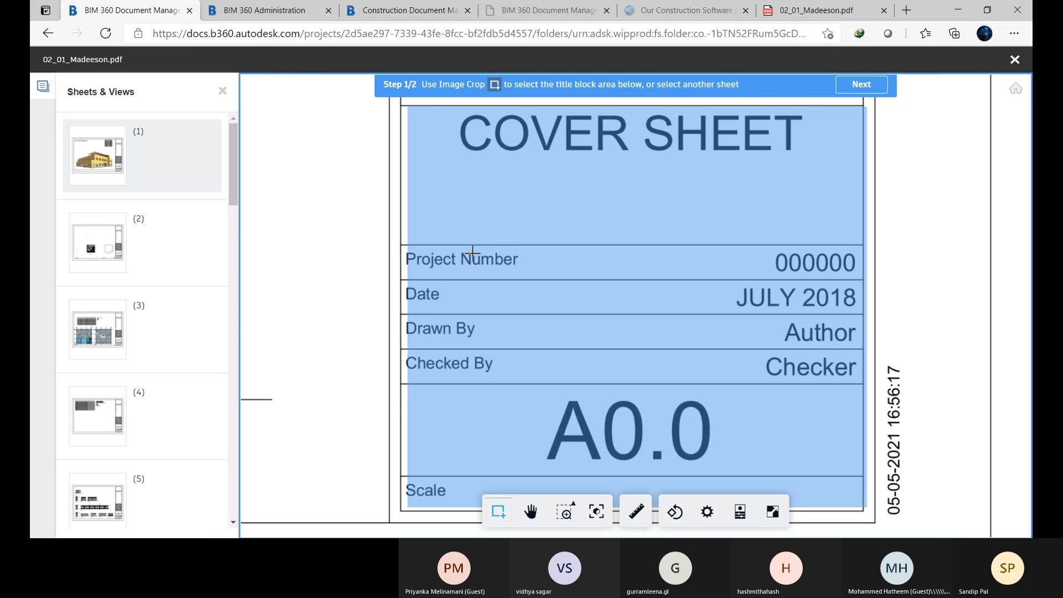
{"action": "left_click", "coordinate": [862, 86]}
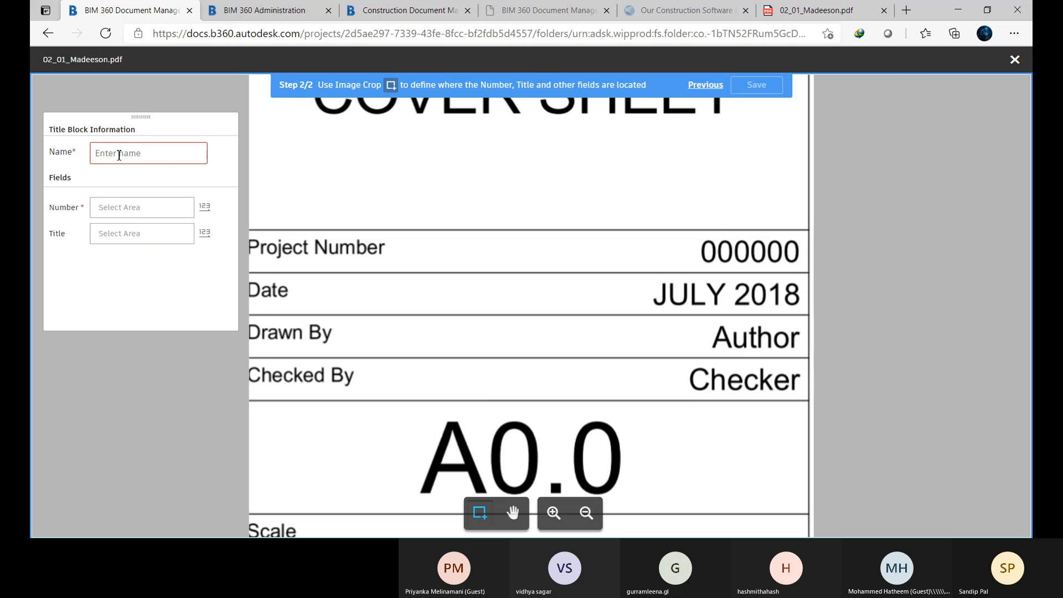
- Name the title block layout Batch Mars and map its Number field to the A0.0 area
{"action": "type", "text": "Batch Mars"}
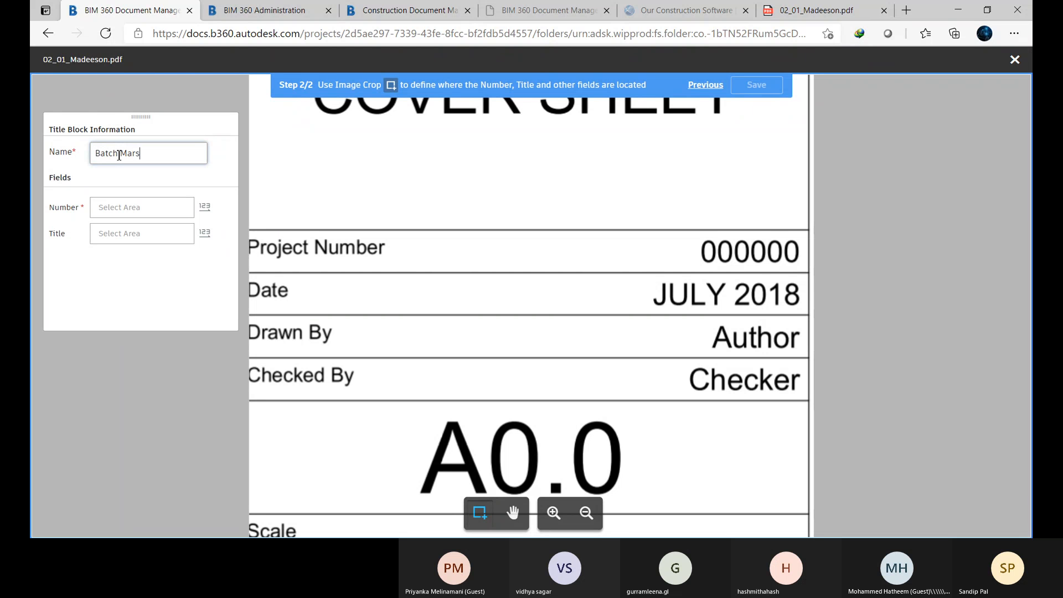
{"action": "left_click", "coordinate": [209, 209]}
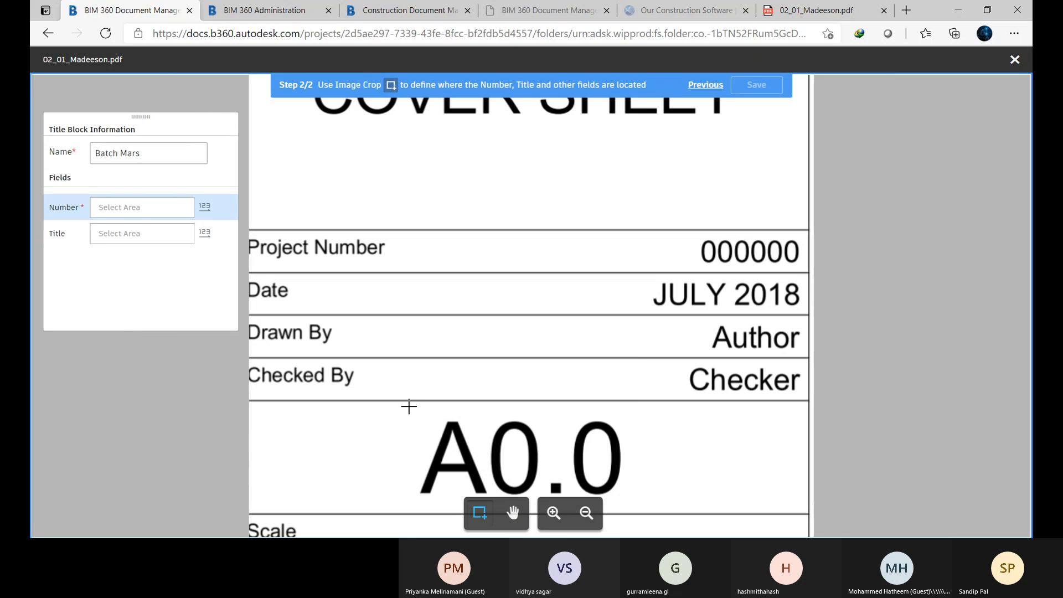
{"action": "left_click_drag", "start_coordinate": [393, 404], "coordinate": [641, 508]}
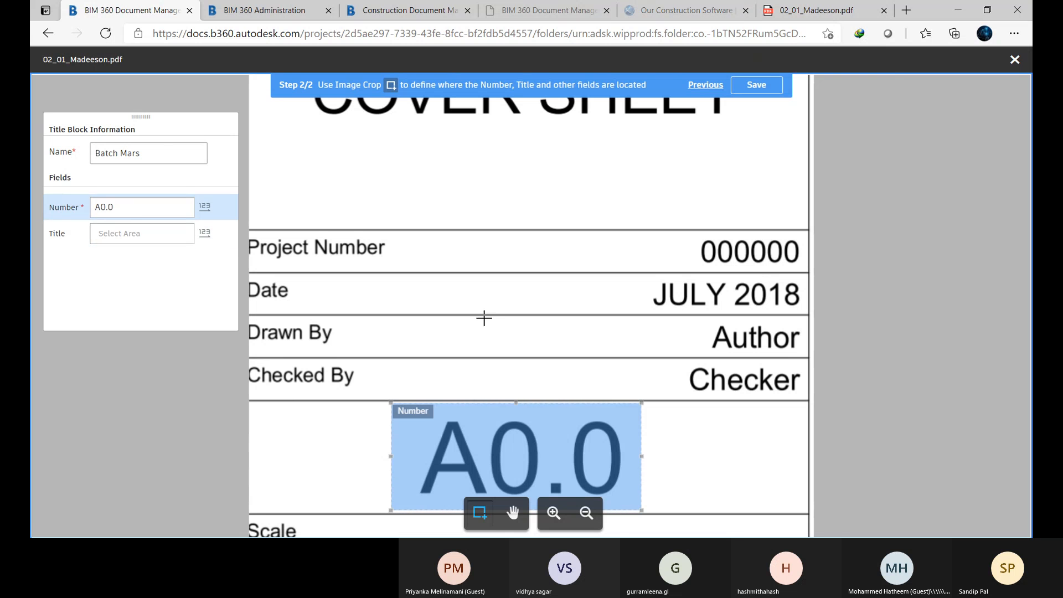
- Map the Title field to the COVER SHEET text and save the title block layout
{"action": "scroll", "coordinate": [920, 299], "scroll_direction": "down", "scroll_amount": 3}
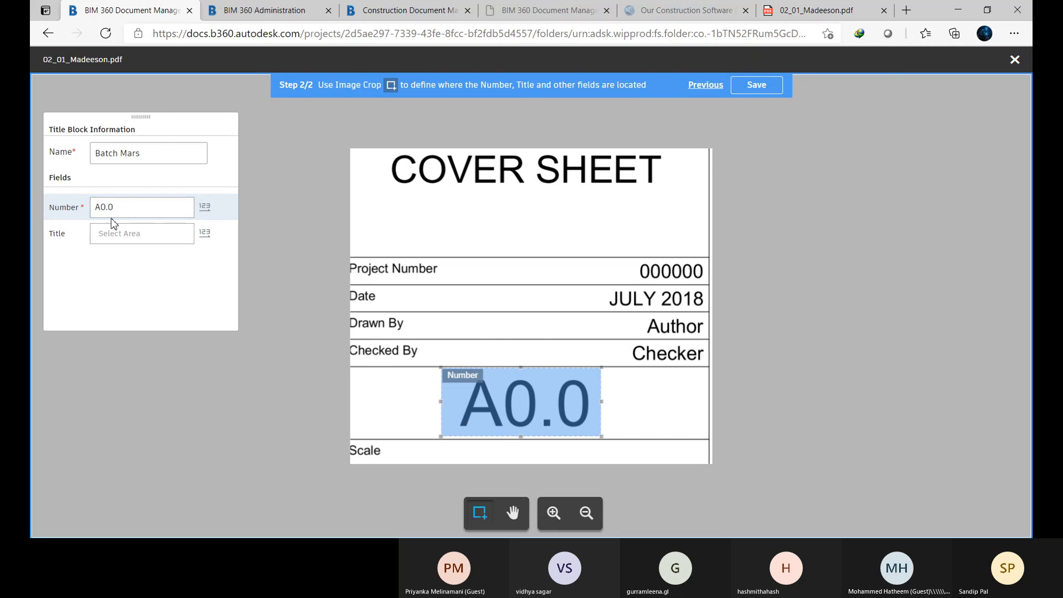
{"action": "left_click", "coordinate": [208, 240]}
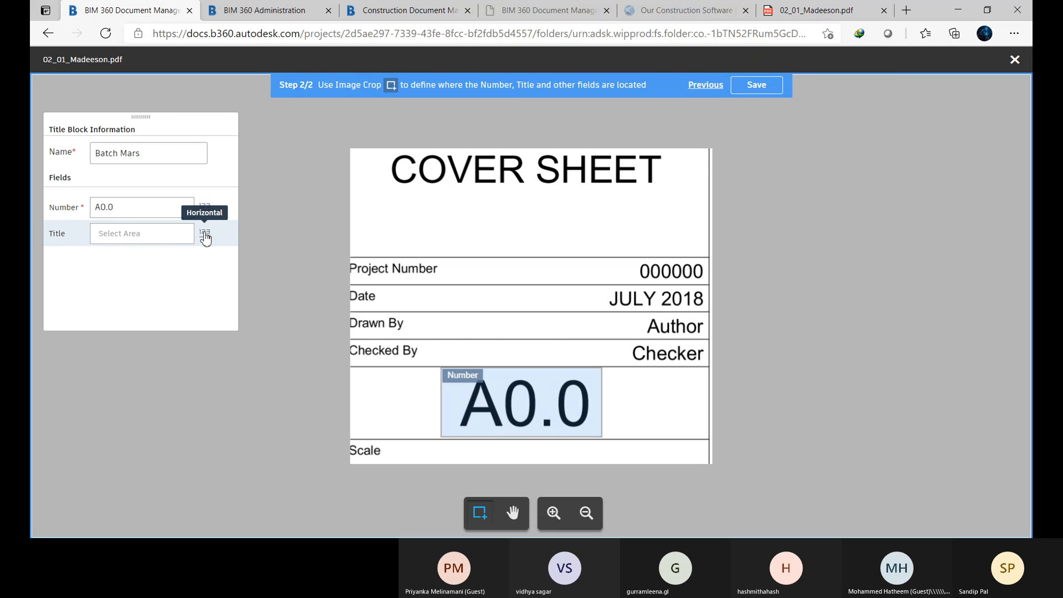
{"action": "left_click_drag", "start_coordinate": [384, 148], "coordinate": [673, 201]}
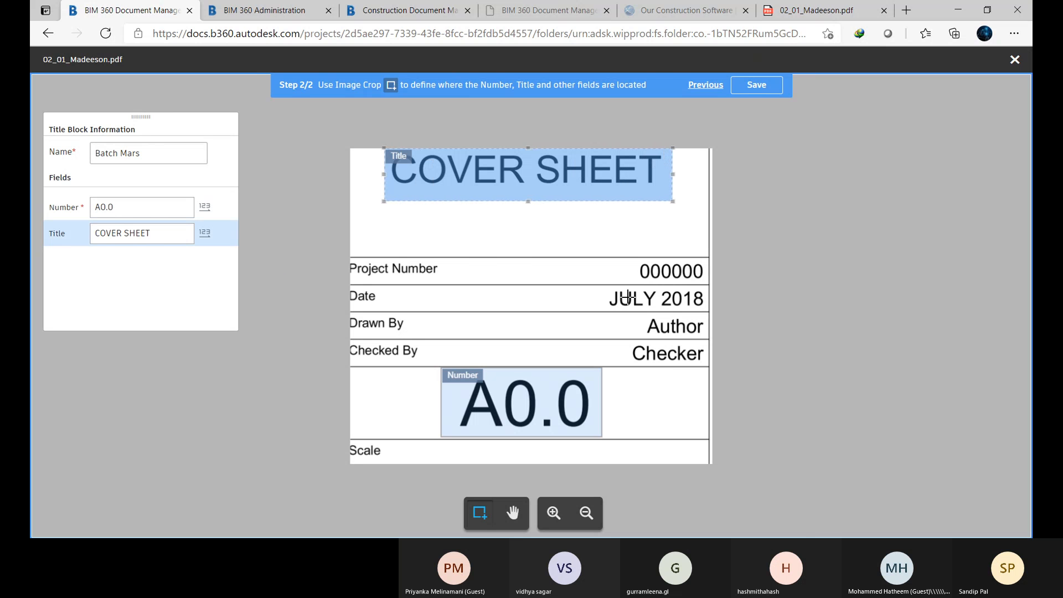
{"action": "left_click", "coordinate": [756, 87]}
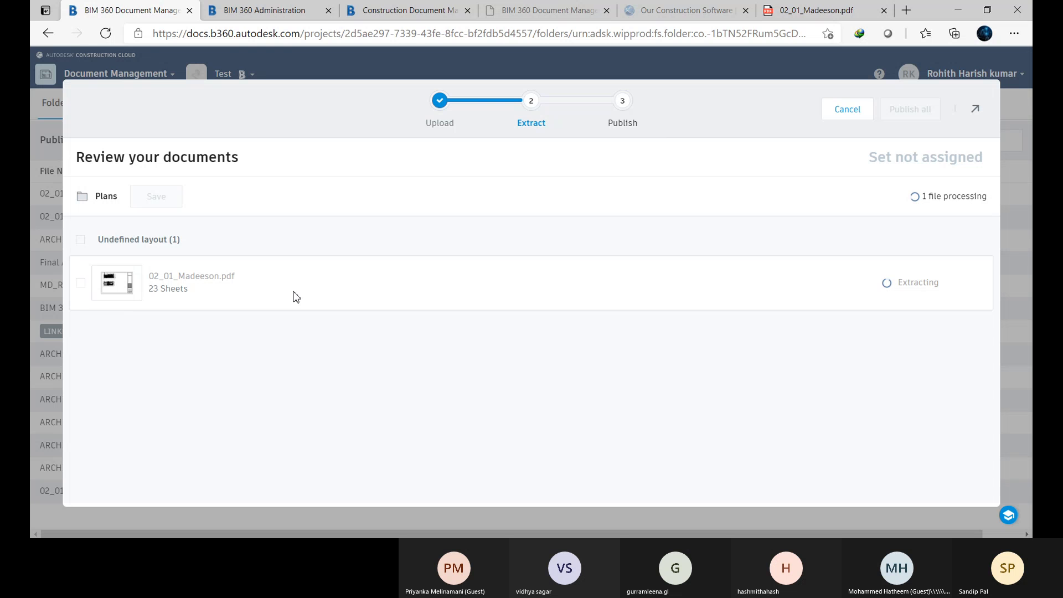
- Leave 02_01_Madeeson.pdf extracting in the background, exit the publish log, and view ARCHITECTURAL.rvt from the WIP folder in 3D
{"action": "left_click", "coordinate": [976, 111]}
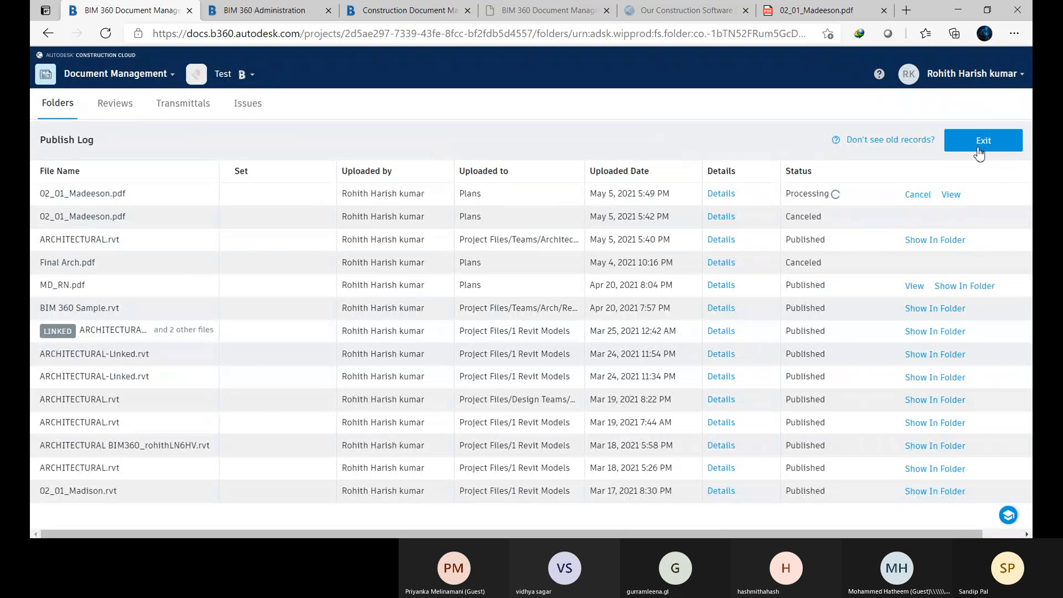
{"action": "left_click", "coordinate": [983, 141]}
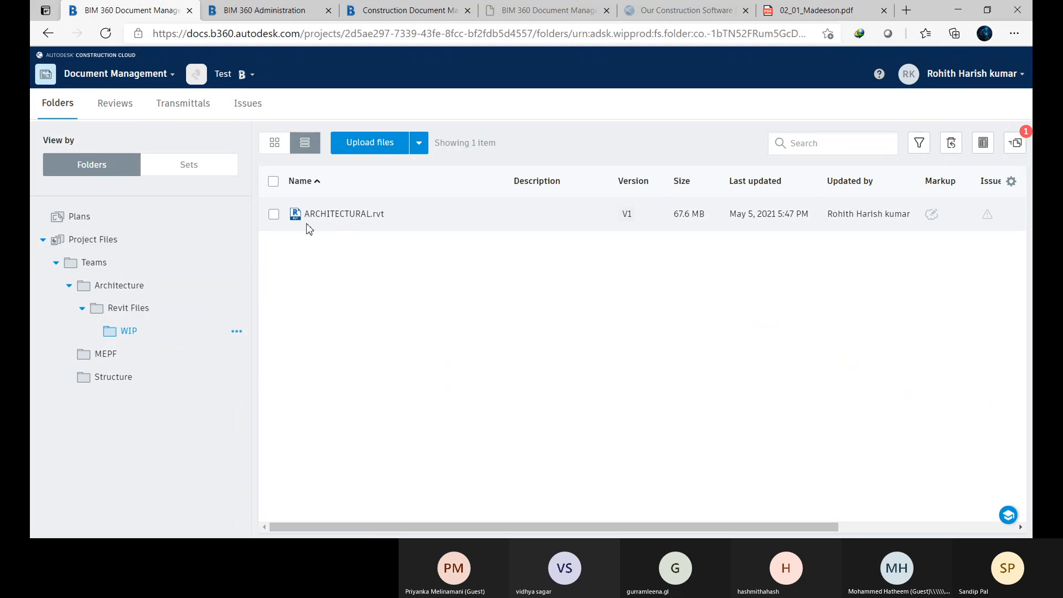
{"action": "left_click", "coordinate": [347, 216]}
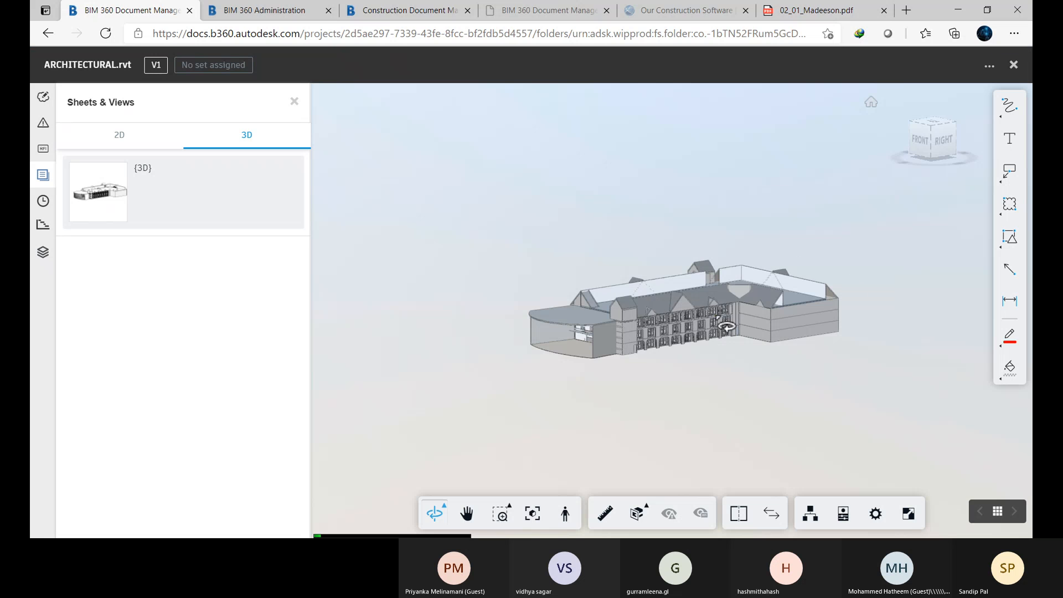
{"action": "scroll", "coordinate": [481, 368], "scroll_direction": "up", "scroll_amount": 3}
{"action": "middle_click_drag", "start_coordinate": [666, 341], "coordinate": [626, 333]}
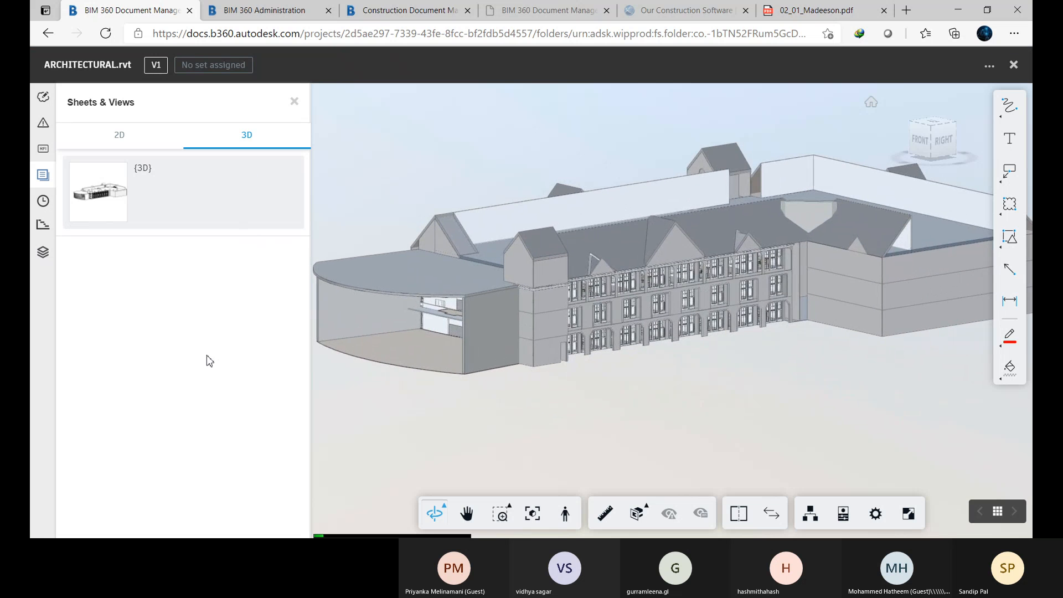
- View the model's 2D sheets A-001 Symbols, A-002 Partition Legend and A-101 First Floor Plan
{"action": "left_click", "coordinate": [123, 141]}
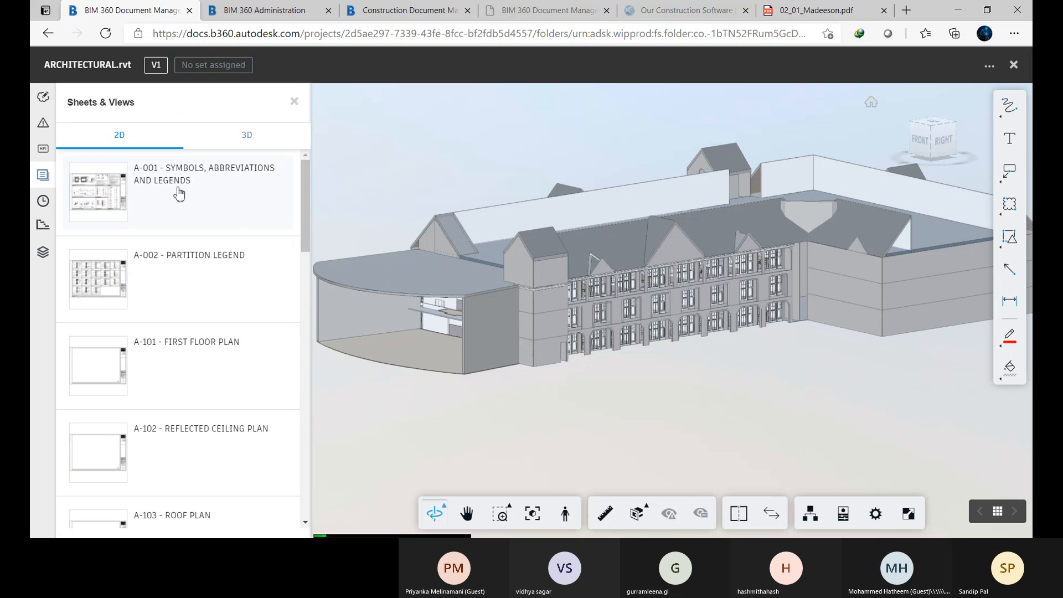
{"action": "left_click", "coordinate": [178, 194]}
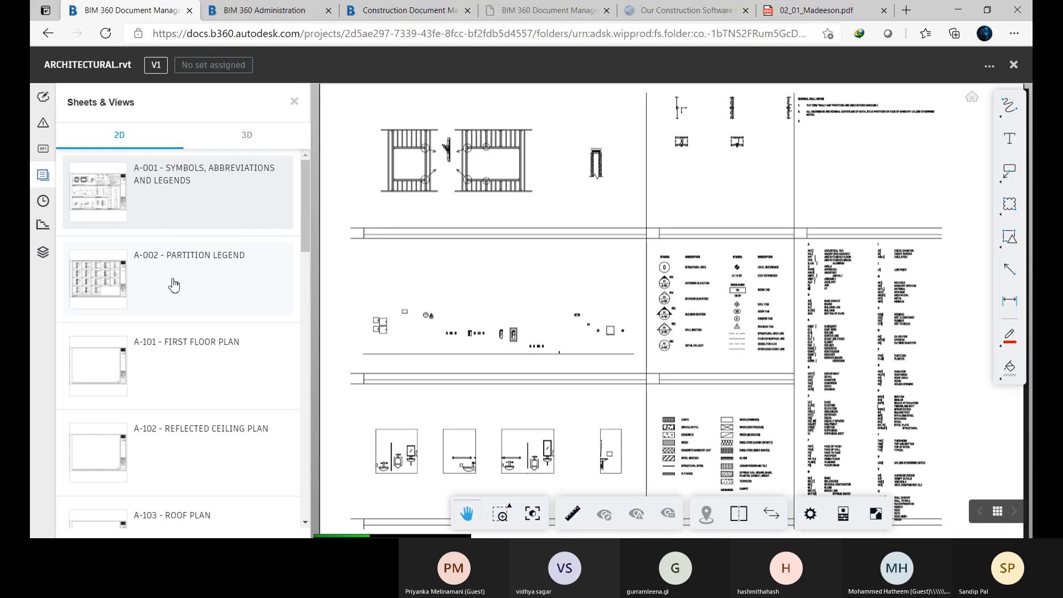
{"action": "left_click", "coordinate": [199, 286]}
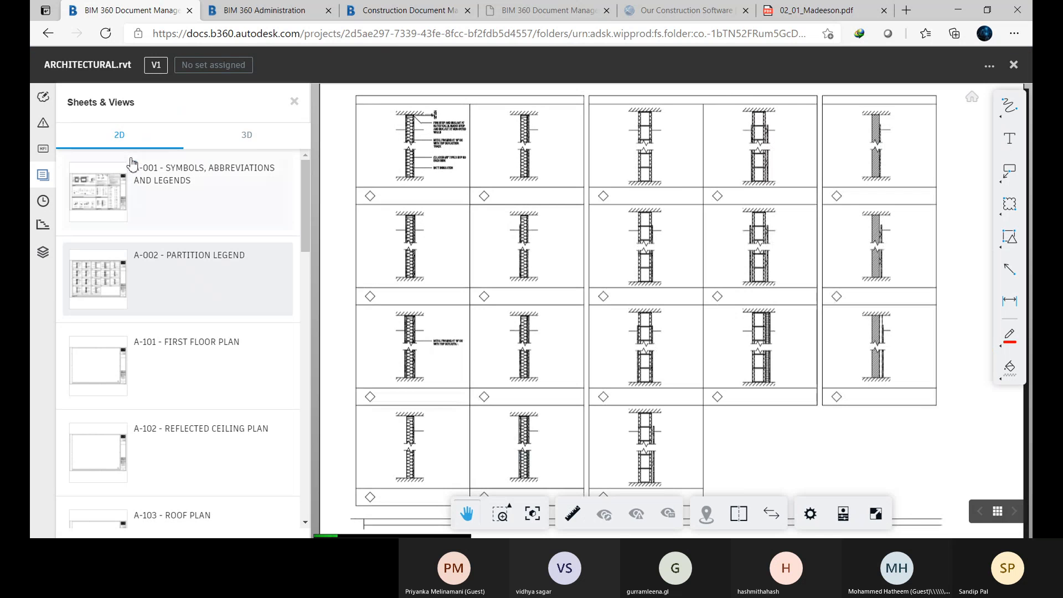
{"action": "left_click", "coordinate": [163, 371]}
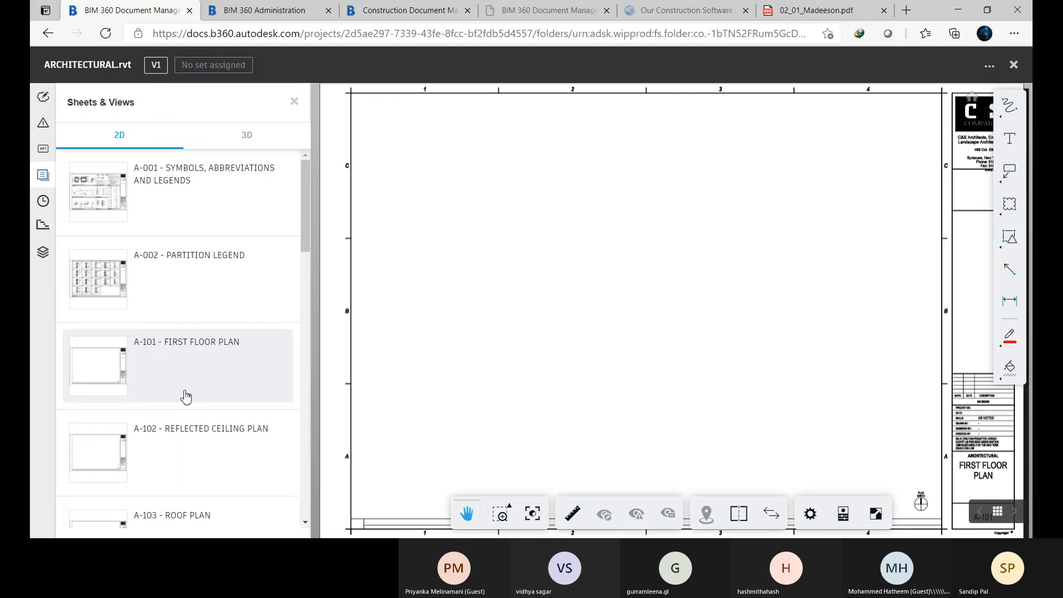
- Look through the remaining 2D sheets and view AD-105 and AD-106
{"action": "scroll", "coordinate": [206, 428], "scroll_direction": "down", "scroll_amount": 4}
{"action": "scroll", "coordinate": [209, 430], "scroll_direction": "down", "scroll_amount": 6}
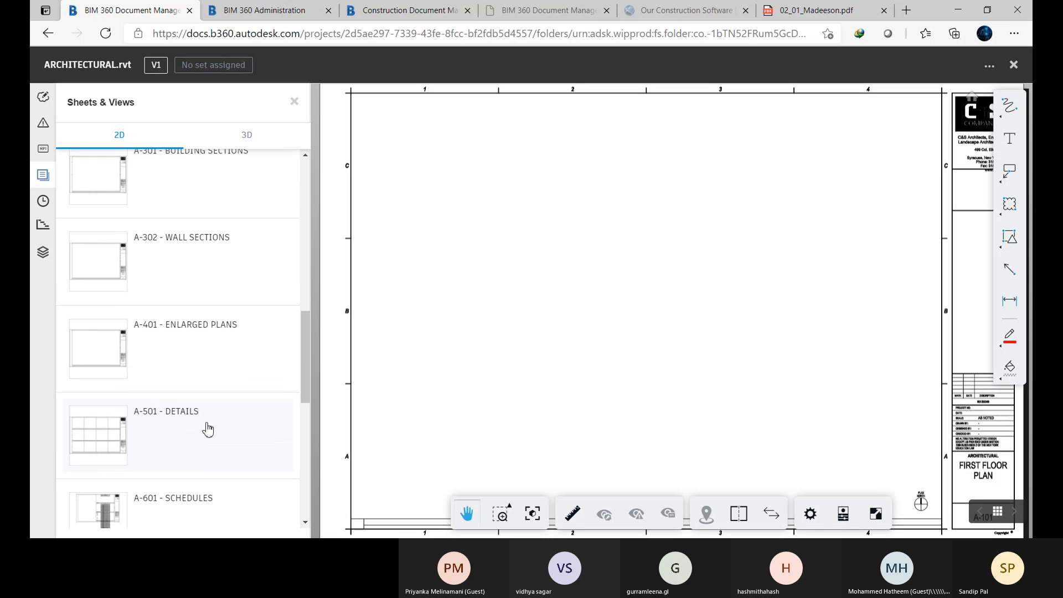
{"action": "scroll", "coordinate": [208, 429], "scroll_direction": "down", "scroll_amount": 3}
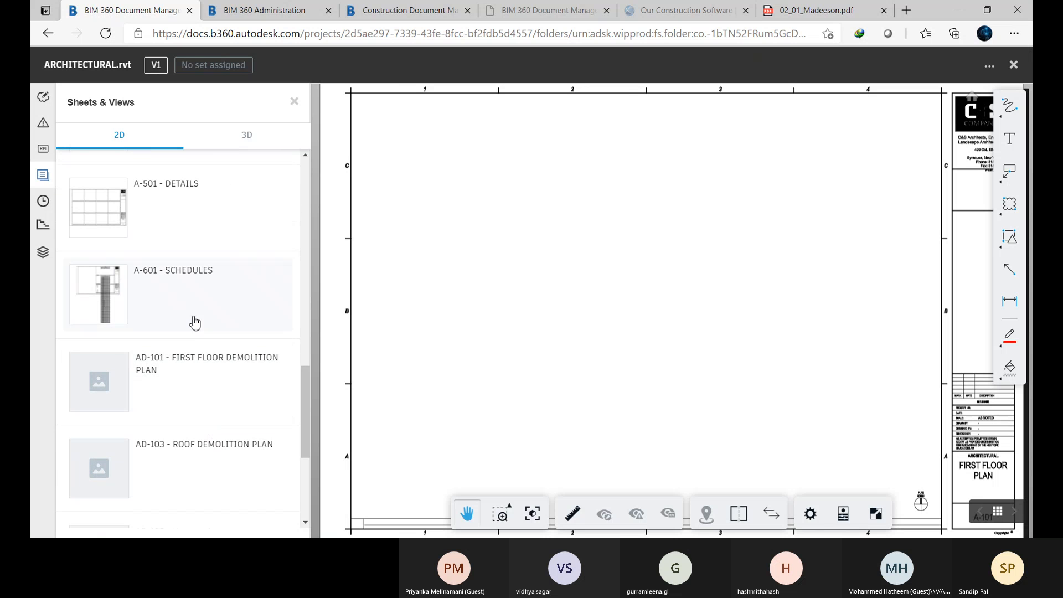
{"action": "scroll", "coordinate": [183, 410], "scroll_direction": "down", "scroll_amount": 3}
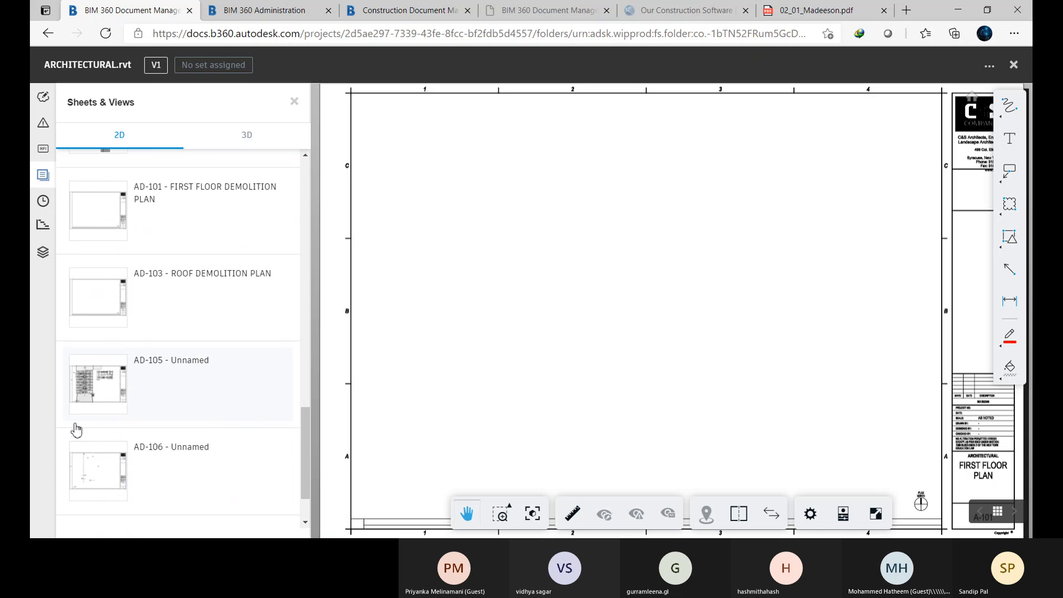
{"action": "left_click", "coordinate": [178, 398]}
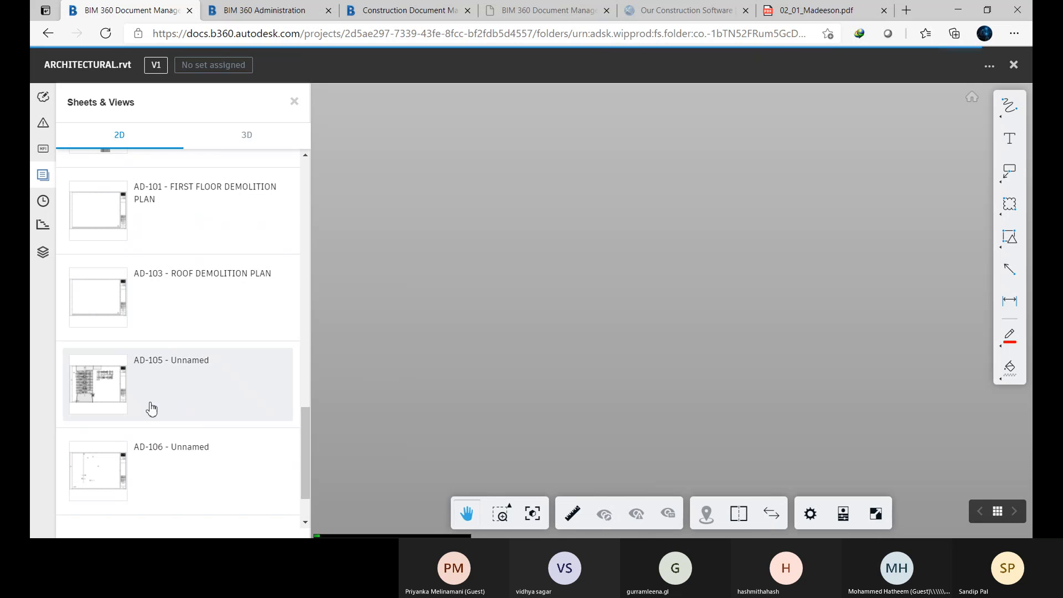
{"action": "scroll", "coordinate": [182, 396], "scroll_direction": "down", "scroll_amount": 1}
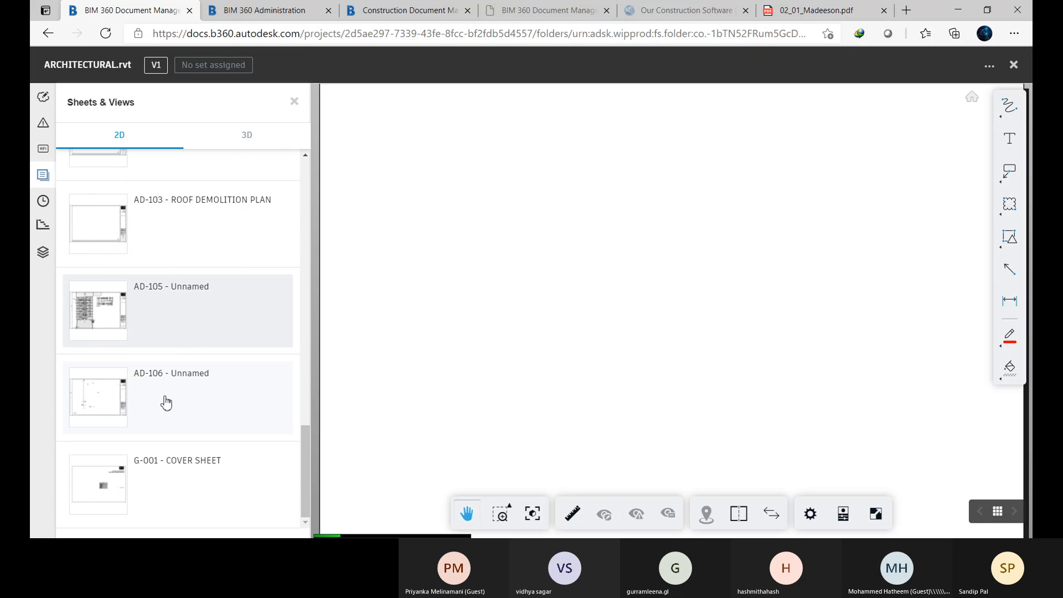
{"action": "left_click", "coordinate": [166, 404]}
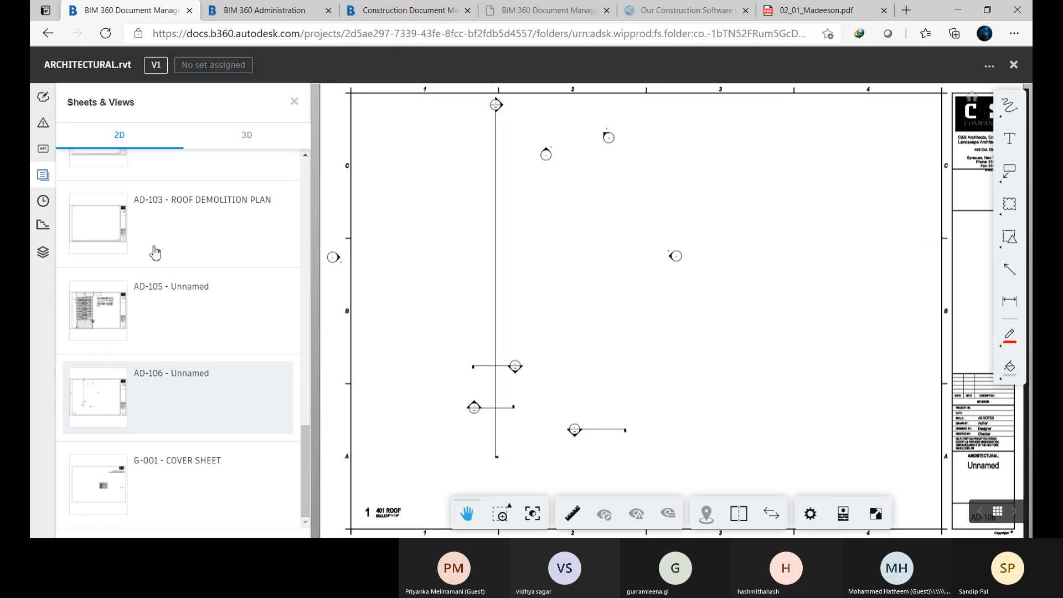
- Show the markups list for sheet AD-106 and start a red freehand markup on the sheet
{"action": "left_click", "coordinate": [43, 98]}
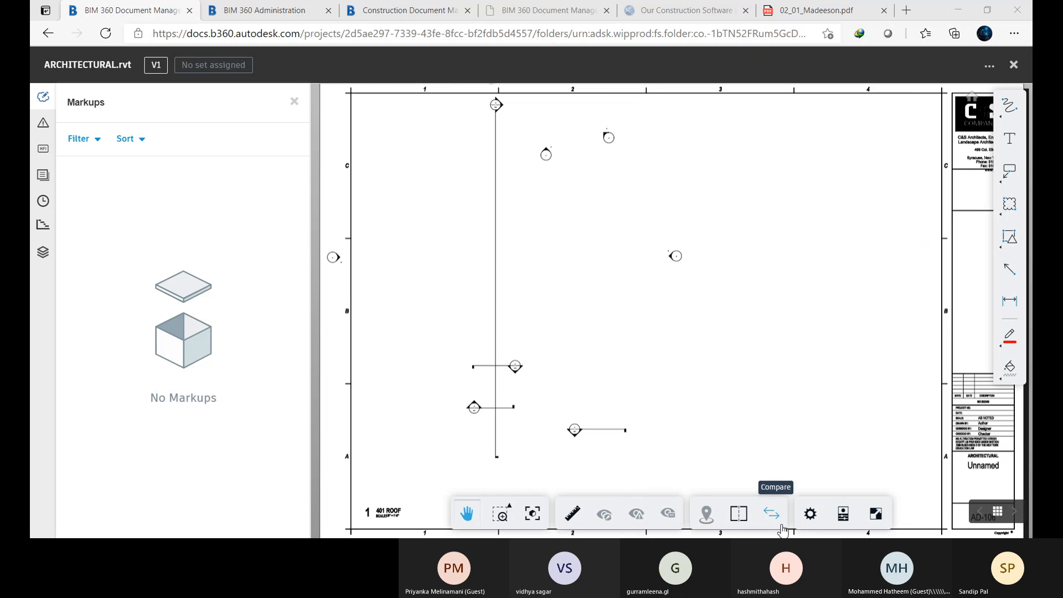
{"action": "left_click", "coordinate": [1009, 109]}
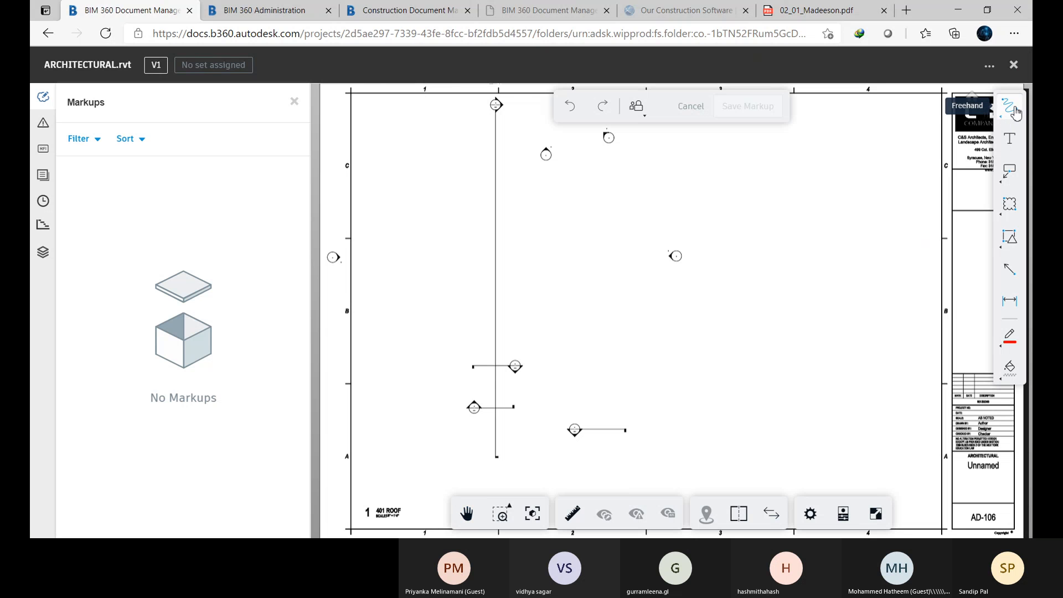
{"action": "left_click", "coordinate": [1011, 110]}
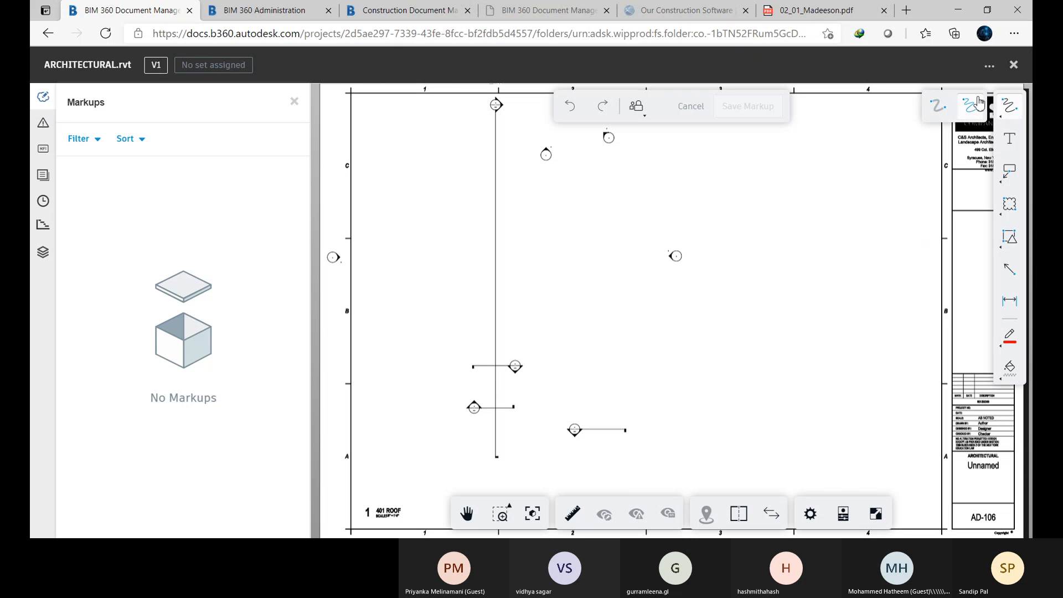
{"action": "left_click", "coordinate": [971, 108]}
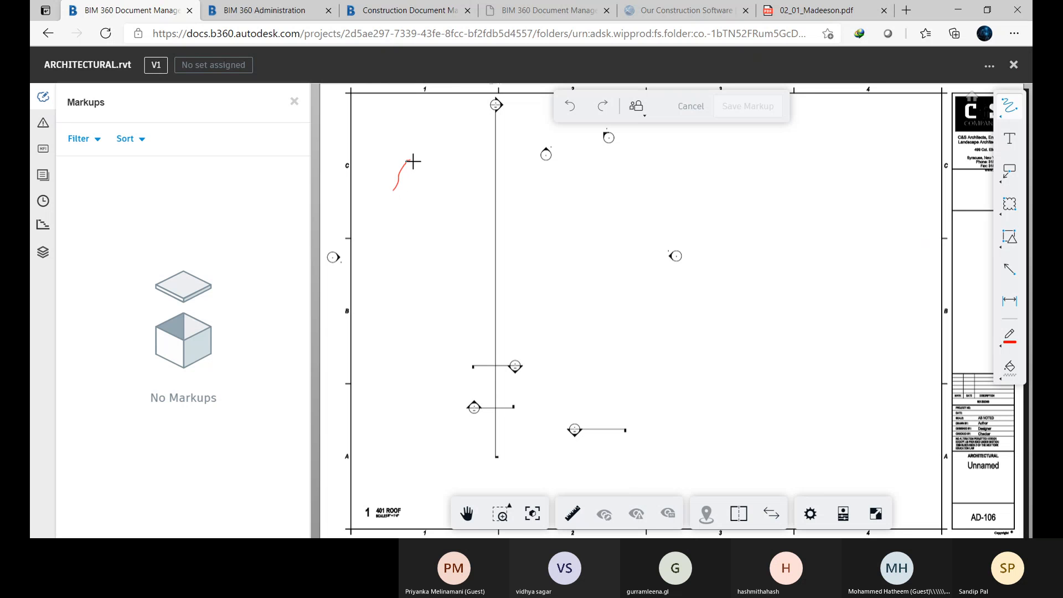
- Draw a red freehand cloud around the section and elevation marks on sheet AD-106
{"action": "left_click_drag", "start_coordinate": [413, 162], "coordinate": [412, 160]}
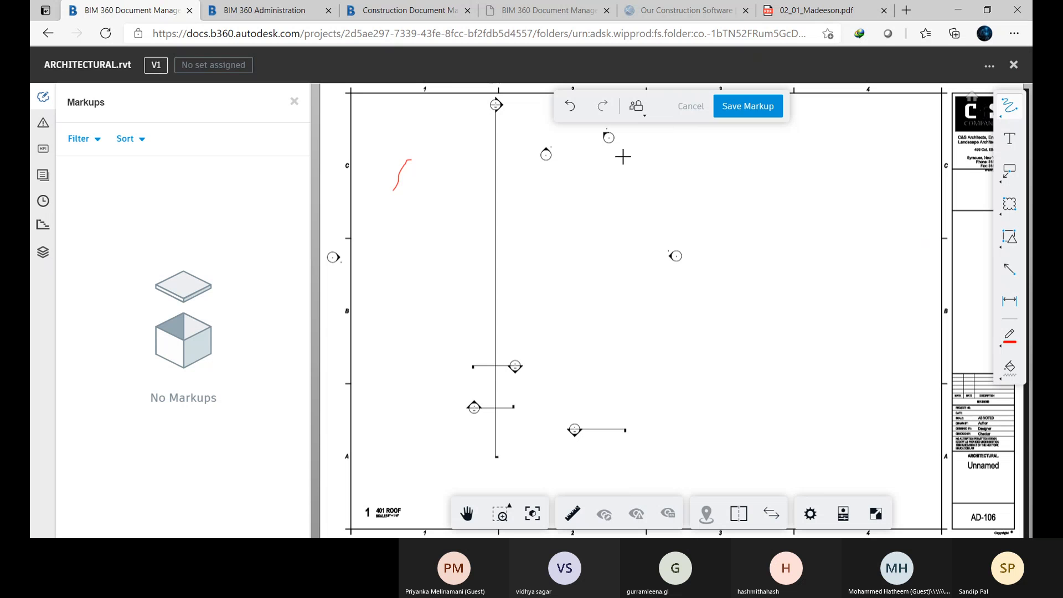
{"action": "key", "text": "ctrl+z"}
{"action": "mouse_move", "coordinate": [396, 186]}
{"action": "left_mouse_down"}
{"action": "mouse_move", "coordinate": [467, 102]}
{"action": "mouse_move", "coordinate": [563, 131]}
{"action": "mouse_move", "coordinate": [630, 128]}
{"action": "mouse_move", "coordinate": [695, 228]}
{"action": "mouse_move", "coordinate": [693, 386]}
{"action": "mouse_move", "coordinate": [658, 448]}
{"action": "mouse_move", "coordinate": [591, 475]}
{"action": "mouse_move", "coordinate": [487, 477]}
{"action": "mouse_move", "coordinate": [394, 446]}
{"action": "mouse_move", "coordinate": [367, 354]}
{"action": "mouse_move", "coordinate": [394, 195]}
{"action": "left_mouse_up"}
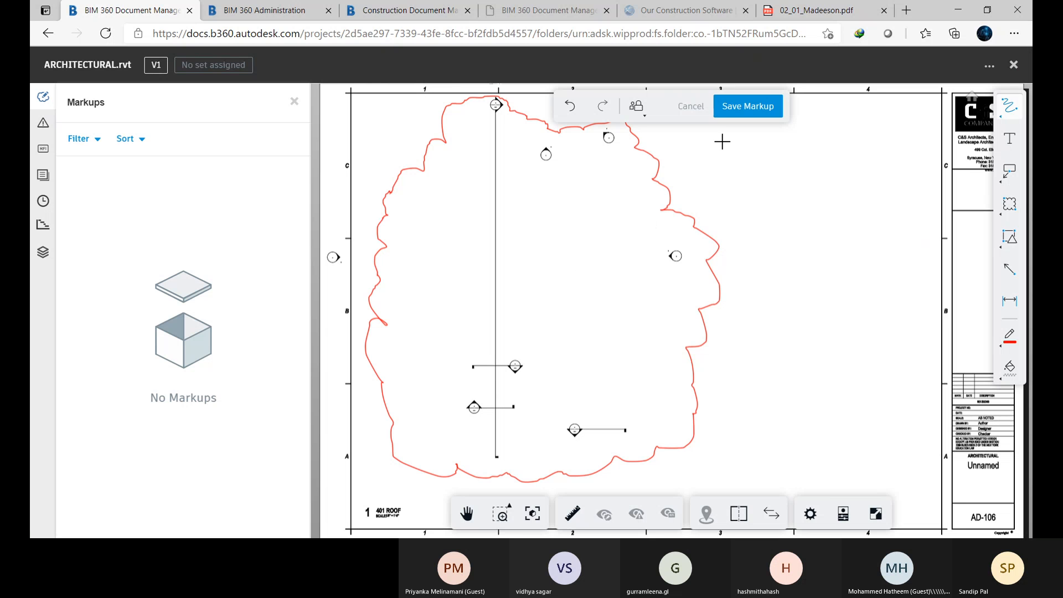
- Place a text markup at the cloud's upper-right edge and enlarge its font several sizes
{"action": "left_click", "coordinate": [1010, 140]}
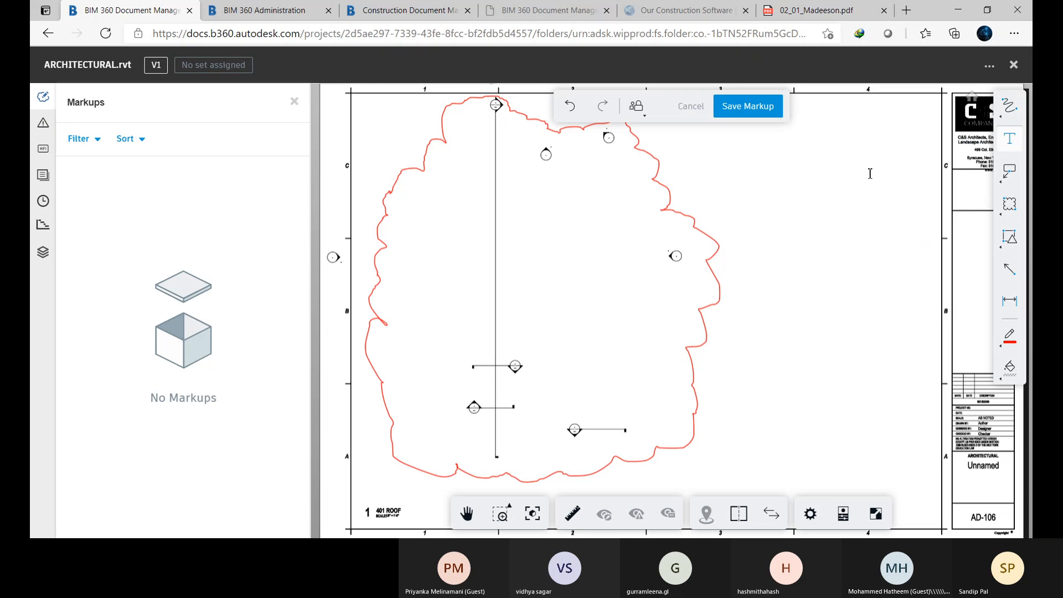
{"action": "left_click", "coordinate": [691, 199]}
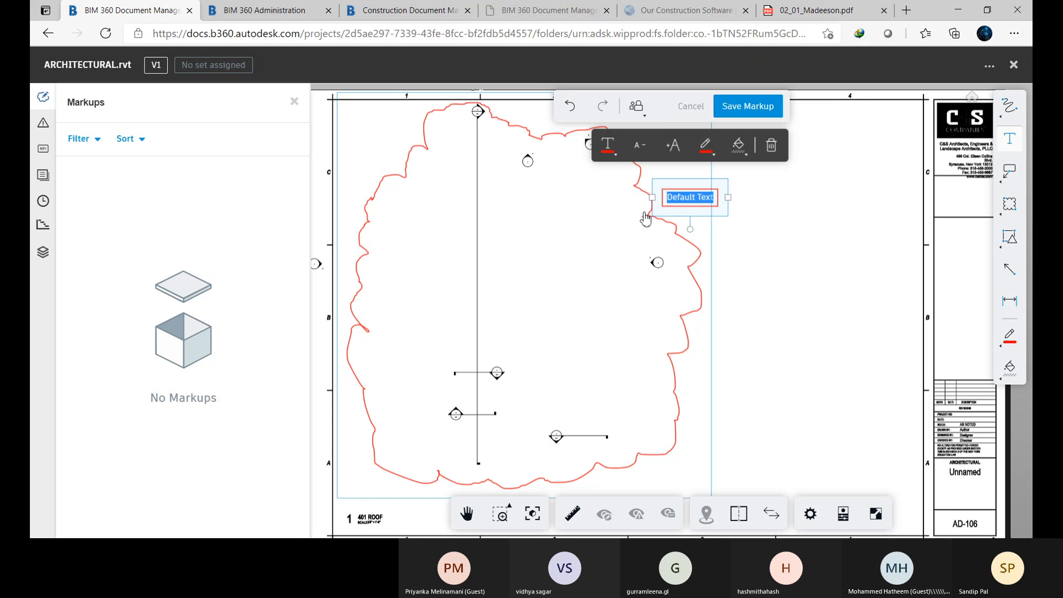
{"action": "left_click", "coordinate": [671, 147]}
{"action": "left_click", "coordinate": [672, 146]}
{"action": "left_click", "coordinate": [673, 146]}
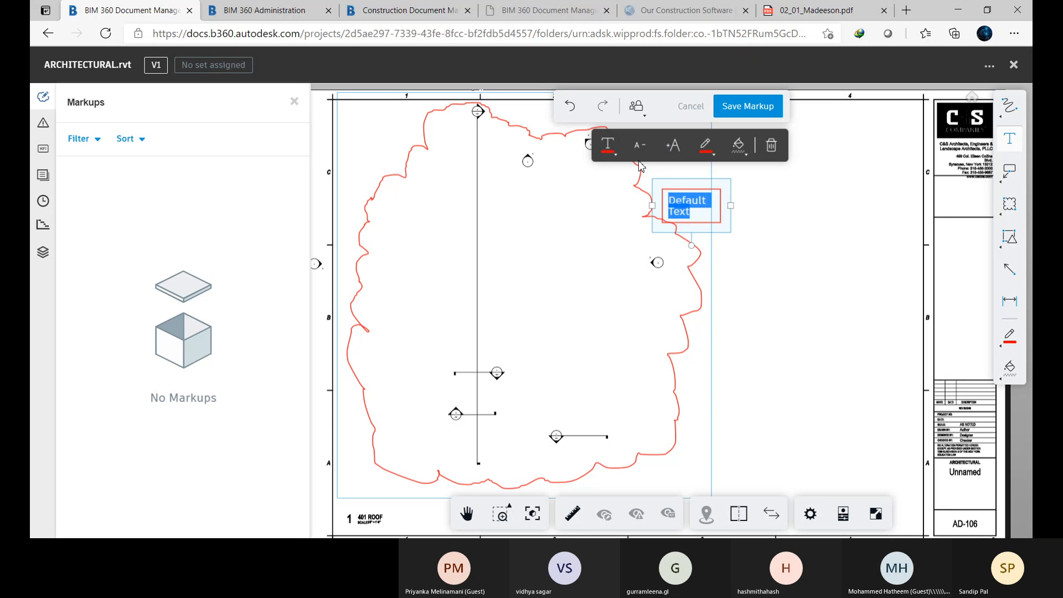
{"action": "left_click", "coordinate": [673, 146]}
{"action": "left_click", "coordinate": [673, 146]}
{"action": "left_click", "coordinate": [673, 146]}
{"action": "left_click", "coordinate": [673, 147]}
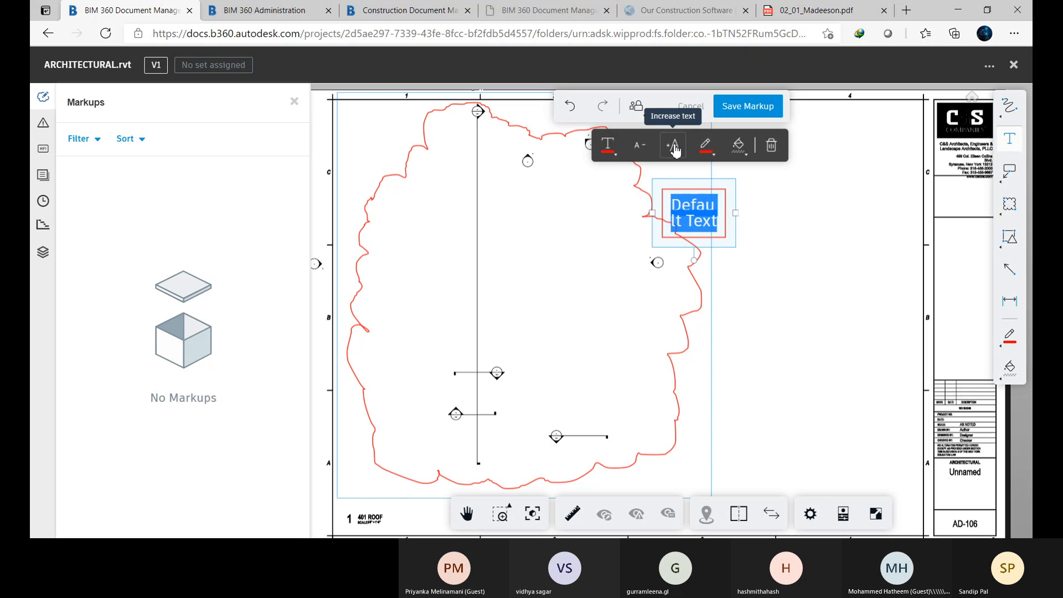
- Colour the markup text purple and its outline green
{"action": "left_click", "coordinate": [608, 147]}
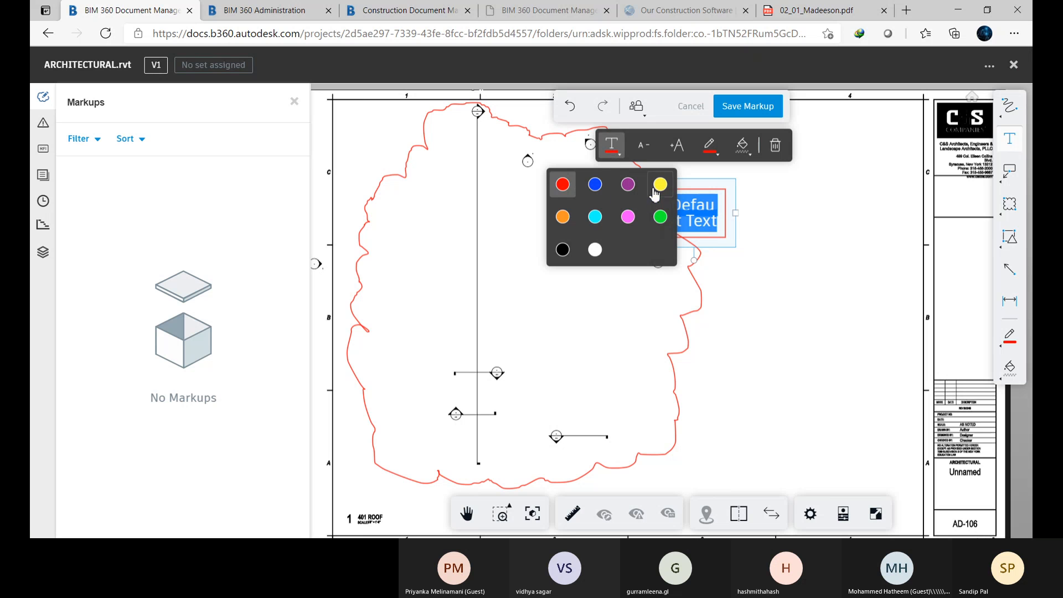
{"action": "left_click", "coordinate": [631, 188]}
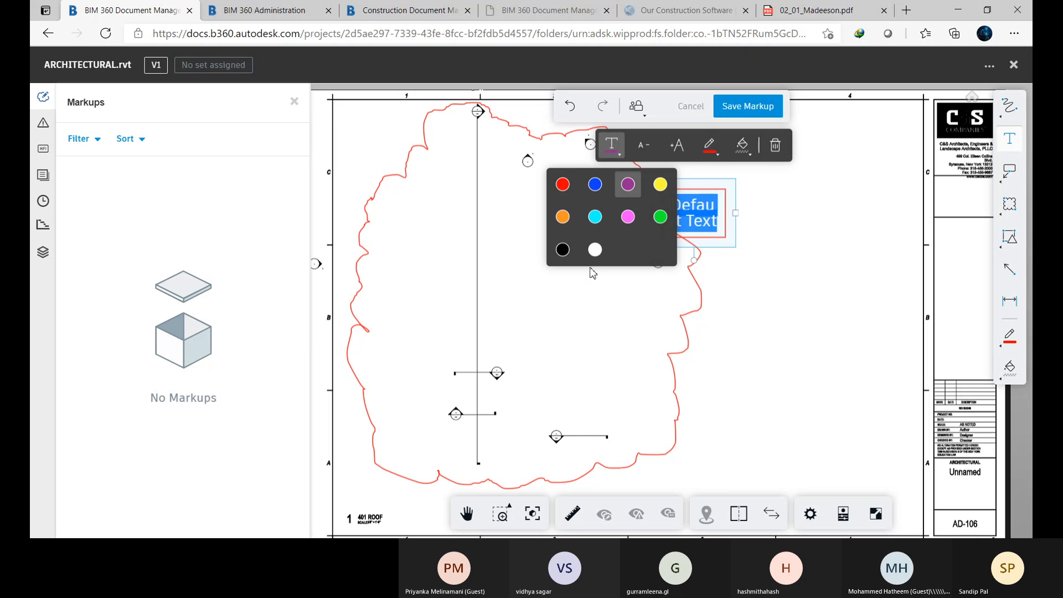
{"action": "left_click", "coordinate": [709, 145]}
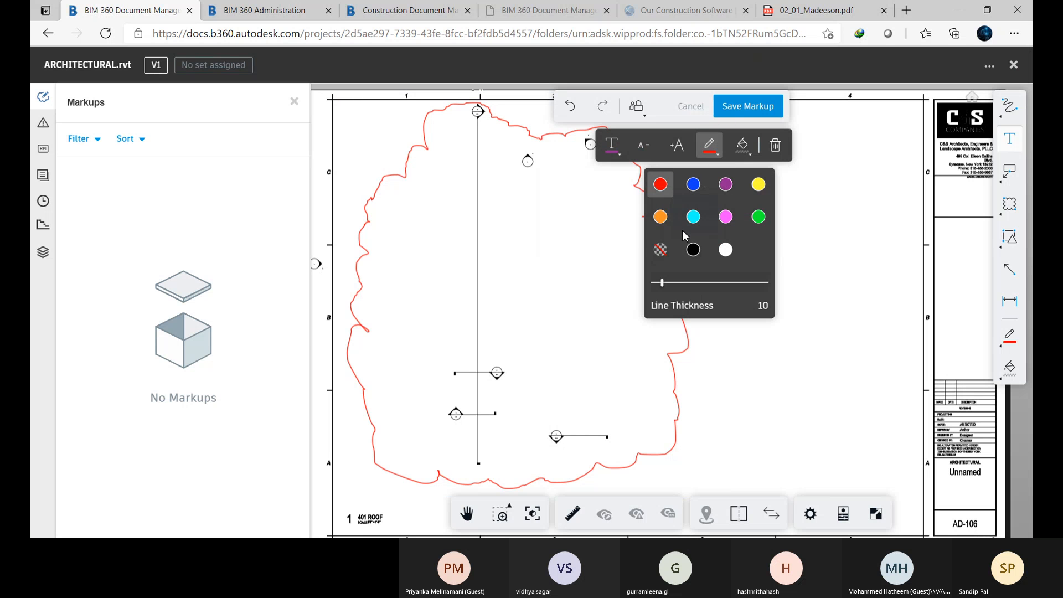
{"action": "left_click", "coordinate": [758, 216]}
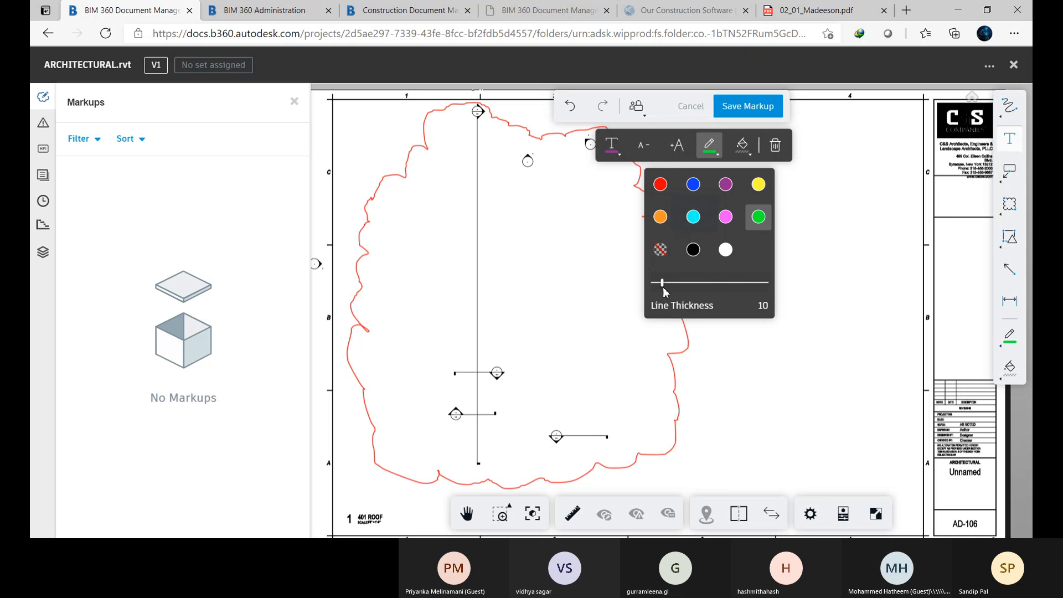
{"action": "left_click", "coordinate": [830, 235]}
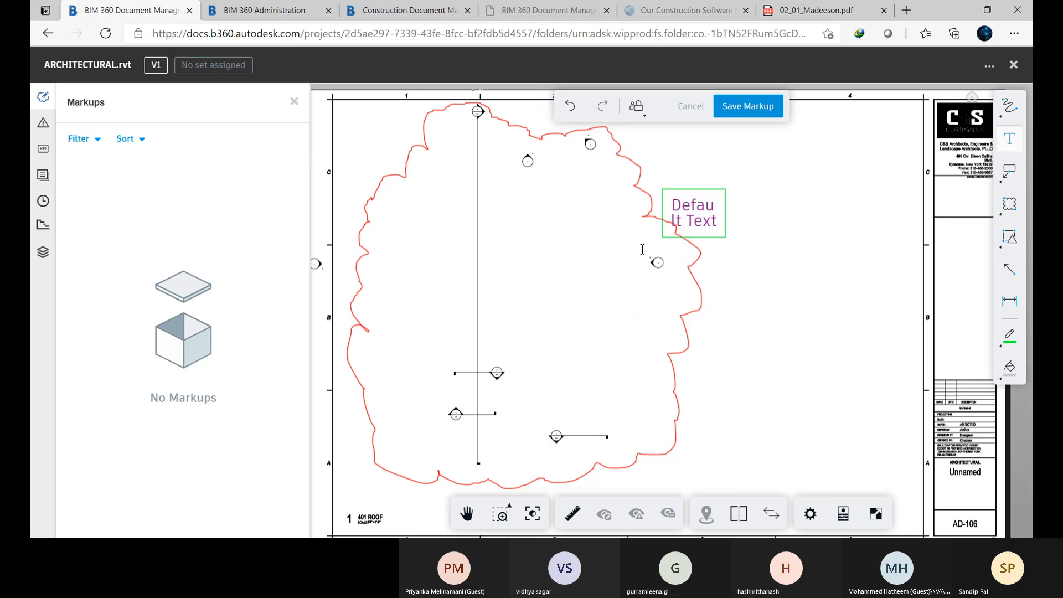
- Widen the text markup's box and replace its text with "Remove unneccessary Section Lines"
{"action": "left_click", "coordinate": [732, 218]}
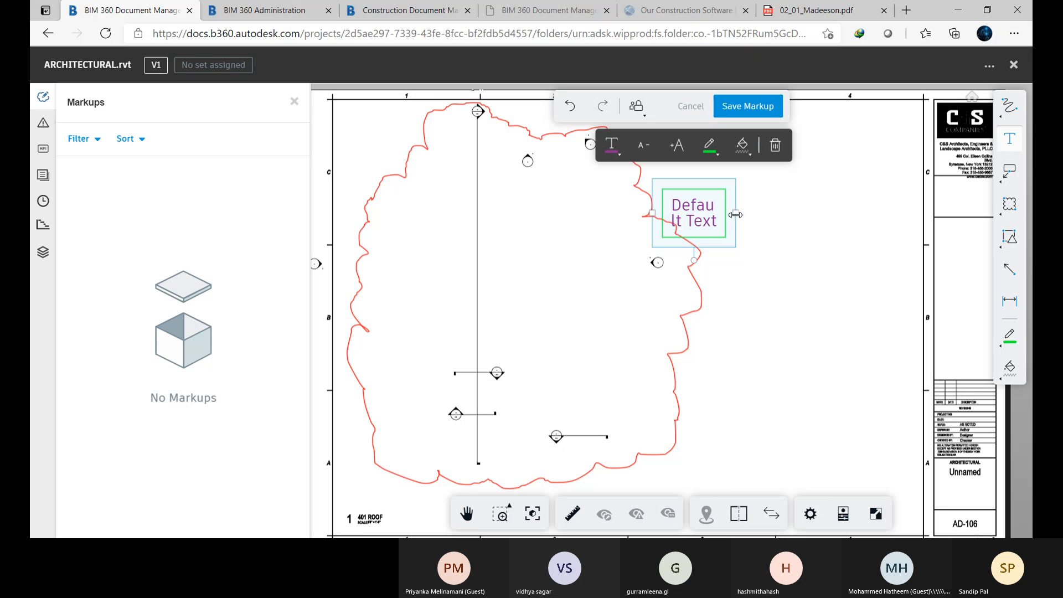
{"action": "left_click_drag", "start_coordinate": [737, 213], "coordinate": [841, 210]}
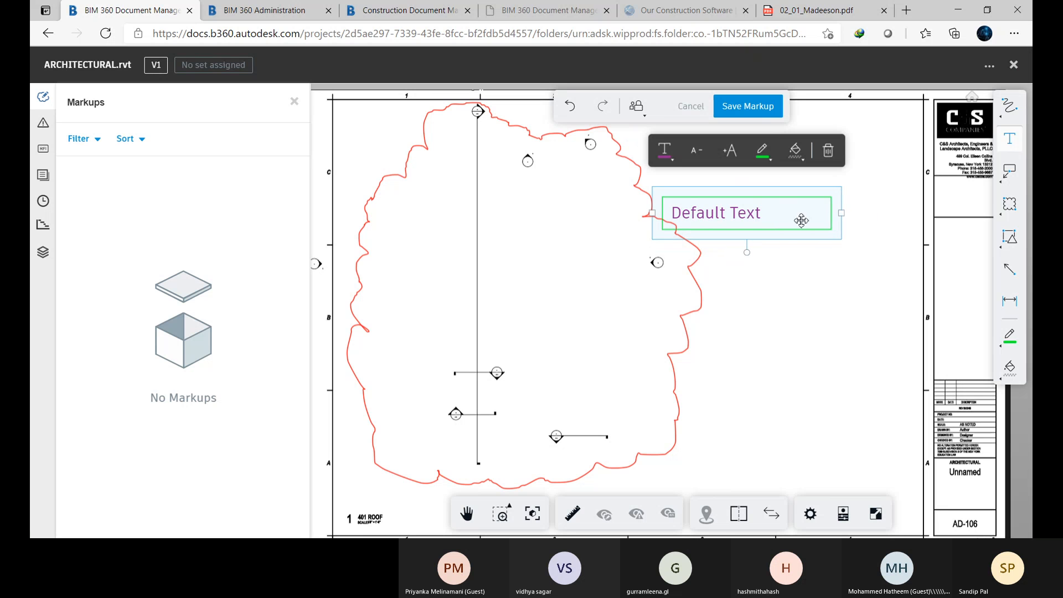
{"action": "left_click", "coordinate": [763, 218]}
{"action": "double_click", "coordinate": [764, 217]}
{"action": "left_click_drag", "start_coordinate": [764, 217], "coordinate": [675, 223]}
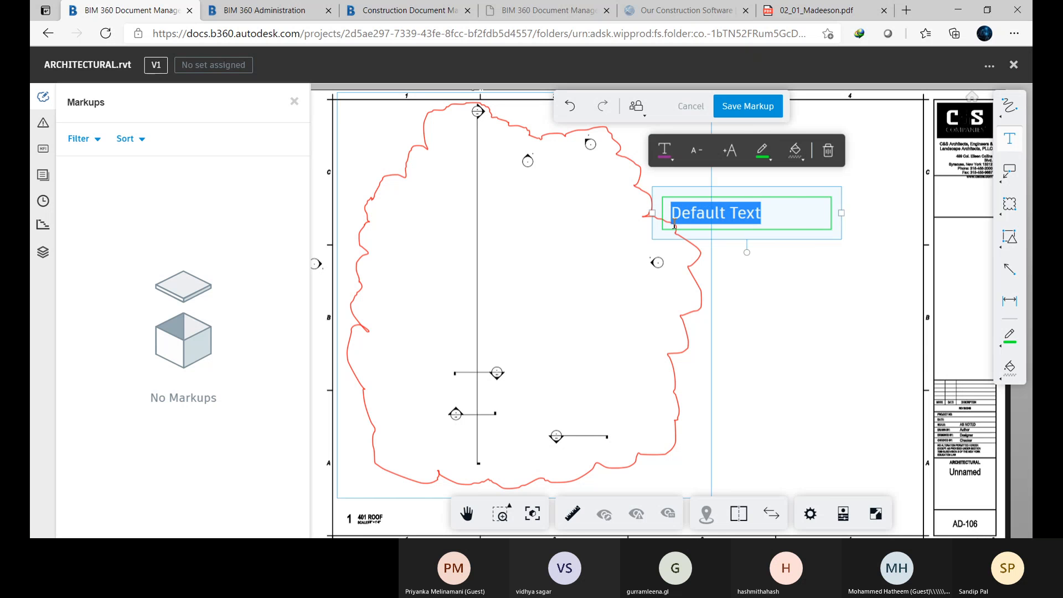
{"action": "type", "text": "Delete"}
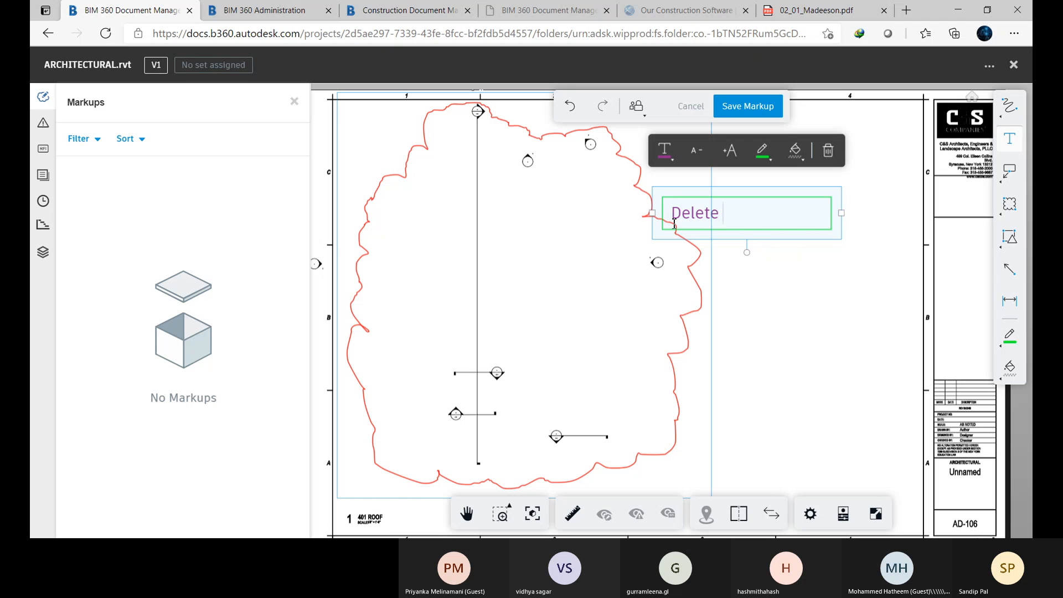
{"action": "key", "text": "BackSpace"}
{"action": "key", "text": "BackSpace"}
{"action": "key", "text": "BackSpace"}
{"action": "key", "text": "BackSpace"}
{"action": "type", "text": "Remove unnecc"}
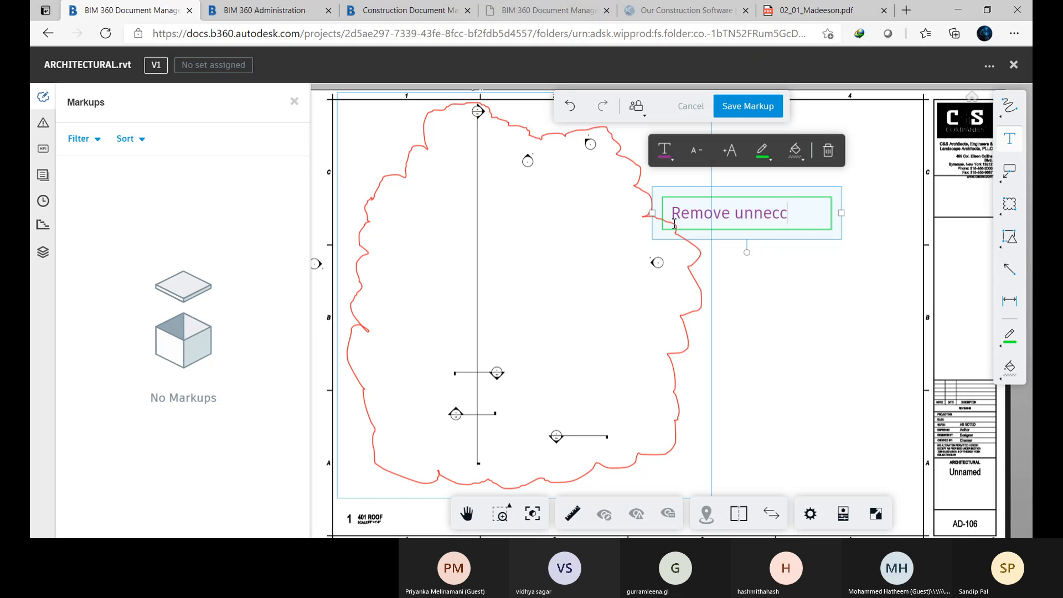
{"action": "type", "text": "essary "}
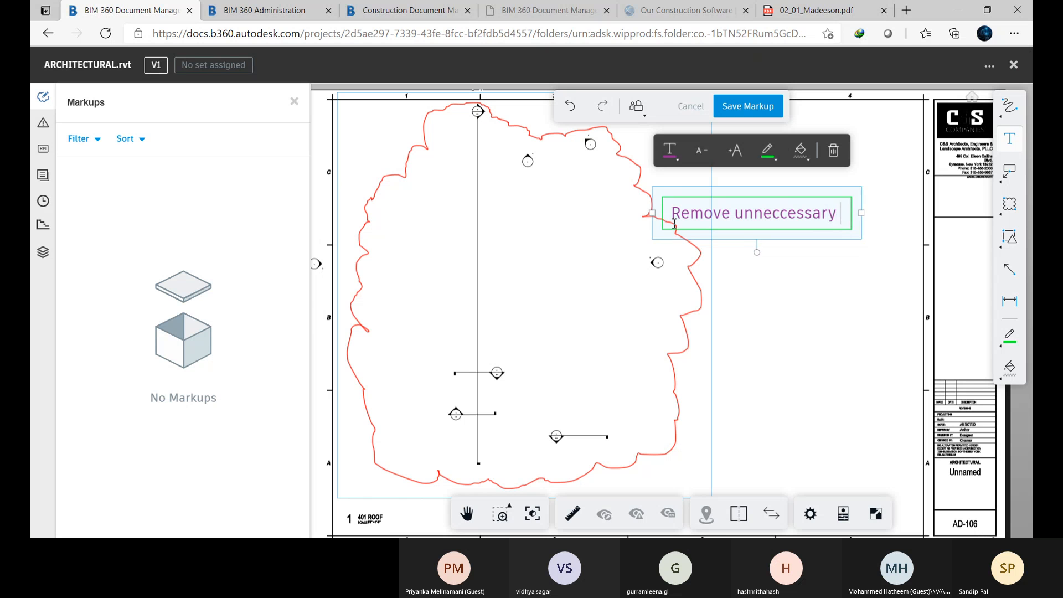
{"action": "type", "text": "Leve"}
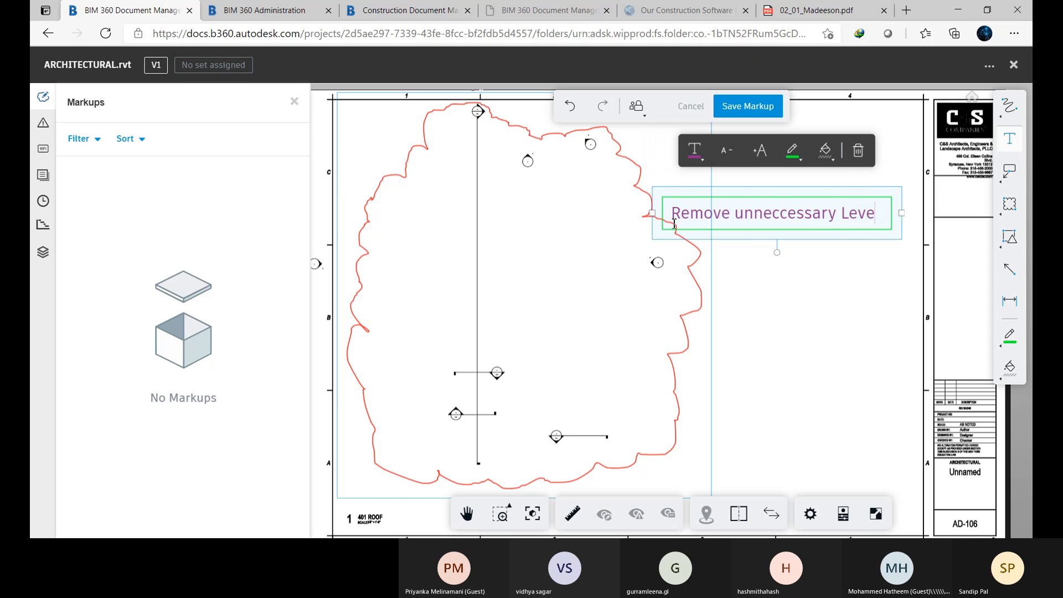
{"action": "type", "text": "ls"}
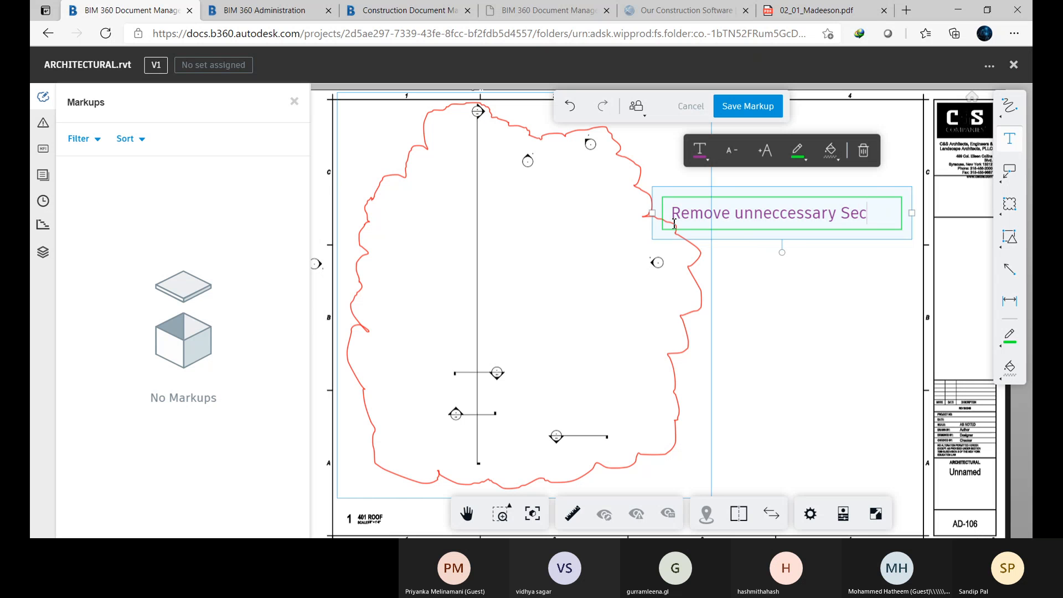
{"action": "type", "text": "n Lines"}
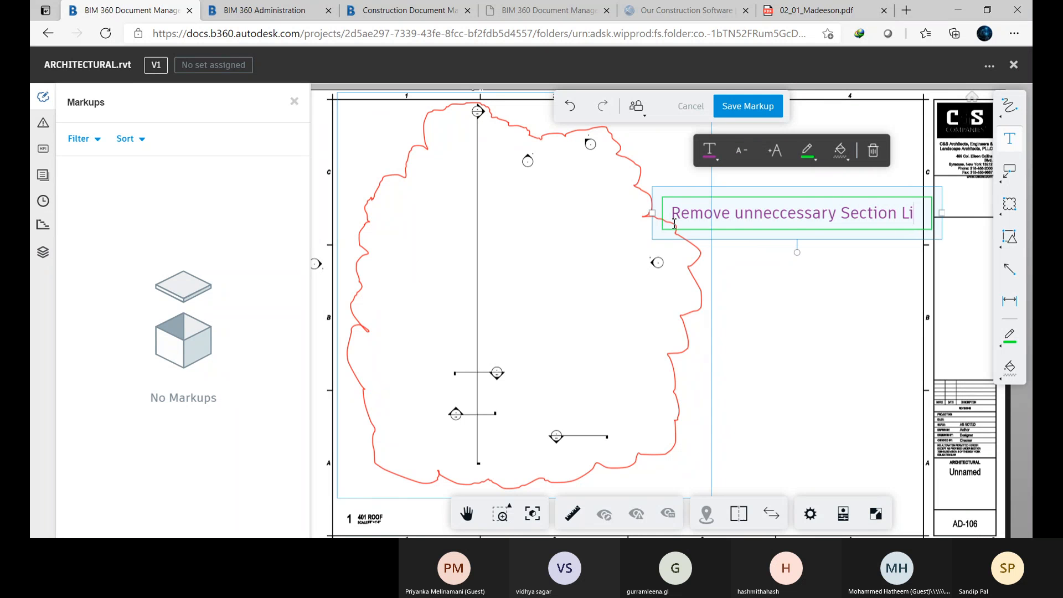
{"action": "left_click", "coordinate": [761, 301]}
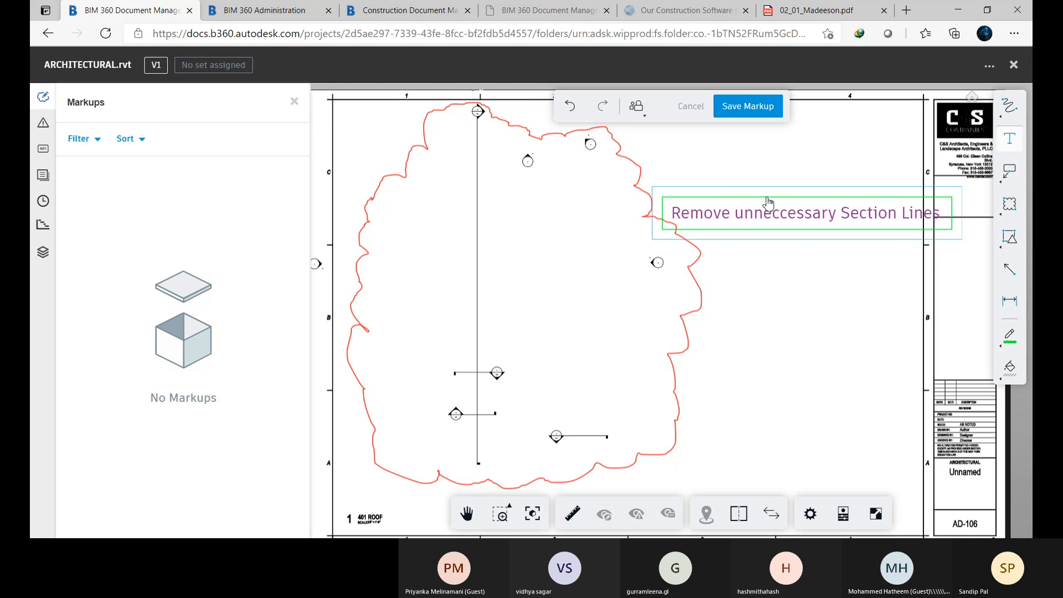
- Move the text note to the middle of the cloud and save the markup
{"action": "left_click", "coordinate": [884, 214]}
{"action": "left_click_drag", "start_coordinate": [885, 213], "coordinate": [599, 292]}
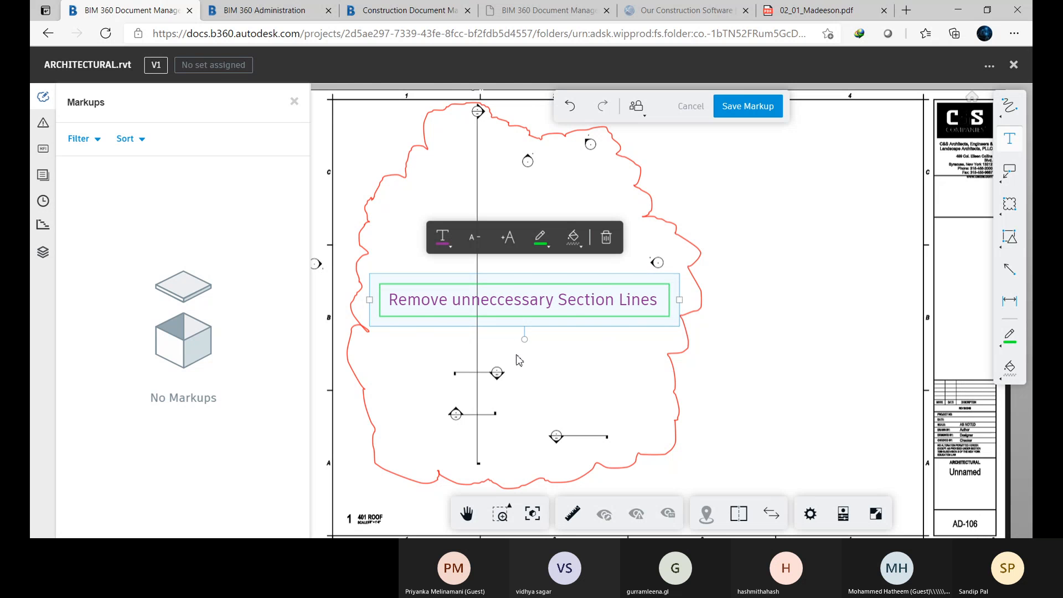
{"action": "mouse_move", "coordinate": [529, 345]}
{"action": "left_mouse_down"}
{"action": "mouse_move", "coordinate": [559, 358]}
{"action": "mouse_move", "coordinate": [500, 359]}
{"action": "mouse_move", "coordinate": [523, 348]}
{"action": "left_mouse_up"}
{"action": "left_click", "coordinate": [751, 111]}
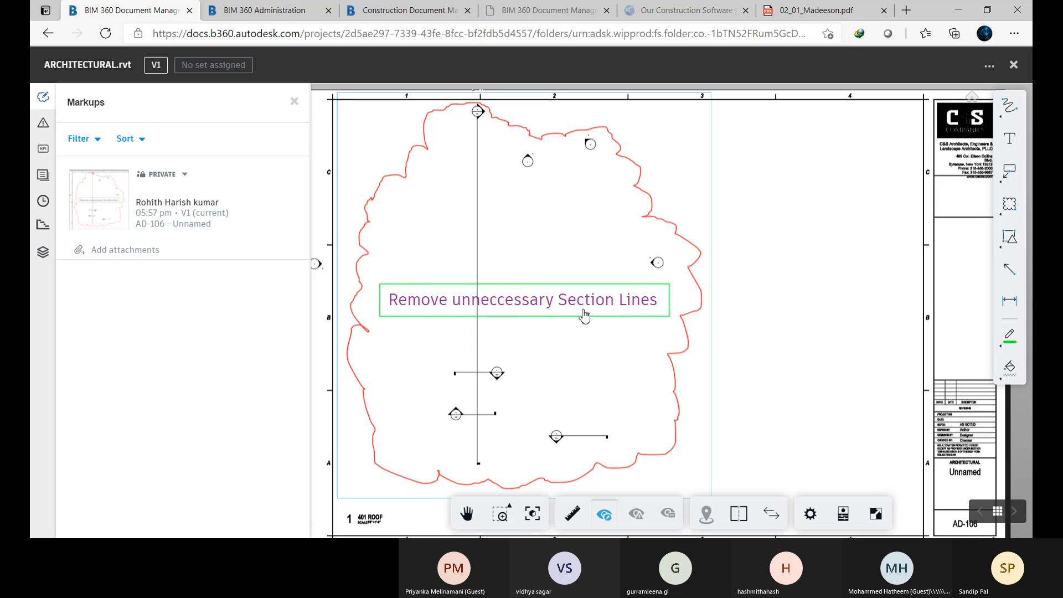
- Change the saved markup from Private to Published so all project members can see it
{"action": "left_click", "coordinate": [184, 175]}
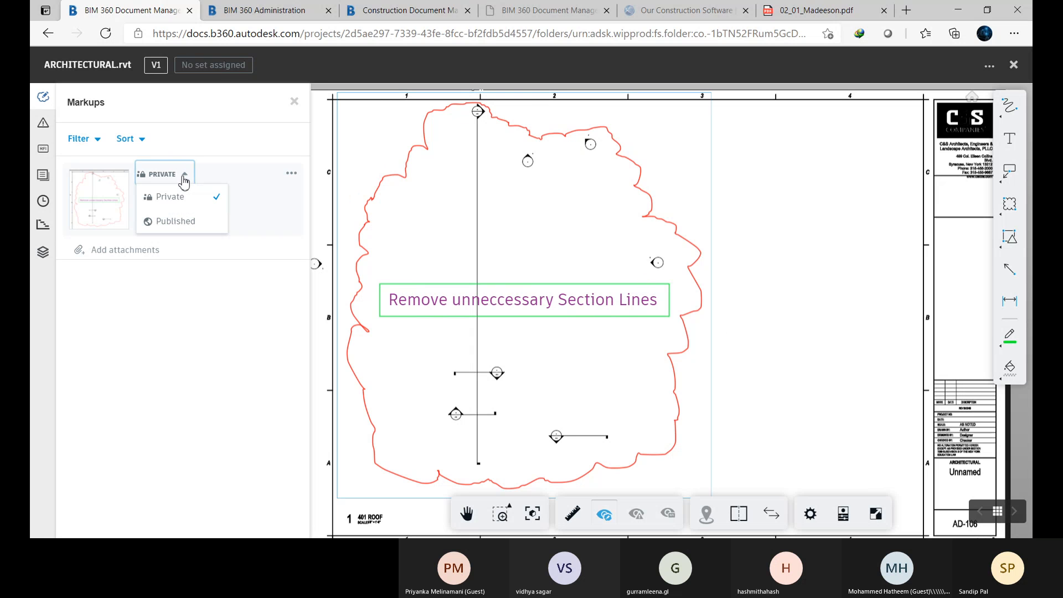
{"action": "left_click", "coordinate": [202, 231]}
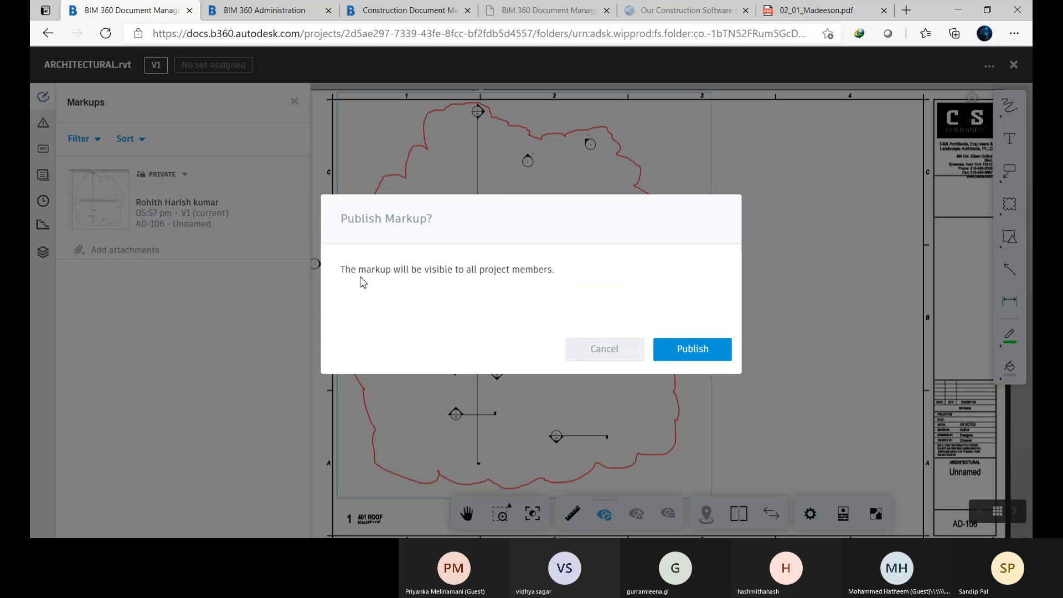
{"action": "left_click", "coordinate": [702, 354]}
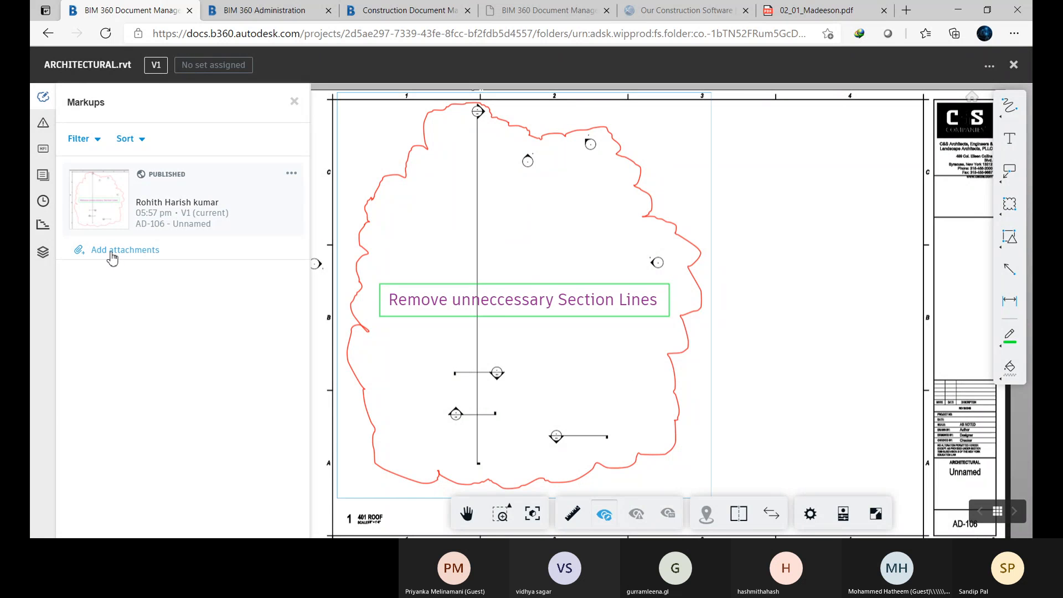
- Browse the Plans and Project Files folders, including Teams, for documents to attach to the markup, and close the selection without attaching any
{"action": "left_click", "coordinate": [80, 250]}
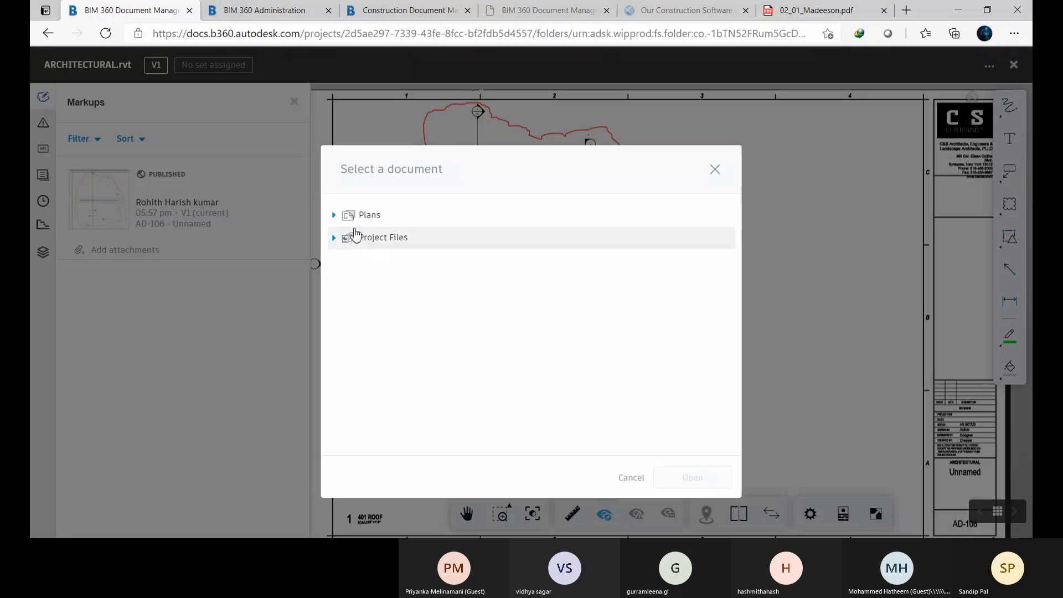
{"action": "left_click", "coordinate": [333, 215]}
{"action": "left_click", "coordinate": [334, 237]}
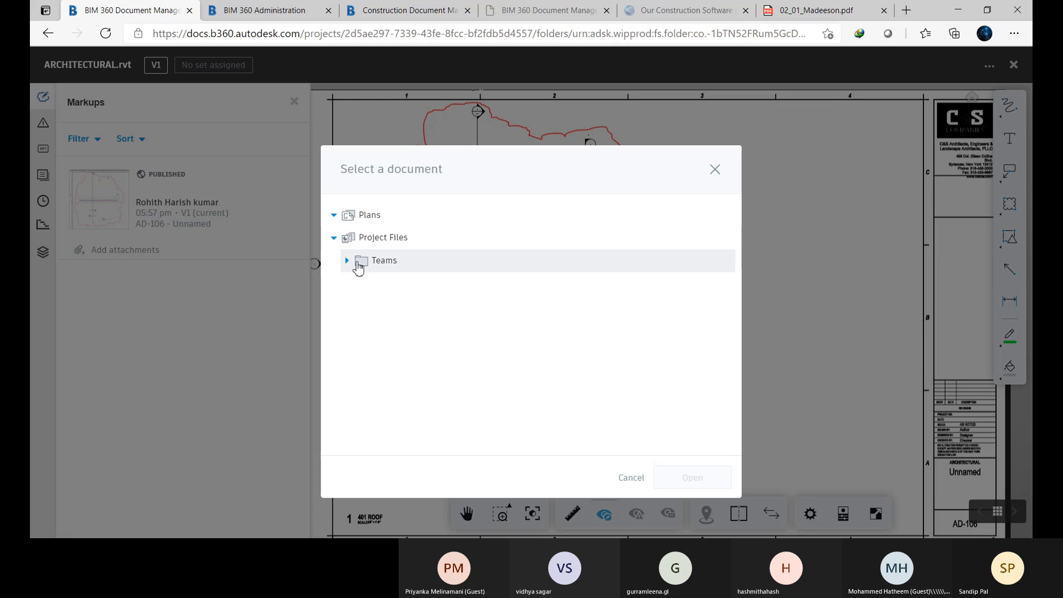
{"action": "left_click", "coordinate": [349, 261]}
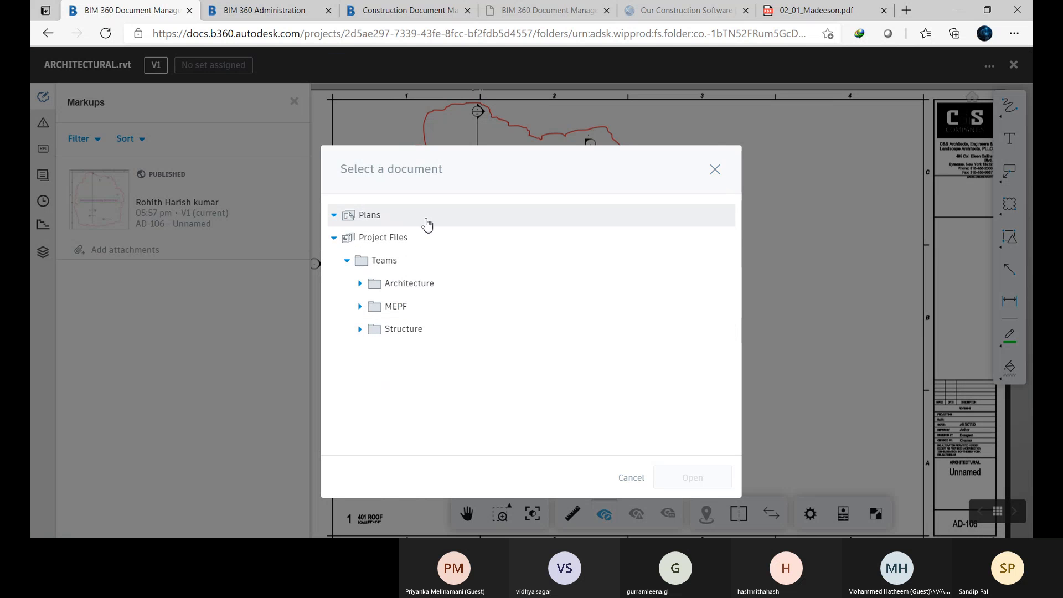
{"action": "left_click", "coordinate": [715, 170]}
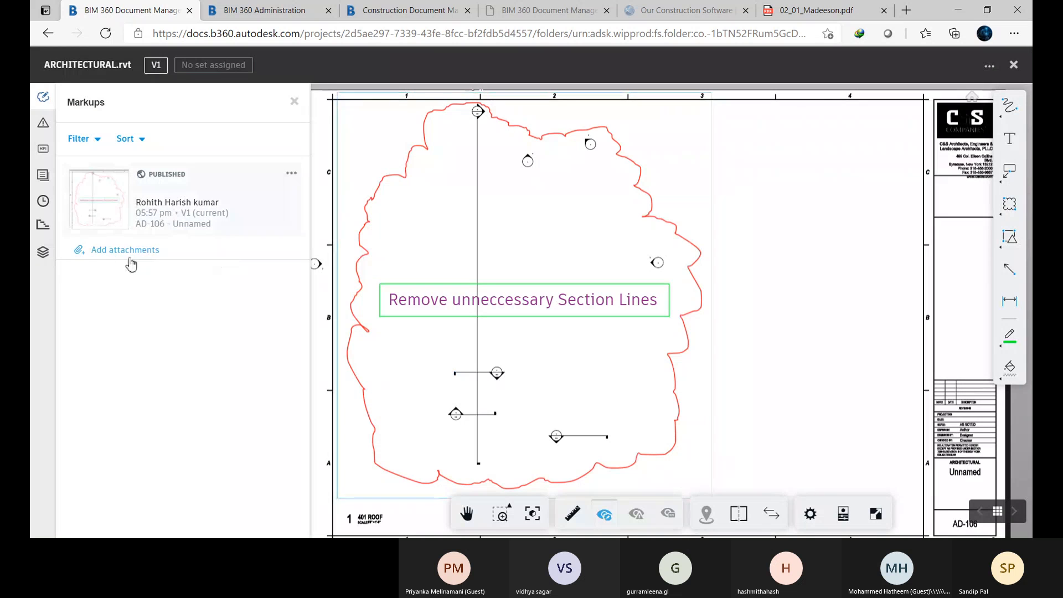
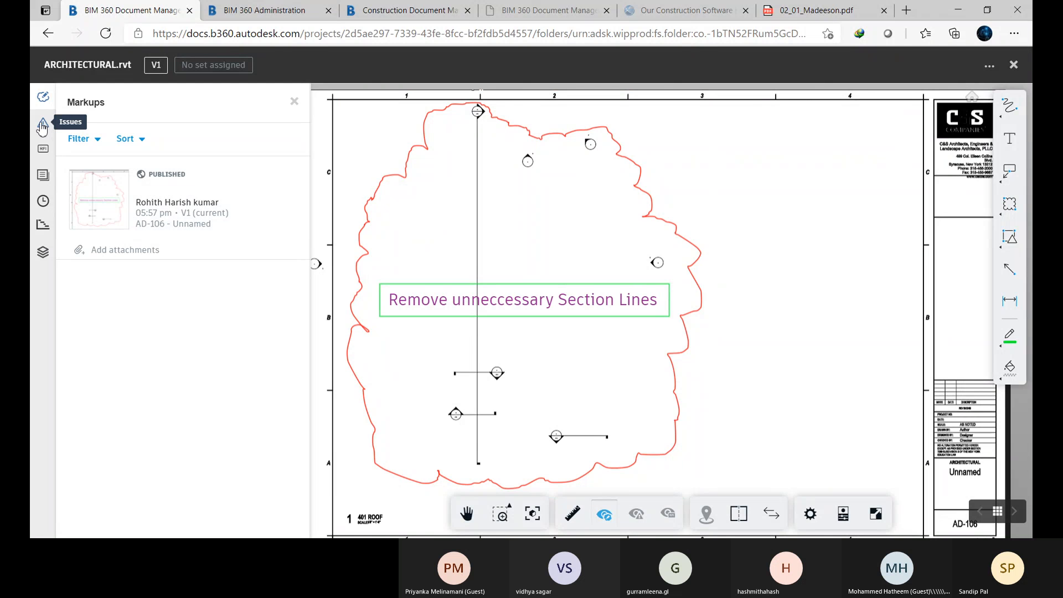
- Check the issues on the current sheet, close ARCHITECTURAL.rvt and view the project's issue list
{"action": "left_click", "coordinate": [42, 124]}
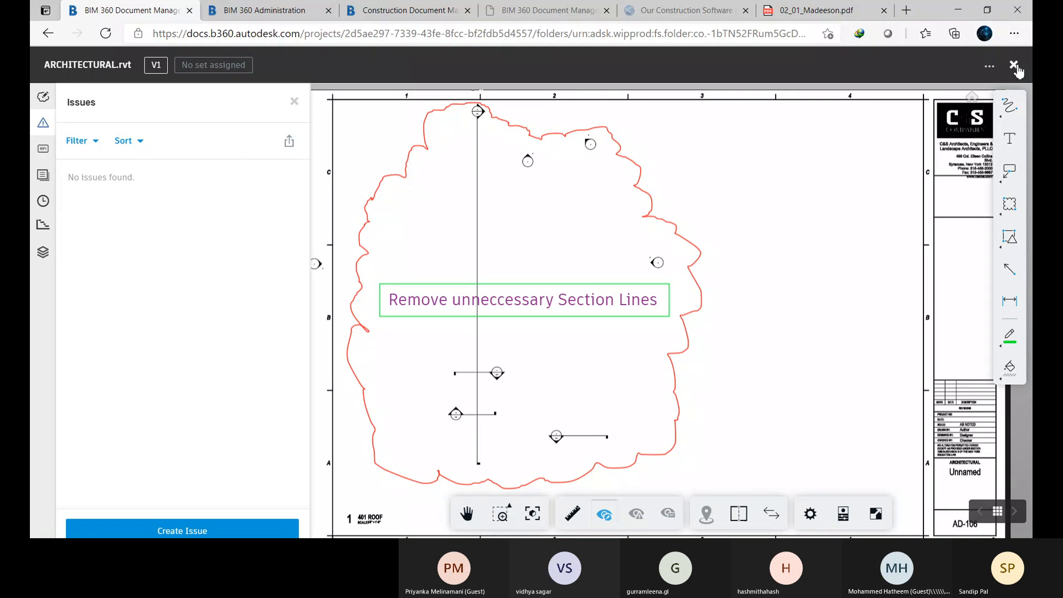
{"action": "left_click", "coordinate": [1014, 65]}
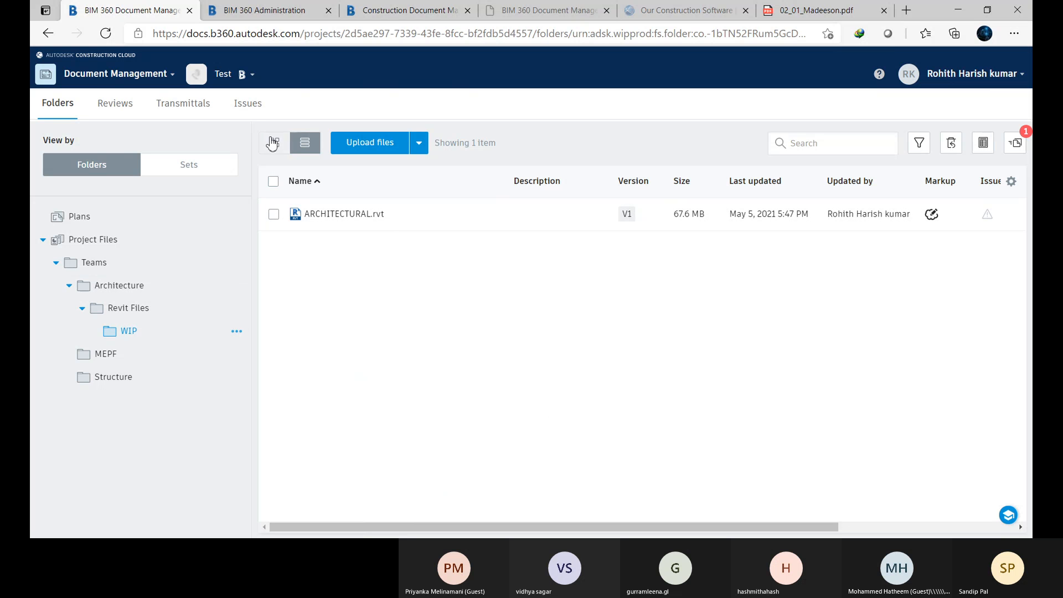
{"action": "left_click", "coordinate": [250, 107]}
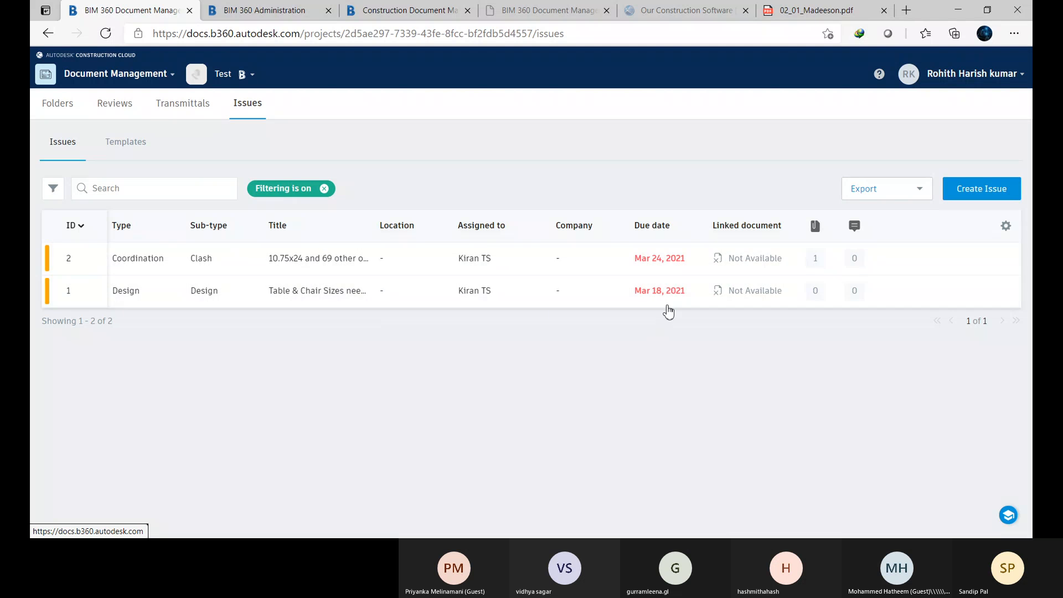
- Examine the fields and type options of the new issue form, and close it without creating an issue
{"action": "left_click", "coordinate": [984, 190]}
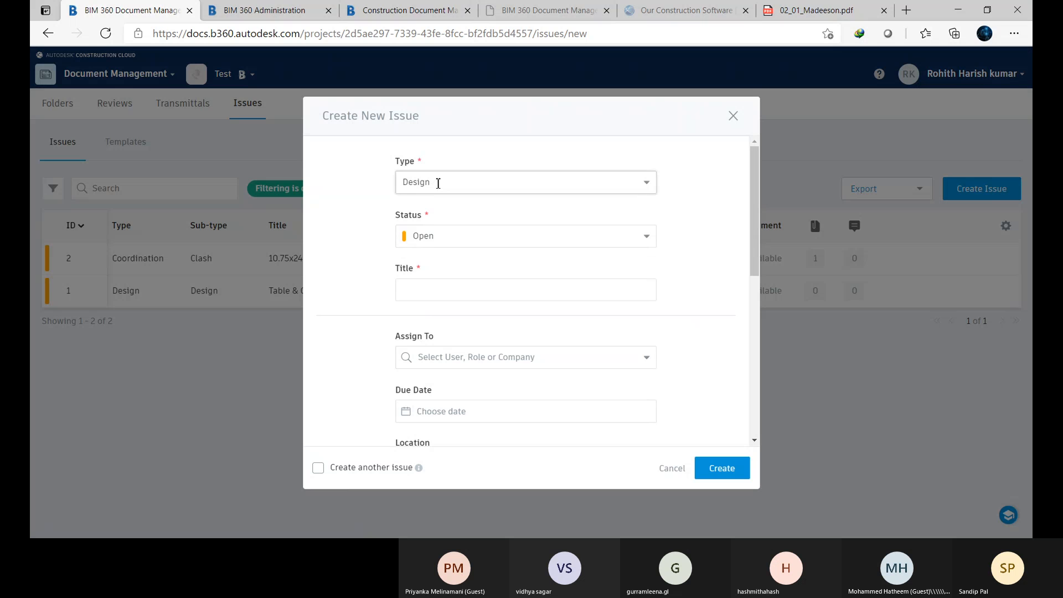
{"action": "scroll", "coordinate": [480, 349], "scroll_direction": "down", "scroll_amount": 1}
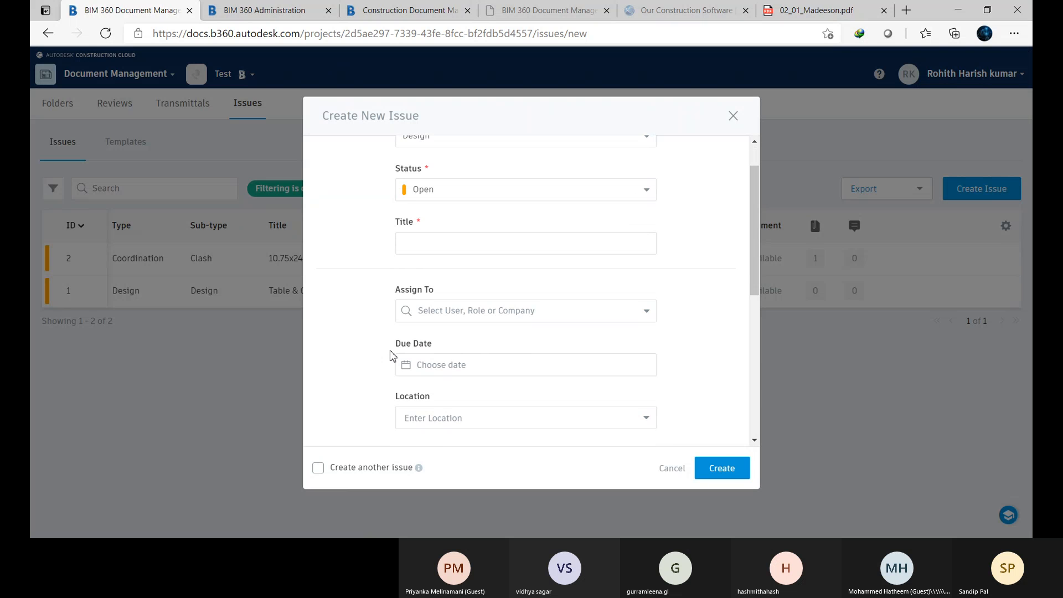
{"action": "scroll", "coordinate": [459, 321], "scroll_direction": "down", "scroll_amount": 1}
{"action": "scroll", "coordinate": [483, 292], "scroll_direction": "down", "scroll_amount": 2}
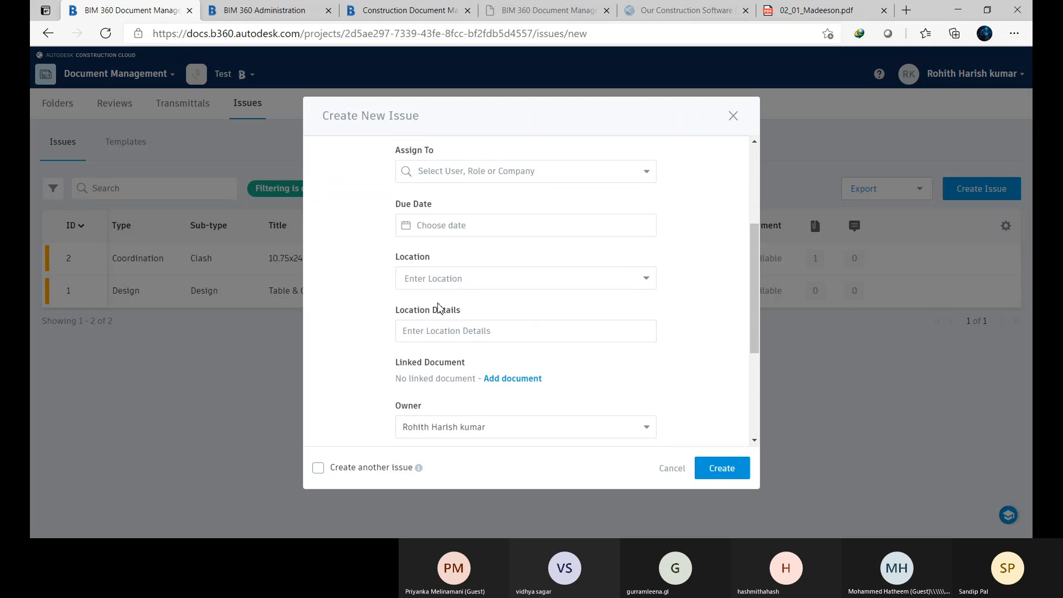
{"action": "scroll", "coordinate": [526, 335], "scroll_direction": "down", "scroll_amount": 2}
{"action": "scroll", "coordinate": [471, 279], "scroll_direction": "up", "scroll_amount": 3}
{"action": "scroll", "coordinate": [471, 280], "scroll_direction": "up", "scroll_amount": 3}
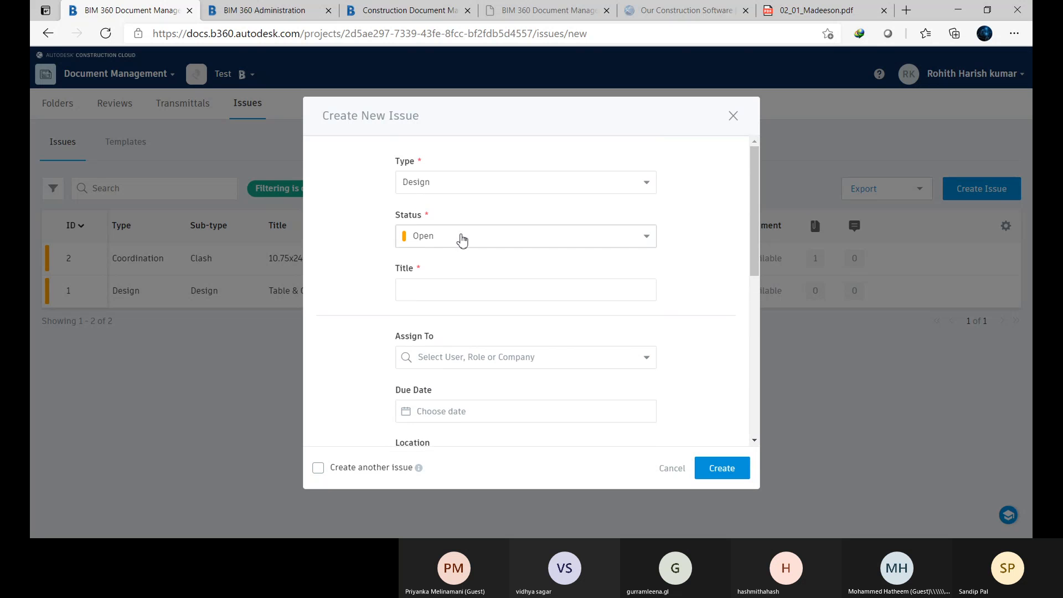
{"action": "left_click", "coordinate": [481, 185]}
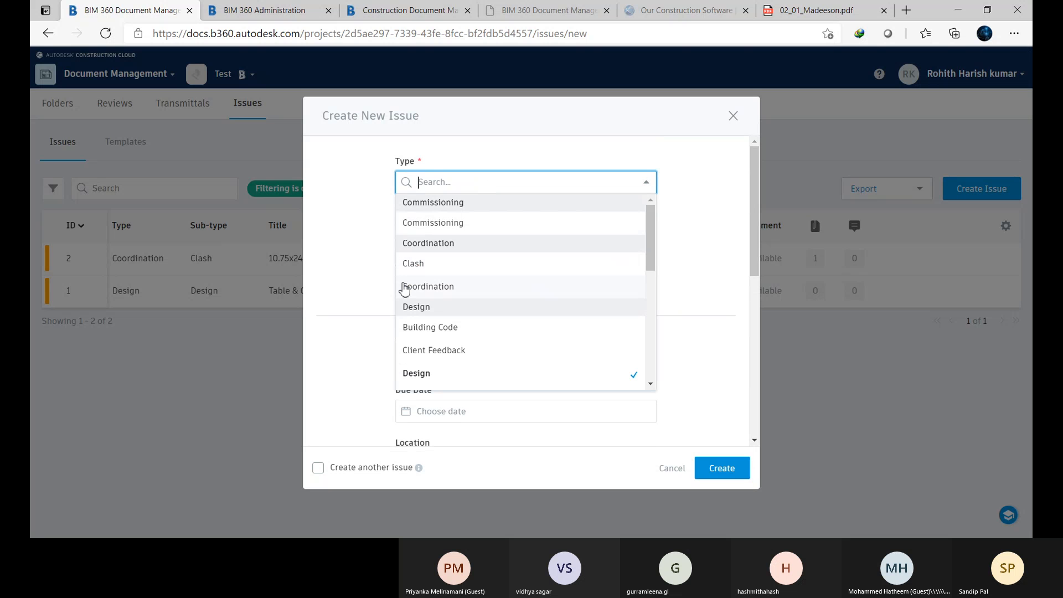
{"action": "left_click", "coordinate": [345, 308]}
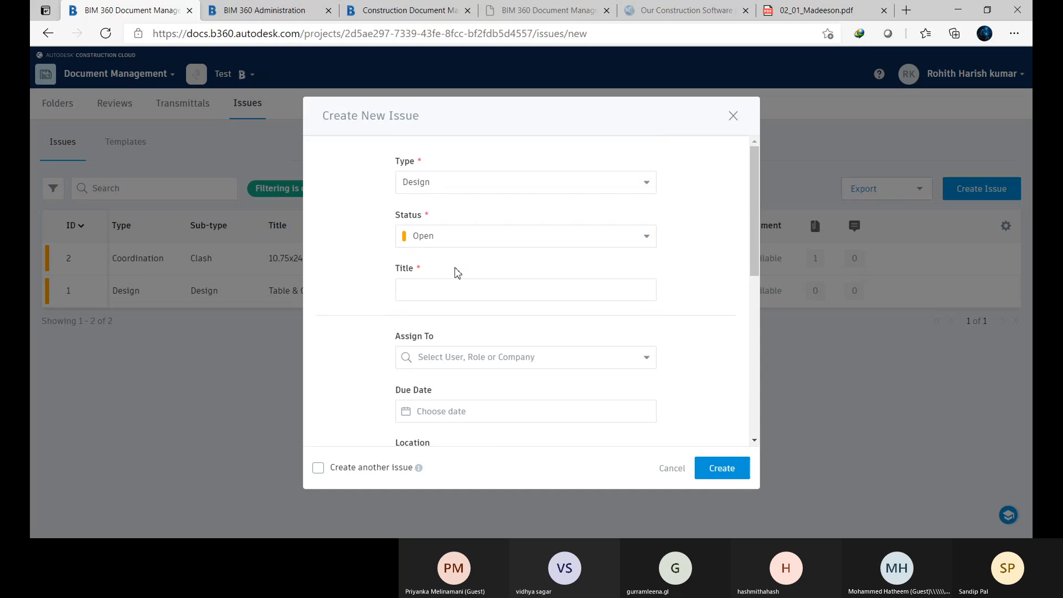
{"action": "scroll", "coordinate": [441, 259], "scroll_direction": "down", "scroll_amount": 7}
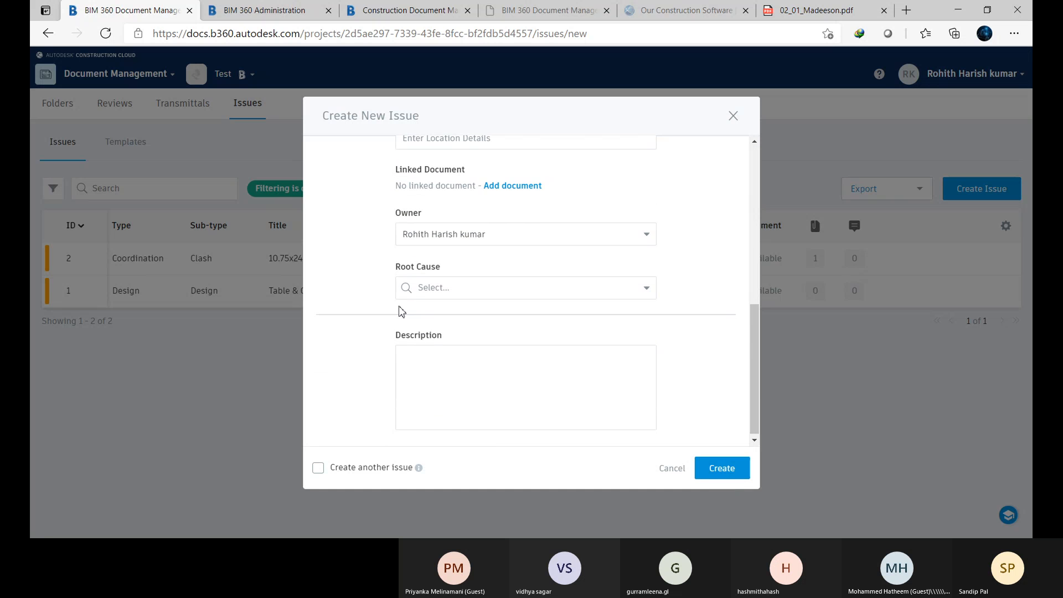
{"action": "left_click", "coordinate": [733, 115]}
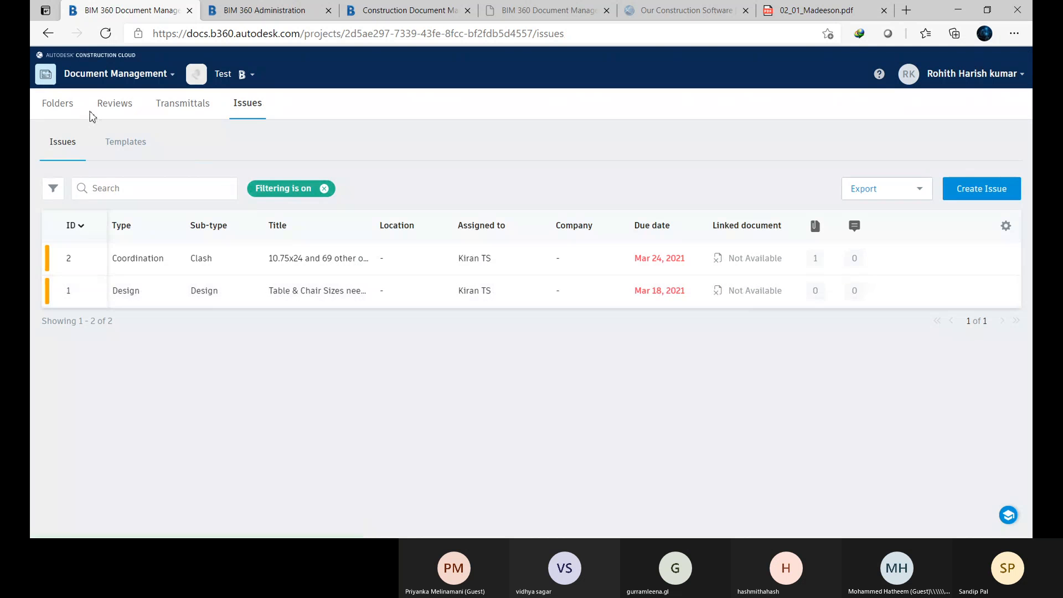
- Open the ready 02_01_Madeeson.pdf upload from the publish log, review its extracted sheet numbers and titles, and publish all its sheets
{"action": "left_click", "coordinate": [60, 105]}
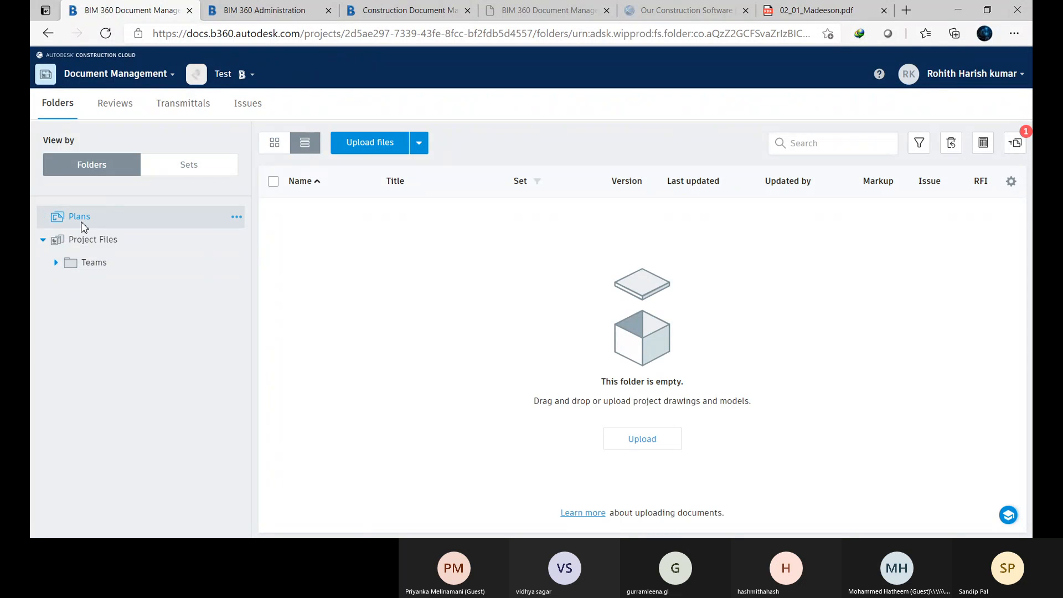
{"action": "left_click", "coordinate": [1017, 144]}
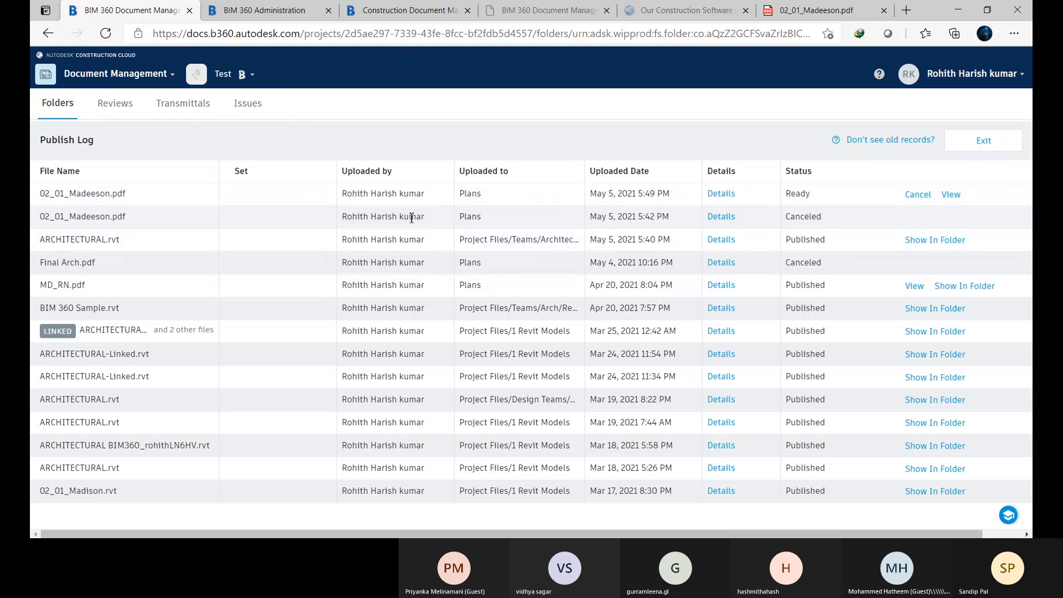
{"action": "left_click", "coordinate": [951, 195]}
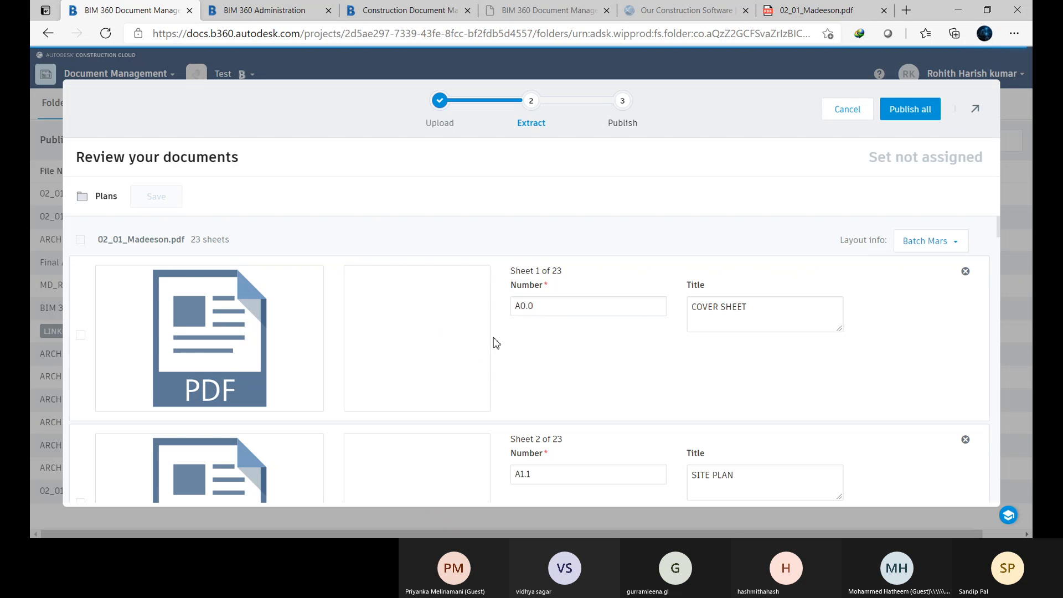
{"action": "mouse_move", "coordinate": [285, 347]}
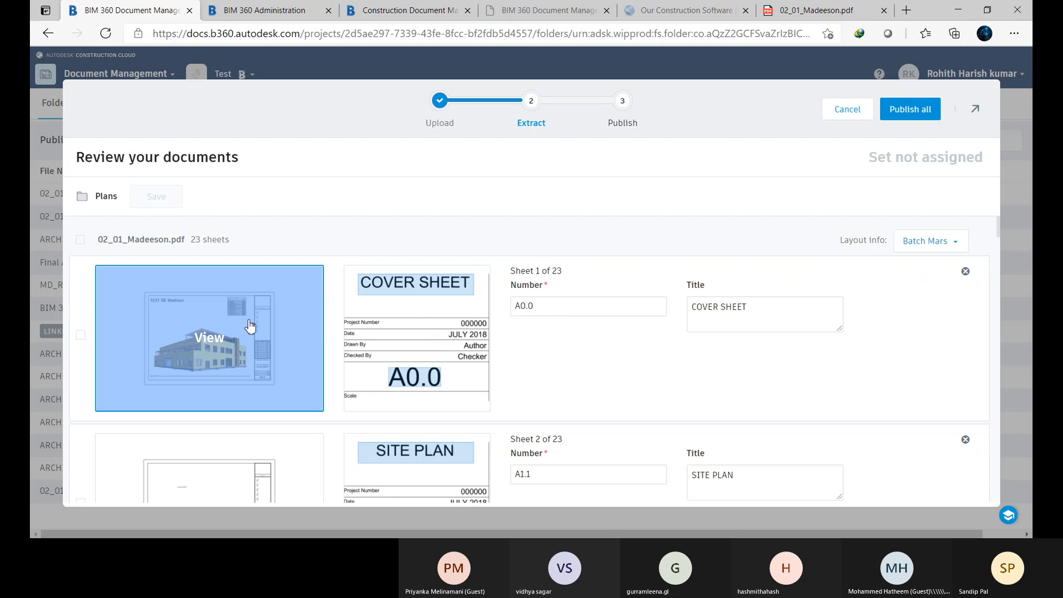
{"action": "scroll", "coordinate": [289, 363], "scroll_direction": "down", "scroll_amount": 2}
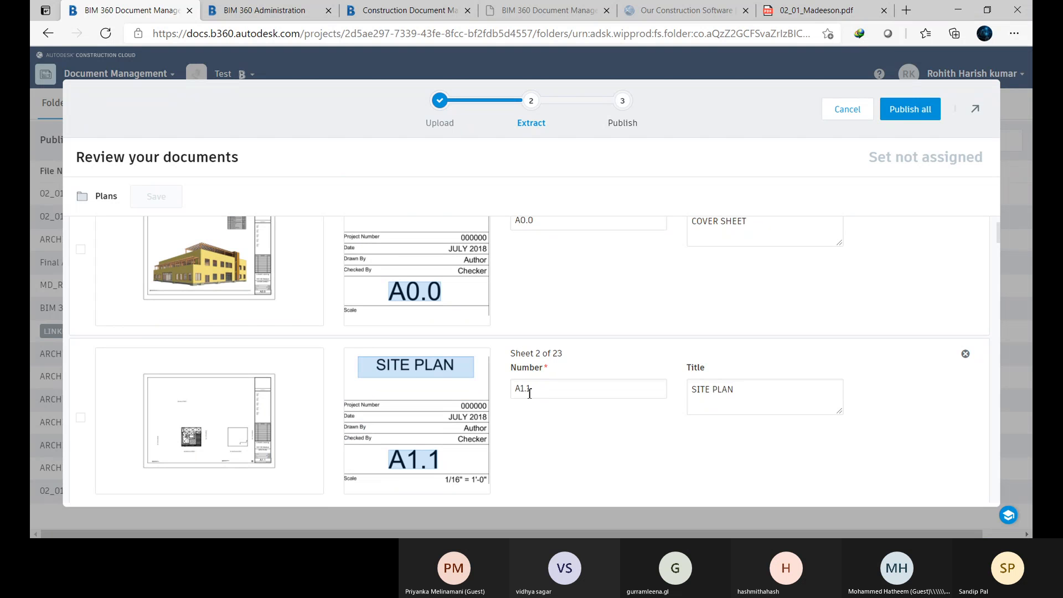
{"action": "scroll", "coordinate": [885, 281], "scroll_direction": "up", "scroll_amount": 2}
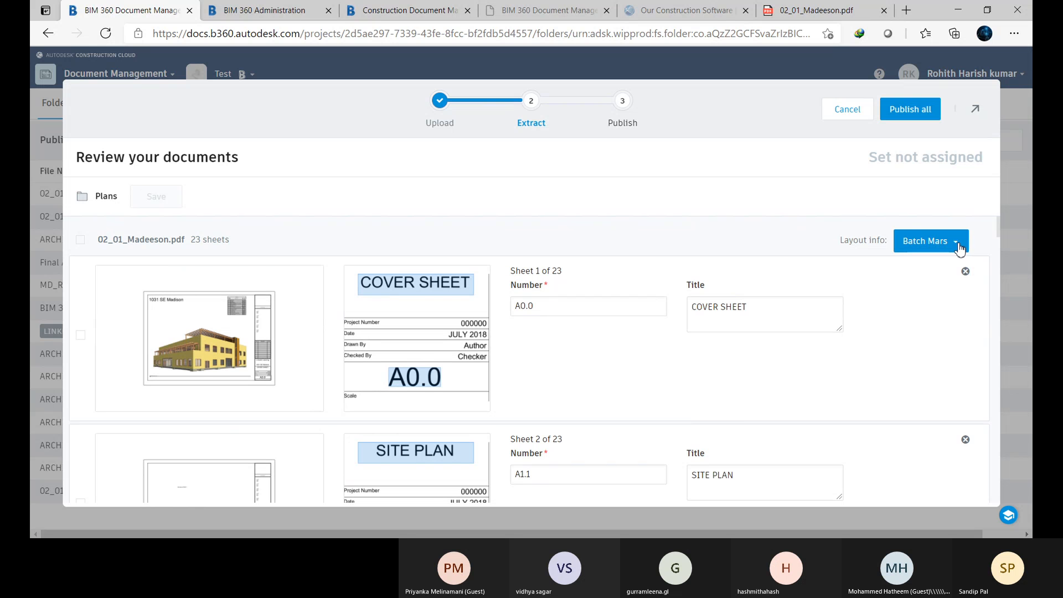
{"action": "scroll", "coordinate": [550, 376], "scroll_direction": "down", "scroll_amount": 5}
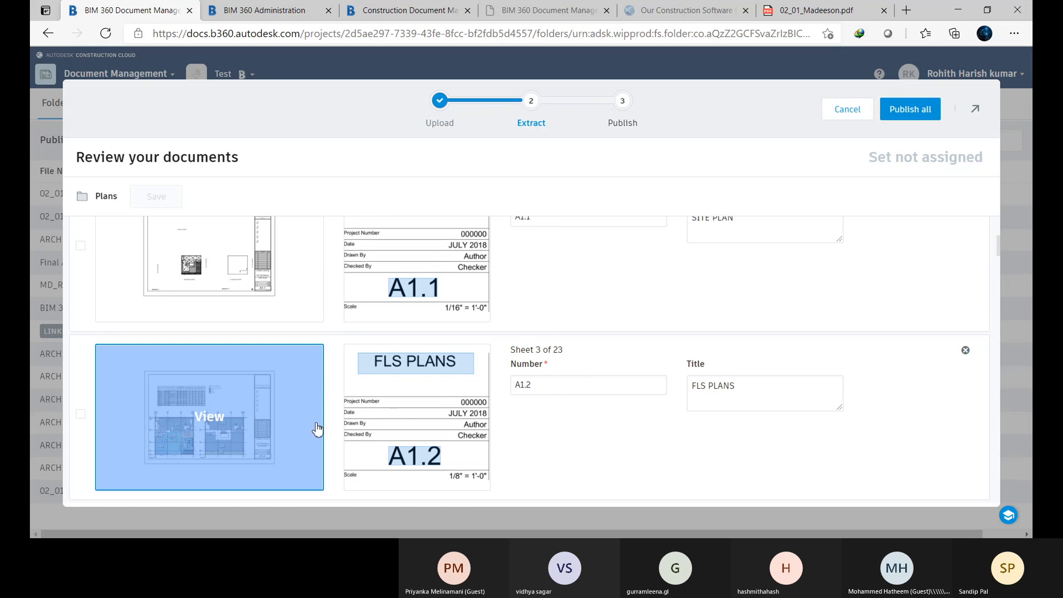
{"action": "left_click", "coordinate": [919, 121]}
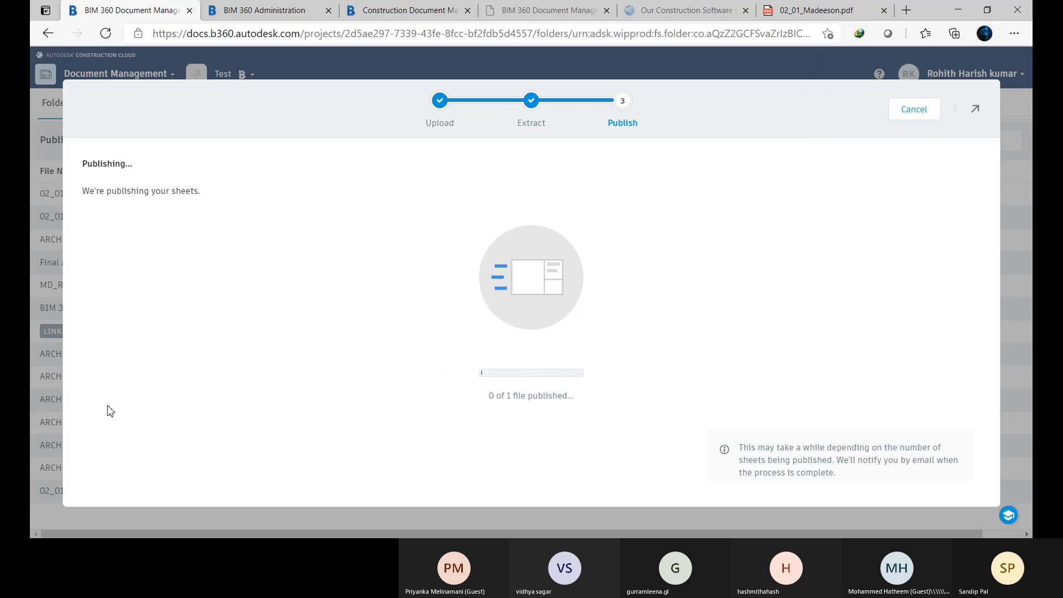
{"action": "left_click", "coordinate": [979, 113]}
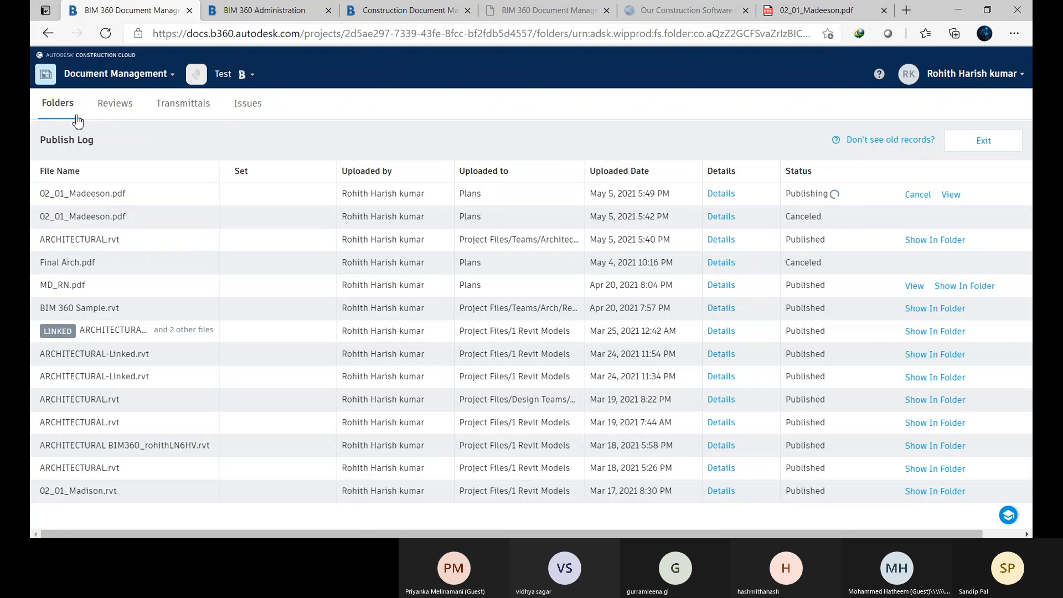
- Create an issue template category named "Design", and leave the new template form without creating a template
{"action": "left_click", "coordinate": [243, 110]}
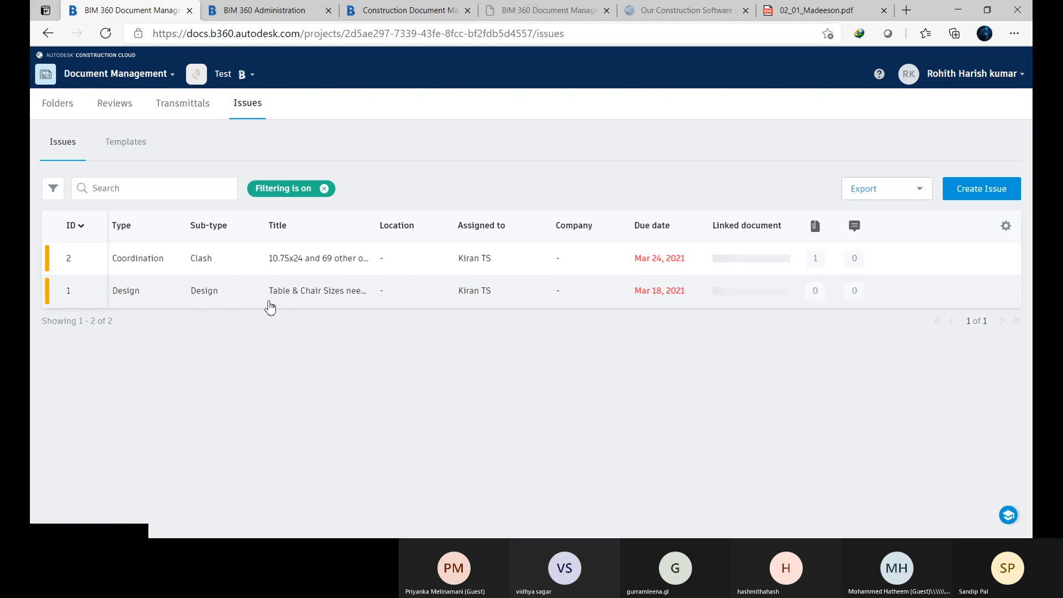
{"action": "left_click", "coordinate": [124, 144]}
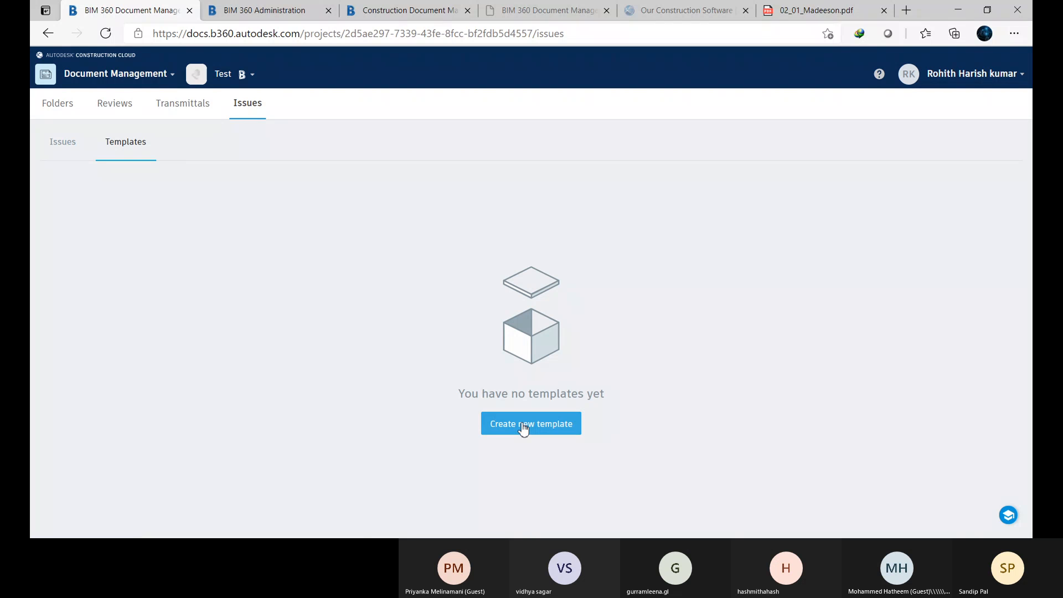
{"action": "left_click", "coordinate": [523, 427]}
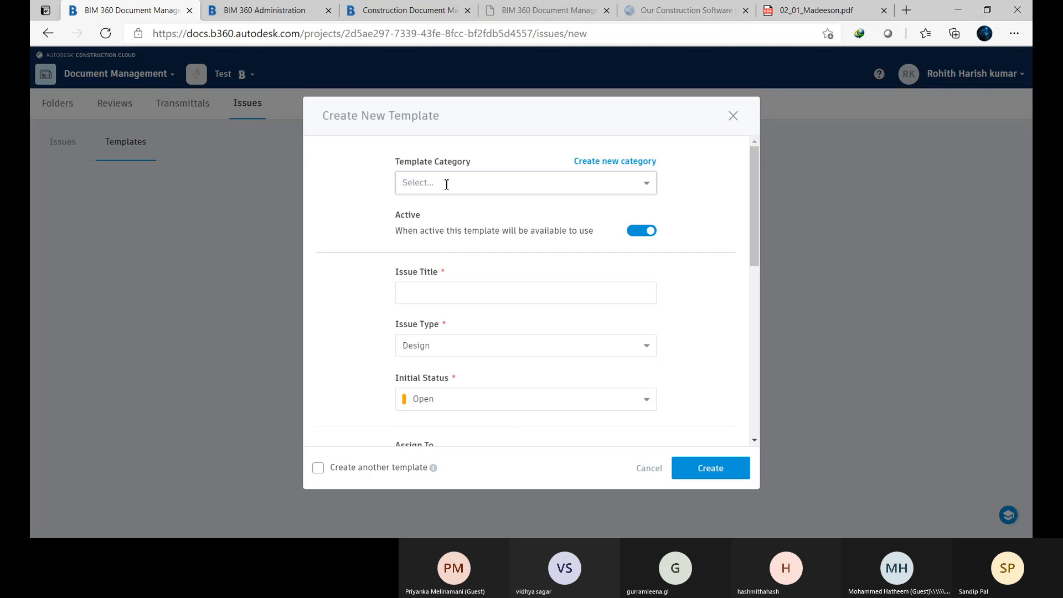
{"action": "left_click", "coordinate": [449, 188]}
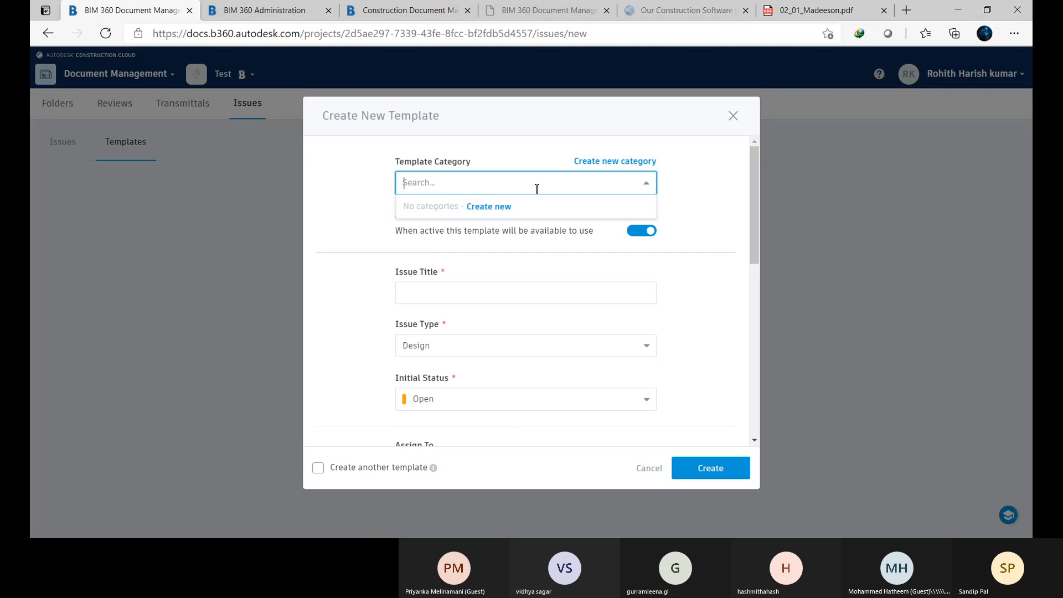
{"action": "left_click", "coordinate": [497, 207]}
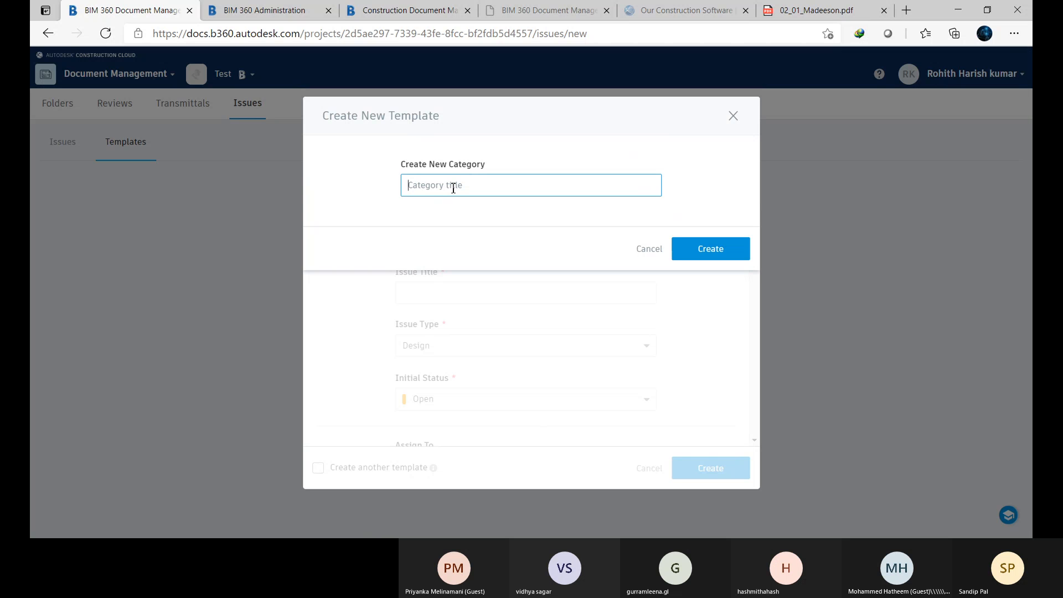
{"action": "type", "text": "Design"}
{"action": "left_click", "coordinate": [707, 249]}
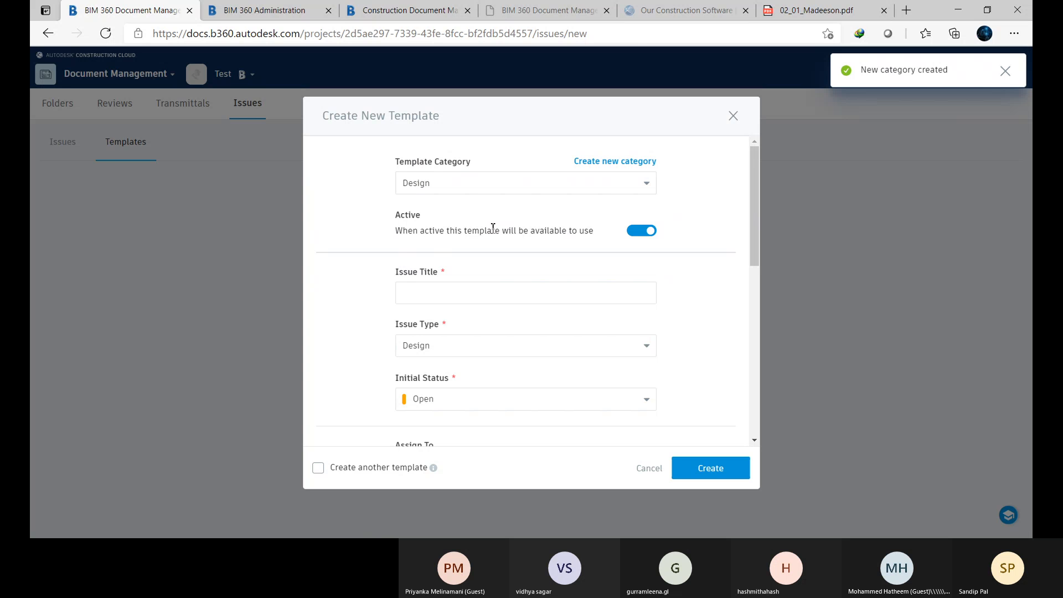
{"action": "left_click", "coordinate": [435, 293]}
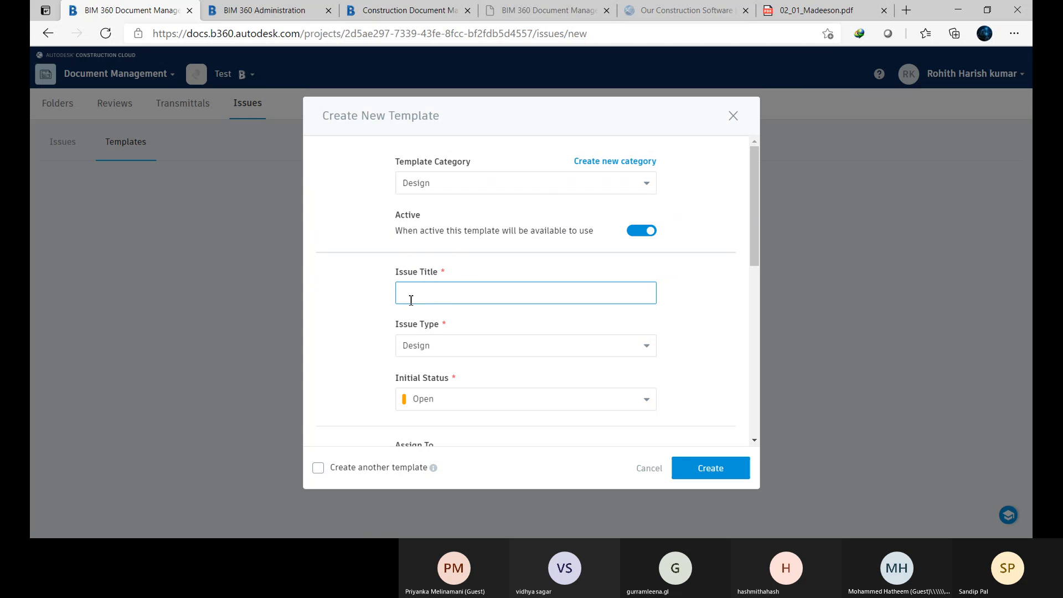
{"action": "left_click", "coordinate": [652, 471]}
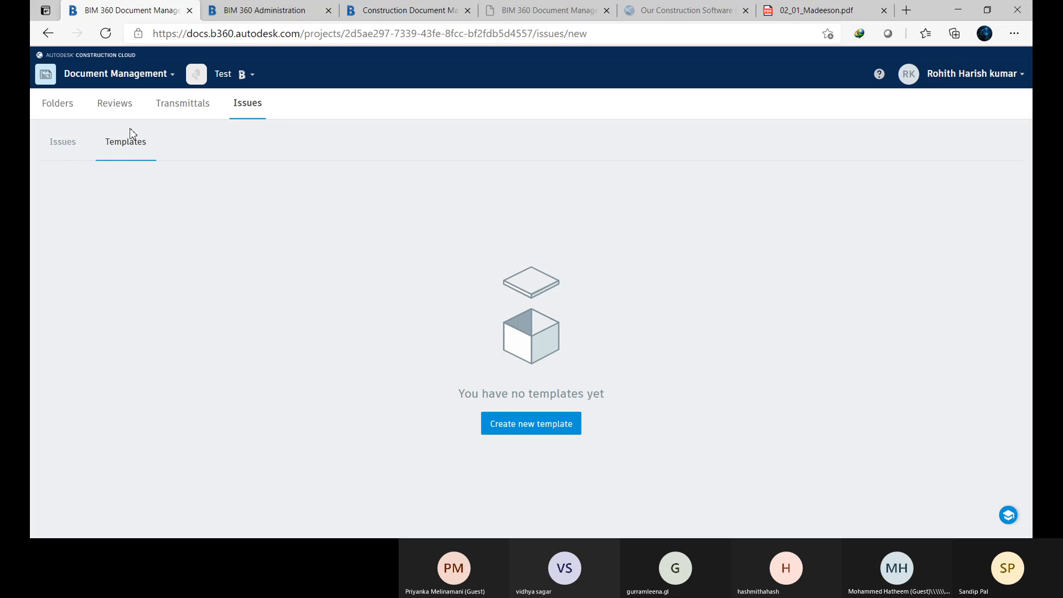
- Check the publish status of 02_01_Madeeson.pdf in the publish log and show its sheets in their folder
{"action": "left_click", "coordinate": [54, 109]}
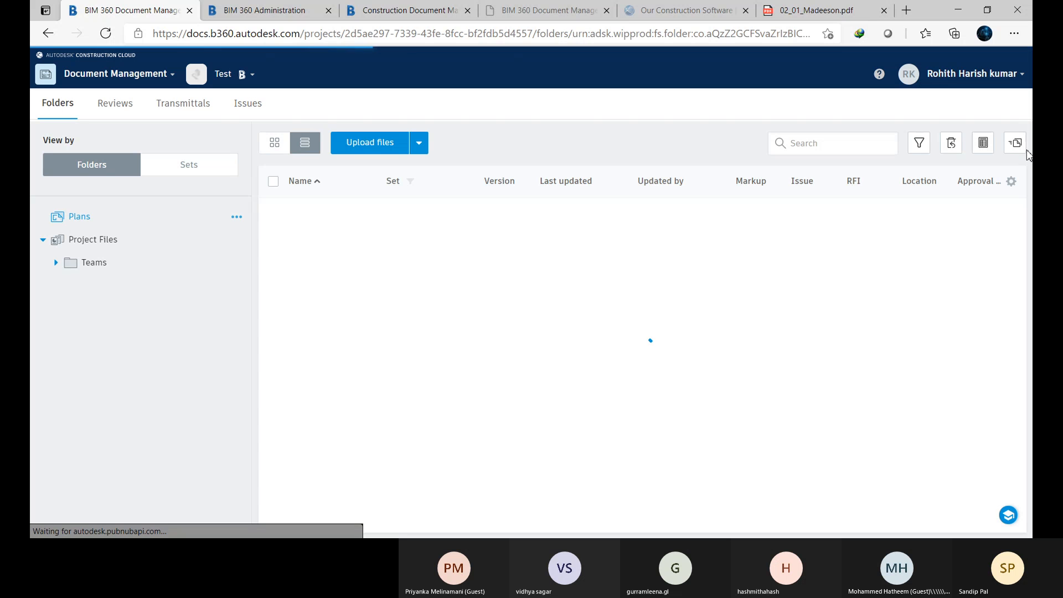
{"action": "left_click", "coordinate": [1015, 143]}
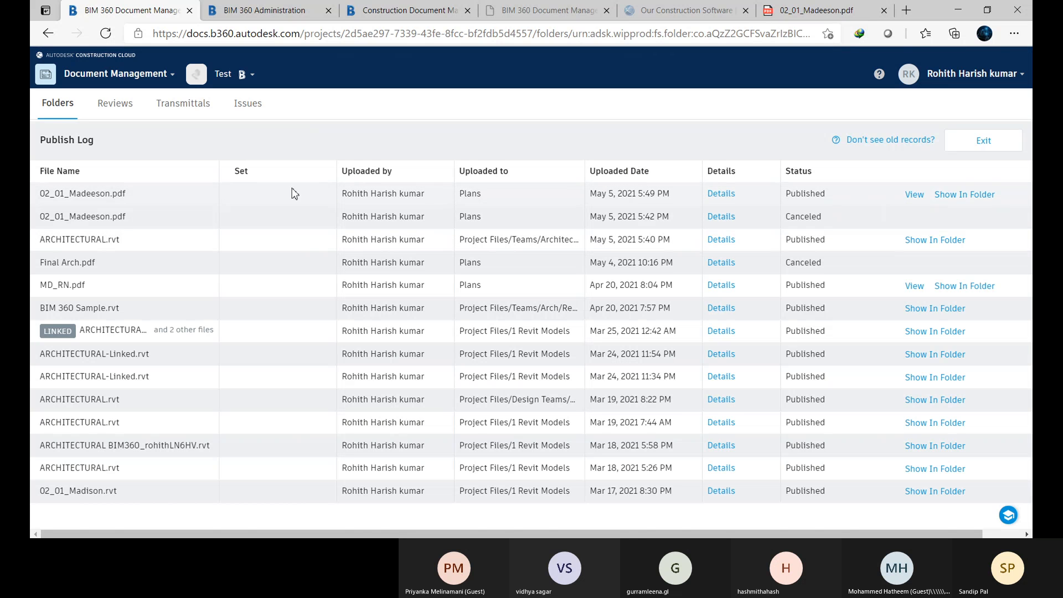
{"action": "left_click", "coordinate": [962, 197]}
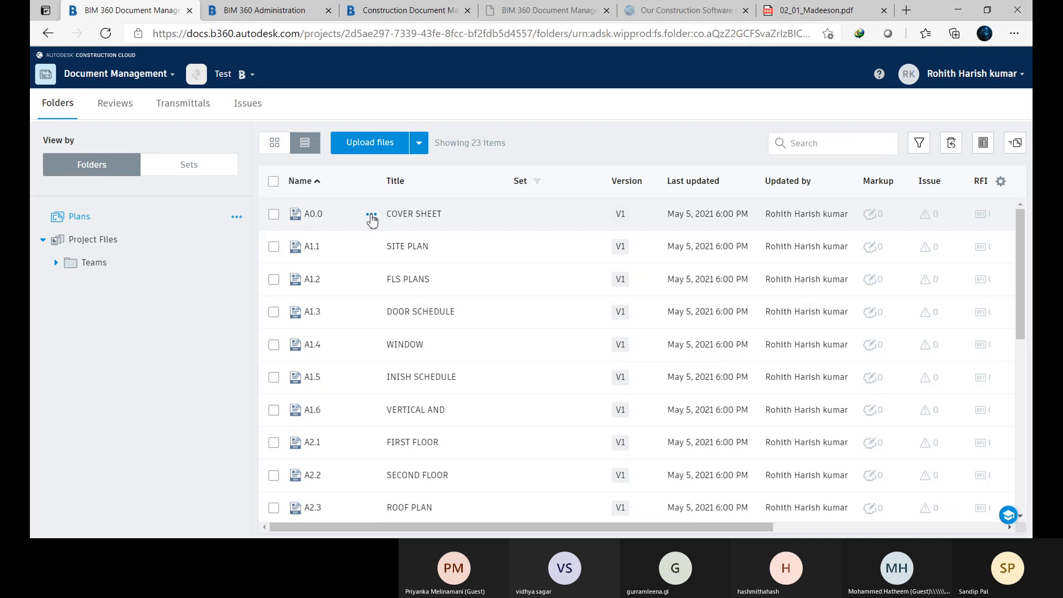
- View the actions available for the COVER SHEET in Plans, and open sheet A0.0
{"action": "left_click", "coordinate": [371, 216]}
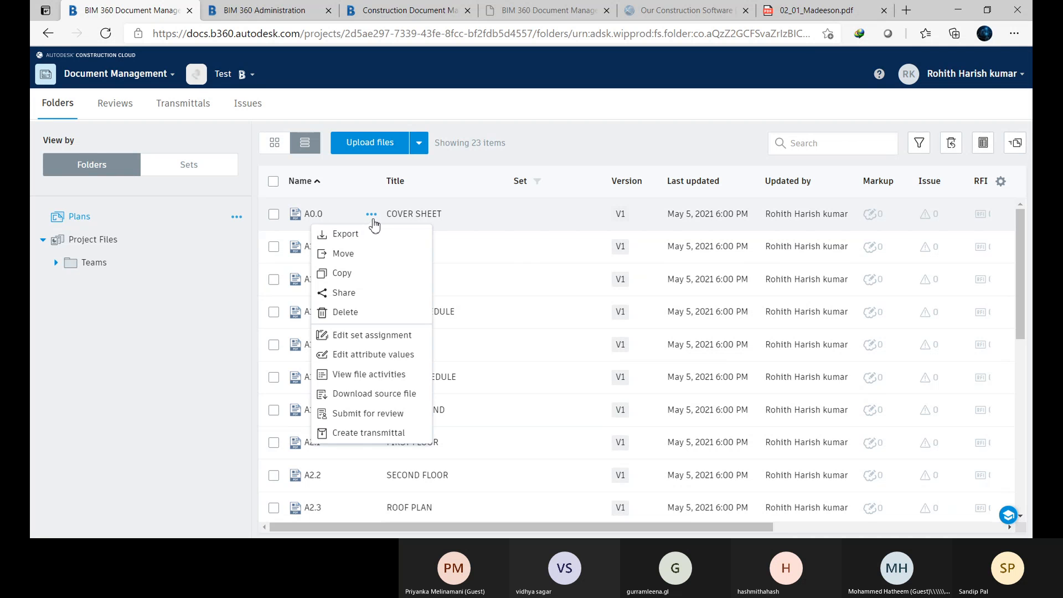
{"action": "left_click", "coordinate": [441, 214]}
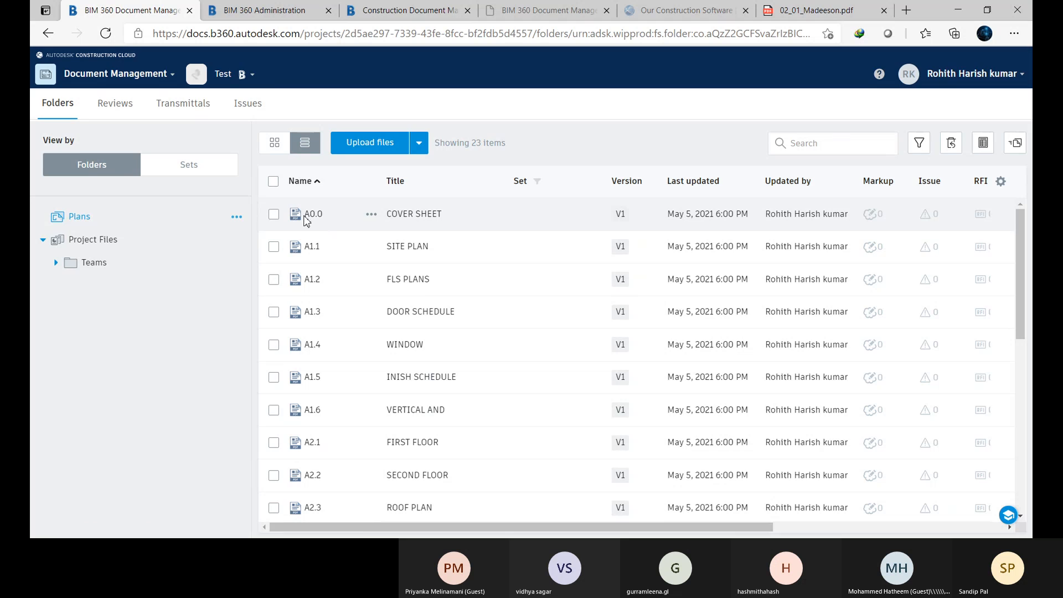
{"action": "left_click", "coordinate": [306, 218]}
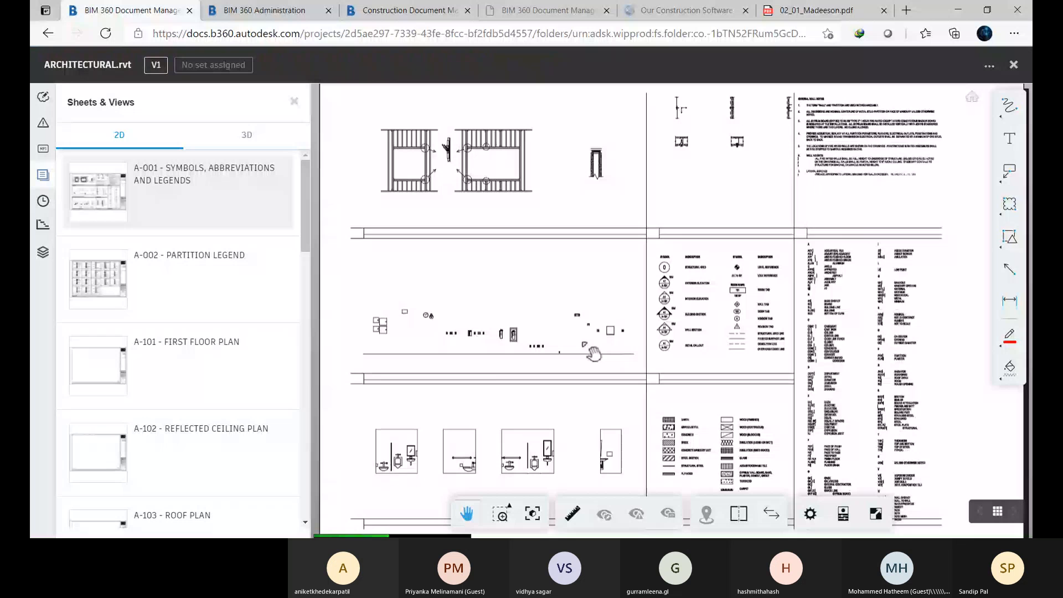
- Start a new issue on sheet A-001 of ARCHITECTURAL.rvt
{"action": "left_click", "coordinate": [43, 124]}
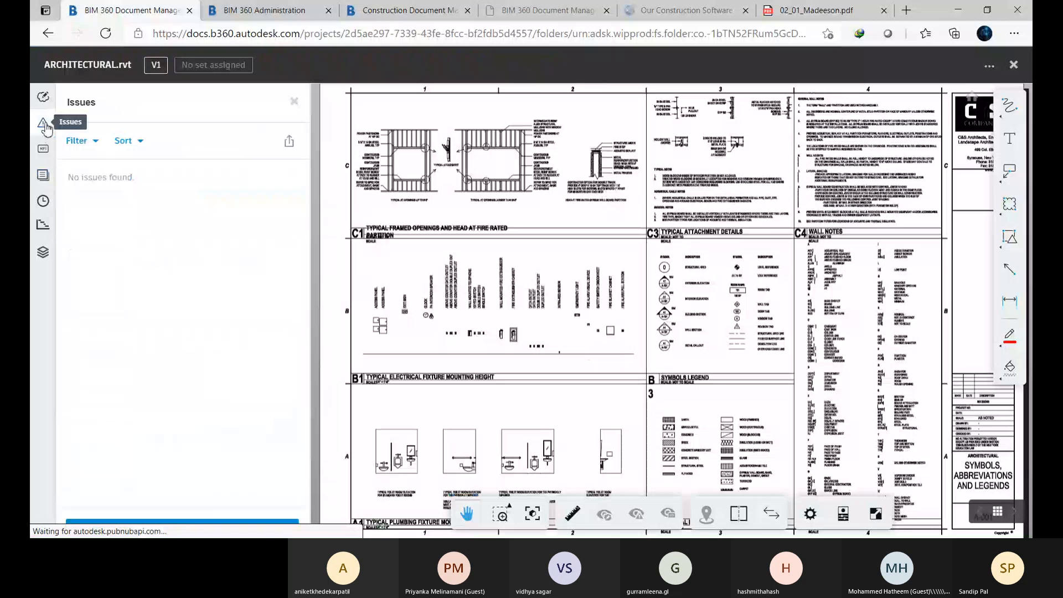
{"action": "left_click", "coordinate": [222, 527]}
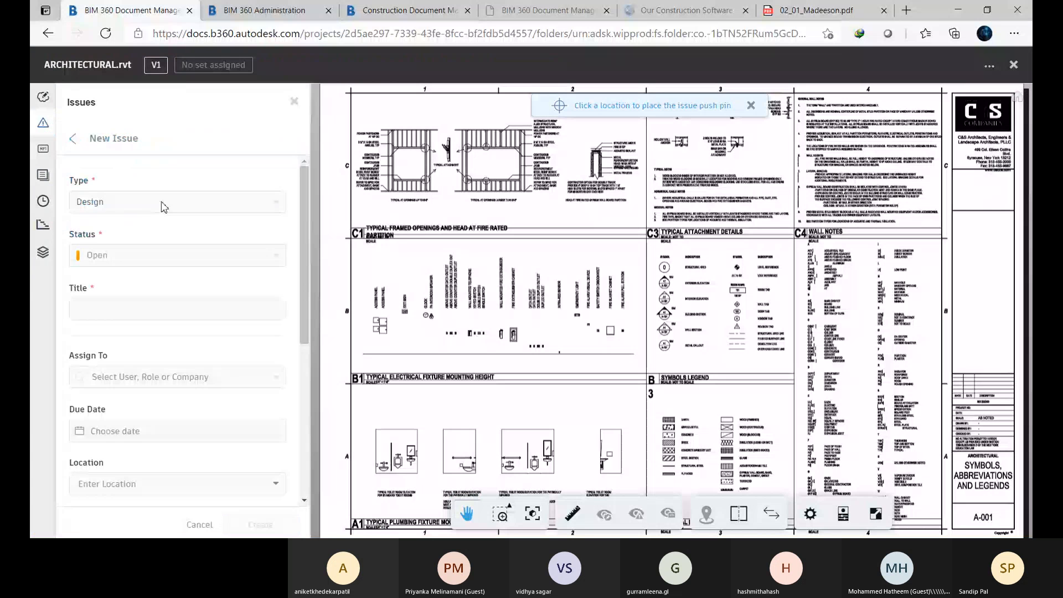
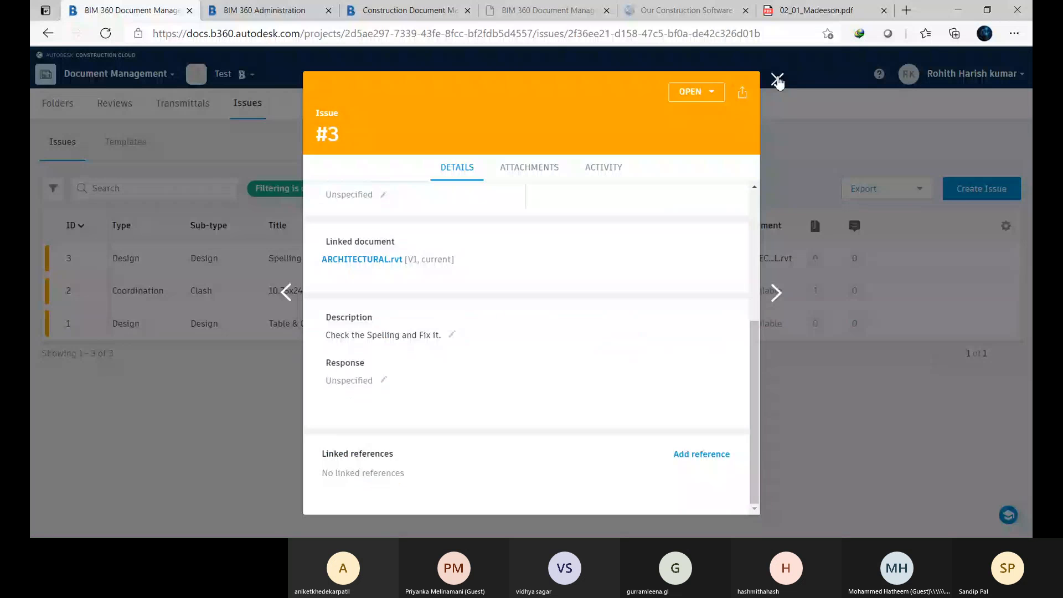
- Close the details of issue #3 and view the project's document reviews
{"action": "left_click", "coordinate": [777, 81]}
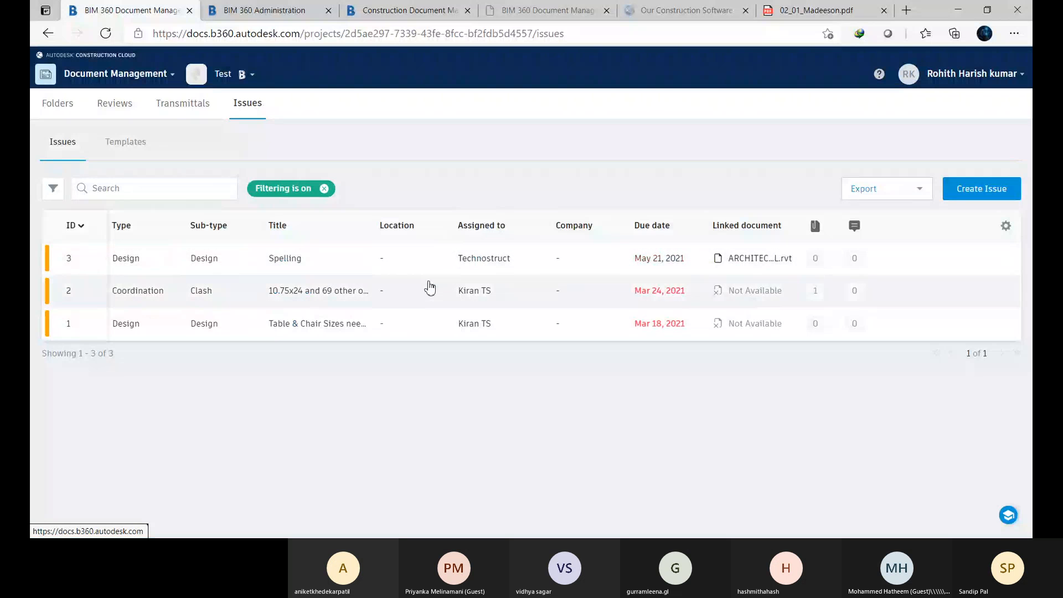
{"action": "left_click", "coordinate": [119, 106]}
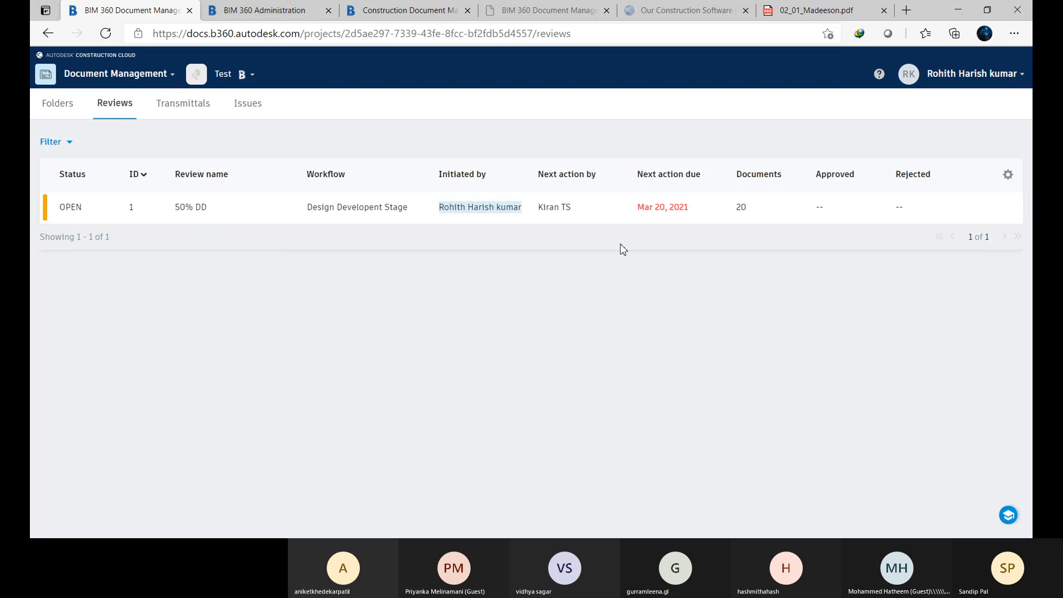
- Add a subfolder named "Sheets" to the Plans folder
{"action": "left_click", "coordinate": [61, 105]}
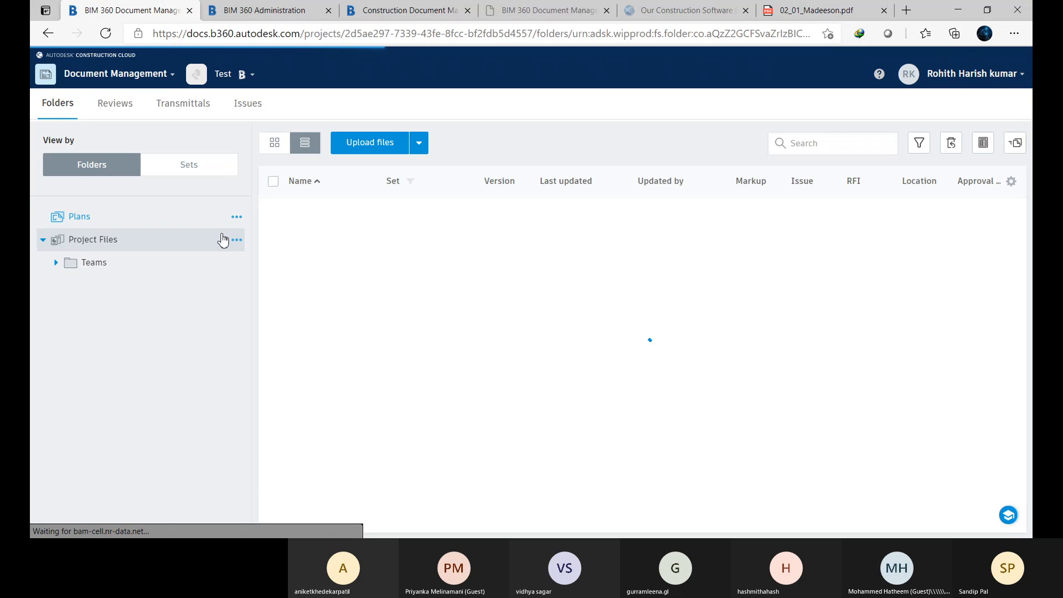
{"action": "left_click", "coordinate": [273, 214]}
{"action": "left_click", "coordinate": [274, 182]}
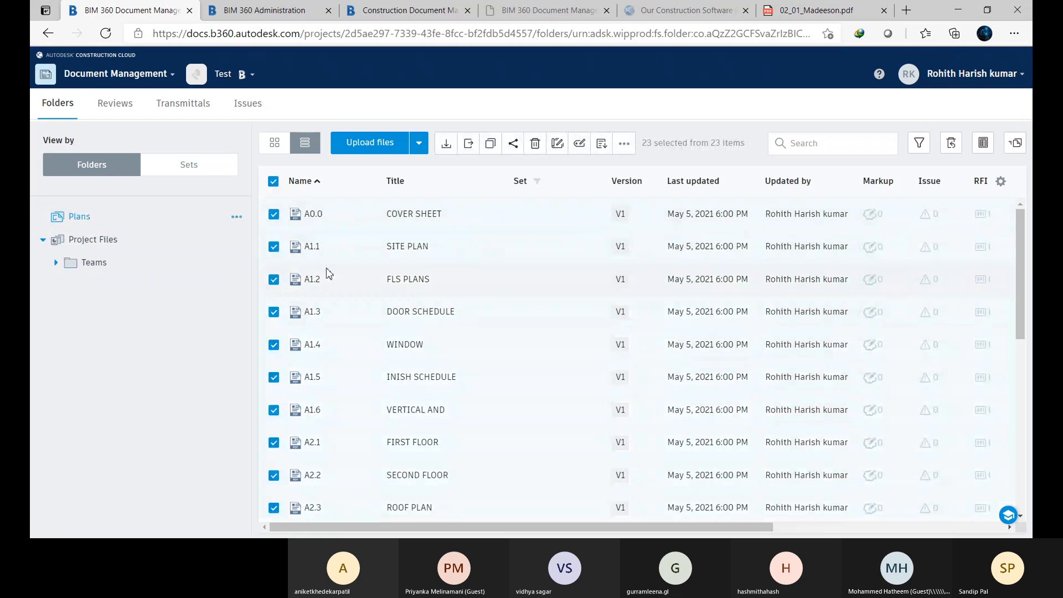
{"action": "left_click", "coordinate": [277, 188]}
{"action": "left_click", "coordinate": [236, 217]}
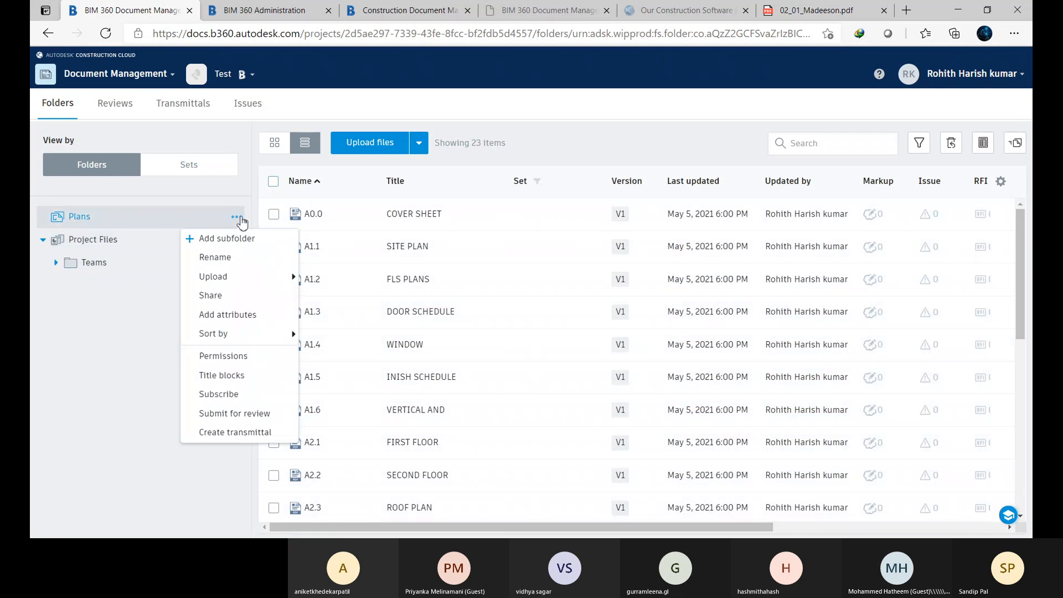
{"action": "left_click", "coordinate": [235, 238]}
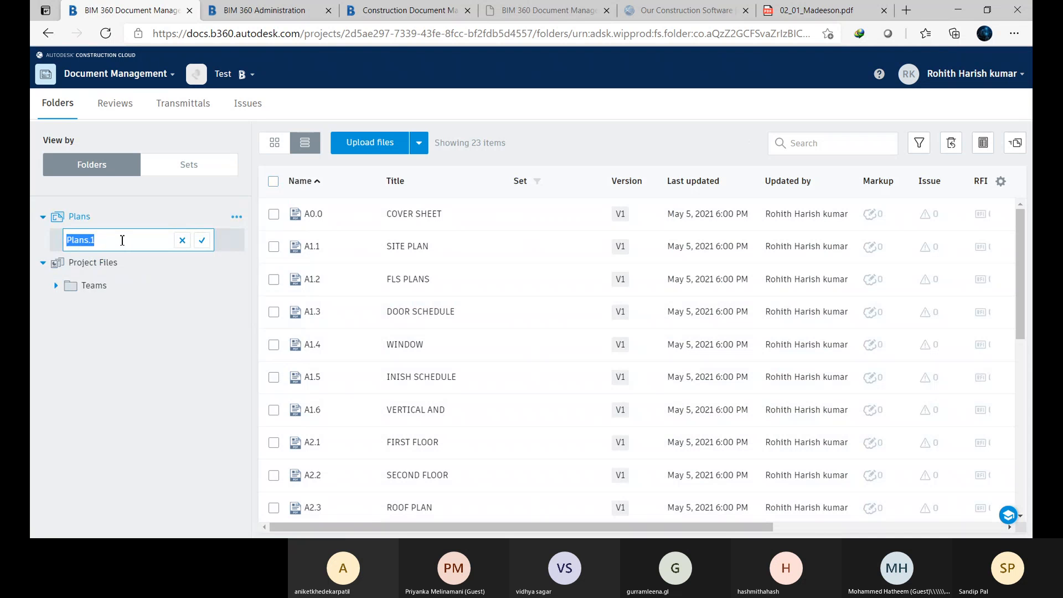
{"action": "type", "text": "Sheets"}
{"action": "key", "text": "Return"}
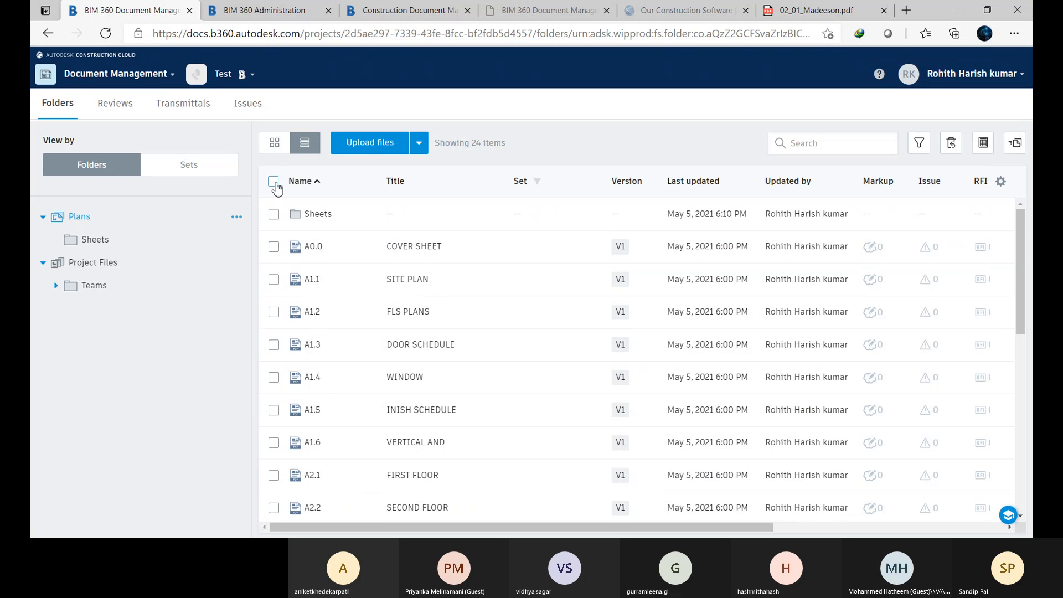
- Select all the sheets in Plans except the Sheets folder itself, and move them into the Sheets folder
{"action": "left_click", "coordinate": [273, 181]}
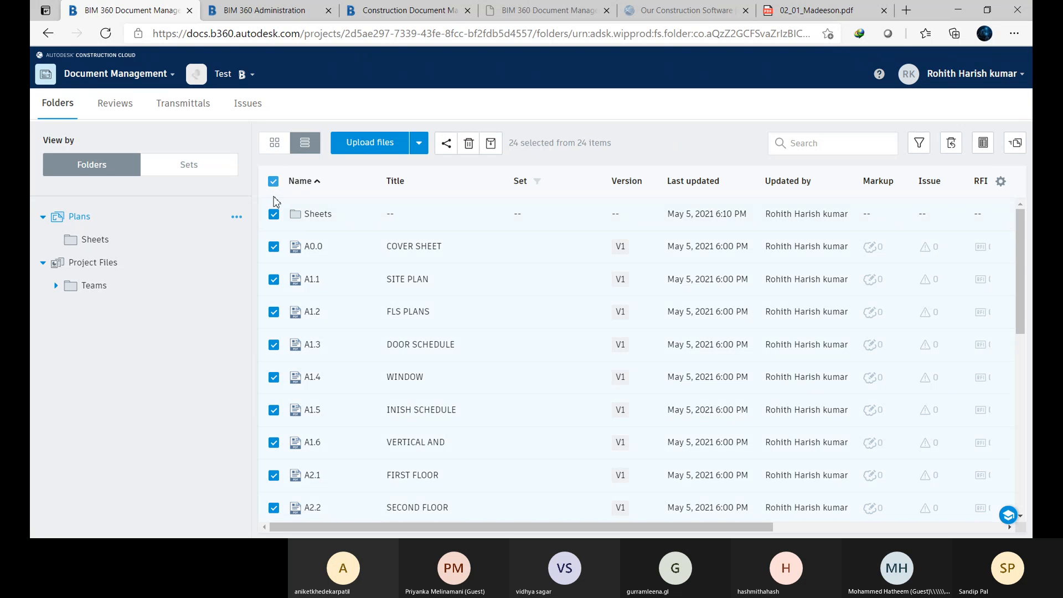
{"action": "left_click", "coordinate": [273, 214]}
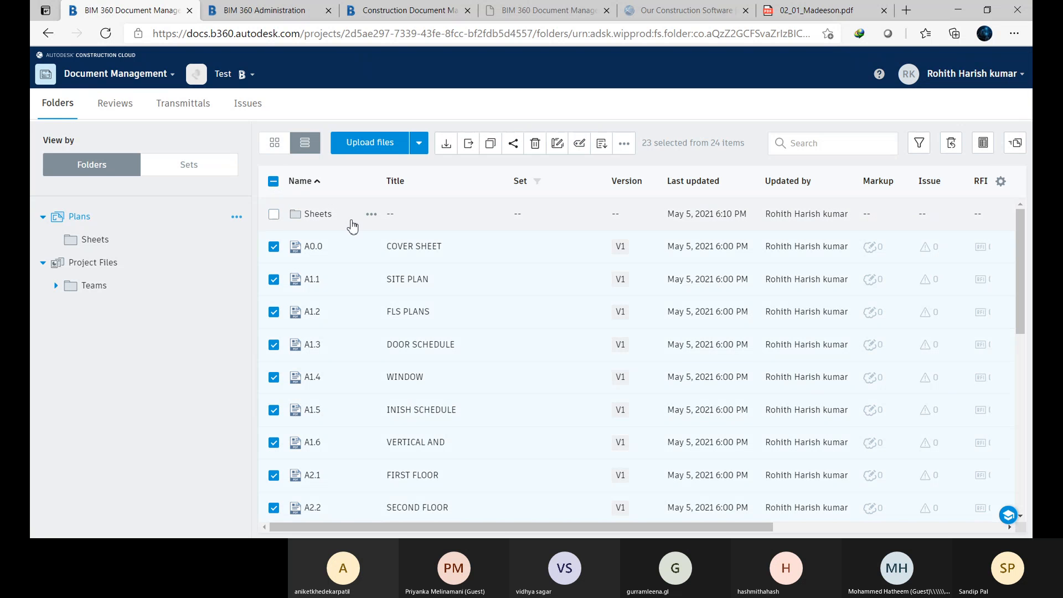
{"action": "scroll", "coordinate": [287, 236], "scroll_direction": "down", "scroll_amount": 2}
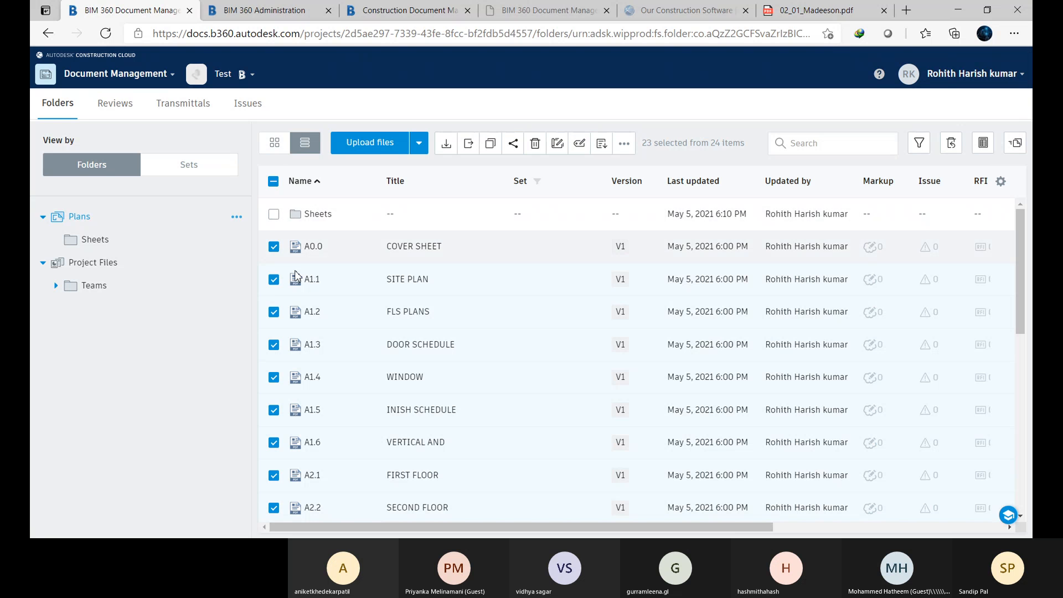
{"action": "scroll", "coordinate": [309, 304], "scroll_direction": "down", "scroll_amount": 5}
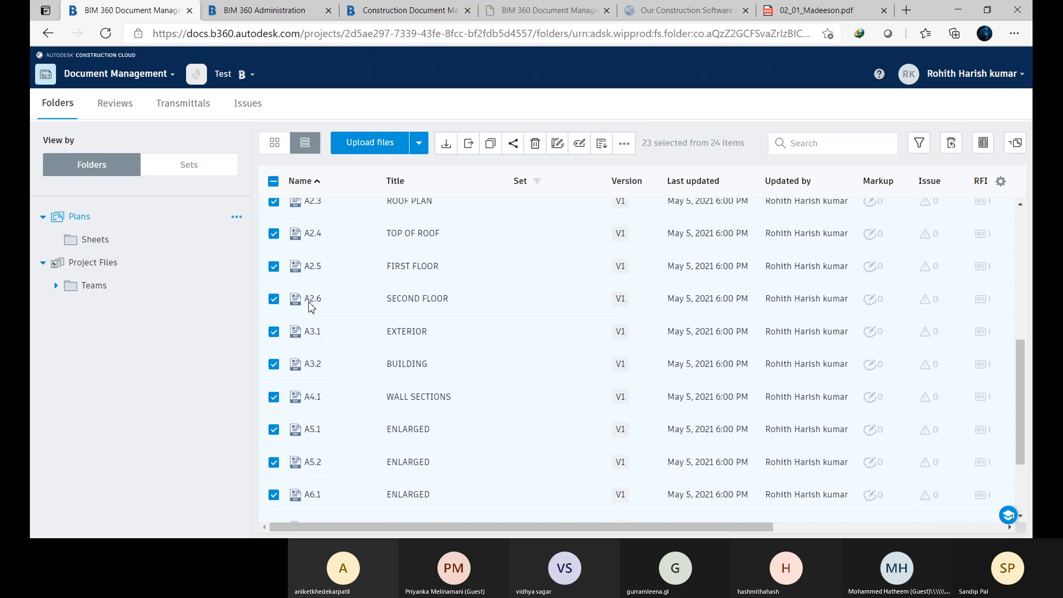
{"action": "scroll", "coordinate": [304, 403], "scroll_direction": "up", "scroll_amount": 8}
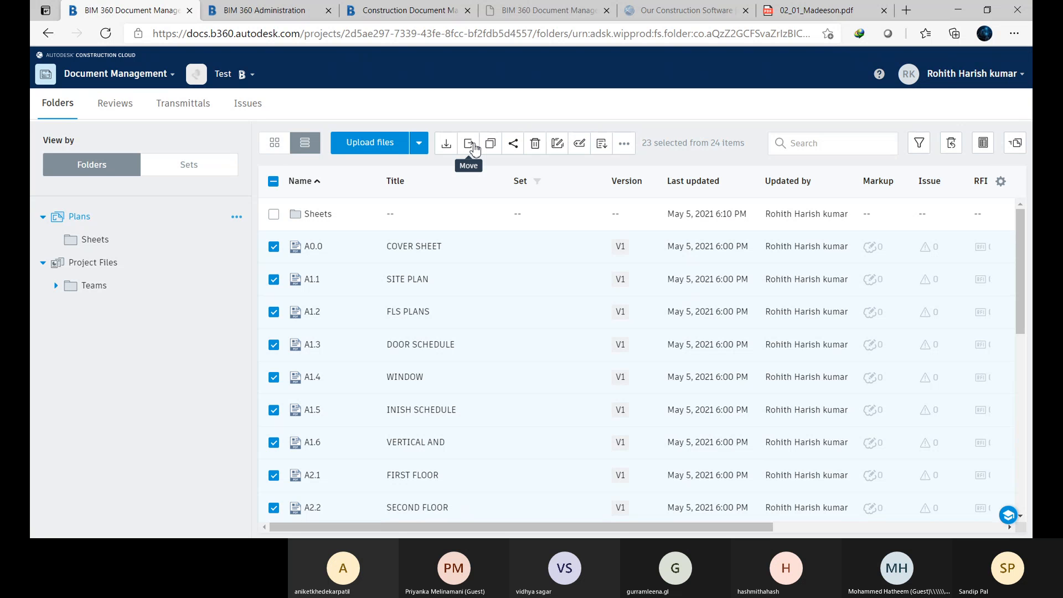
{"action": "left_click", "coordinate": [468, 144]}
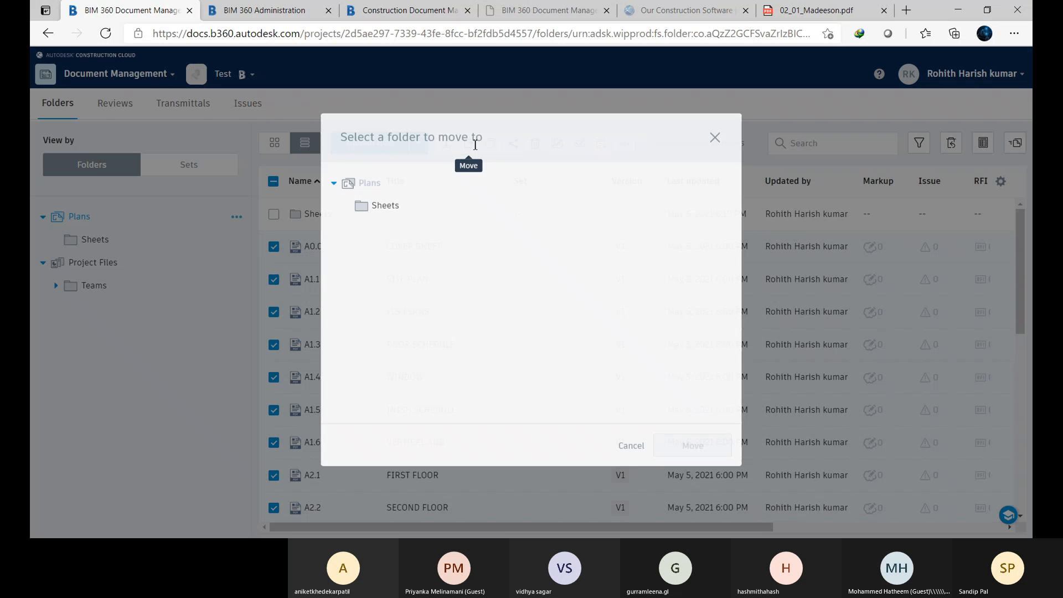
{"action": "left_click", "coordinate": [386, 237]}
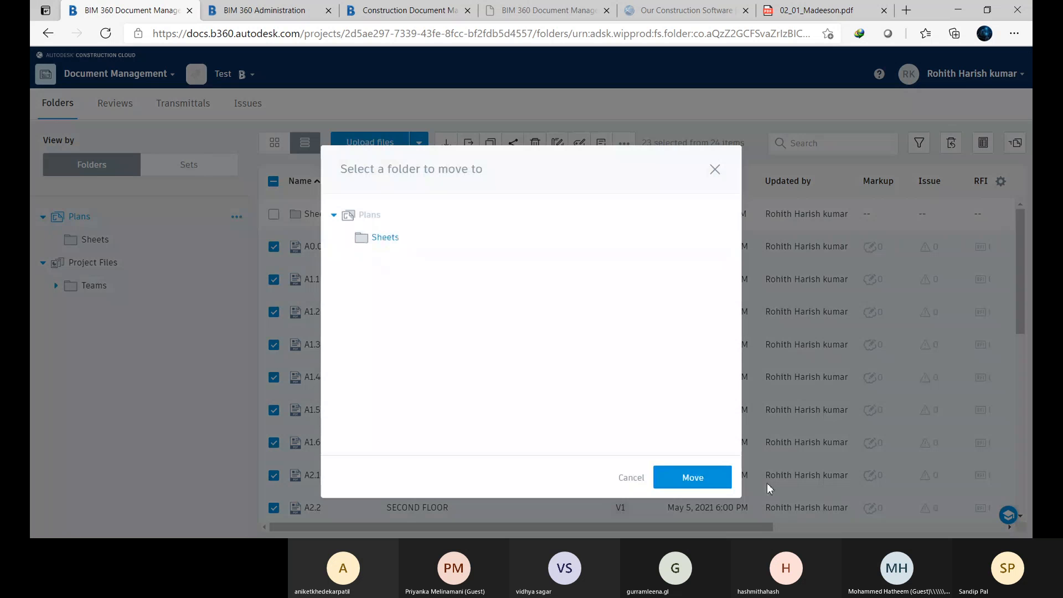
{"action": "left_click", "coordinate": [692, 477]}
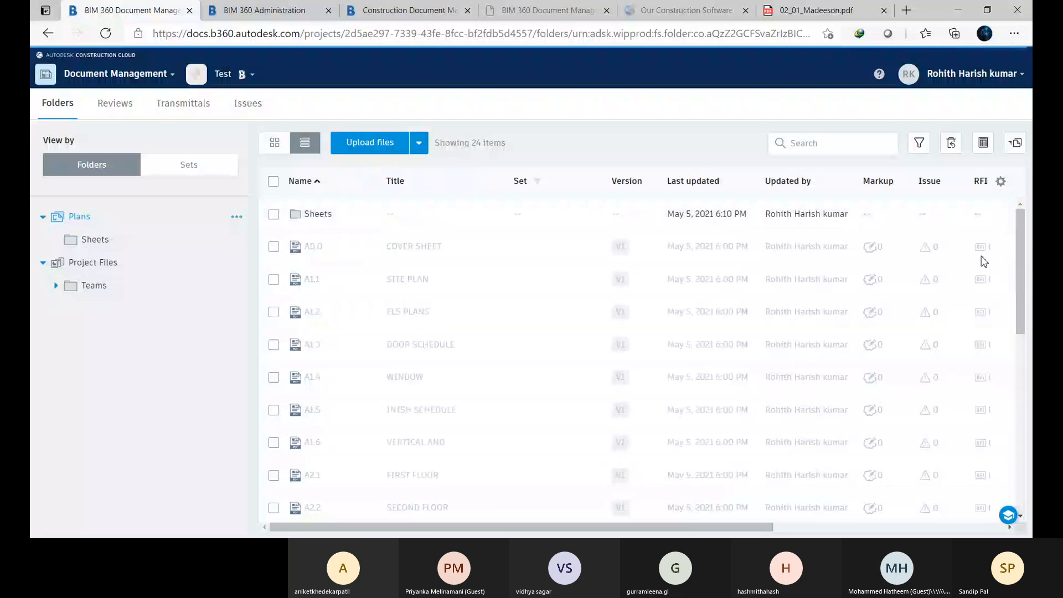
- View sheet A0.0 from the Sheets folder, close it, and check the actions available for the folder
{"action": "left_click", "coordinate": [318, 215]}
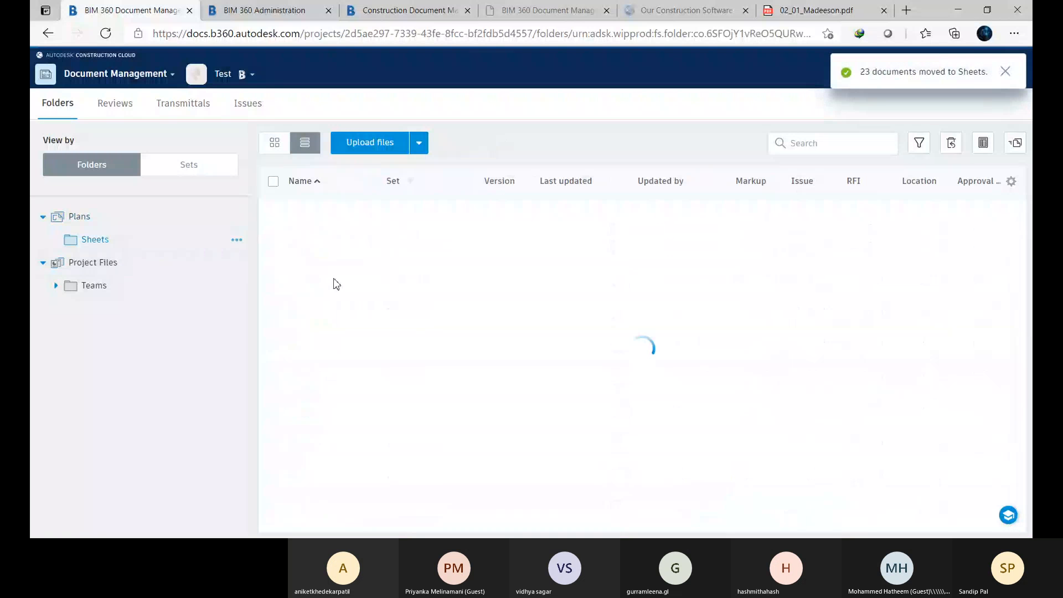
{"action": "left_click", "coordinate": [312, 214]}
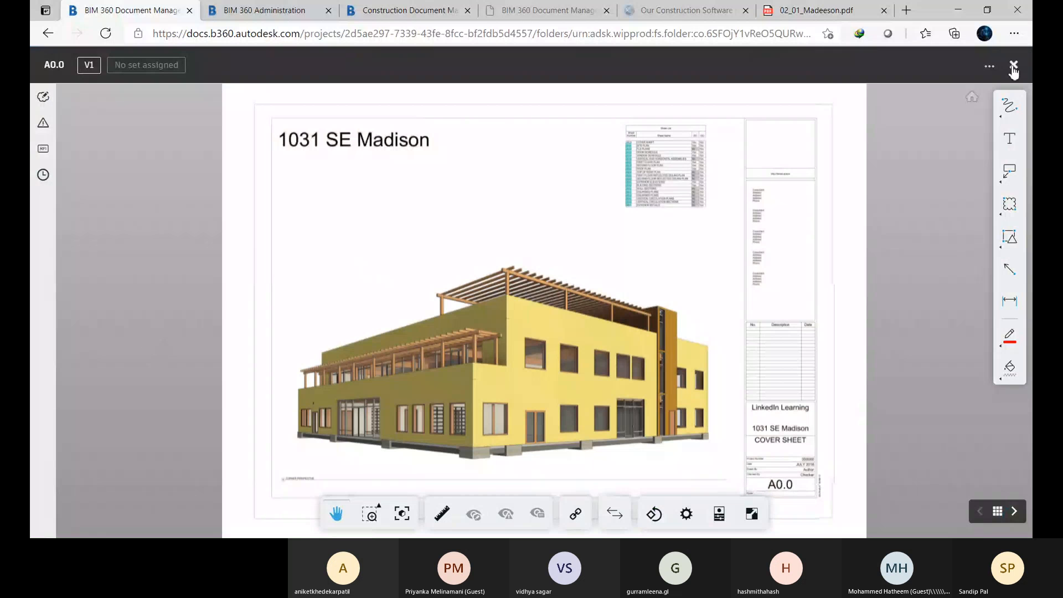
{"action": "left_click", "coordinate": [1013, 68]}
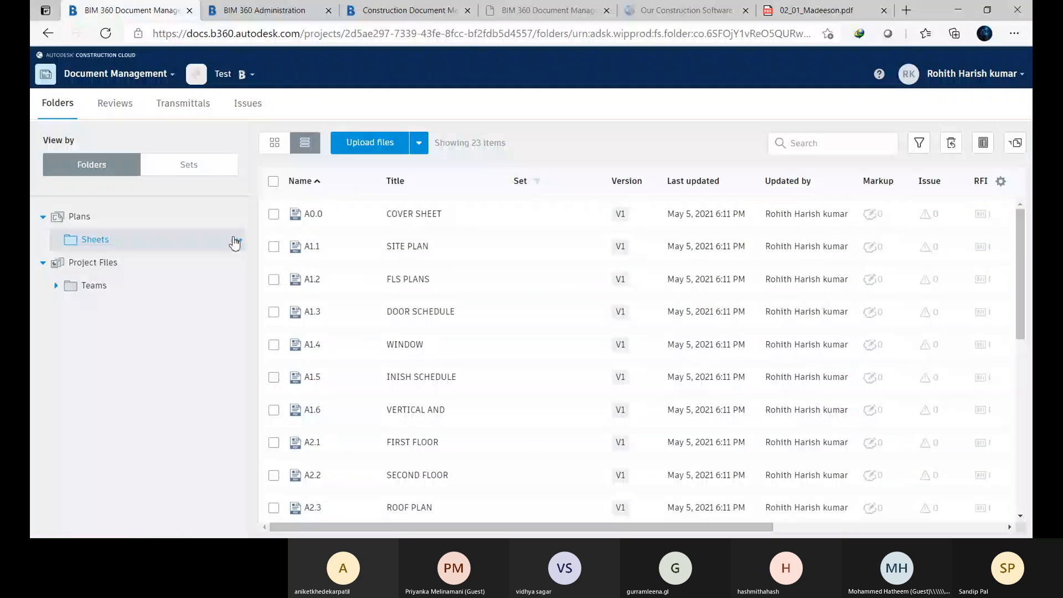
{"action": "left_click", "coordinate": [234, 241]}
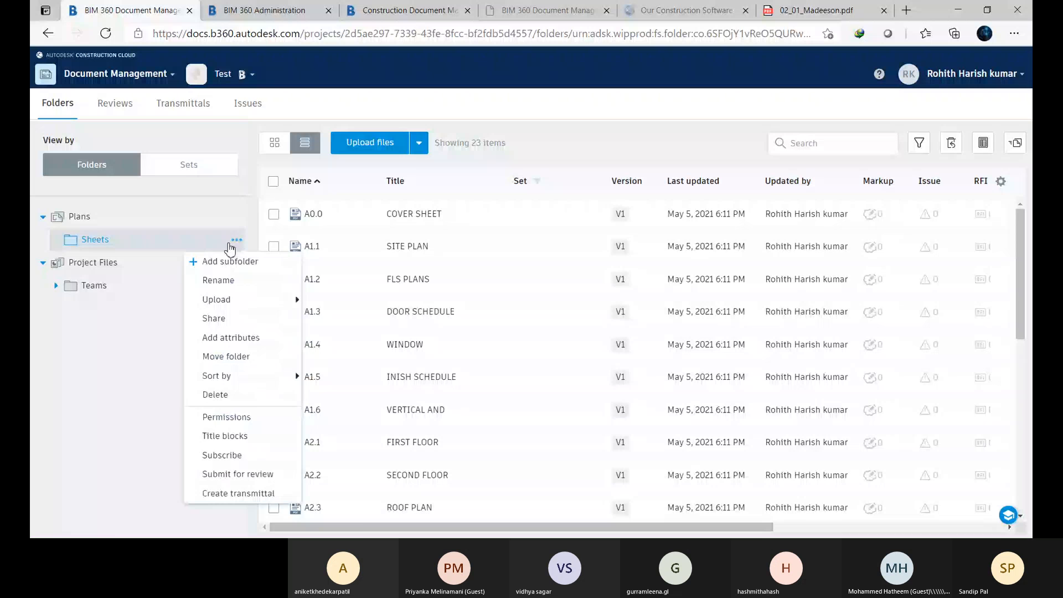
- Open the review submission form for the Sheets folder, and examine its approval workflow choices and included documents
{"action": "left_click", "coordinate": [77, 219]}
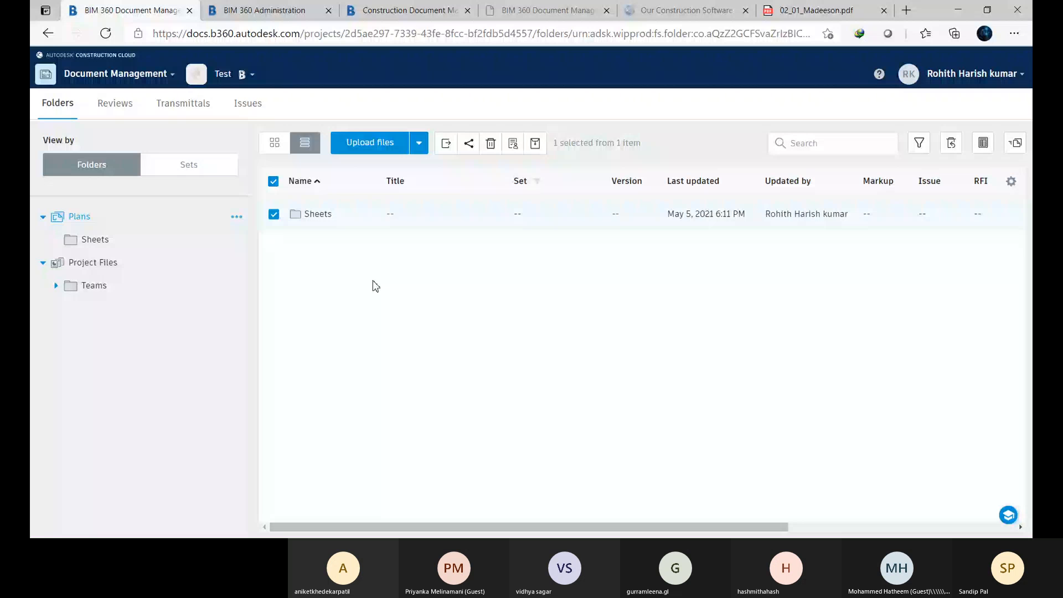
{"action": "left_click", "coordinate": [513, 145]}
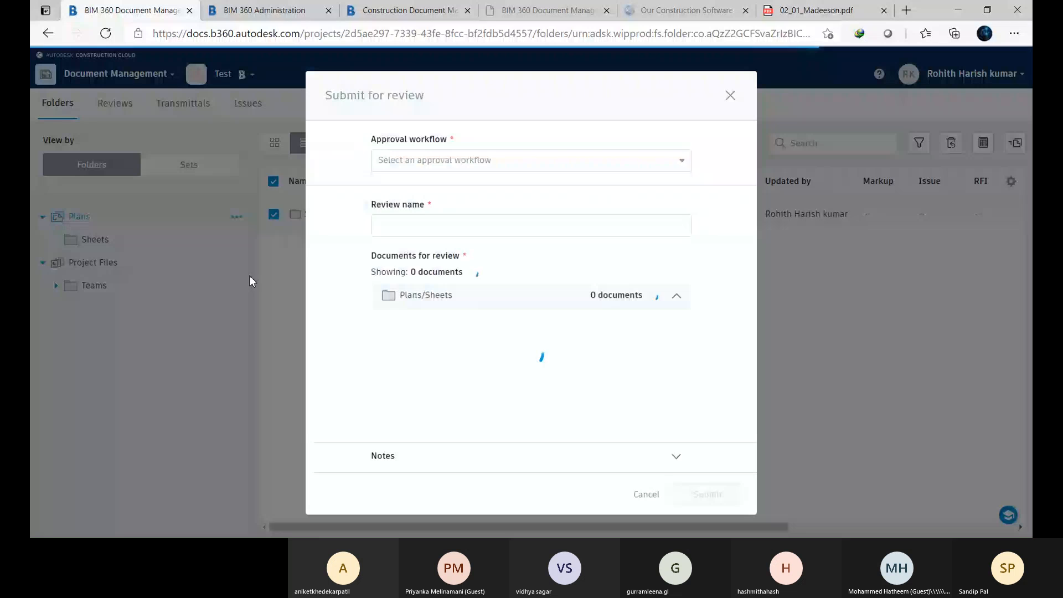
{"action": "left_click", "coordinate": [490, 160]}
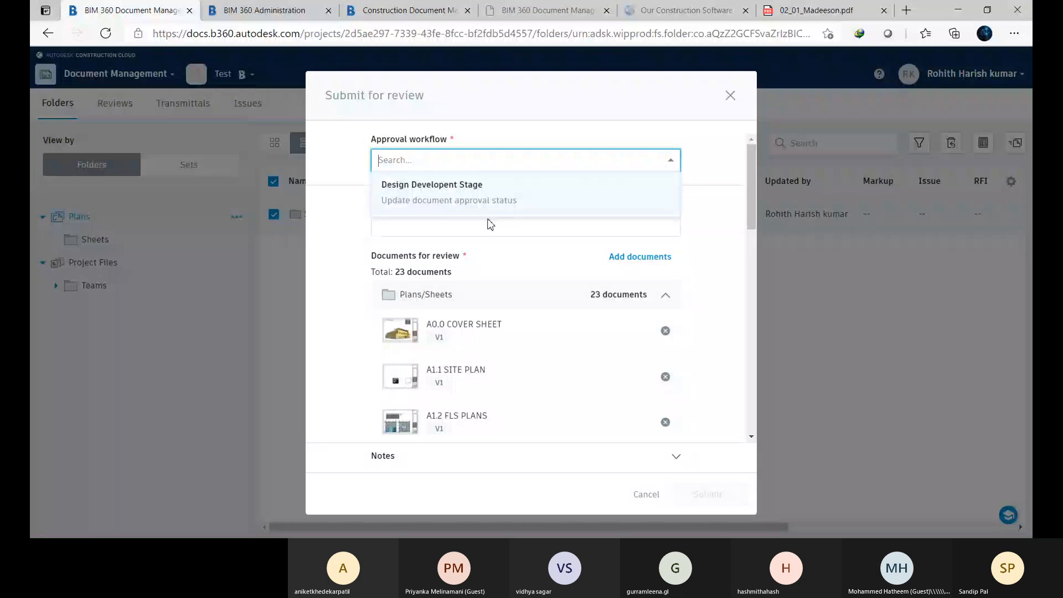
{"action": "left_click", "coordinate": [349, 238]}
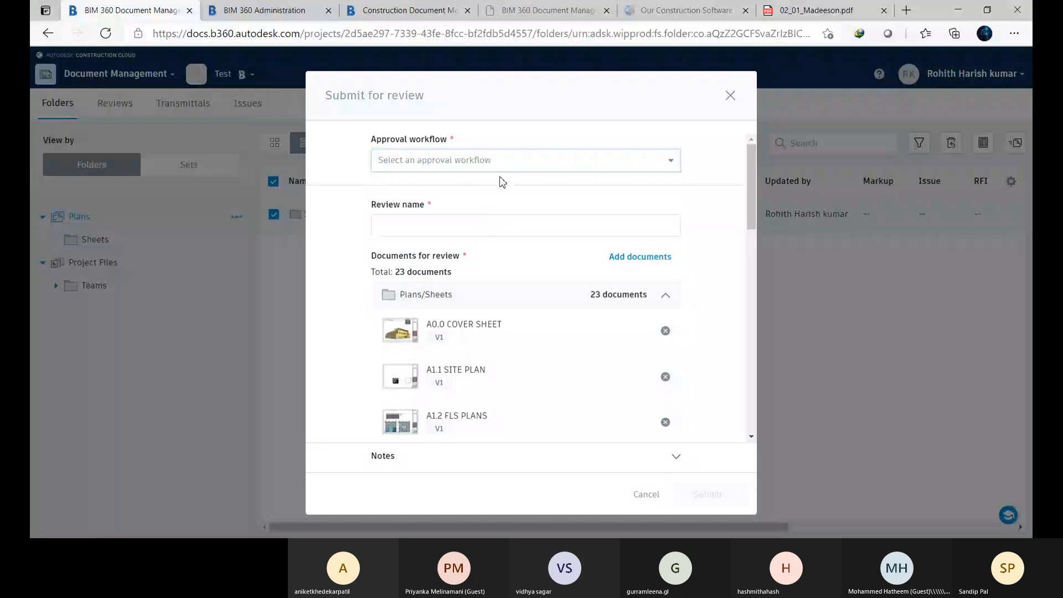
{"action": "left_click", "coordinate": [409, 227]}
{"action": "scroll", "coordinate": [435, 225], "scroll_direction": "down", "scroll_amount": 1}
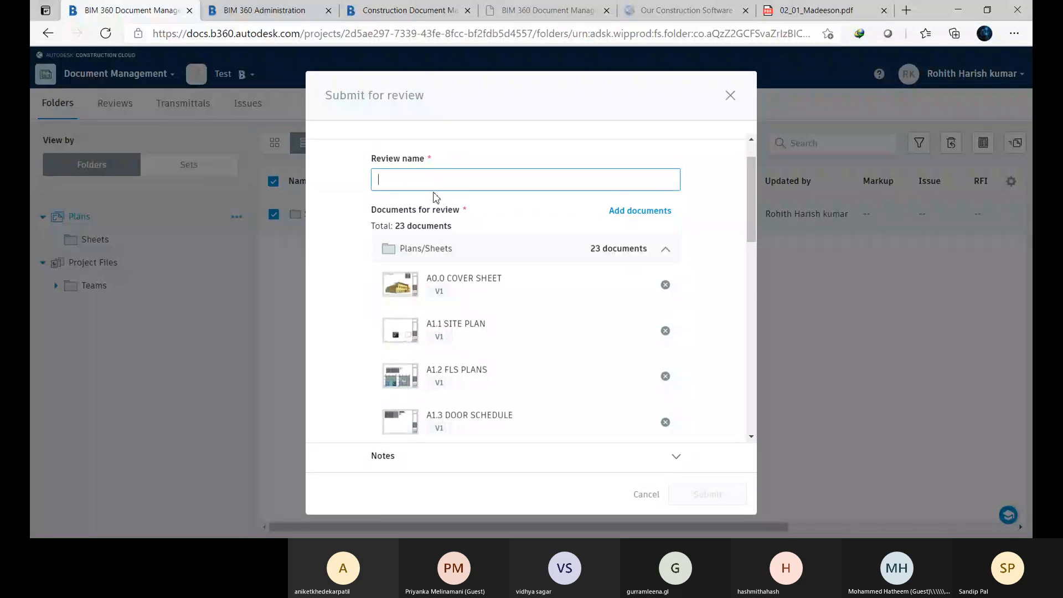
{"action": "scroll", "coordinate": [434, 200], "scroll_direction": "down", "scroll_amount": 4}
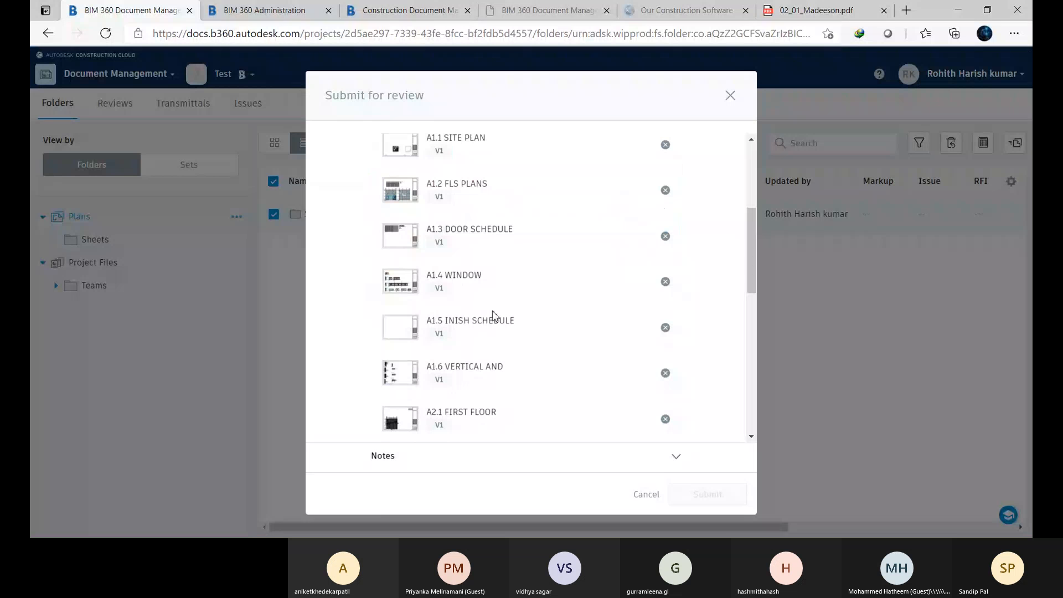
{"action": "scroll", "coordinate": [508, 251], "scroll_direction": "down", "scroll_amount": 8}
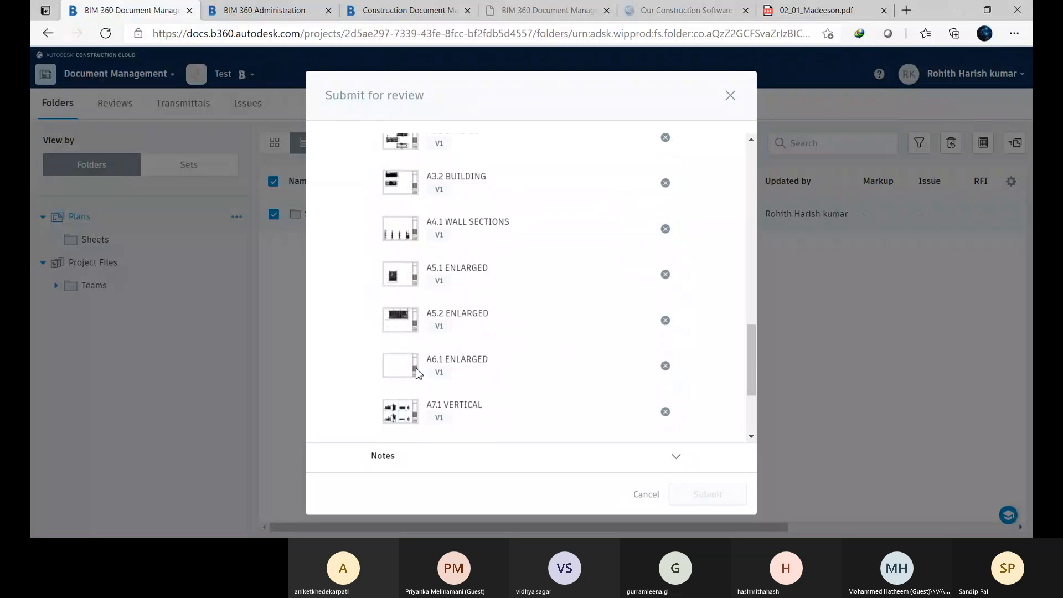
- Remove sheets A6.1 ENLARGED and A9.1 INTERIOR from the documents for review
{"action": "left_click", "coordinate": [665, 365]}
{"action": "scroll", "coordinate": [603, 402], "scroll_direction": "down", "scroll_amount": 2}
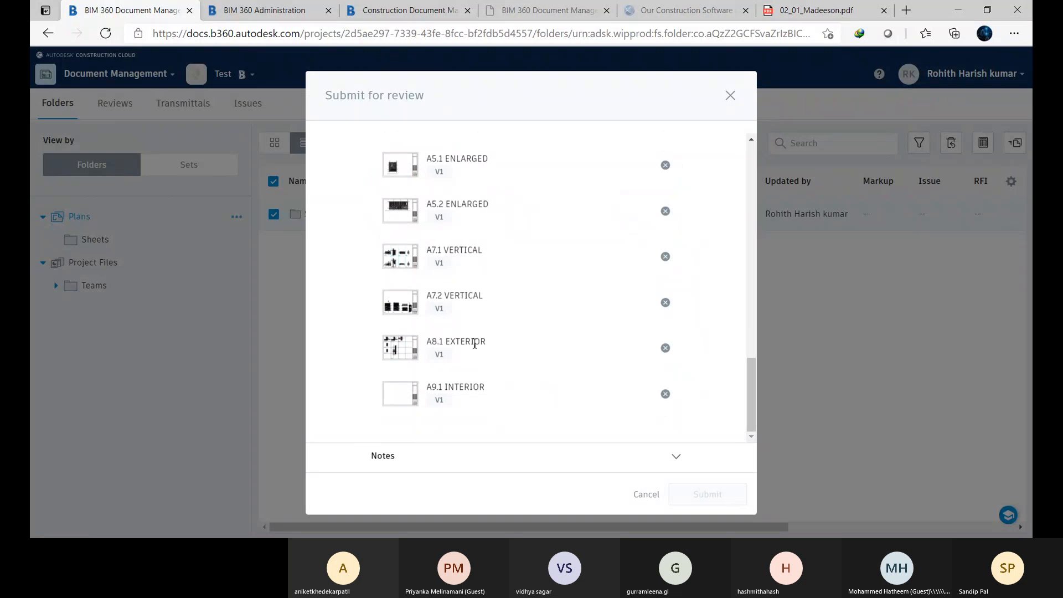
{"action": "left_click", "coordinate": [668, 403]}
{"action": "scroll", "coordinate": [576, 366], "scroll_direction": "down", "scroll_amount": 1}
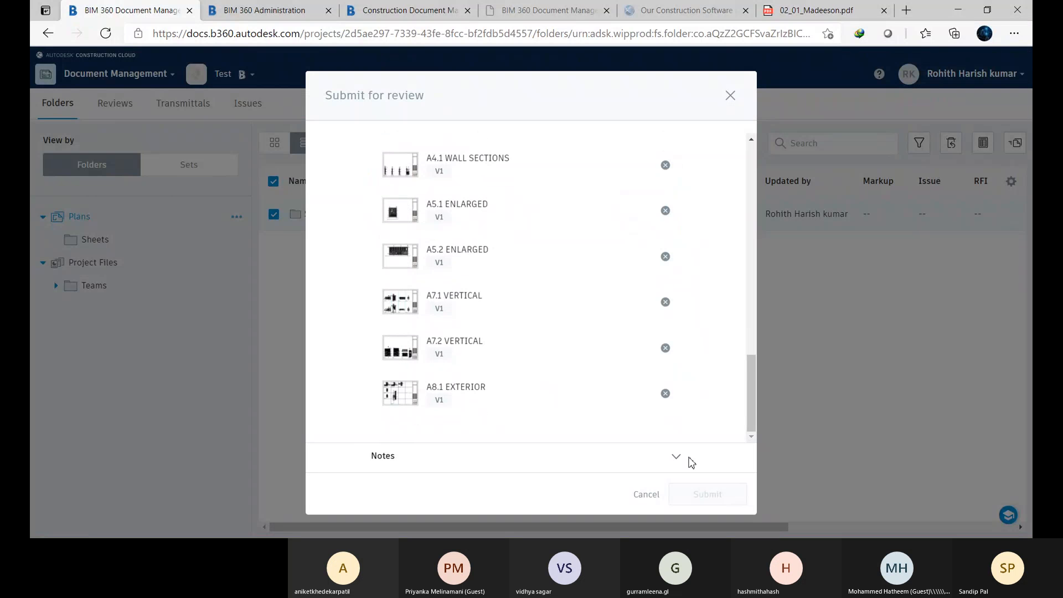
- Show the notes field of the review submission, and cancel the submission
{"action": "left_click", "coordinate": [677, 459]}
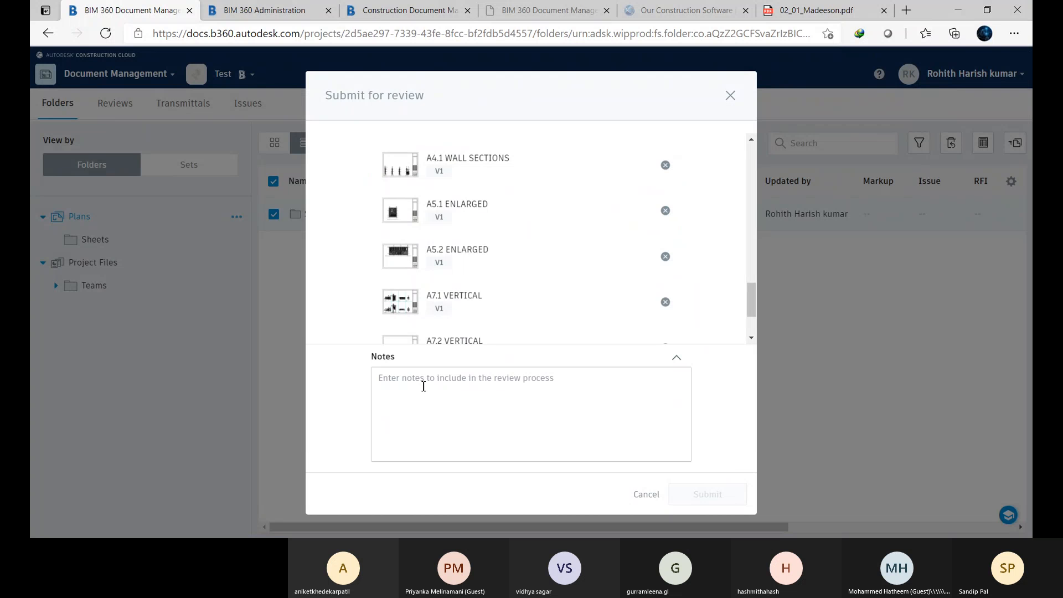
{"action": "left_click", "coordinate": [403, 384]}
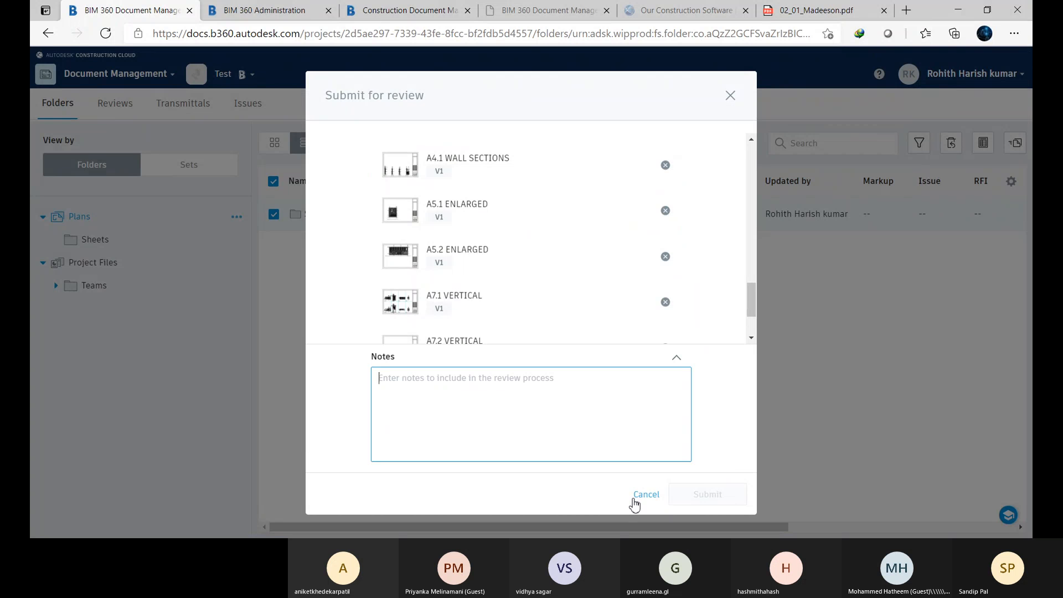
{"action": "left_click", "coordinate": [646, 496]}
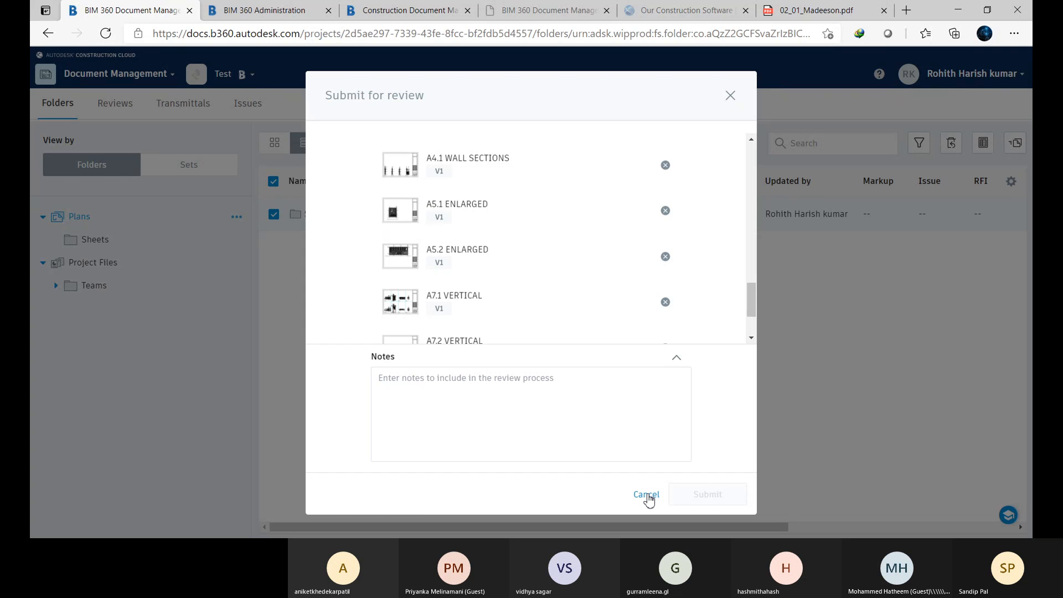
{"action": "left_click", "coordinate": [646, 494]}
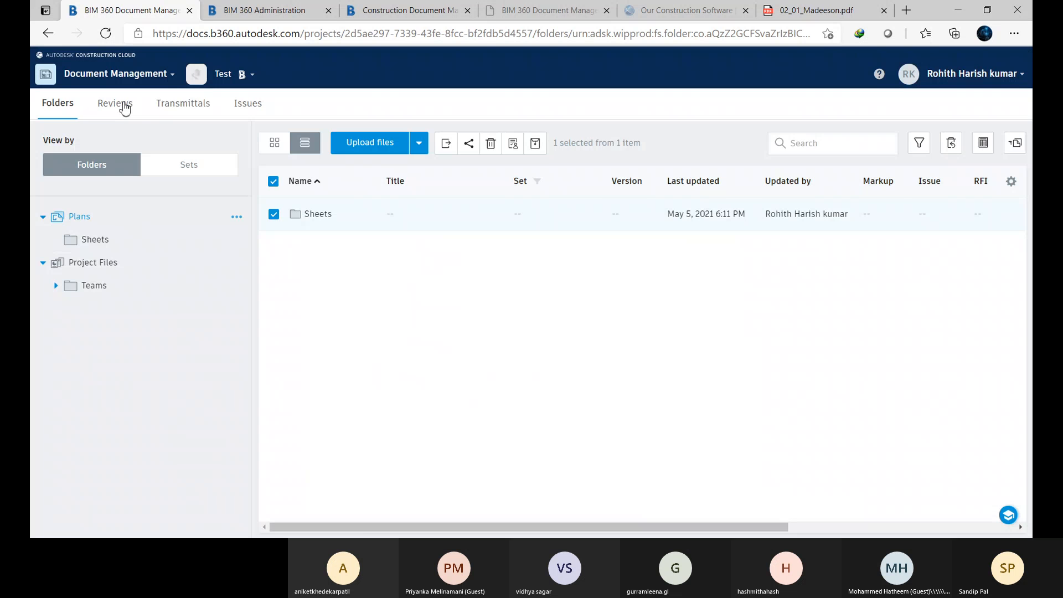
- Open the 50% DD review, and examine its documents, assigned reviewer and report export options
{"action": "left_click", "coordinate": [114, 103]}
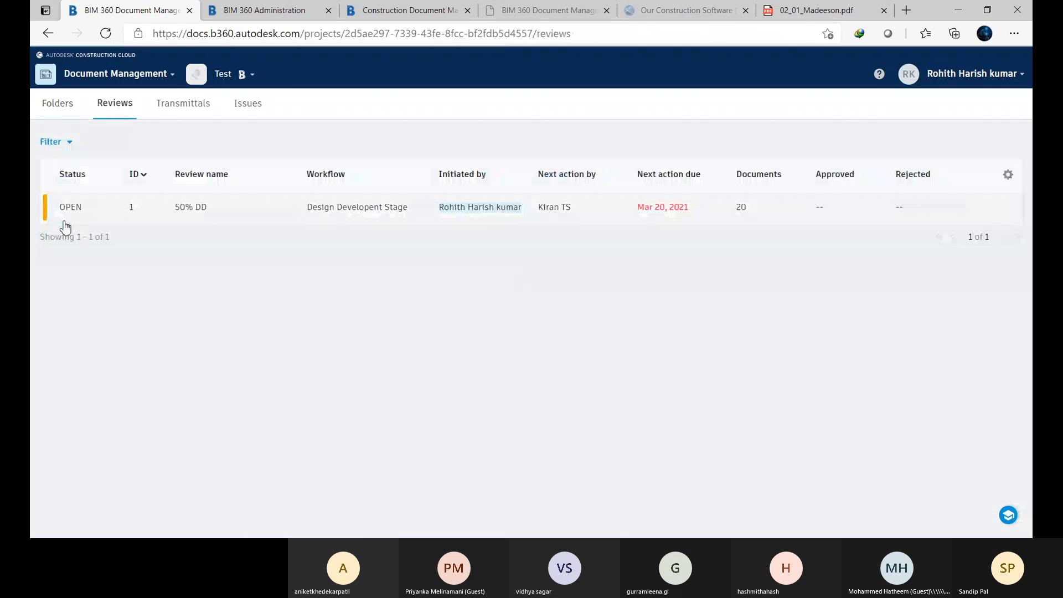
{"action": "left_click", "coordinate": [188, 219]}
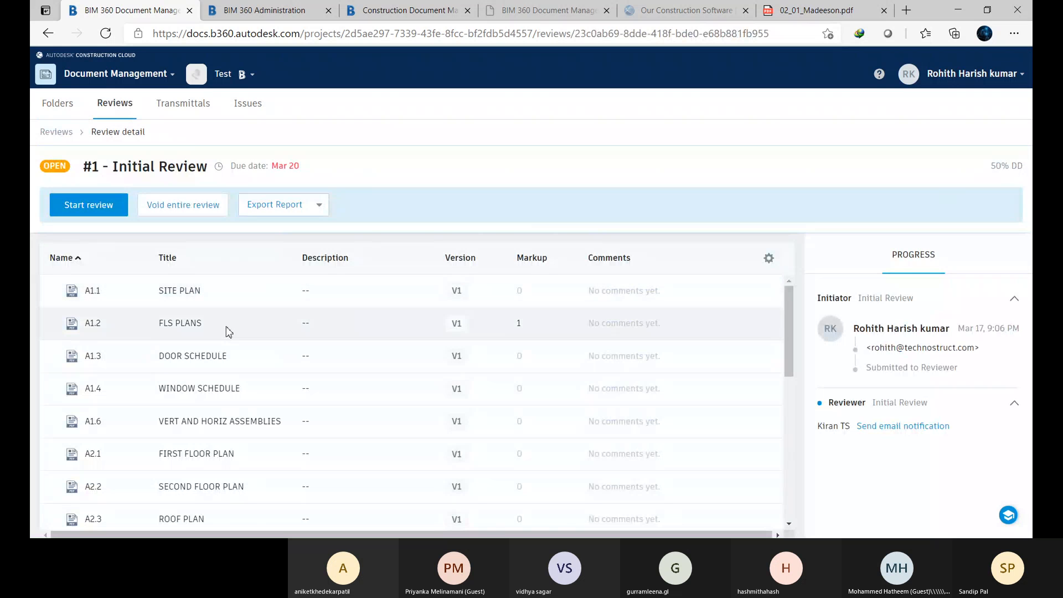
{"action": "scroll", "coordinate": [243, 305], "scroll_direction": "down", "scroll_amount": 5}
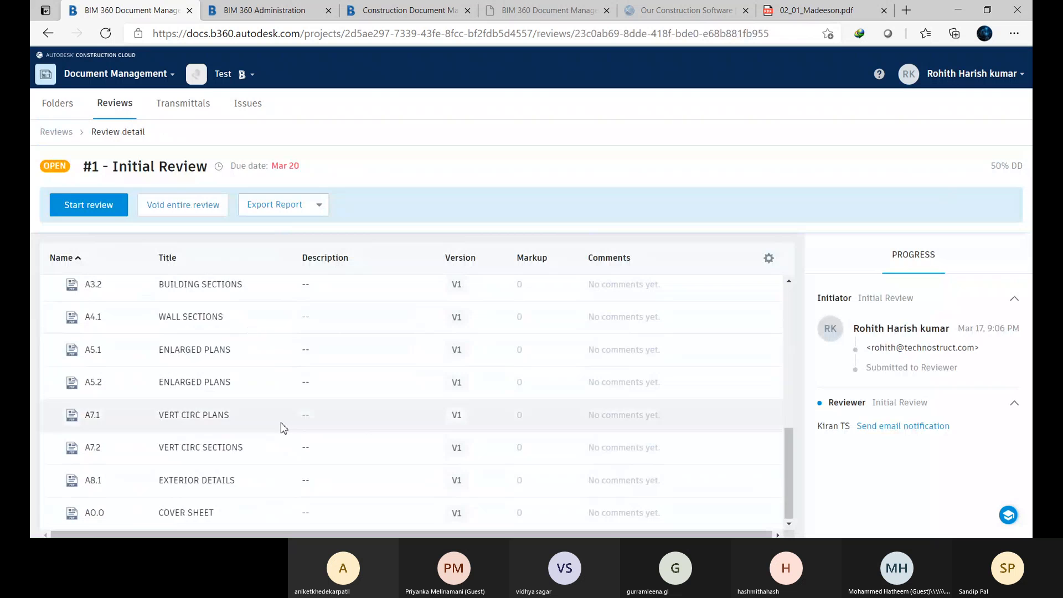
{"action": "scroll", "coordinate": [280, 427], "scroll_direction": "up", "scroll_amount": 5}
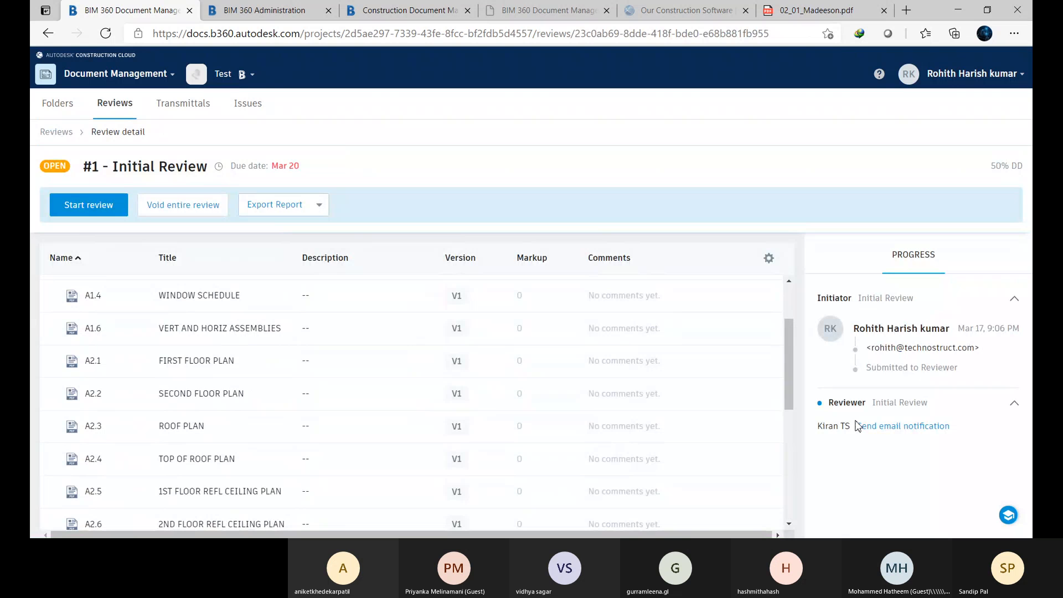
{"action": "left_click_drag", "start_coordinate": [847, 425], "coordinate": [819, 424]}
{"action": "left_click", "coordinate": [860, 451]}
{"action": "left_click", "coordinate": [316, 209]}
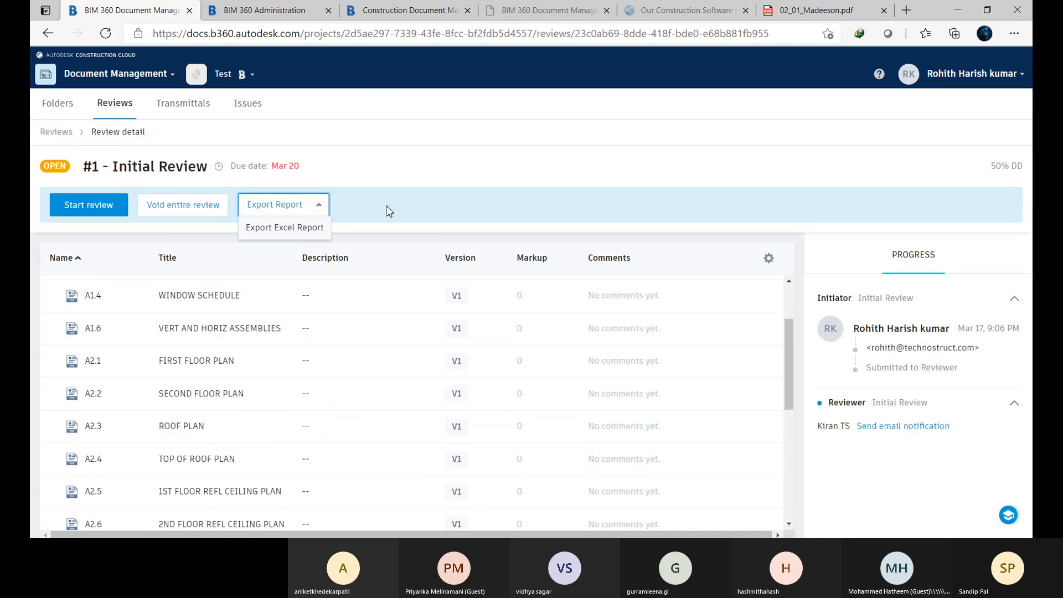
{"action": "left_click", "coordinate": [389, 208]}
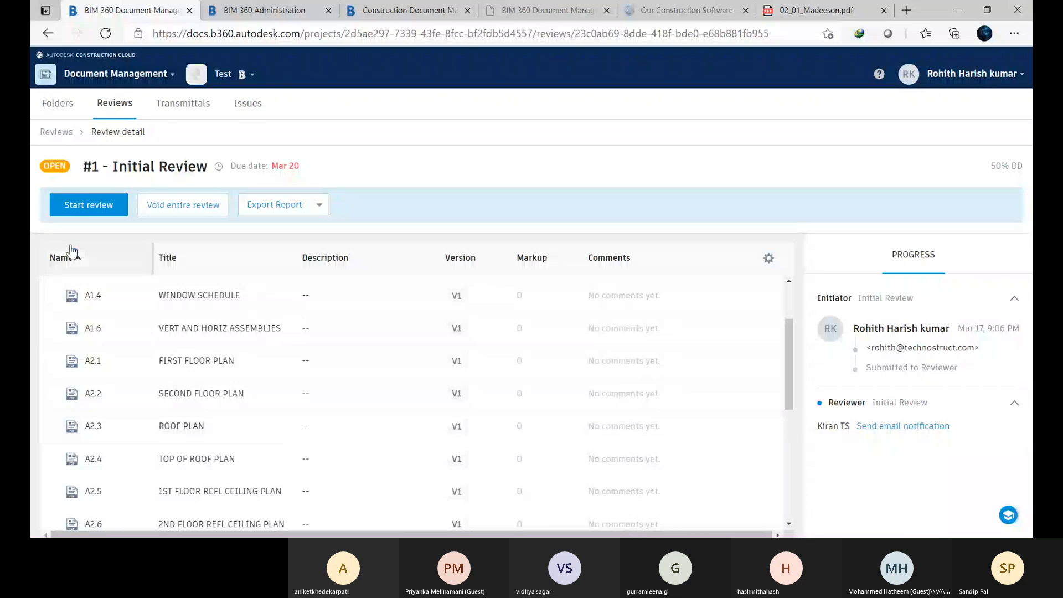
- Start the Initial Review of the 50% DD documents, and preview its submission form without submitting it
{"action": "left_click", "coordinate": [82, 210]}
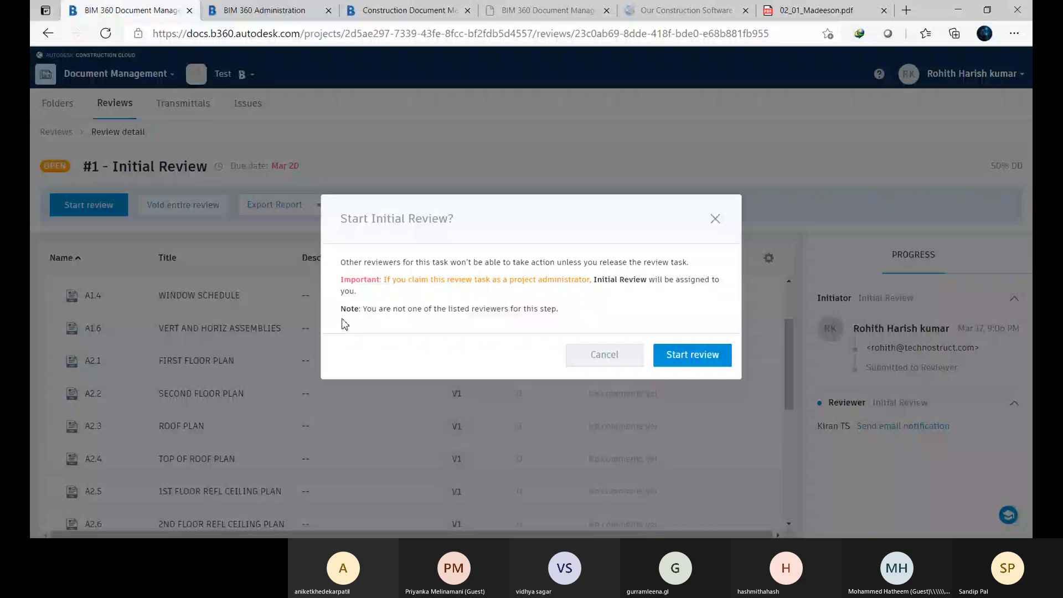
{"action": "left_click", "coordinate": [692, 354]}
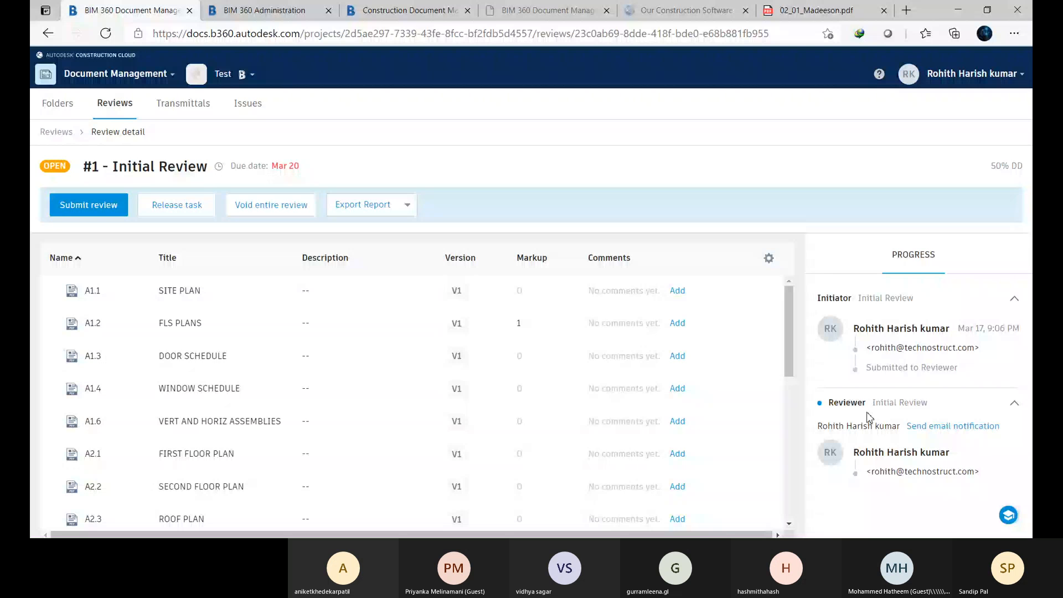
{"action": "left_click_drag", "start_coordinate": [866, 472], "coordinate": [979, 472]}
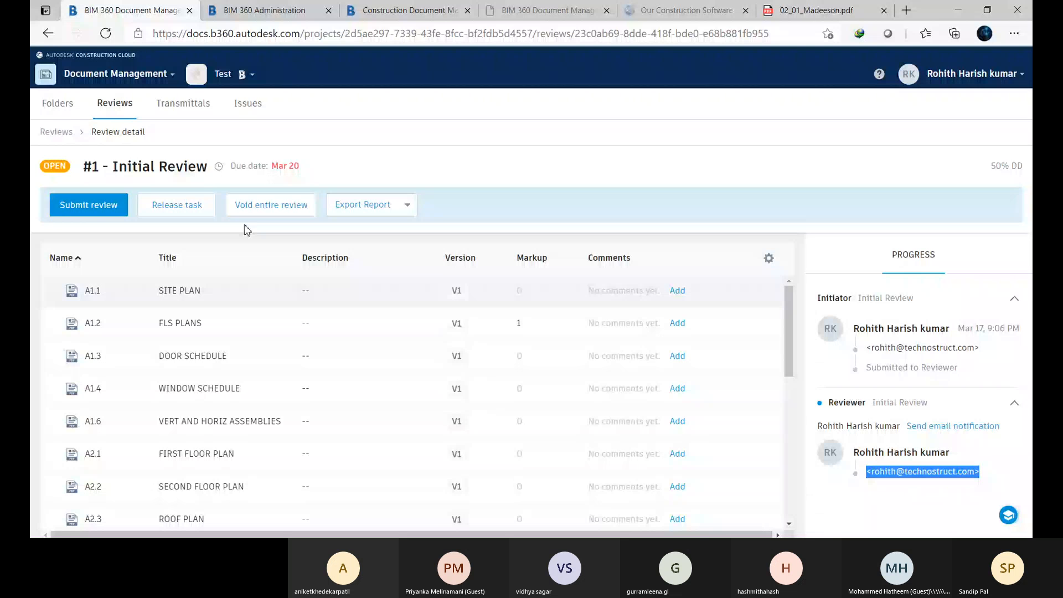
{"action": "left_click", "coordinate": [92, 210]}
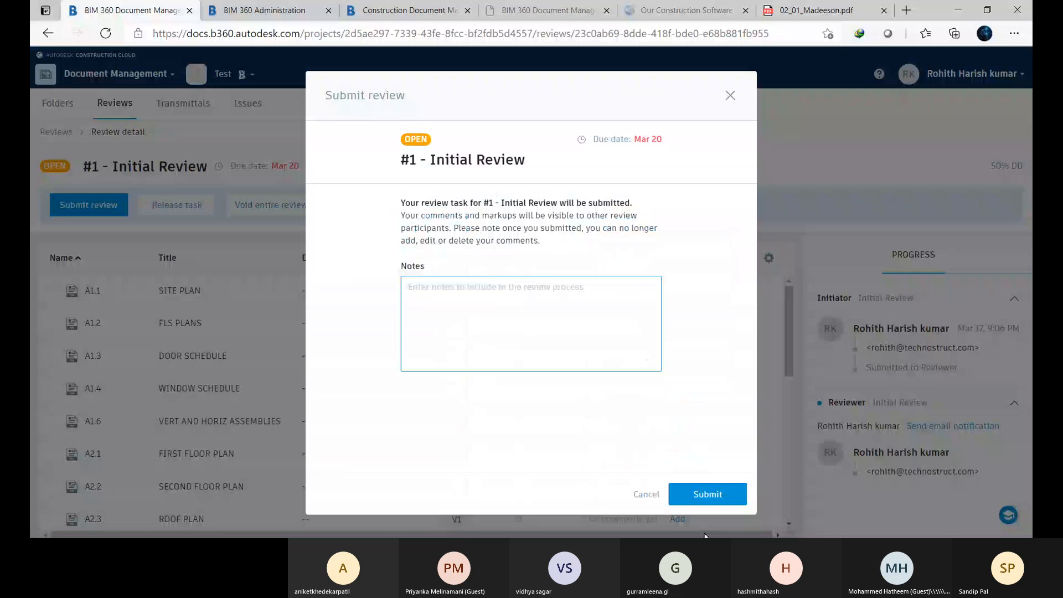
{"action": "left_click", "coordinate": [979, 346]}
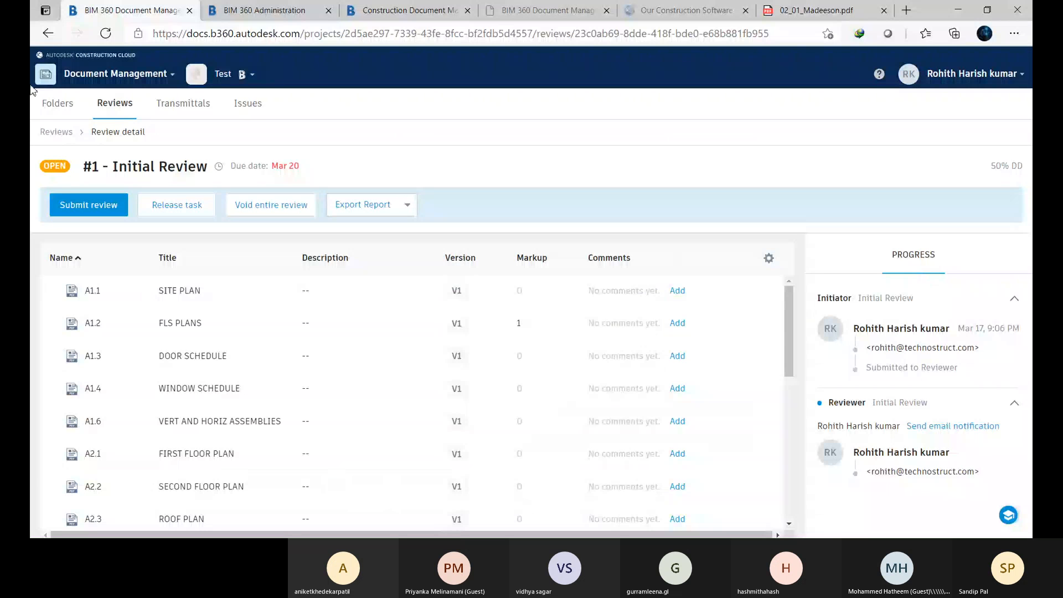
- Look through the project's folders, reviews, transmittals and issues lists
{"action": "left_click", "coordinate": [62, 110]}
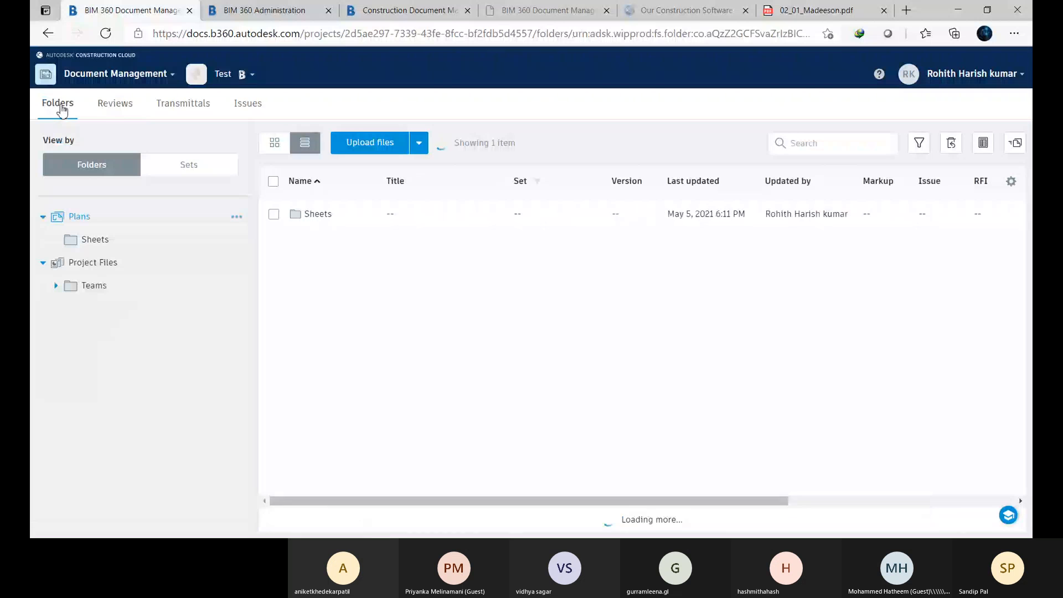
{"action": "left_click", "coordinate": [116, 105]}
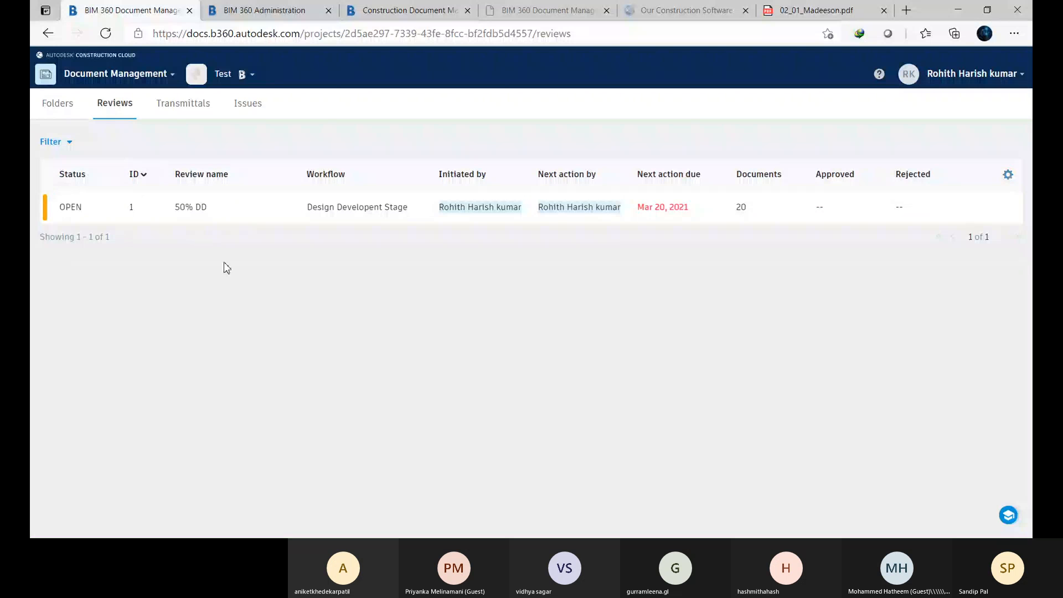
{"action": "left_click", "coordinate": [169, 110]}
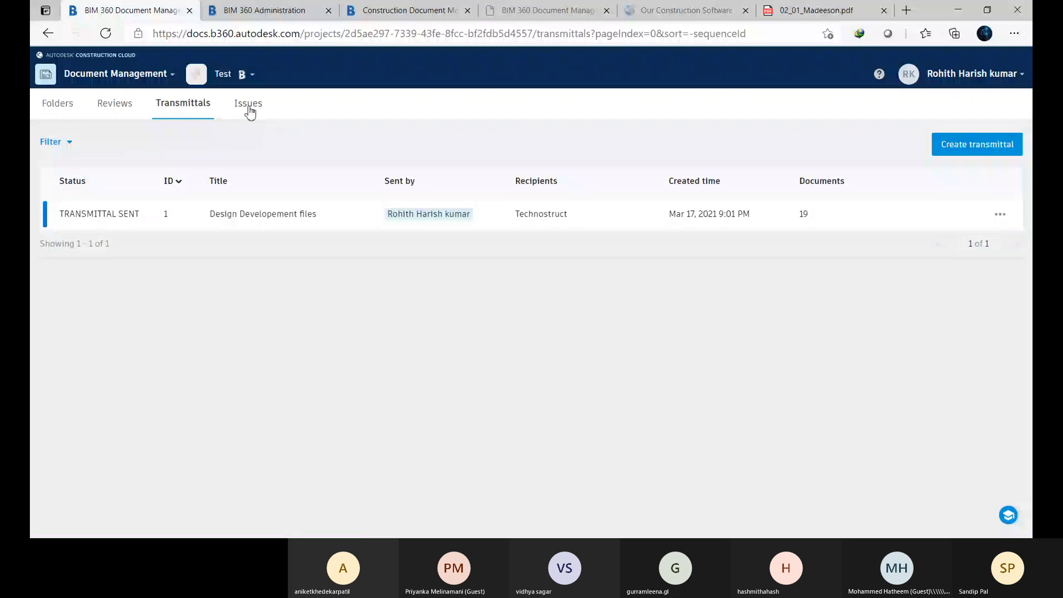
{"action": "left_click", "coordinate": [249, 112]}
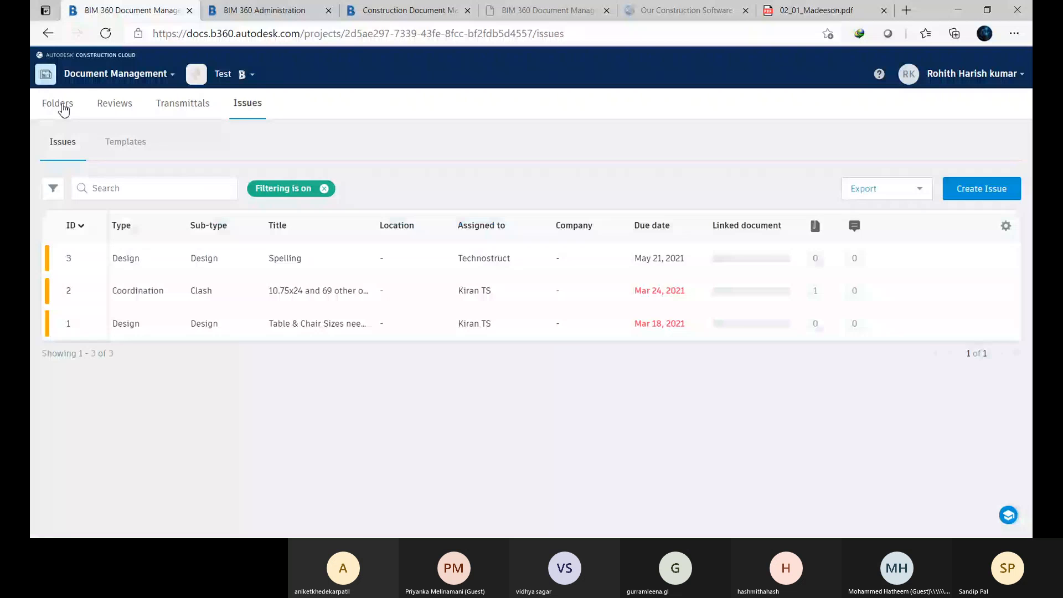
- Open cover sheet A0.0 from the Sheets folder, and check its version history
{"action": "left_click", "coordinate": [61, 105]}
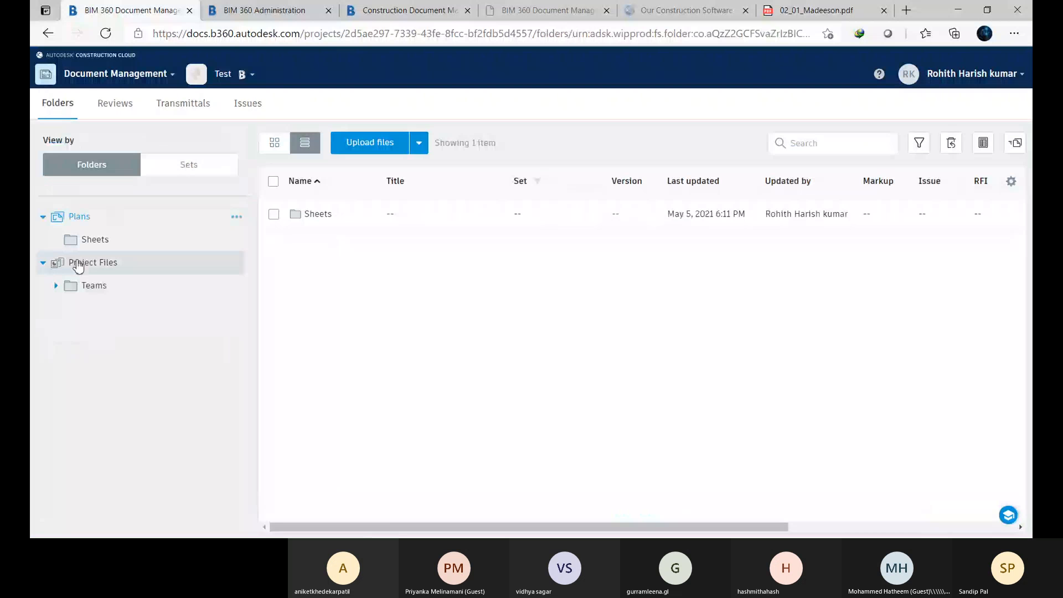
{"action": "left_click", "coordinate": [95, 240]}
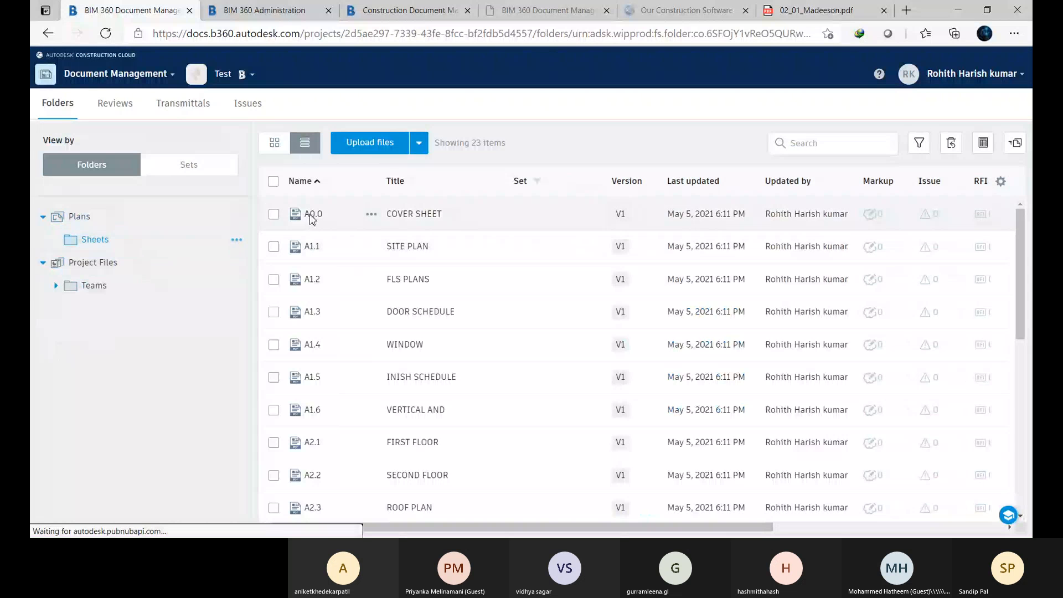
{"action": "left_click", "coordinate": [312, 214]}
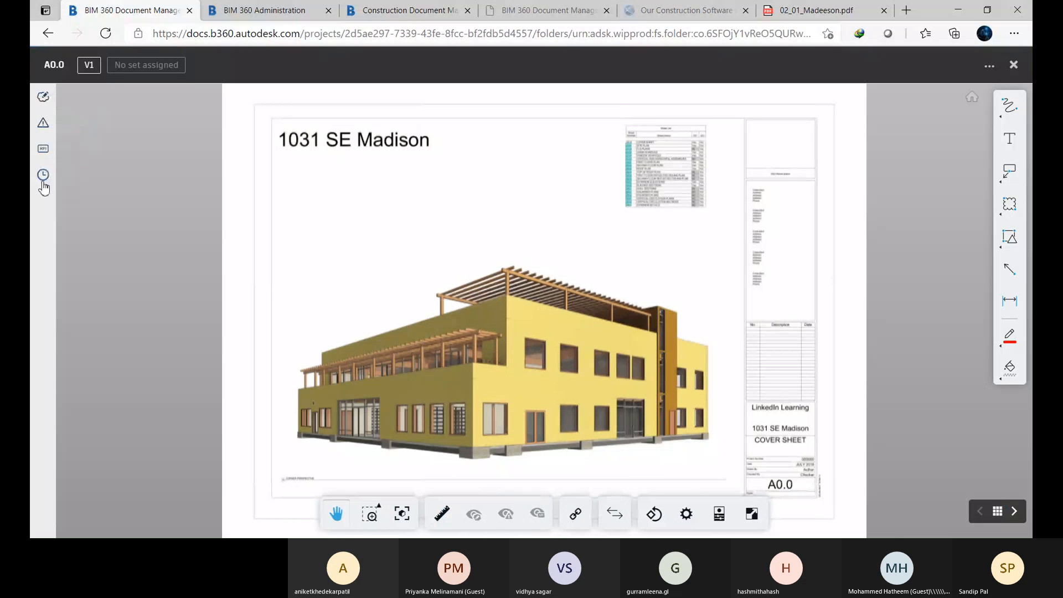
{"action": "left_click", "coordinate": [43, 176]}
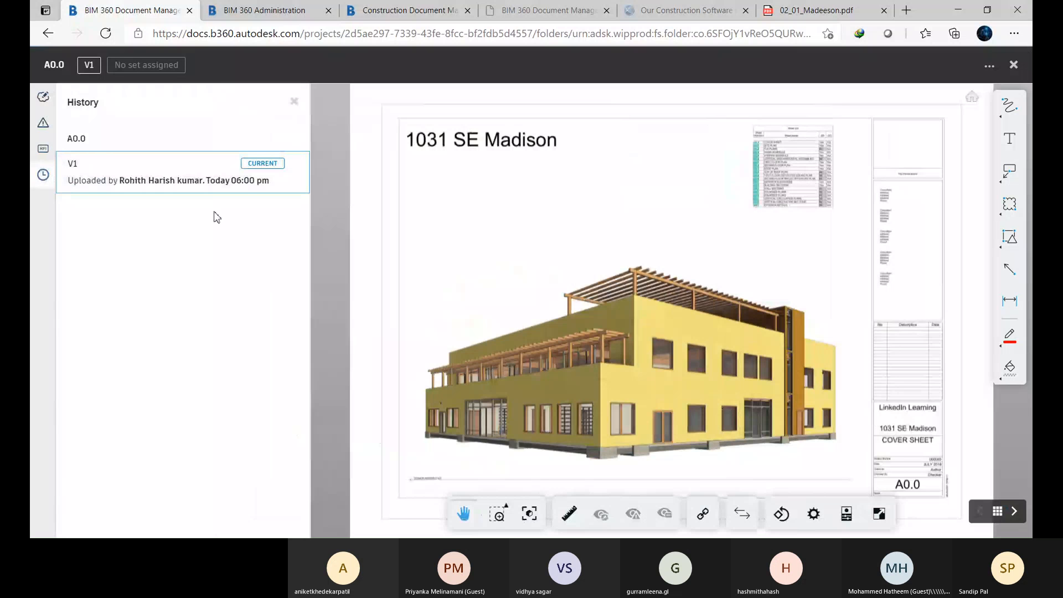
{"action": "left_click", "coordinate": [295, 104]}
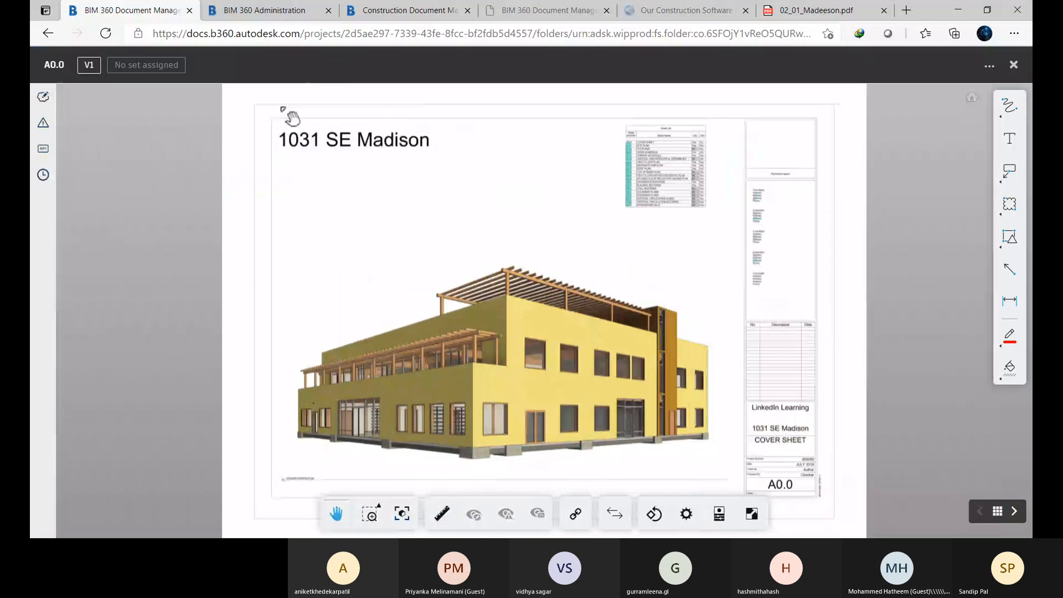
- Open the sharing form for sheet A0.0, and examine the available recipients by user and role
{"action": "left_click", "coordinate": [989, 66]}
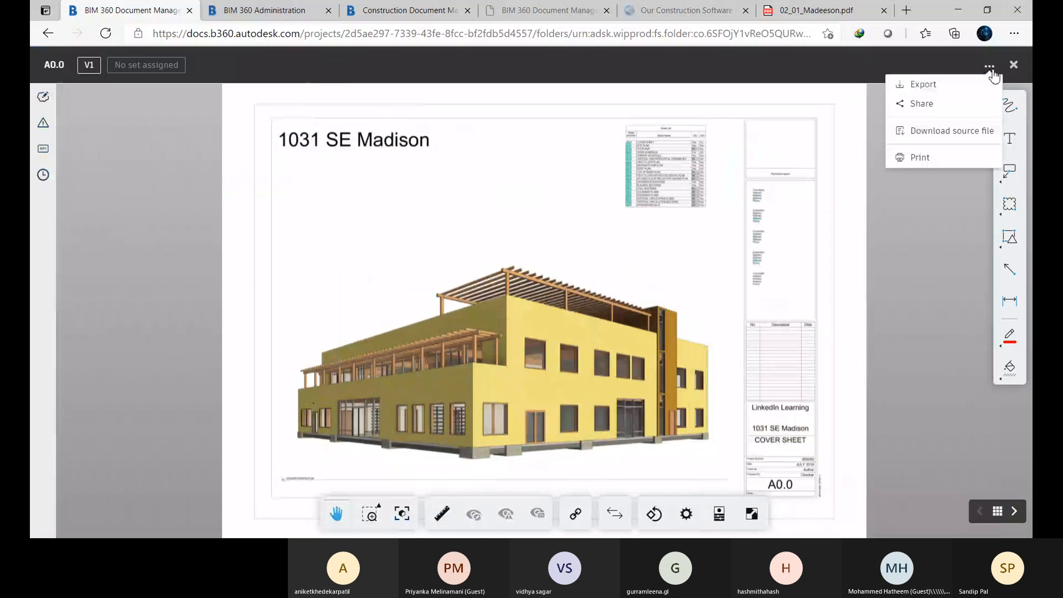
{"action": "left_click", "coordinate": [922, 104]}
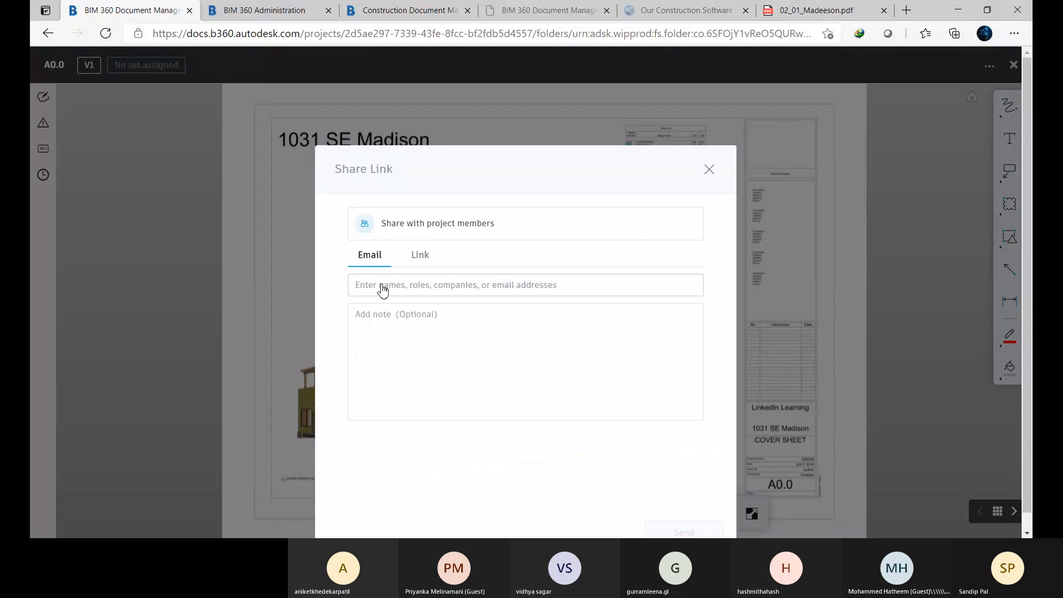
{"action": "left_click", "coordinate": [382, 287]}
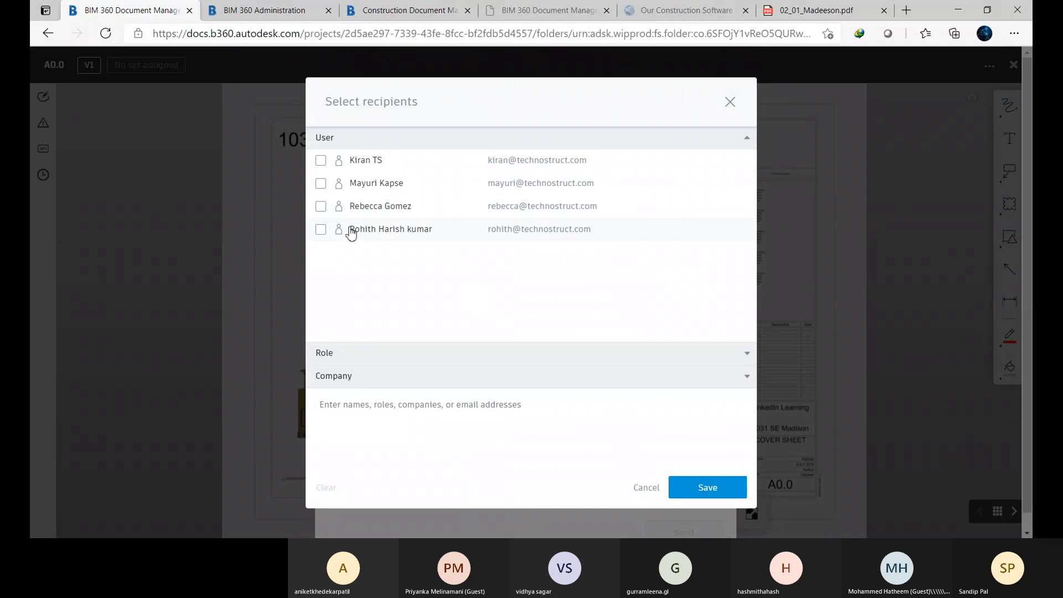
{"action": "left_click", "coordinate": [696, 359]}
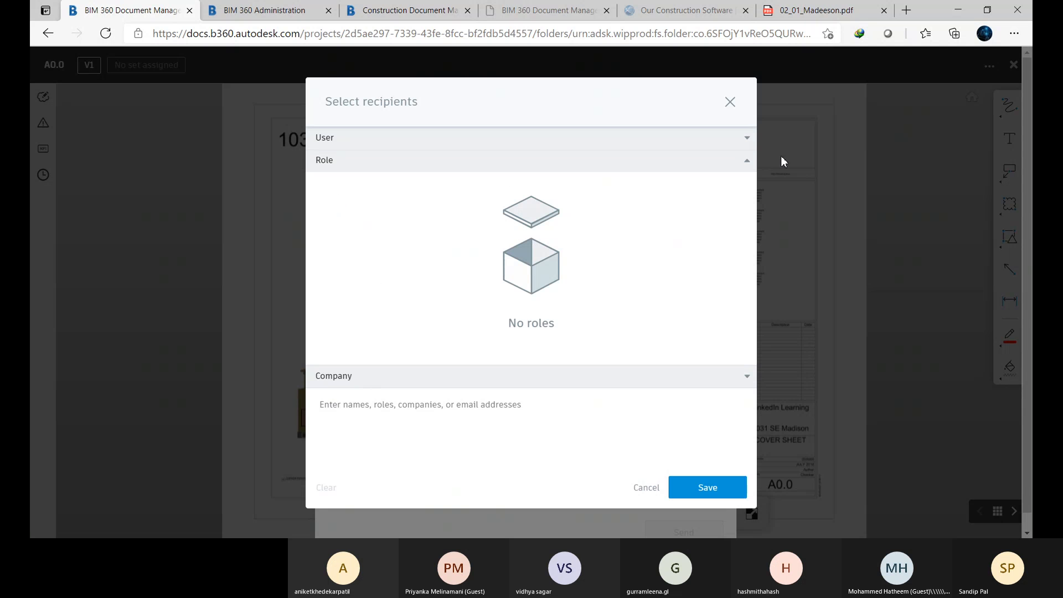
- Search the recipients for "bim", and close the recipient selection
{"action": "left_click", "coordinate": [370, 404]}
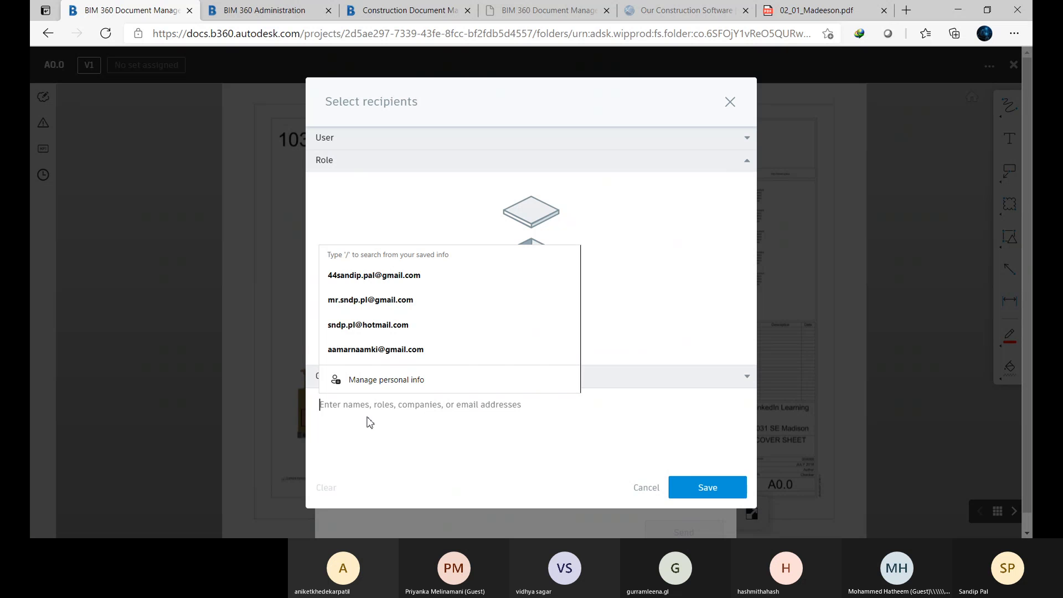
{"action": "type", "text": "b"}
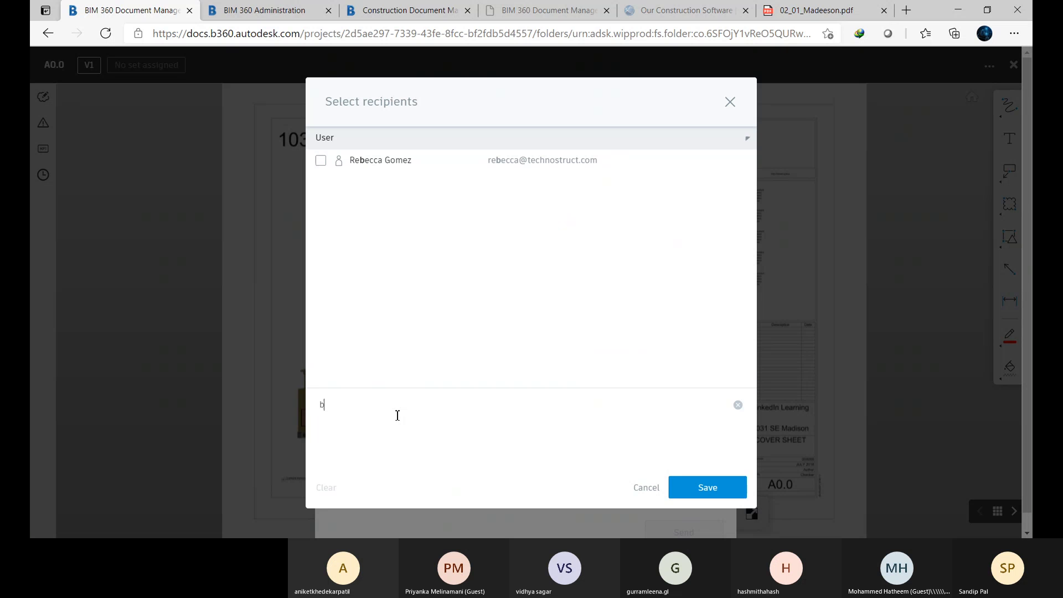
{"action": "type", "text": "im"}
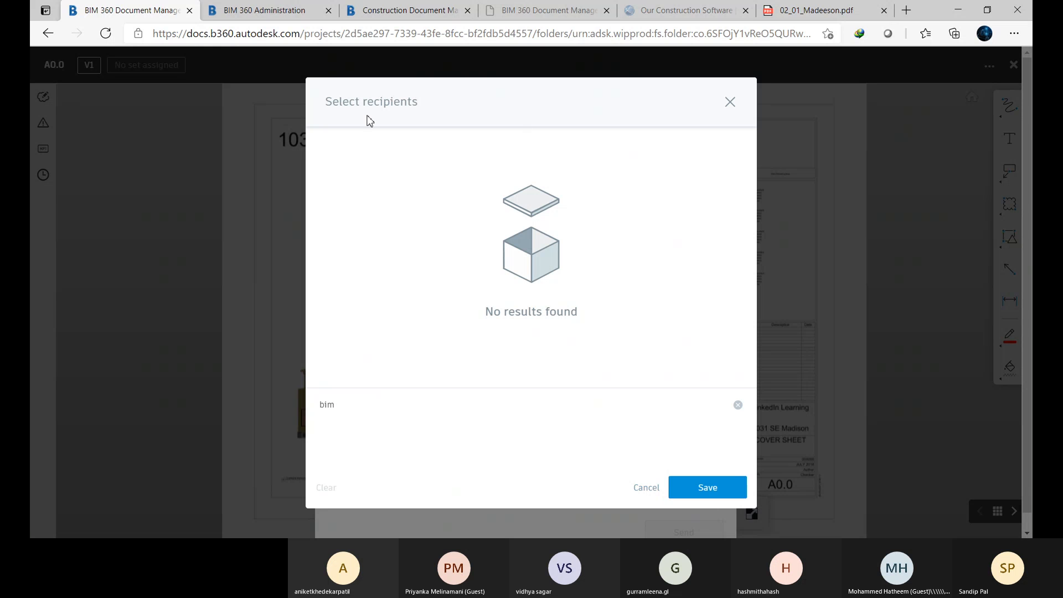
{"action": "left_click", "coordinate": [730, 103]}
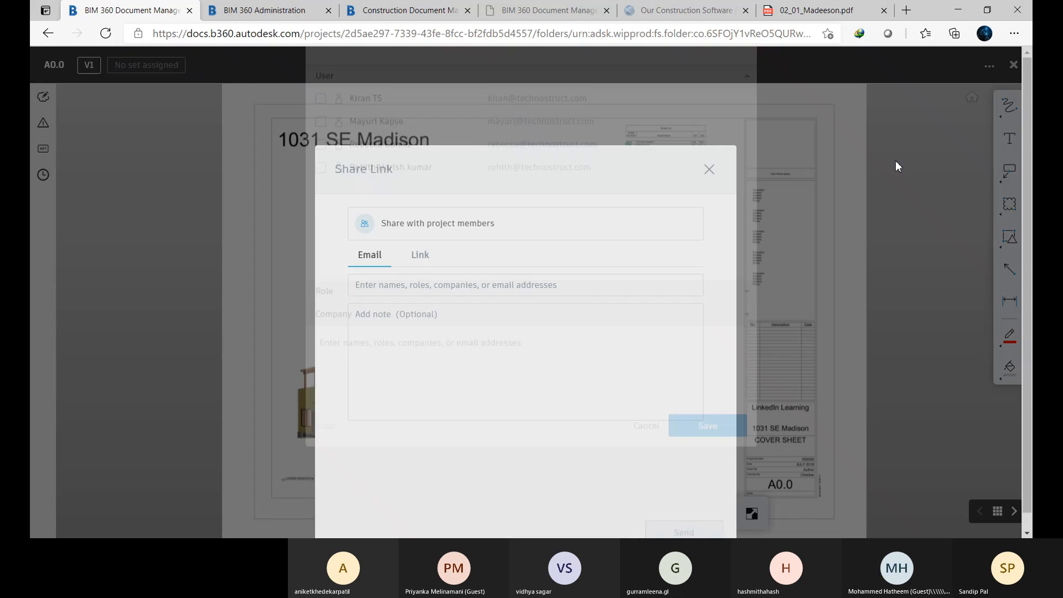
- Reopen the recipient selection, search for "bim manager", and clear the search text
{"action": "left_click", "coordinate": [403, 270]}
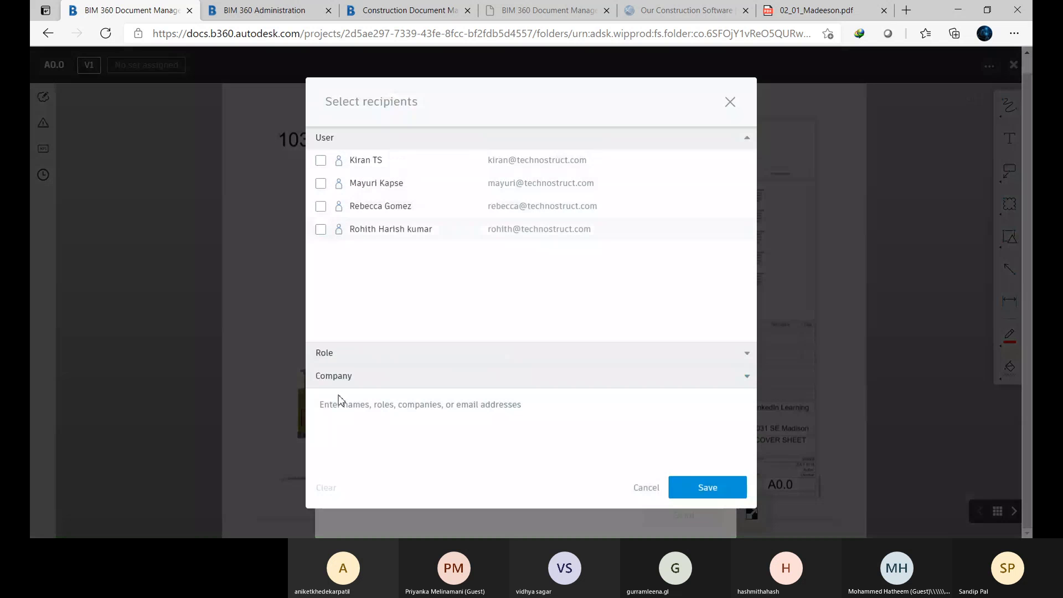
{"action": "left_click", "coordinate": [380, 409]}
{"action": "type", "text": "b"}
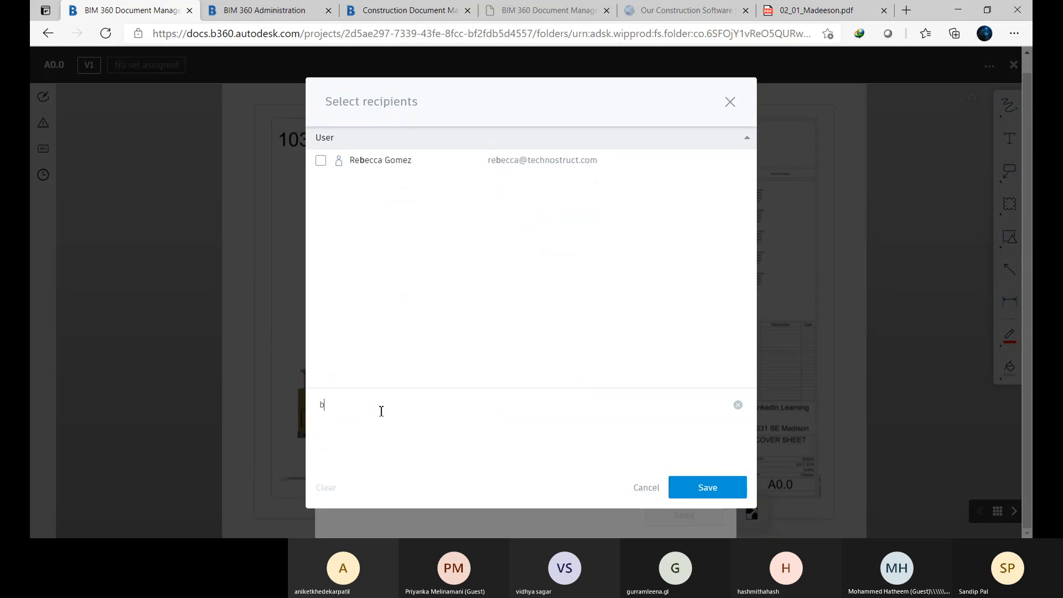
{"action": "type", "text": "im manager"}
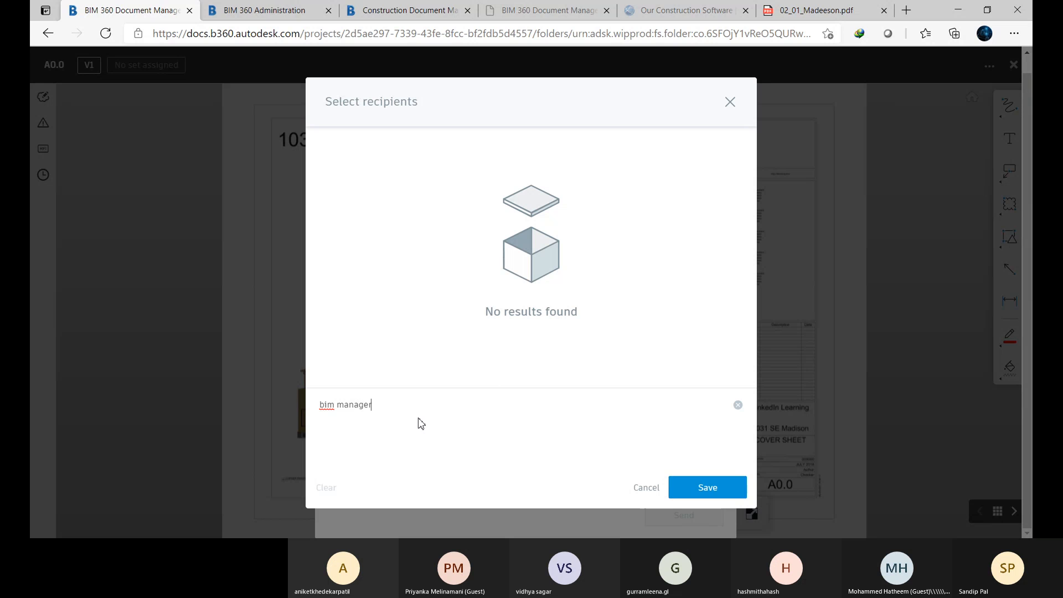
{"action": "left_click_drag", "start_coordinate": [336, 405], "coordinate": [320, 405]}
{"action": "key", "text": "BackSpace"}
{"action": "left_click", "coordinate": [738, 405]}
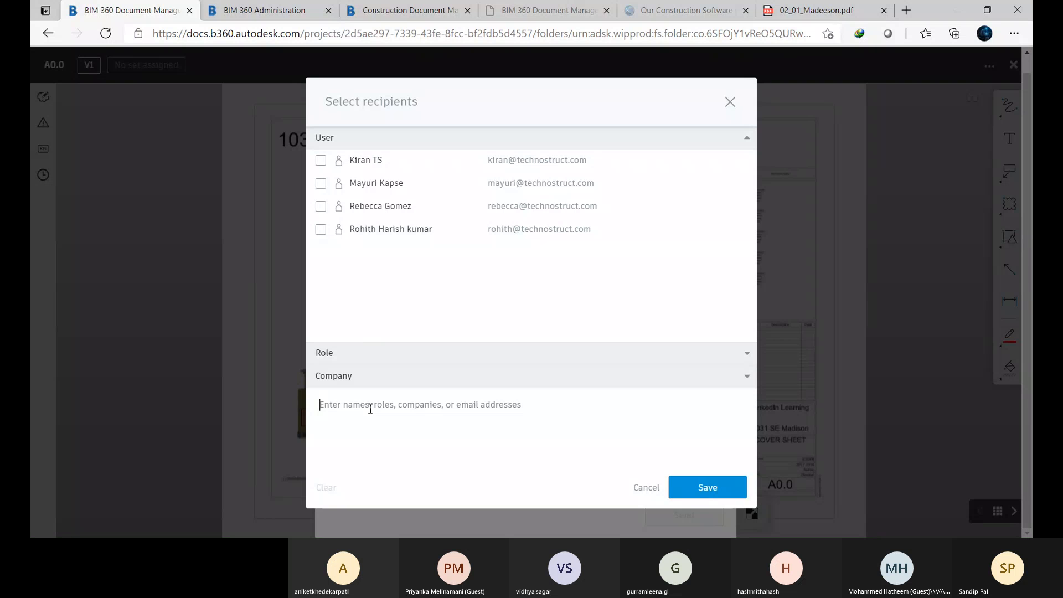
- Try selecting one project member as a recipient, and clear and cancel the recipient selection
{"action": "left_click", "coordinate": [322, 209]}
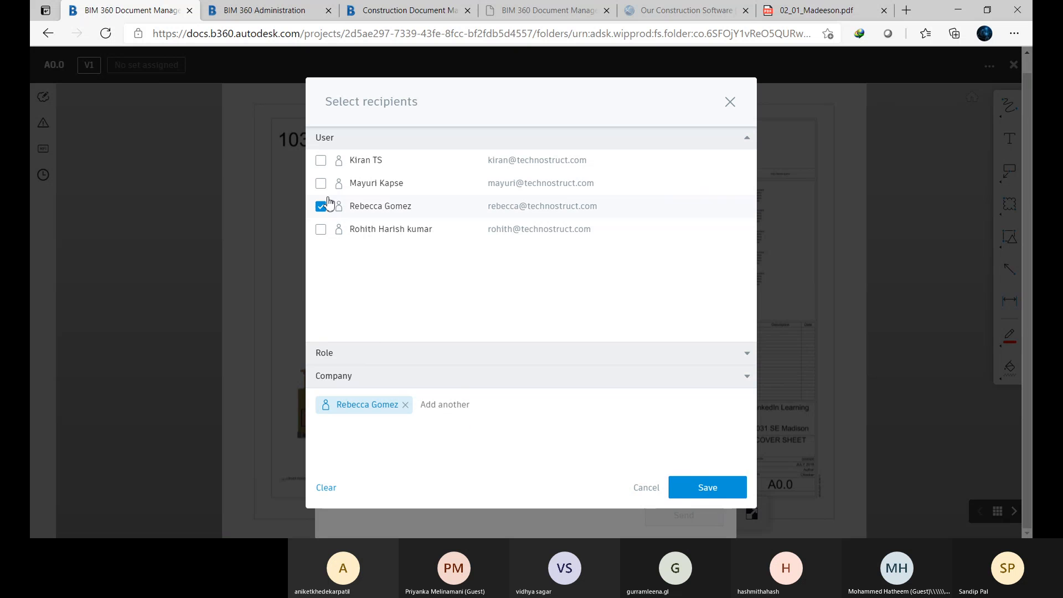
{"action": "left_click", "coordinate": [326, 487]}
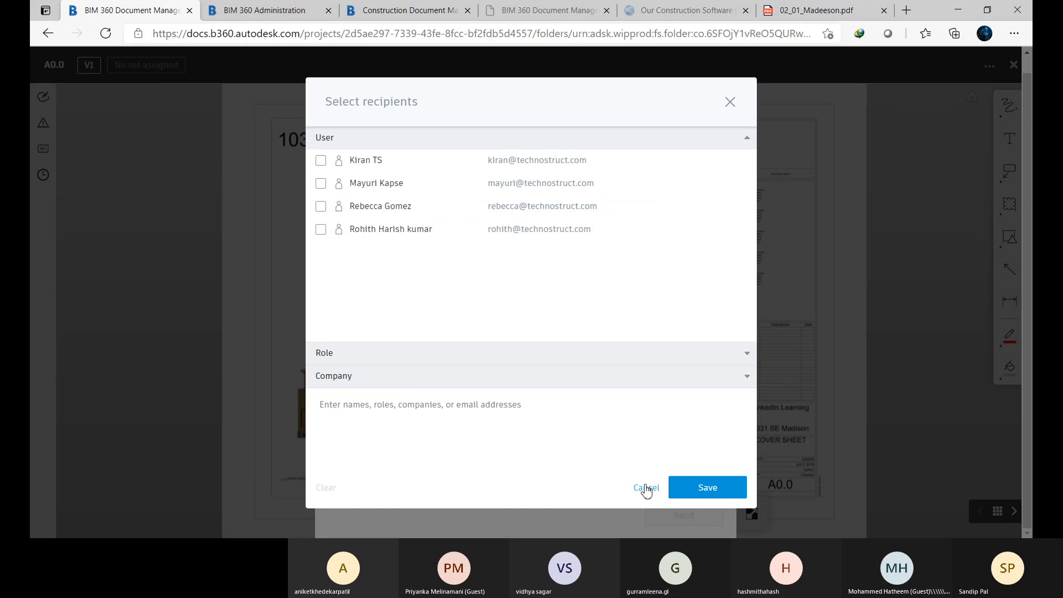
{"action": "left_click", "coordinate": [648, 488]}
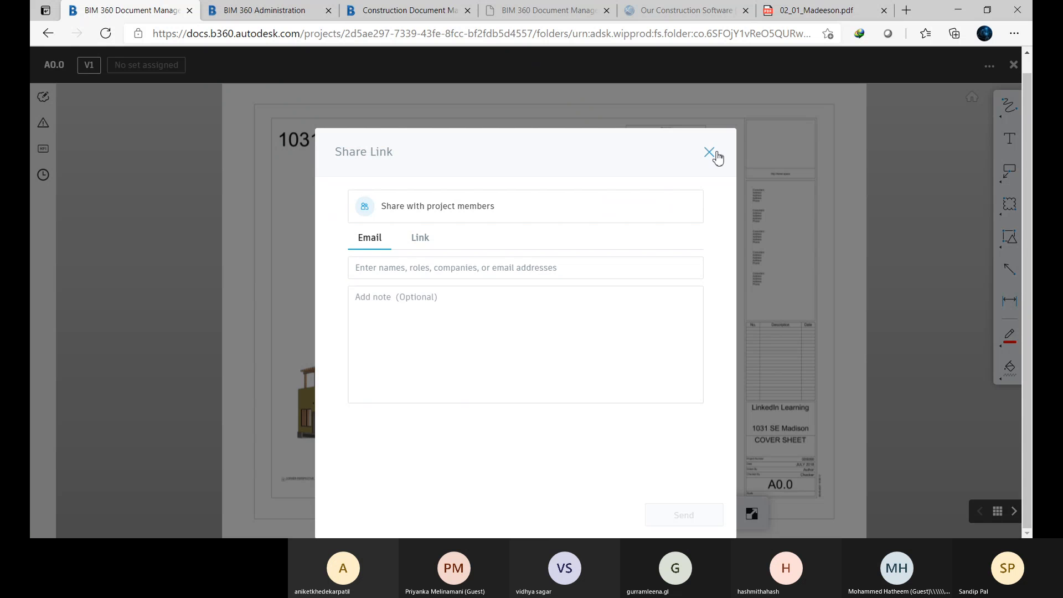
- Close the link sharing form, zoom into the building's front on sheet A0.0, and fit the whole sheet back to view
{"action": "left_click", "coordinate": [709, 152]}
{"action": "mouse_move", "coordinate": [558, 203]}
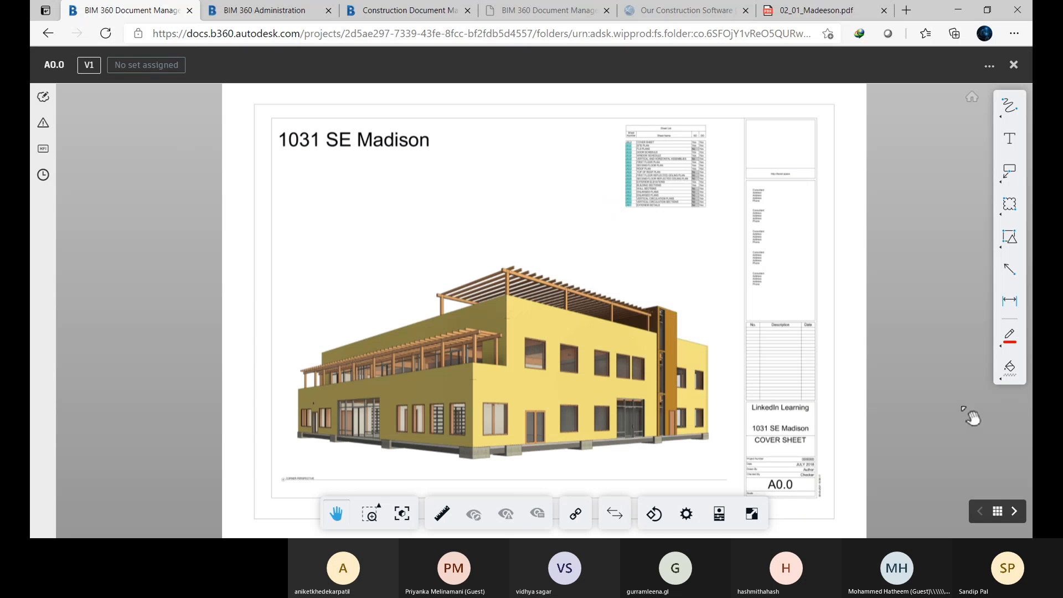
{"action": "left_click", "coordinate": [369, 515]}
{"action": "left_click", "coordinate": [369, 449]}
{"action": "left_click_drag", "start_coordinate": [393, 271], "coordinate": [715, 465]}
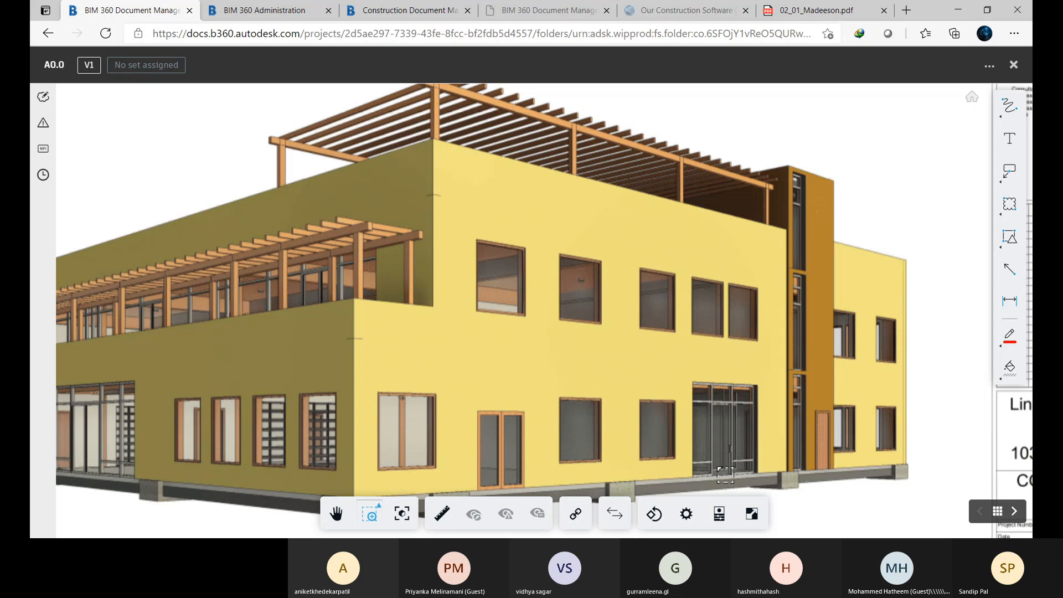
{"action": "left_click", "coordinate": [402, 514]}
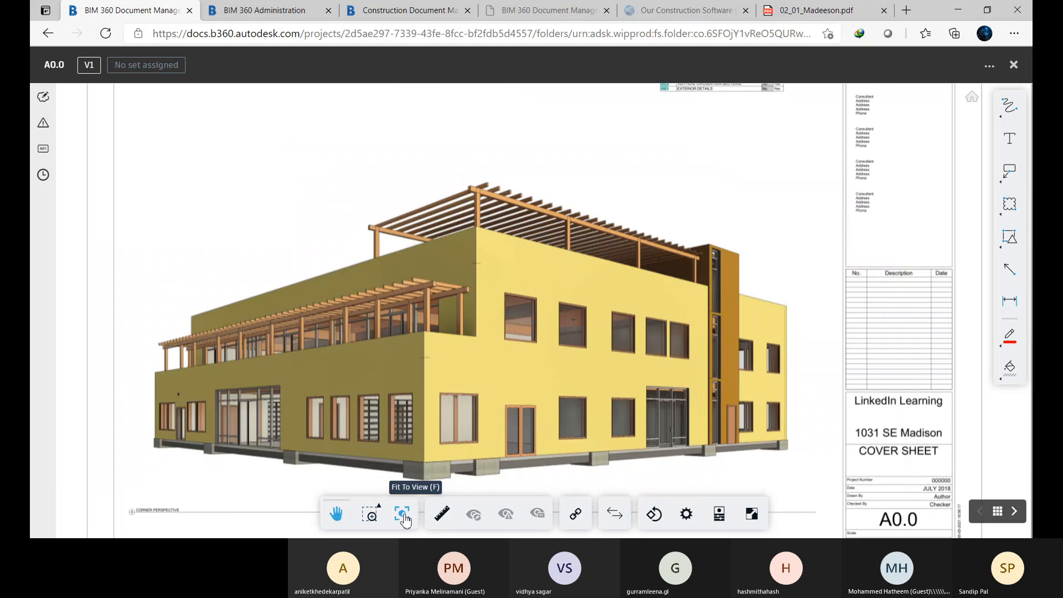
- Try to calibrate the sheet along the building's front base edge as 20000 meters, and discard the calibration
{"action": "left_click", "coordinate": [442, 513]}
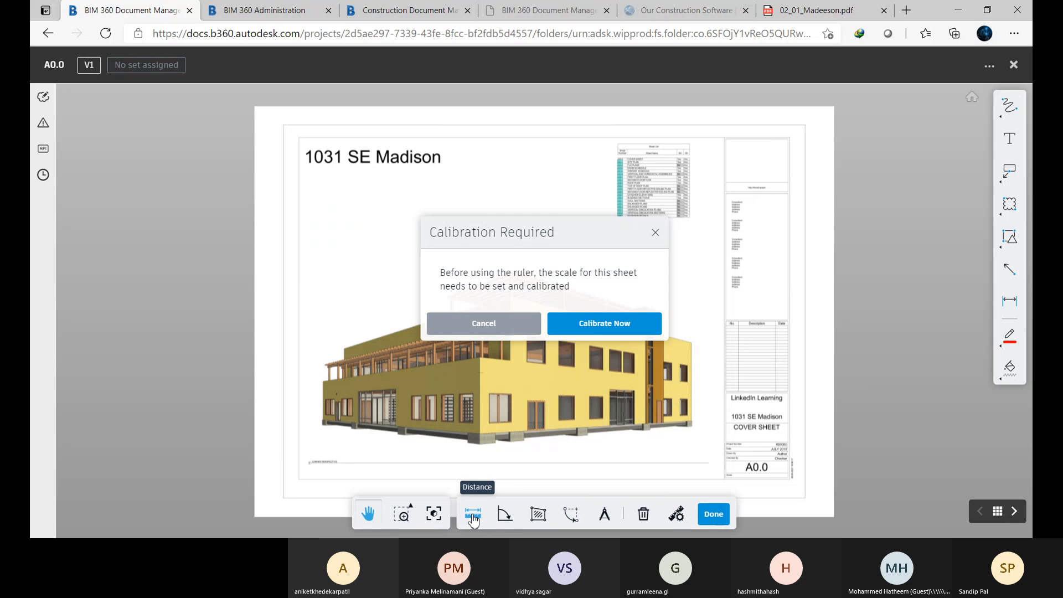
{"action": "left_click", "coordinate": [597, 329]}
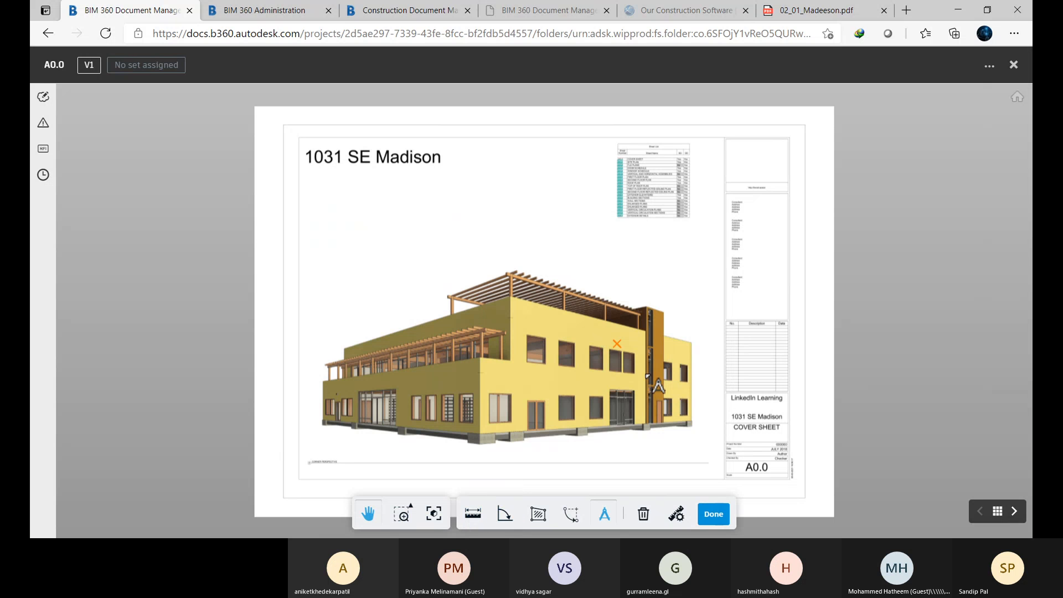
{"action": "left_click", "coordinate": [481, 444]}
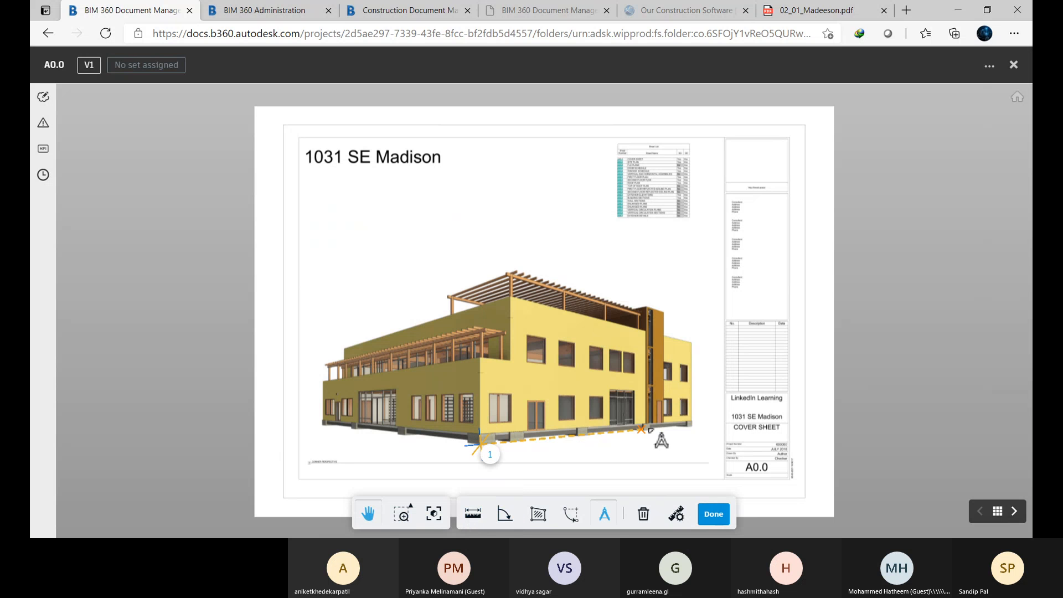
{"action": "left_click", "coordinate": [691, 427]}
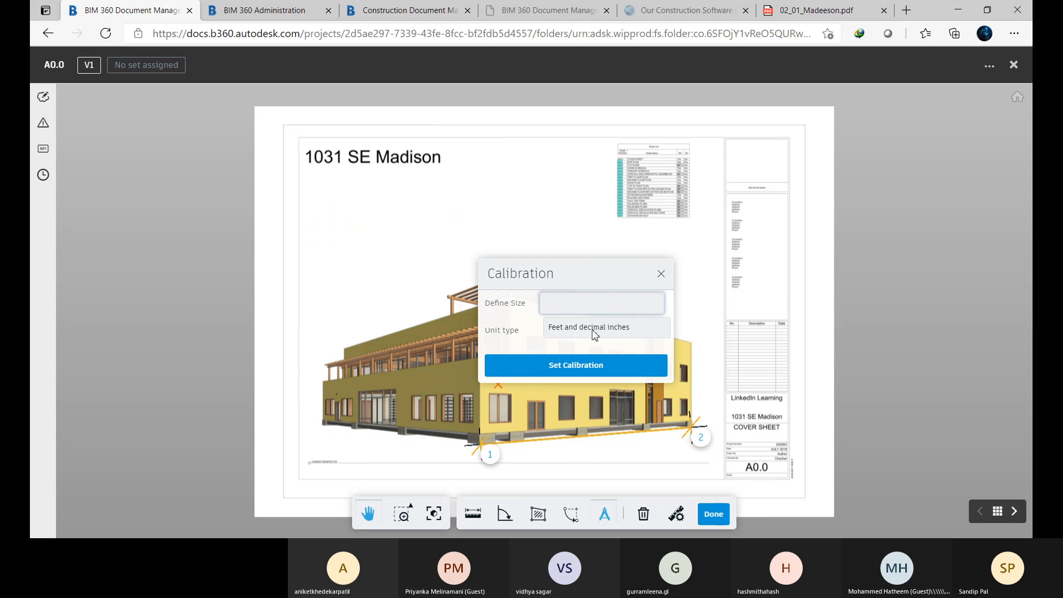
{"action": "left_click", "coordinate": [588, 365]}
{"action": "left_click", "coordinate": [570, 304]}
{"action": "type", "text": "20000"}
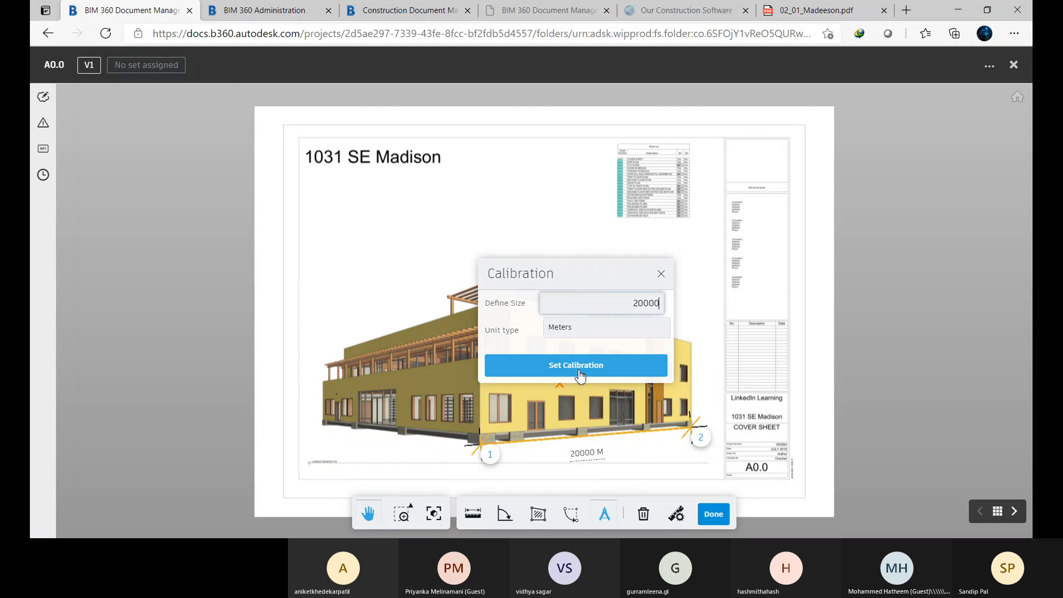
{"action": "left_click", "coordinate": [660, 275]}
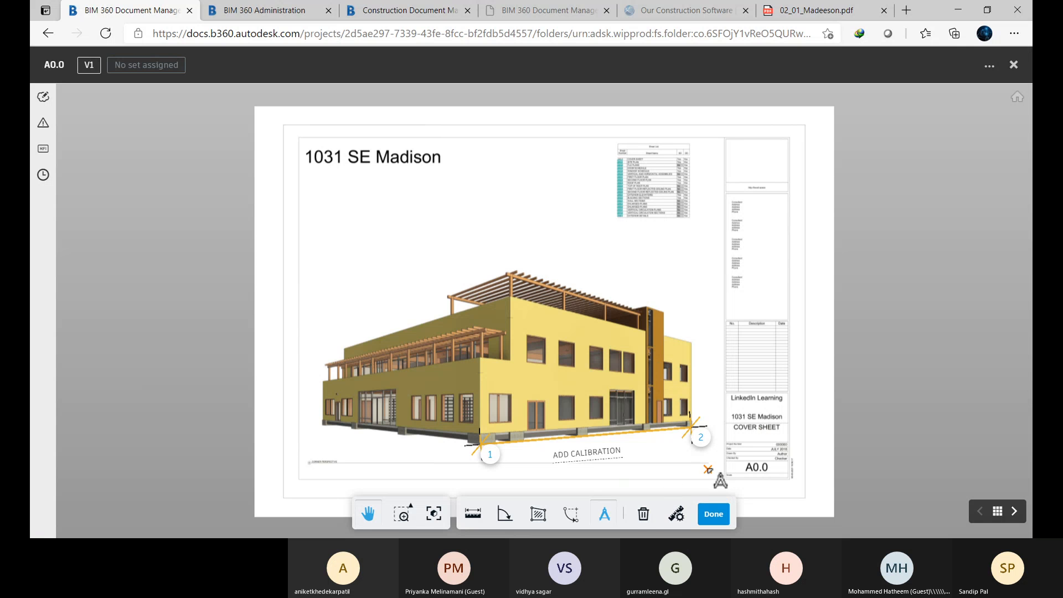
{"action": "left_click", "coordinate": [640, 515]}
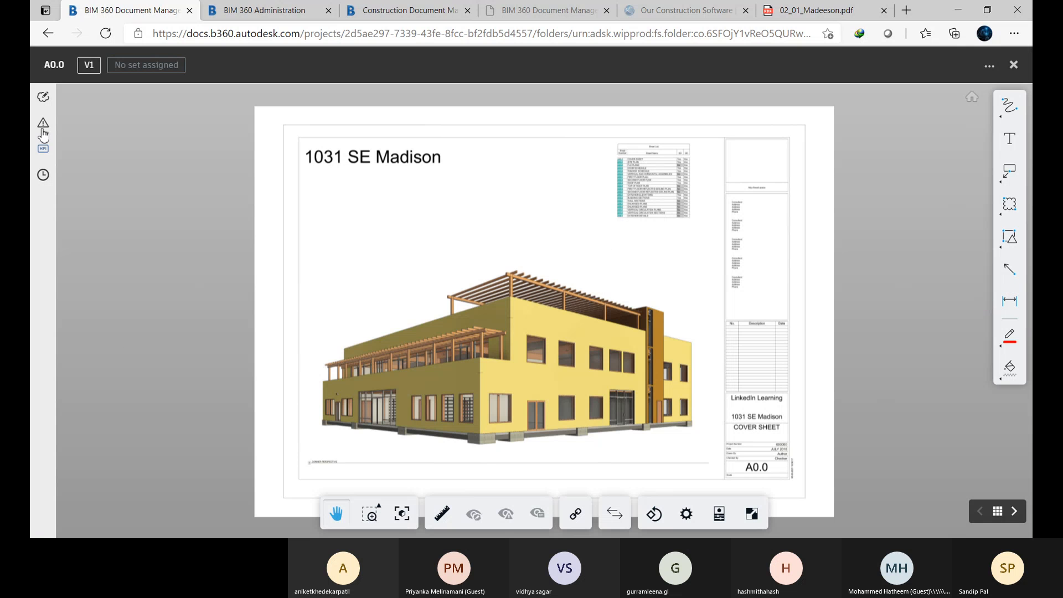
- Close sheet A0.0 and start a new transmittal from the project's transmittals list
{"action": "left_click", "coordinate": [1013, 66]}
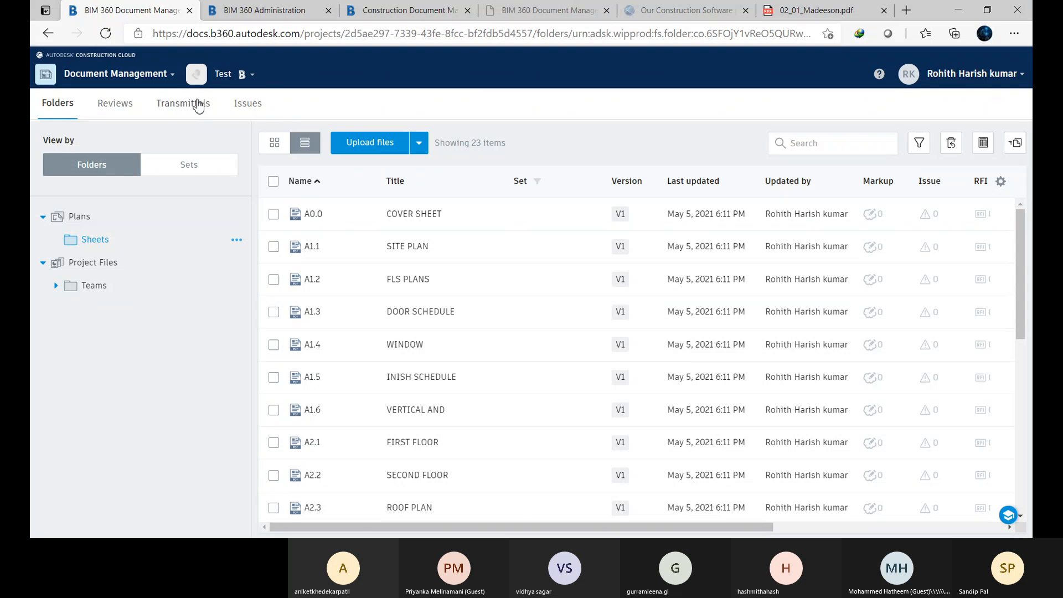
{"action": "left_click", "coordinate": [198, 106]}
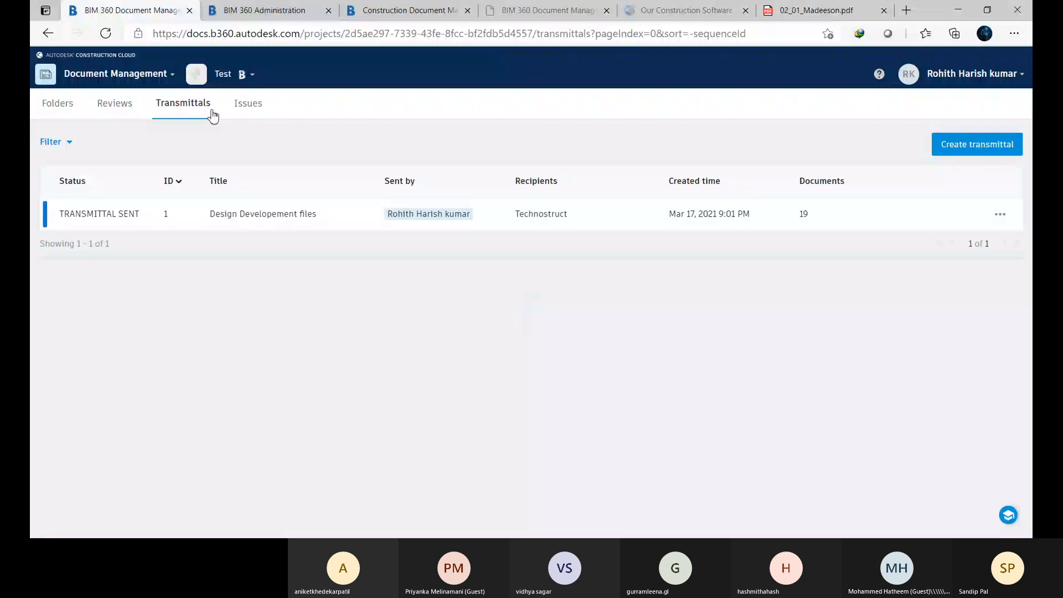
{"action": "left_click", "coordinate": [987, 155]}
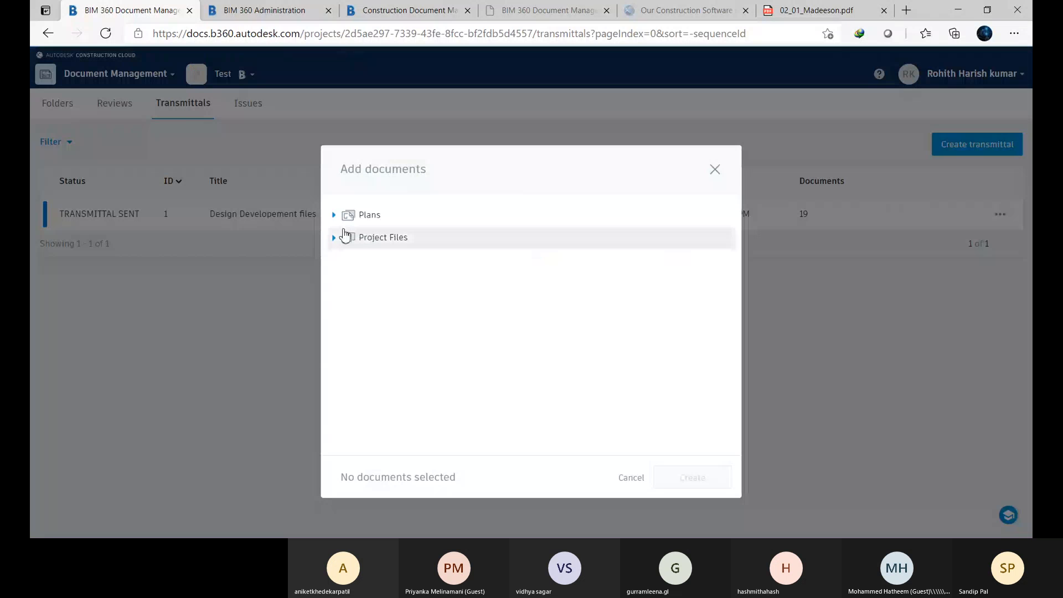
- Select sheets A0.0, A1.1, A1.2 and A1.3 from the Plans Sheets folder and proceed to the transmittal form
{"action": "left_click", "coordinate": [334, 214]}
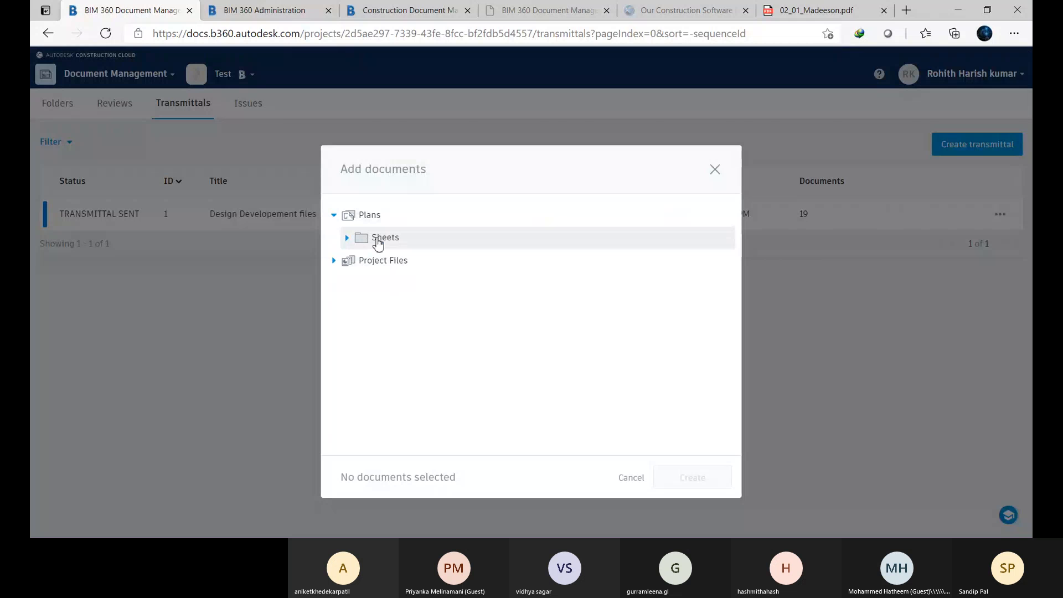
{"action": "left_click", "coordinate": [347, 238]}
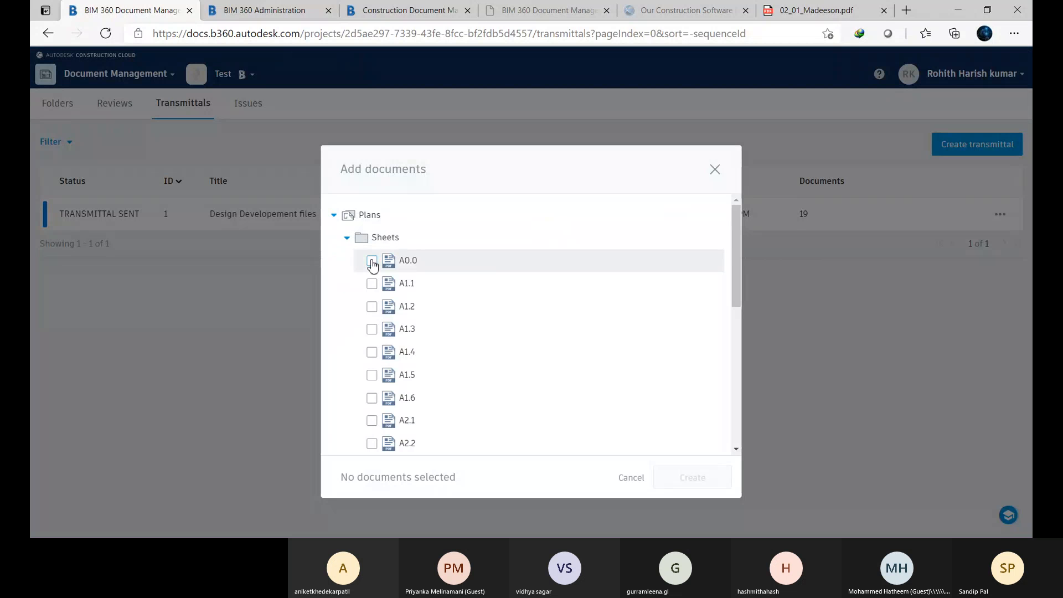
{"action": "left_click", "coordinate": [372, 262]}
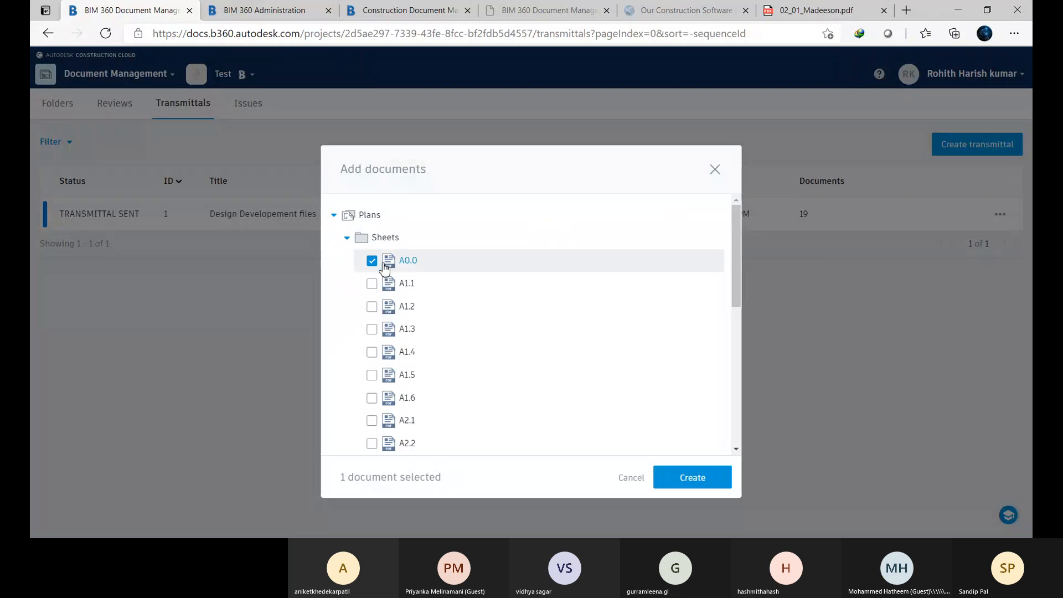
{"action": "left_click", "coordinate": [347, 239]}
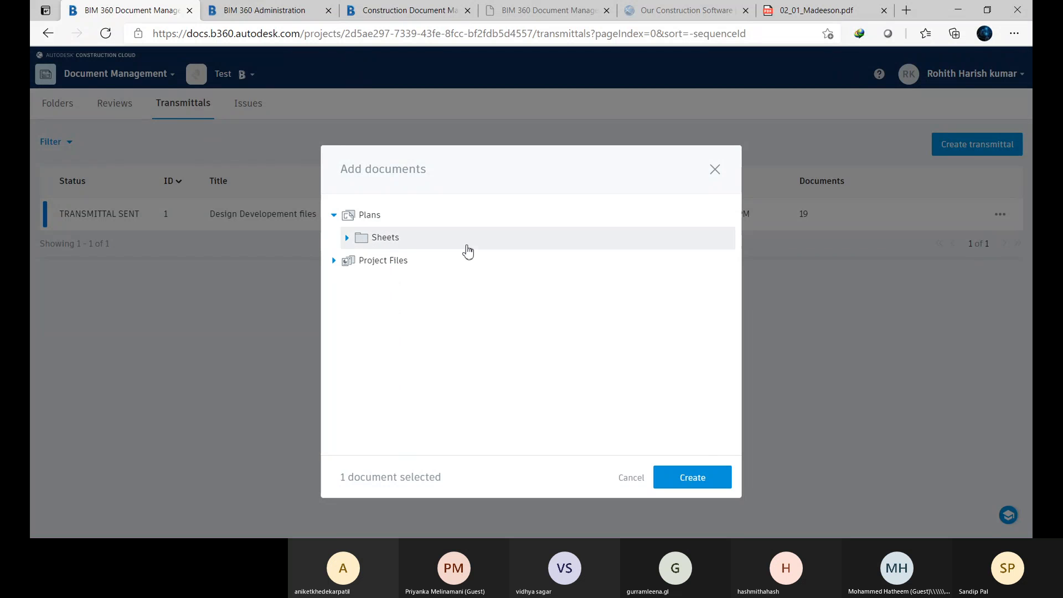
{"action": "left_click", "coordinate": [468, 251]}
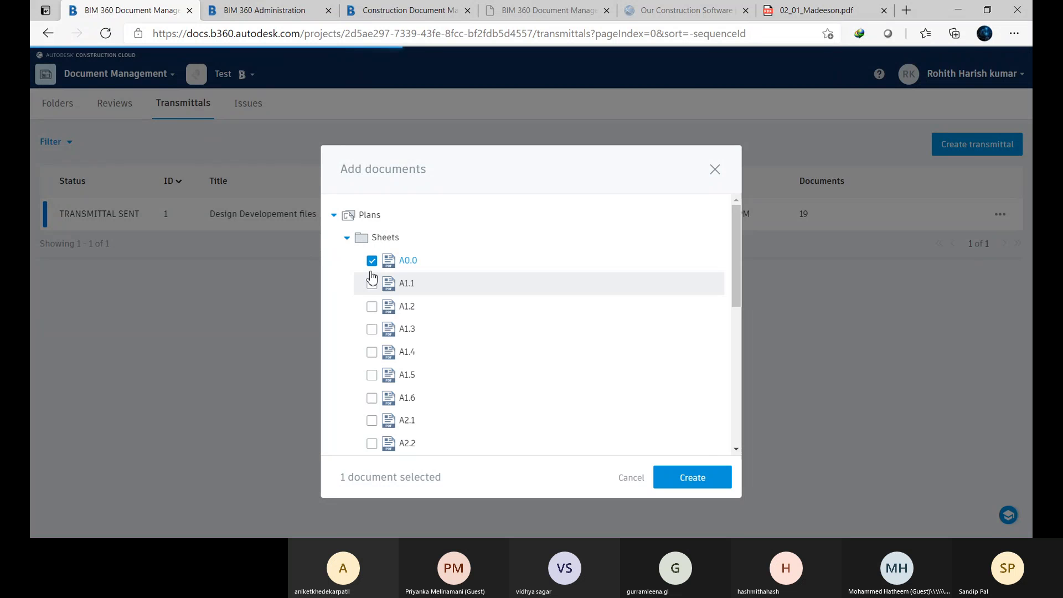
{"action": "left_click", "coordinate": [360, 218]}
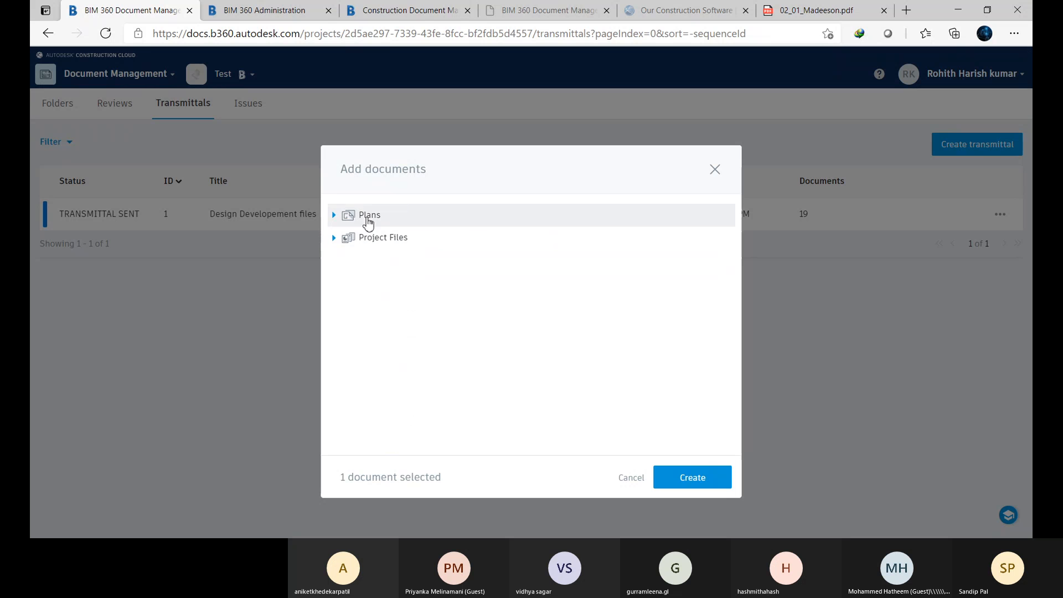
{"action": "left_click", "coordinate": [347, 215]}
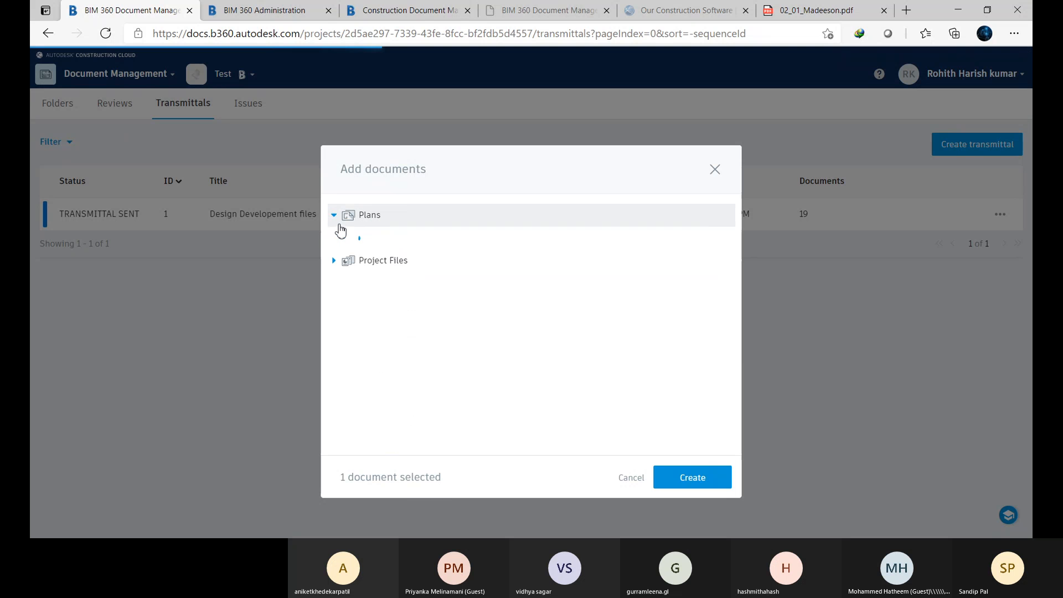
{"action": "left_click", "coordinate": [372, 283]}
{"action": "left_click", "coordinate": [372, 306]}
{"action": "left_click", "coordinate": [372, 329]}
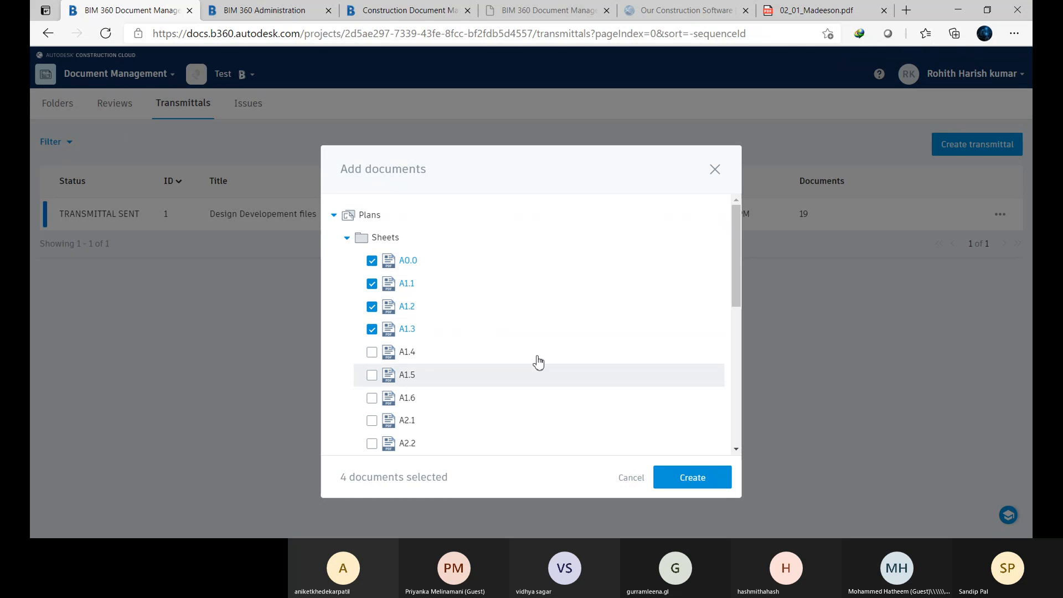
{"action": "left_click", "coordinate": [681, 486]}
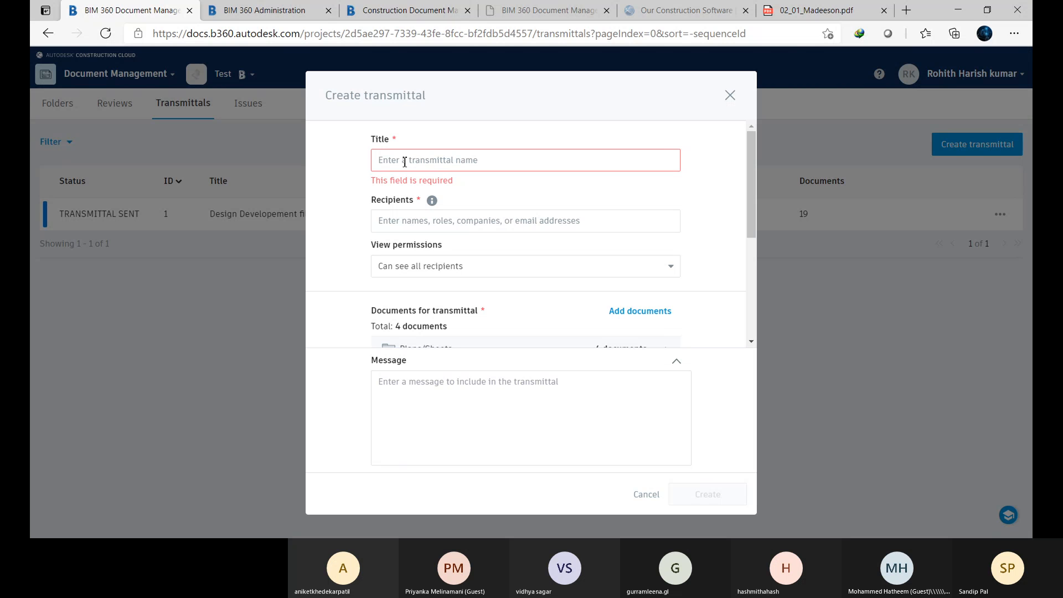
- Examine the transmittal form's attached documents and title, and view the available recipients without selecting any
{"action": "scroll", "coordinate": [435, 163], "scroll_direction": "down", "scroll_amount": 1}
{"action": "scroll", "coordinate": [479, 268], "scroll_direction": "down", "scroll_amount": 1}
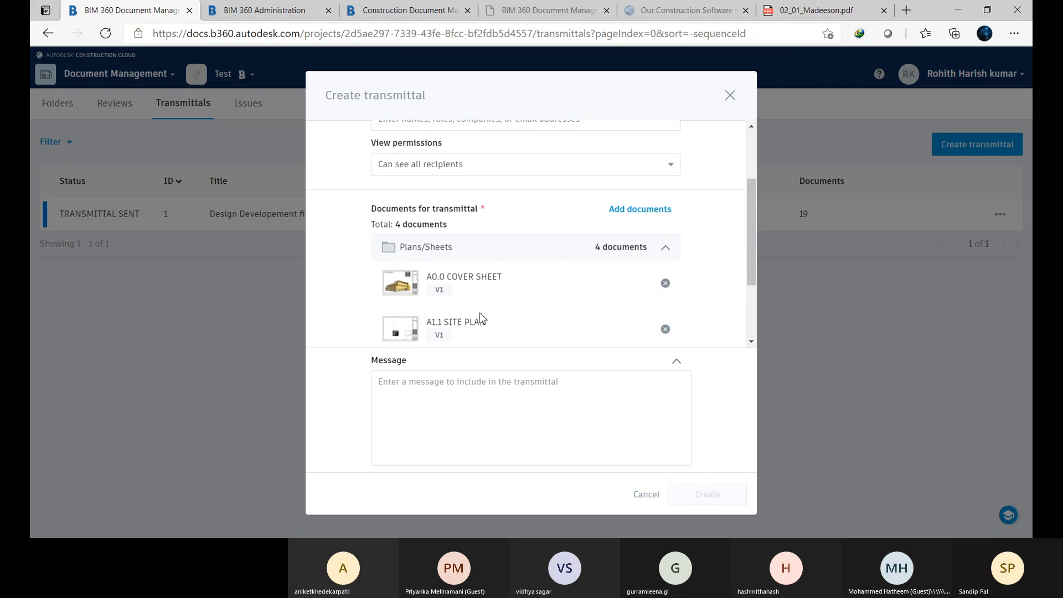
{"action": "scroll", "coordinate": [454, 254], "scroll_direction": "up", "scroll_amount": 3}
{"action": "left_click", "coordinate": [410, 160]}
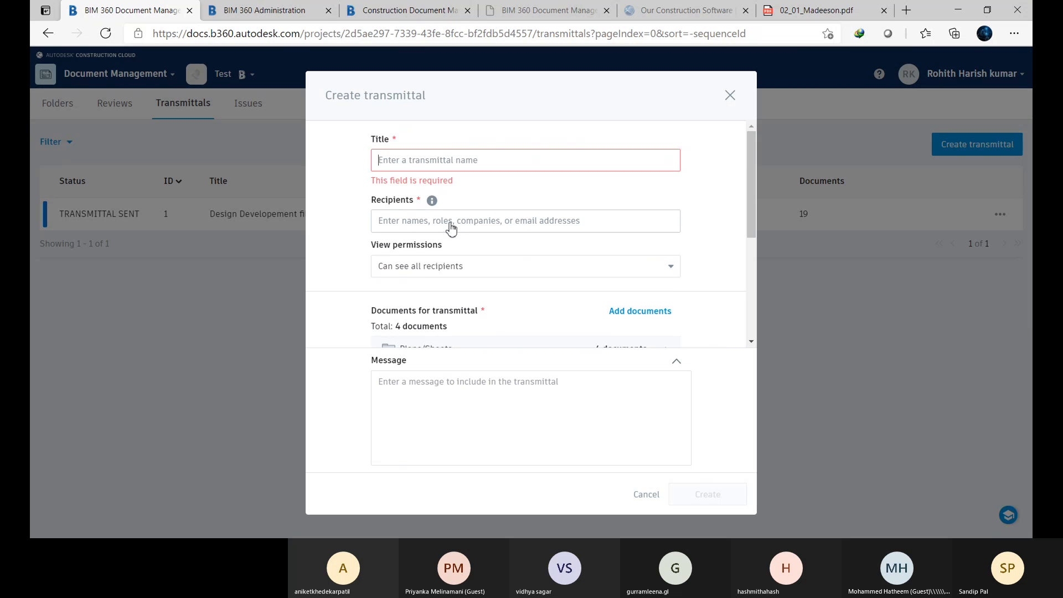
{"action": "left_click", "coordinate": [427, 223]}
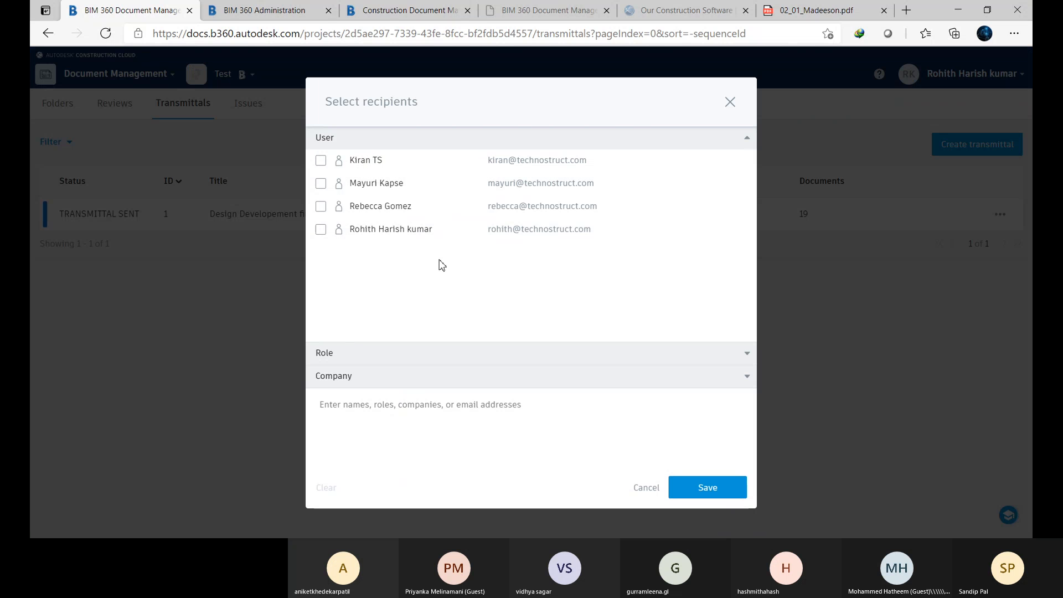
{"action": "left_click", "coordinate": [731, 103]}
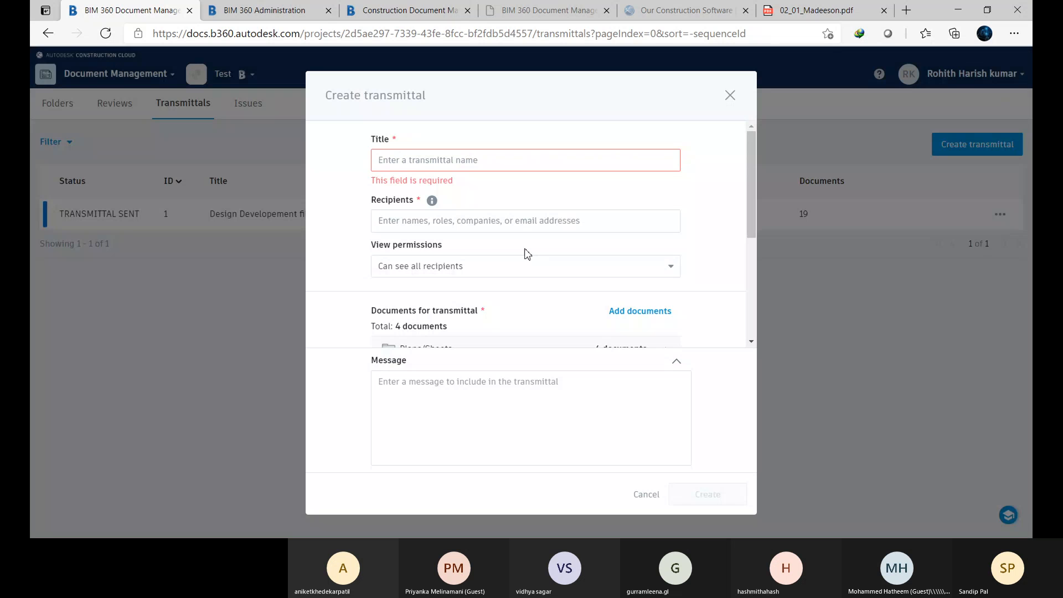
- Examine the transmittal's view permissions, recipients, documents and message field, and close the form without creating the transmittal
{"action": "left_click", "coordinate": [441, 267]}
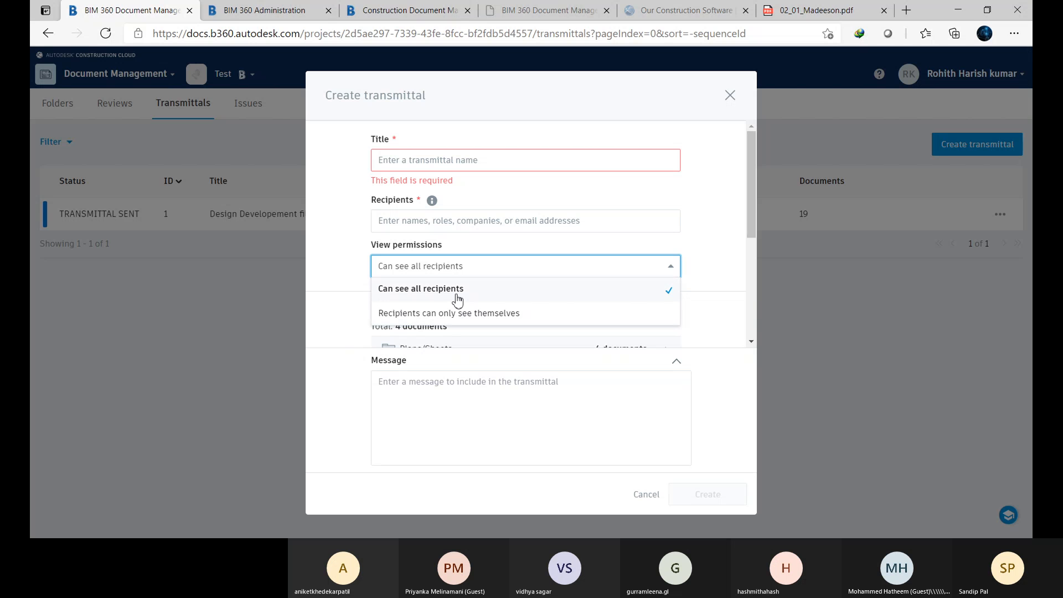
{"action": "left_click", "coordinate": [415, 222]}
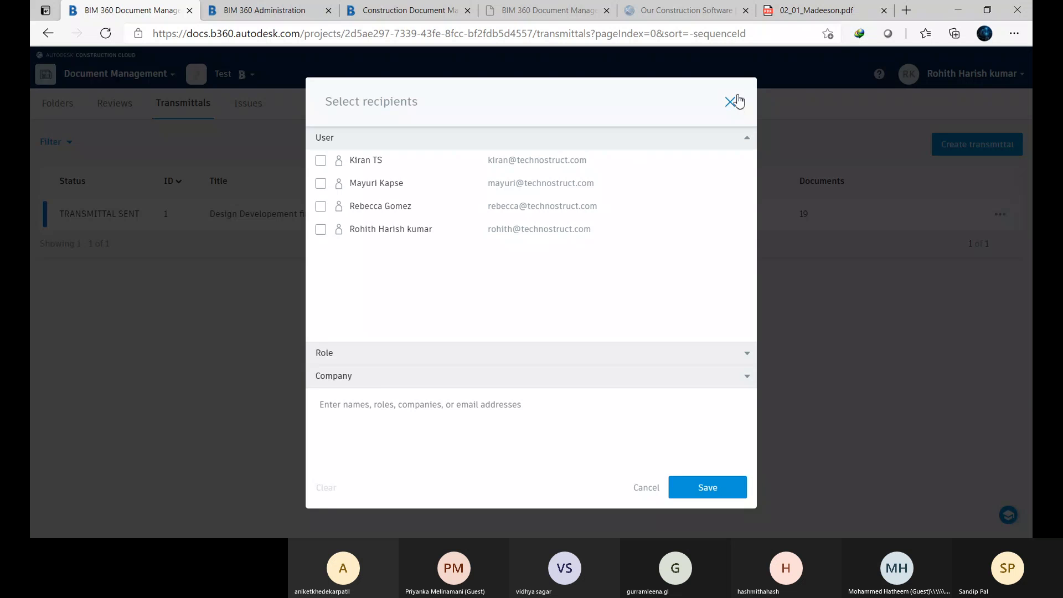
{"action": "left_click", "coordinate": [738, 100]}
{"action": "scroll", "coordinate": [426, 204], "scroll_direction": "down", "scroll_amount": 3}
{"action": "scroll", "coordinate": [437, 227], "scroll_direction": "down", "scroll_amount": 3}
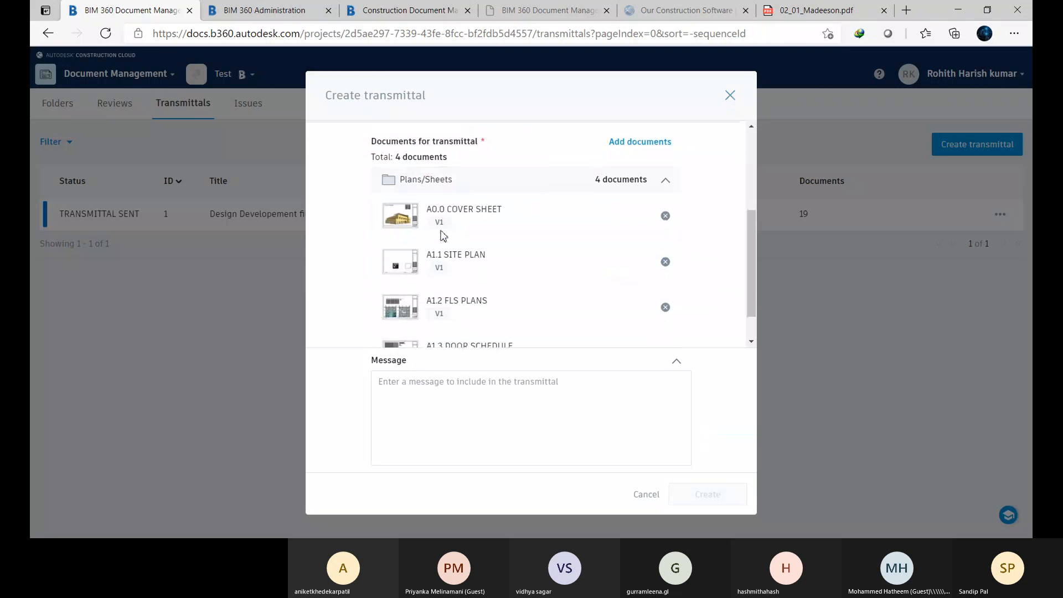
{"action": "left_click", "coordinate": [394, 398]}
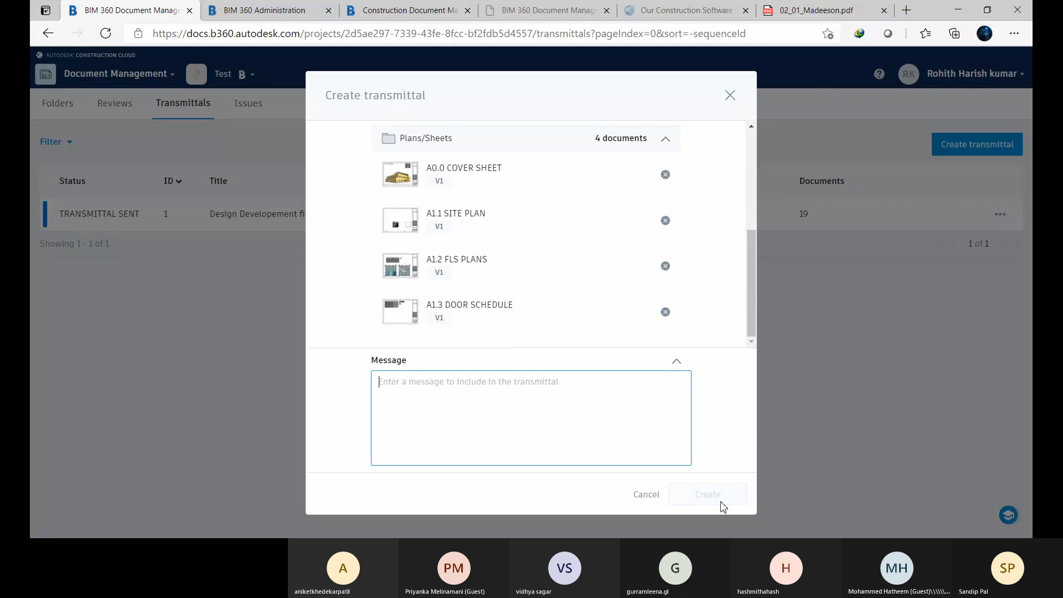
{"action": "left_click", "coordinate": [731, 104]}
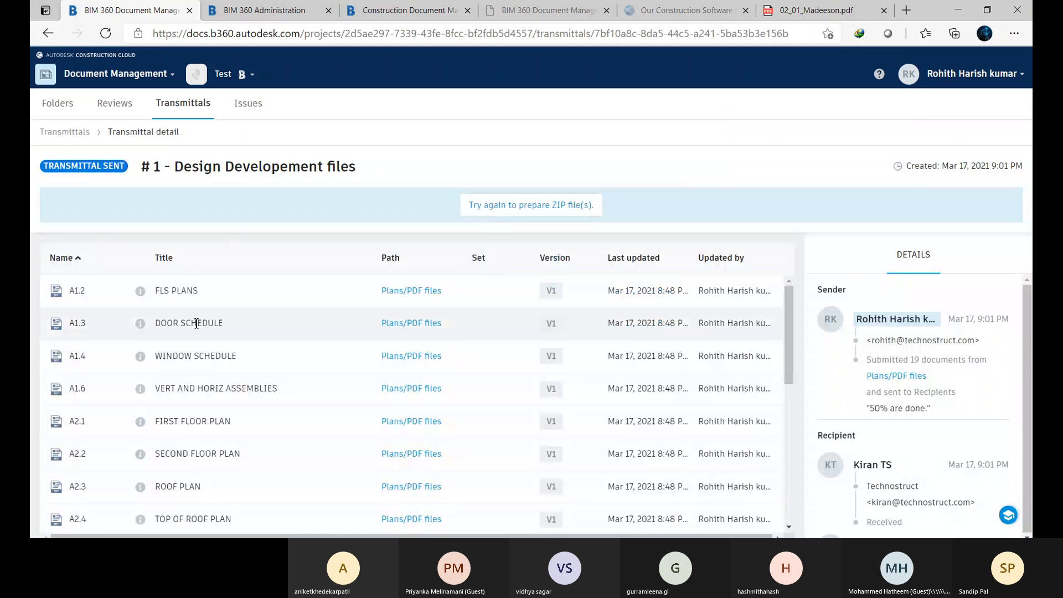
- Examine the document list and the sender and recipient details of the sent "Design Developement files" transmittal
{"action": "scroll", "coordinate": [380, 368], "scroll_direction": "down", "scroll_amount": 2}
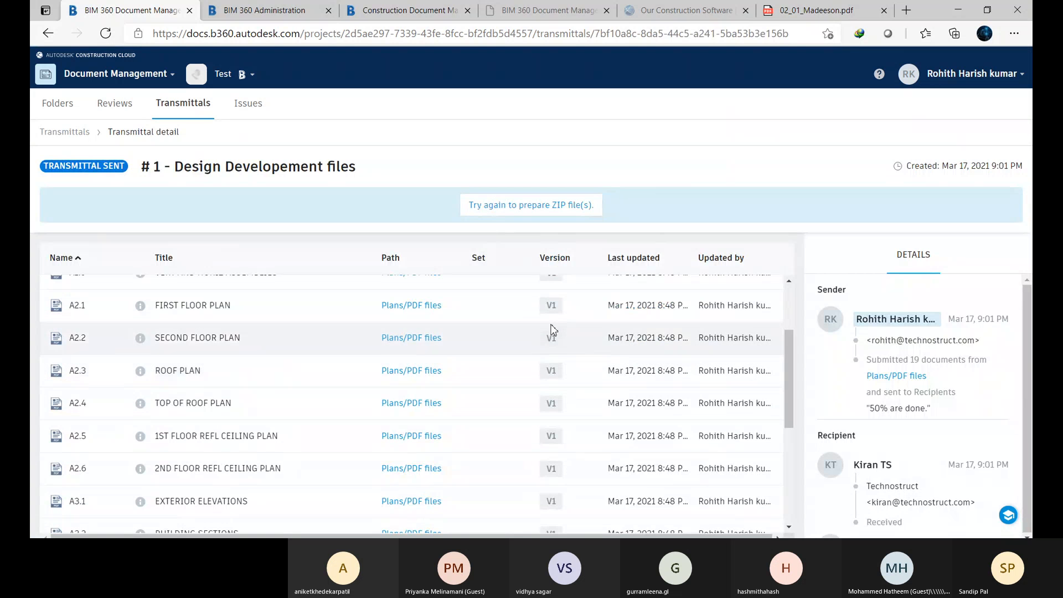
{"action": "scroll", "coordinate": [202, 391], "scroll_direction": "down", "scroll_amount": 5}
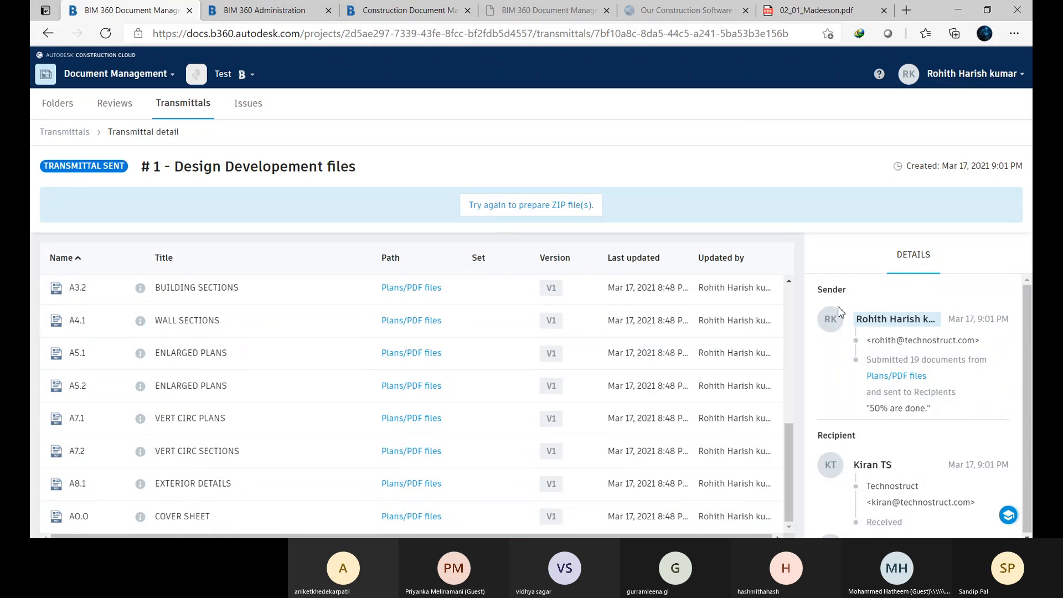
{"action": "scroll", "coordinate": [865, 447], "scroll_direction": "down", "scroll_amount": 3}
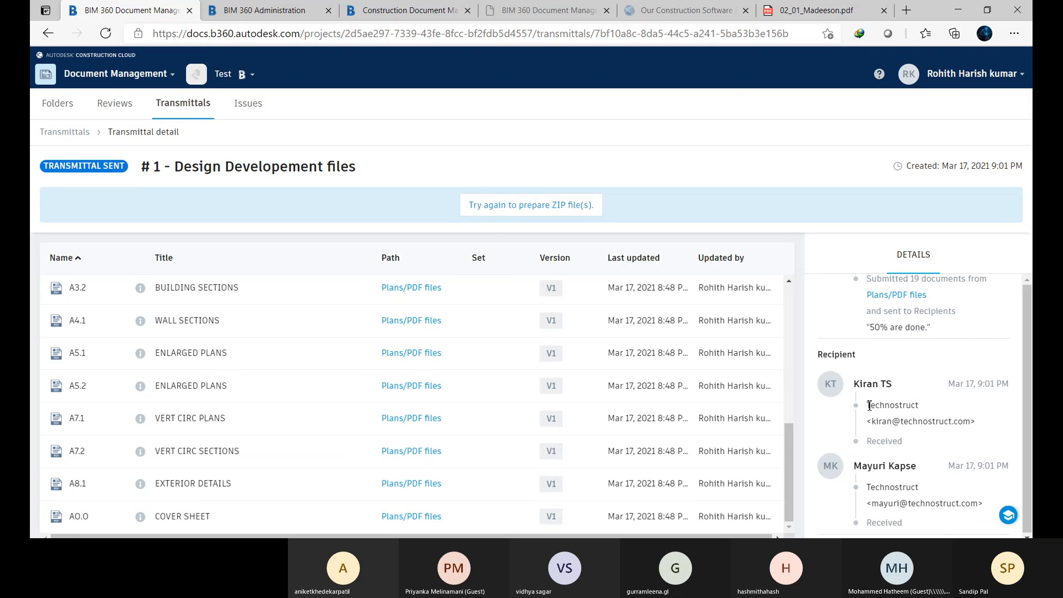
{"action": "scroll", "coordinate": [869, 461], "scroll_direction": "down", "scroll_amount": 1}
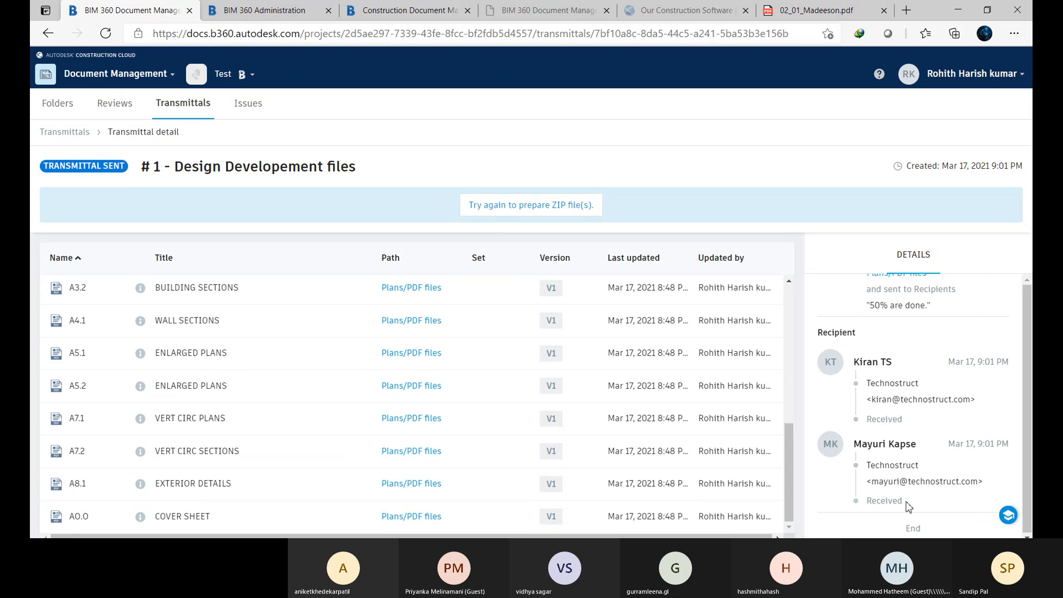
- Look over the sent transmittal's document list and view the project's issues, reviews and folders
{"action": "scroll", "coordinate": [814, 486], "scroll_direction": "up", "scroll_amount": 2}
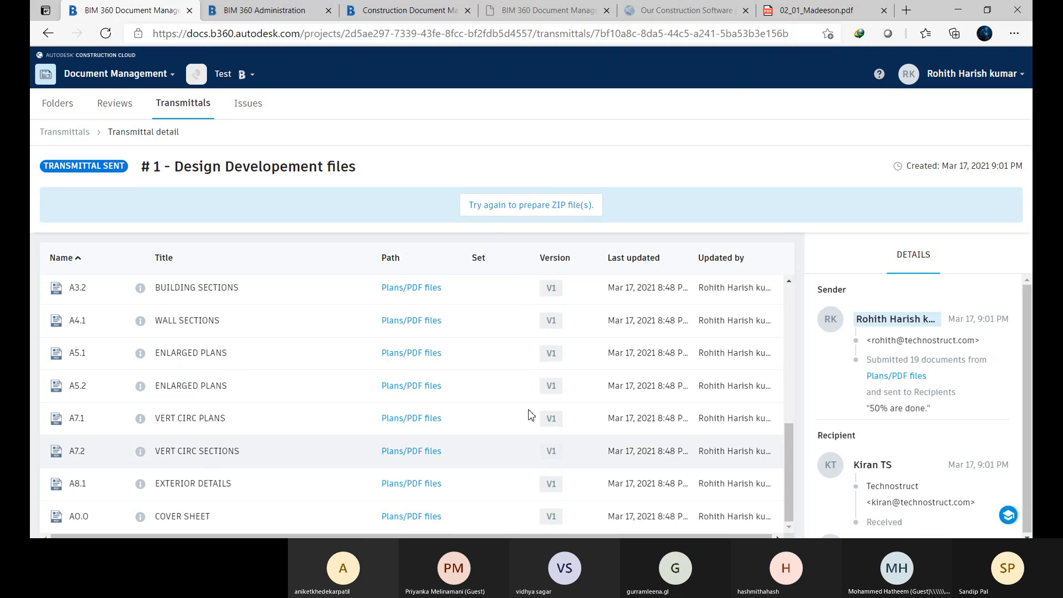
{"action": "scroll", "coordinate": [529, 414], "scroll_direction": "up", "scroll_amount": 3}
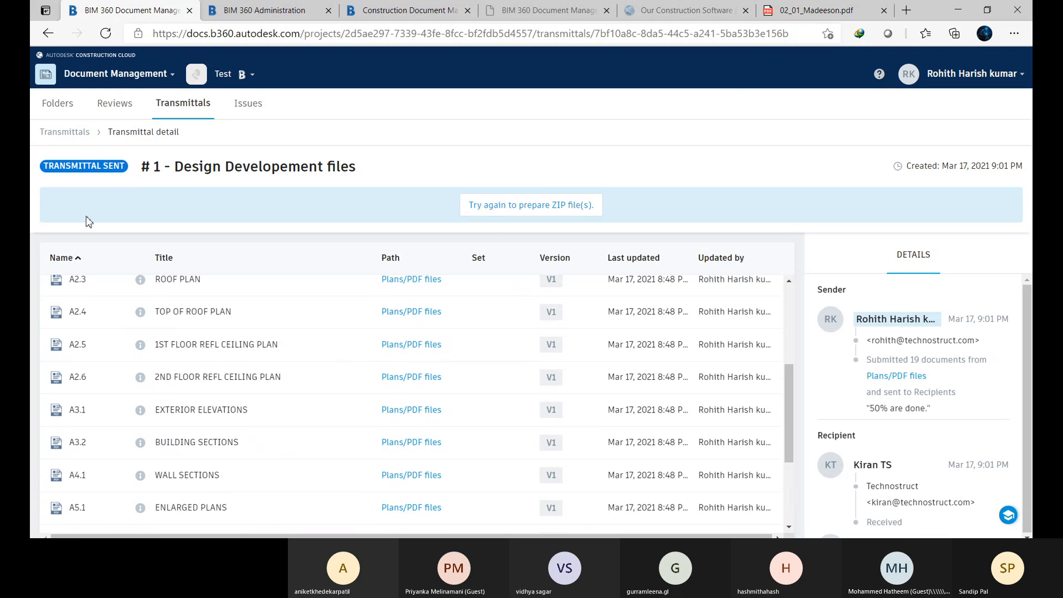
{"action": "left_click", "coordinate": [247, 105]}
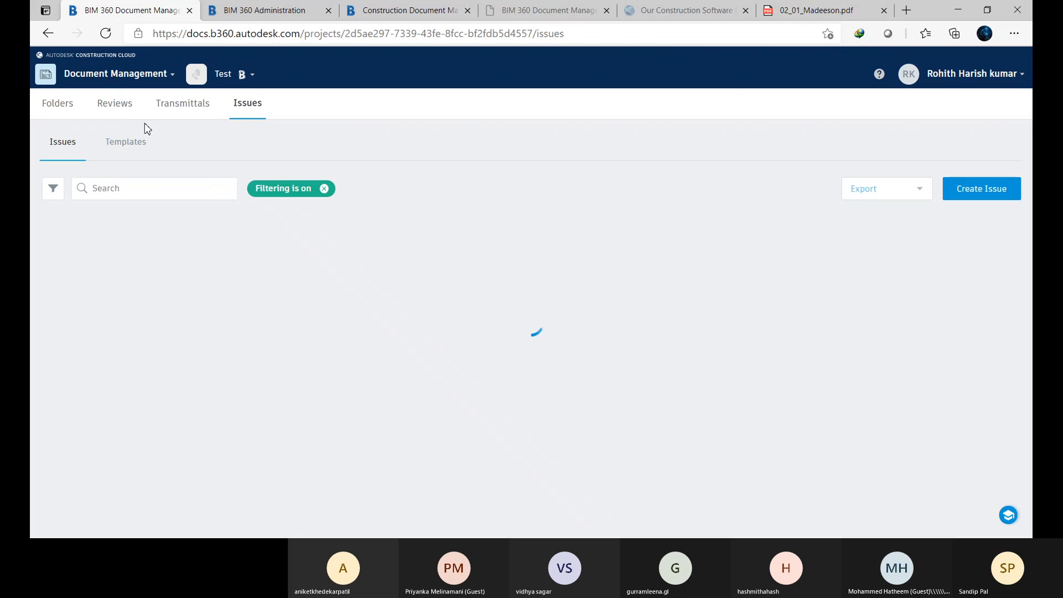
{"action": "left_click", "coordinate": [121, 106]}
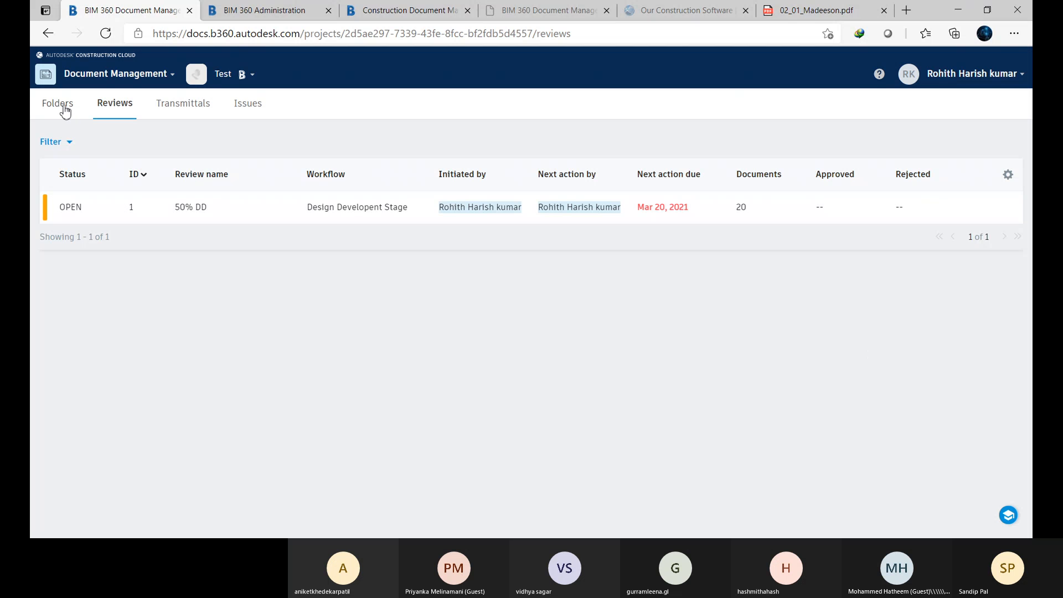
{"action": "left_click", "coordinate": [61, 105]}
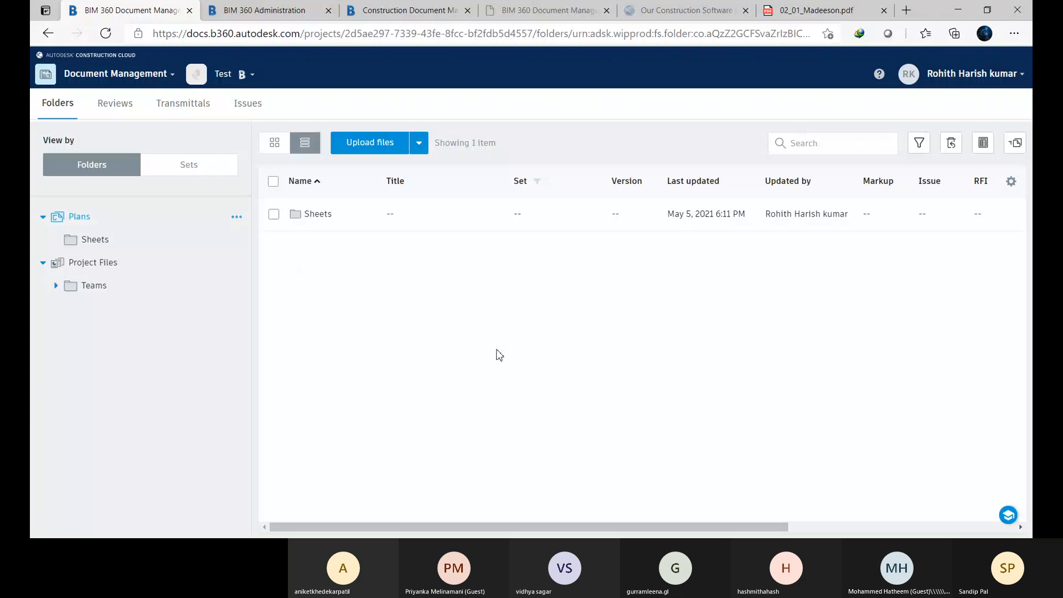
- Switch to Project Admin and show the review approval workflows for the Document Management service
{"action": "left_click", "coordinate": [173, 76]}
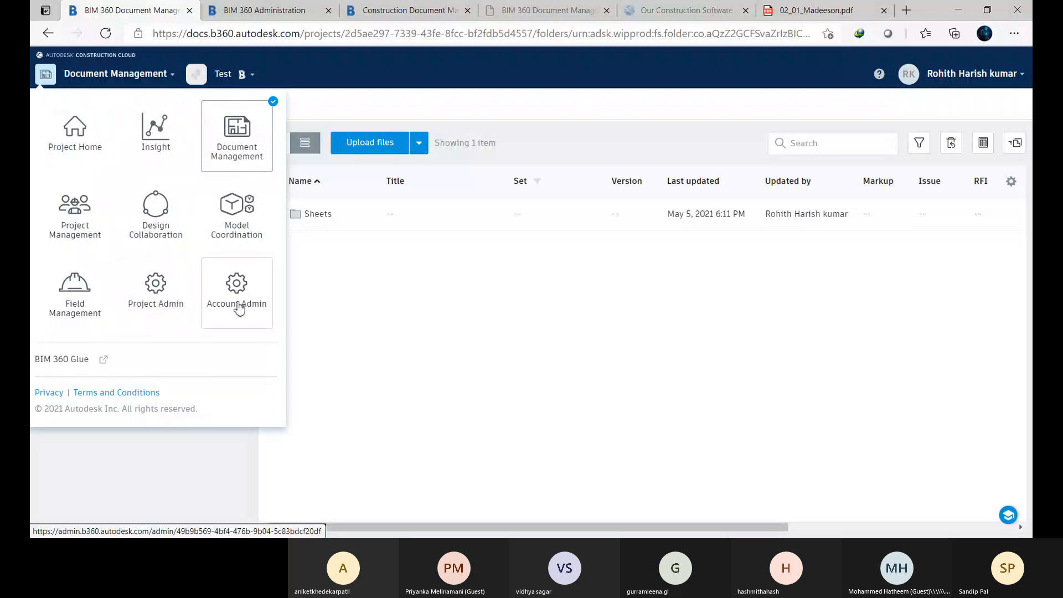
{"action": "left_click", "coordinate": [179, 305]}
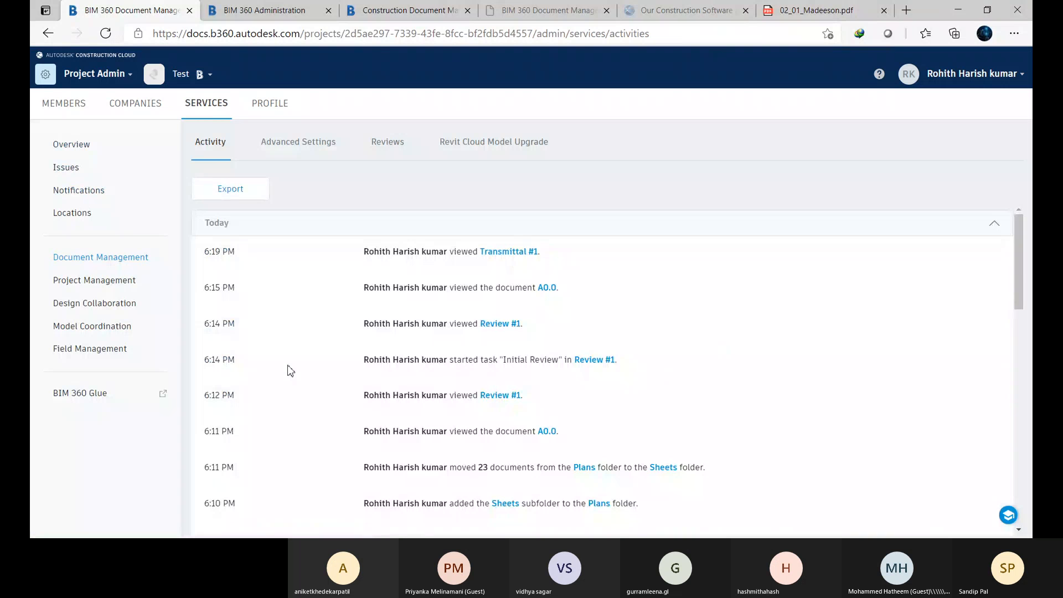
{"action": "left_click", "coordinate": [389, 144]}
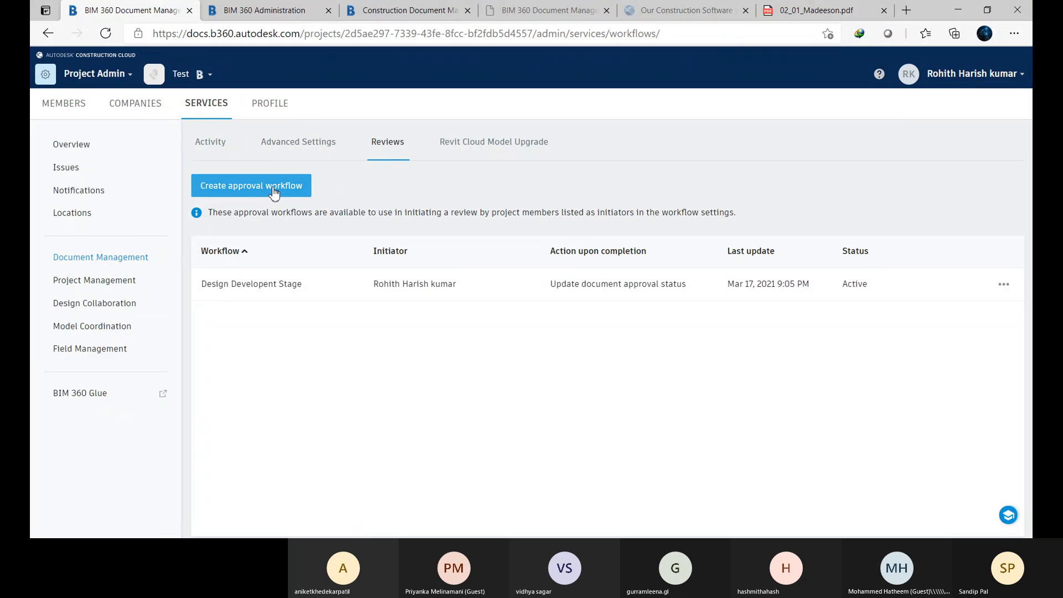
- Start a new approval workflow from the Three Step Approval template, comparing it with the other available templates
{"action": "left_click", "coordinate": [274, 191]}
{"action": "left_click", "coordinate": [696, 277]}
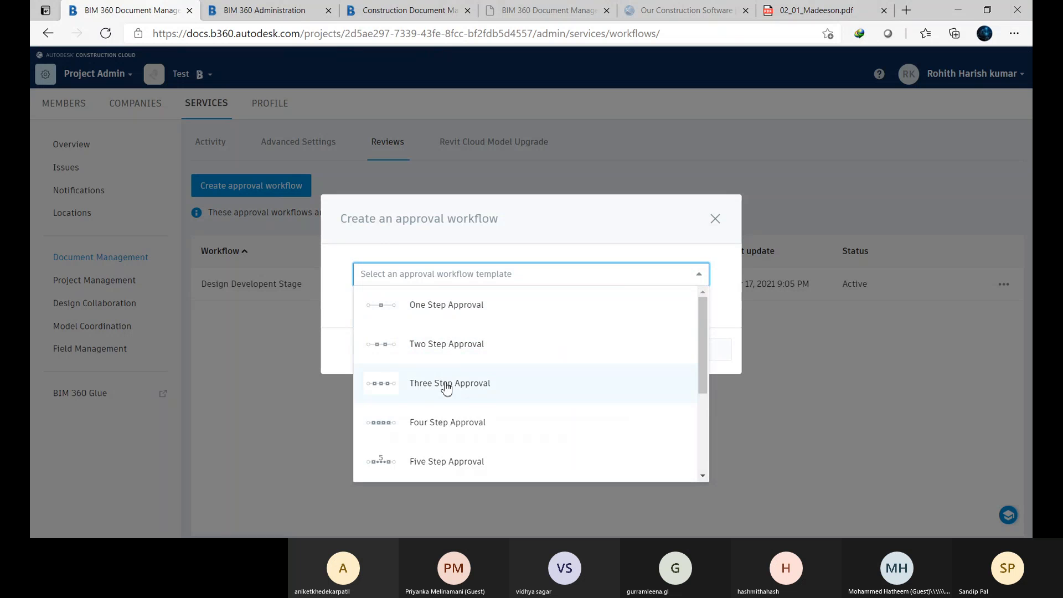
{"action": "scroll", "coordinate": [465, 432], "scroll_direction": "down", "scroll_amount": 3}
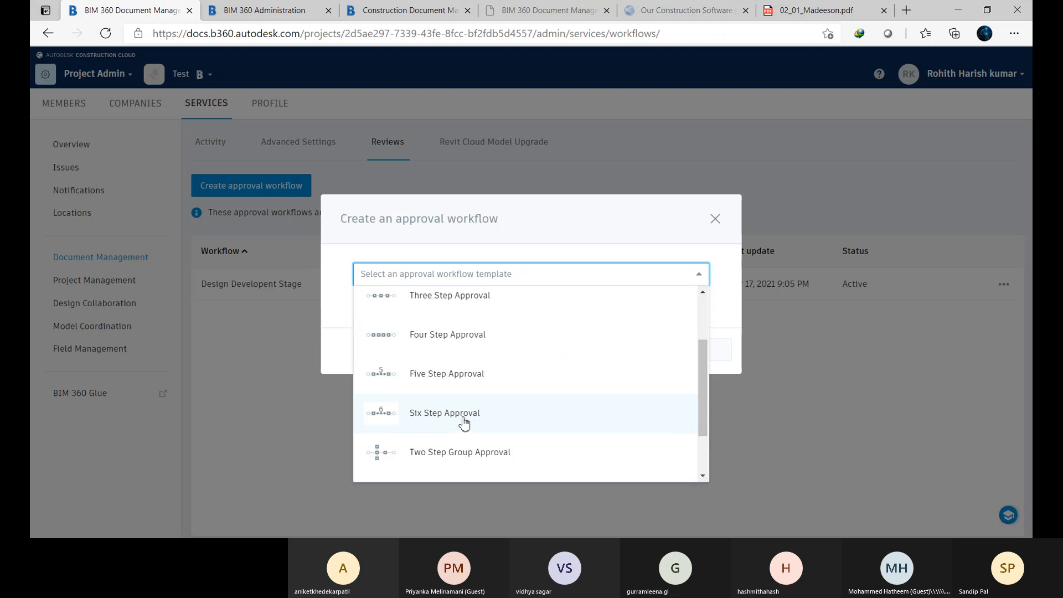
{"action": "scroll", "coordinate": [474, 337], "scroll_direction": "up", "scroll_amount": 3}
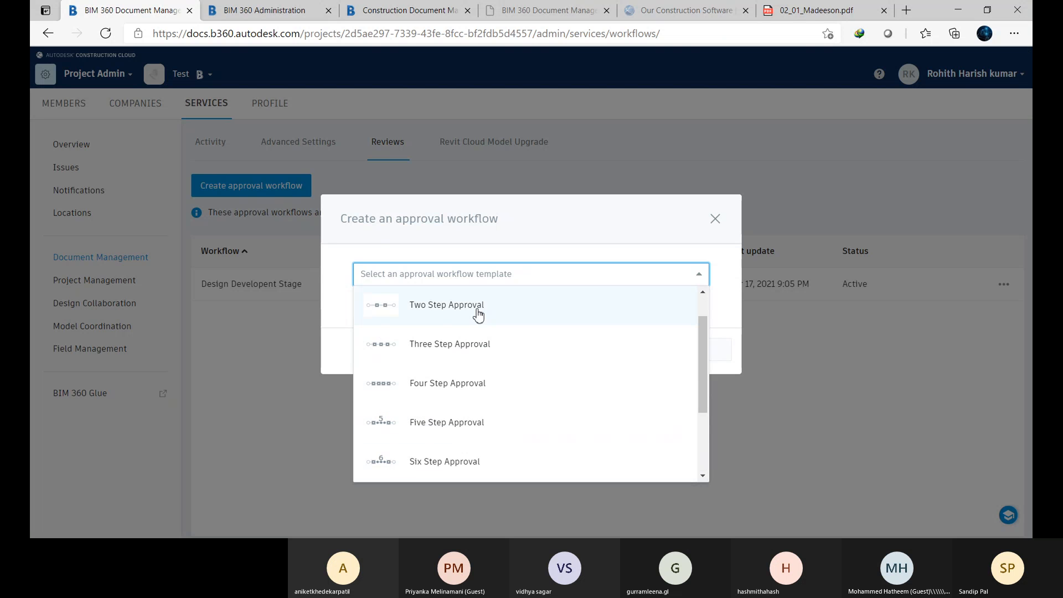
{"action": "left_click", "coordinate": [435, 309]}
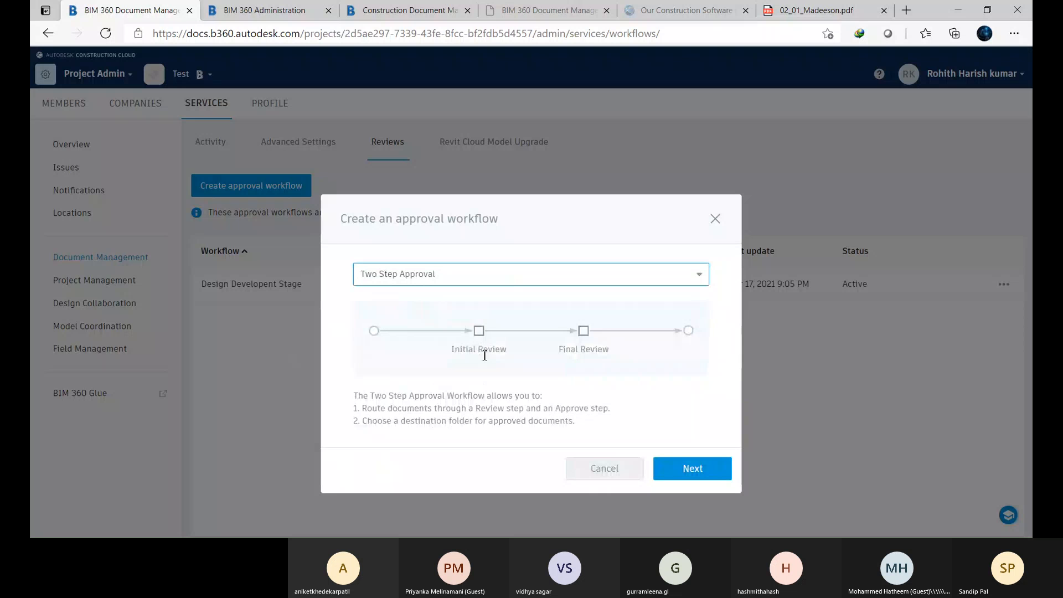
{"action": "left_click", "coordinate": [541, 278]}
{"action": "left_click", "coordinate": [436, 392]}
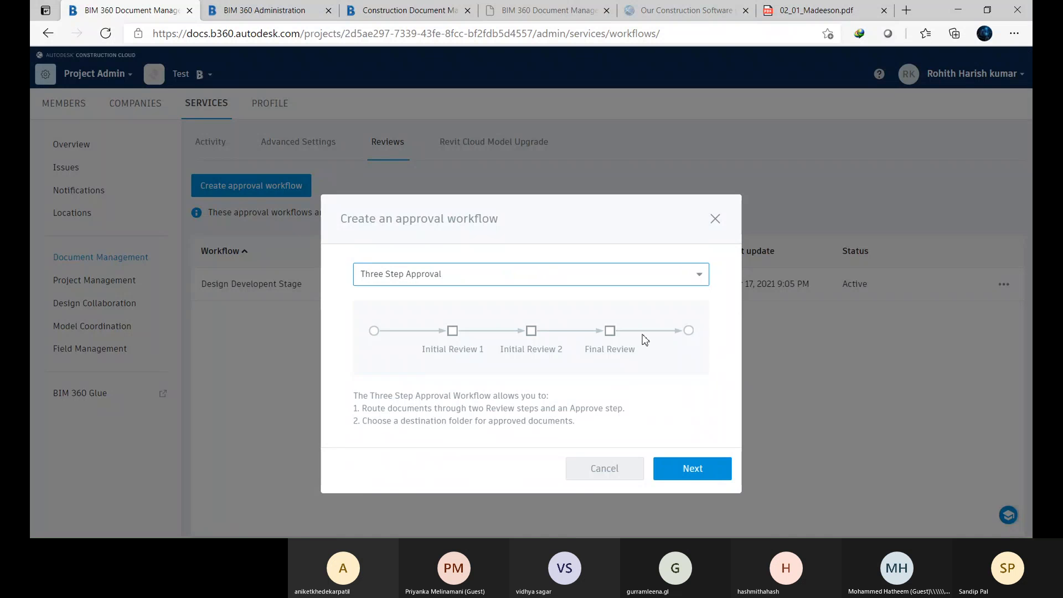
{"action": "left_click", "coordinate": [691, 471]}
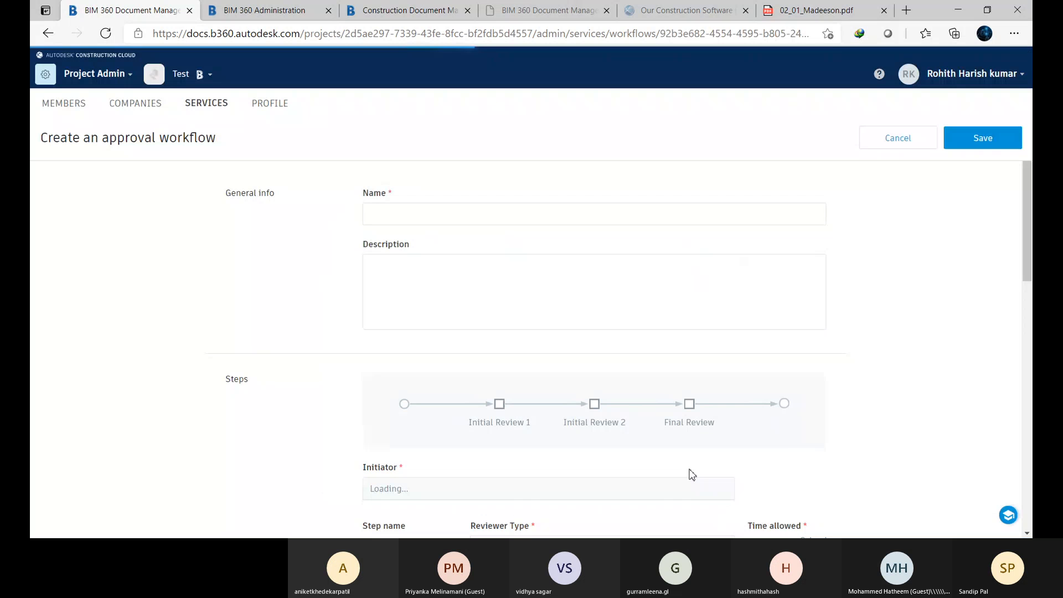
- Name the approval workflow "Design Developent Document Review" and leave its description empty
{"action": "left_click", "coordinate": [396, 220]}
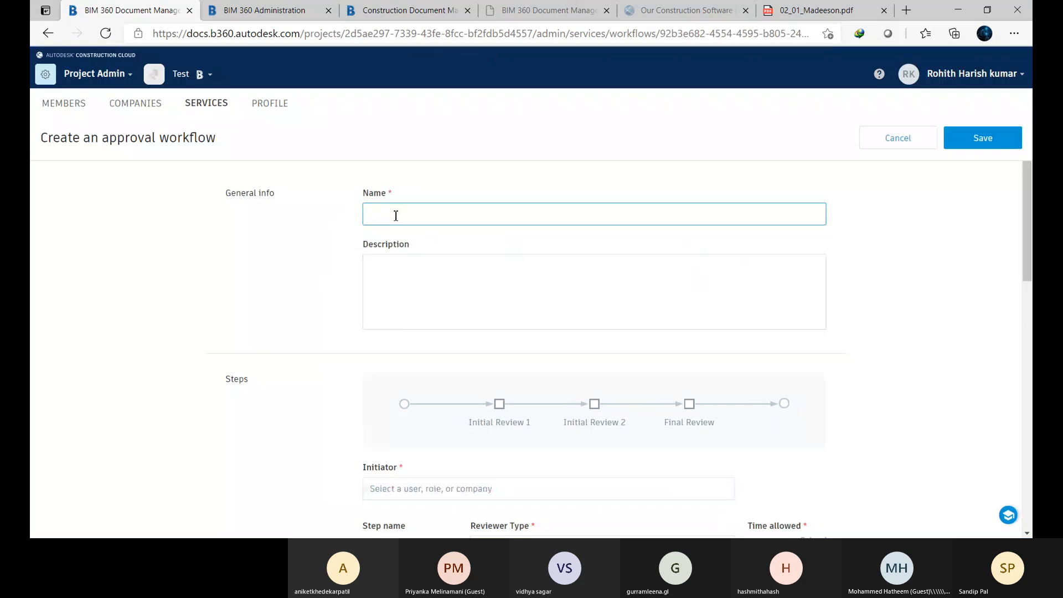
{"action": "left_click", "coordinate": [396, 215]}
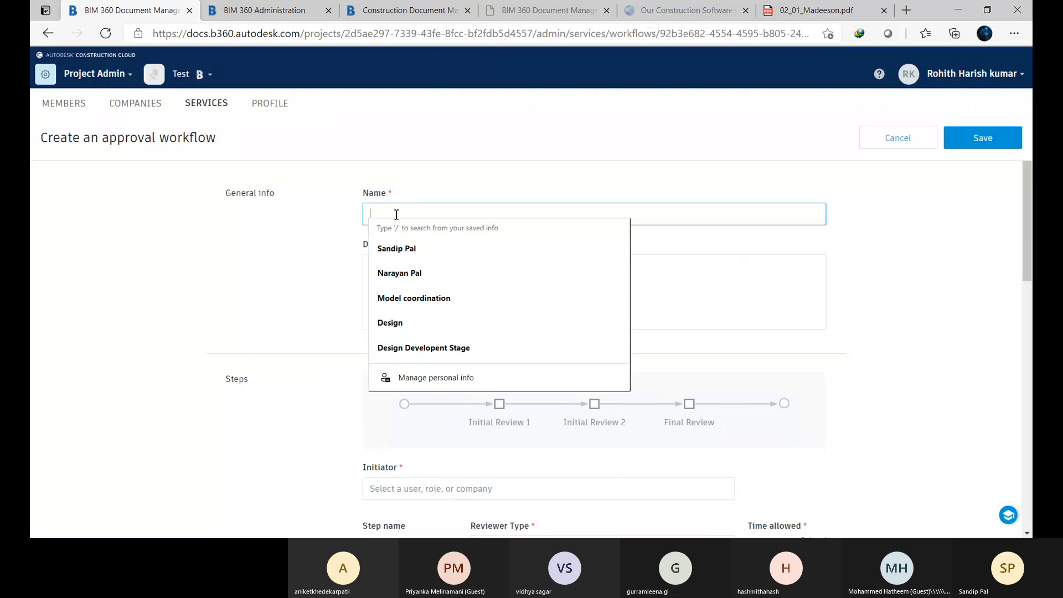
{"action": "type", "text": "Design"}
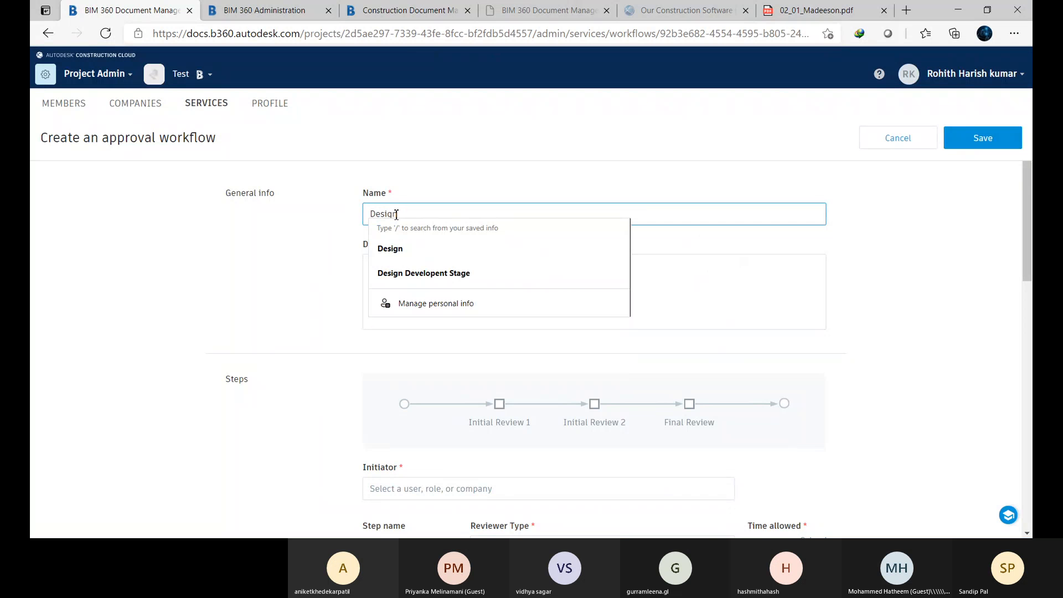
{"action": "left_click", "coordinate": [447, 273]}
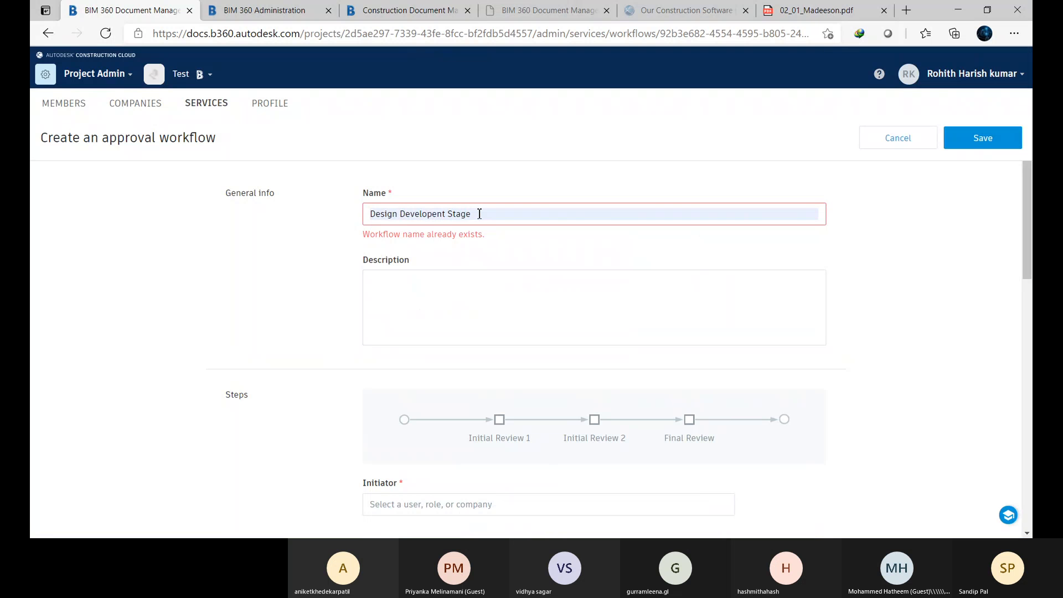
{"action": "double_click", "coordinate": [449, 212]}
{"action": "type", "text": "nt Do"}
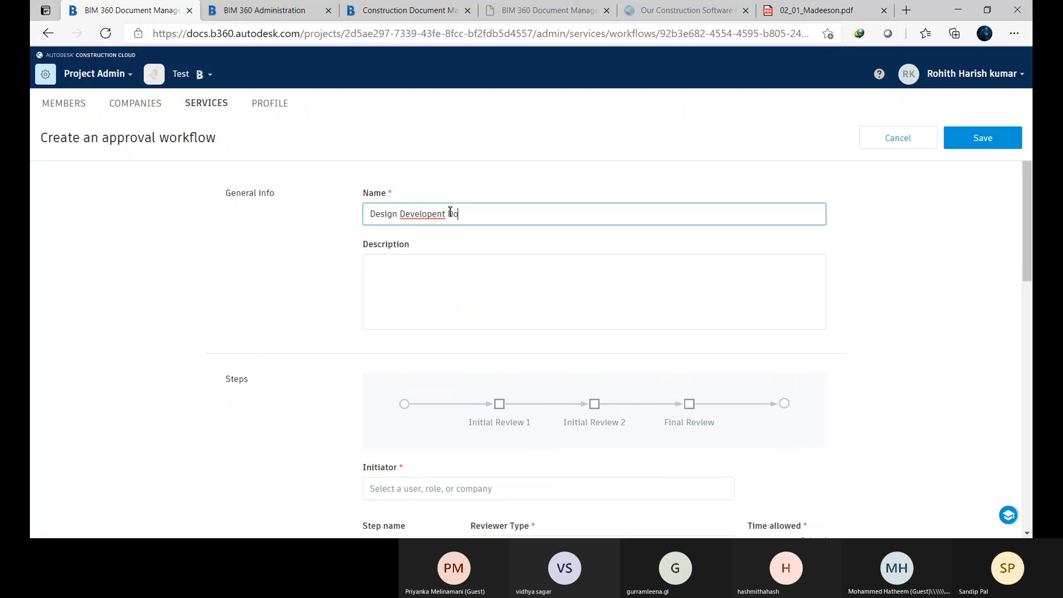
{"action": "type", "text": "cument Review"}
{"action": "left_click", "coordinate": [443, 275]}
- Assign the BIM Manager, Document Manager and Project Engineer roles as the workflow's initiators
{"action": "scroll", "coordinate": [470, 256], "scroll_direction": "down", "scroll_amount": 2}
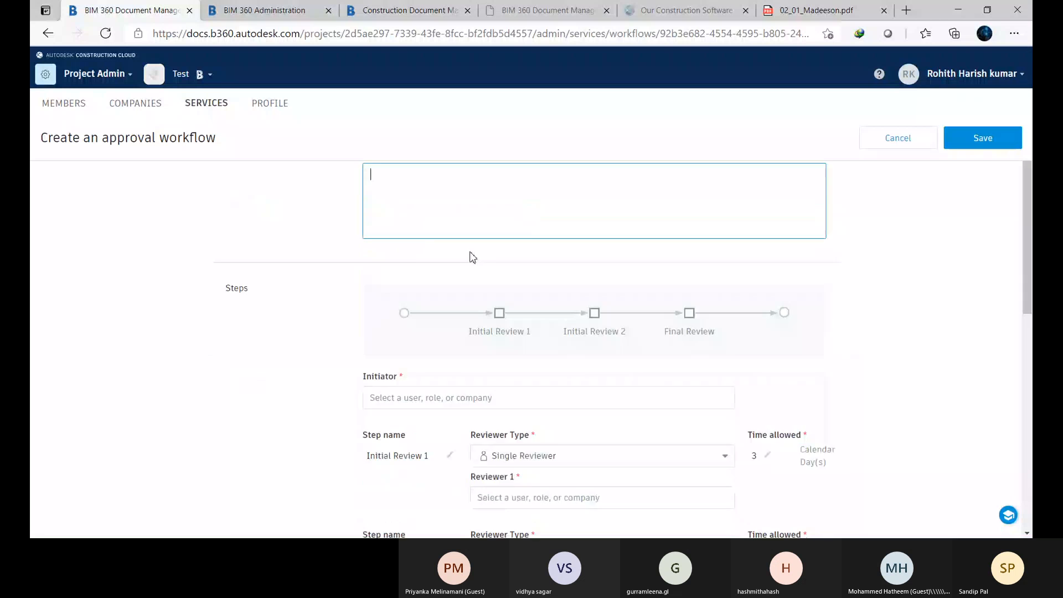
{"action": "scroll", "coordinate": [411, 360], "scroll_direction": "down", "scroll_amount": 2}
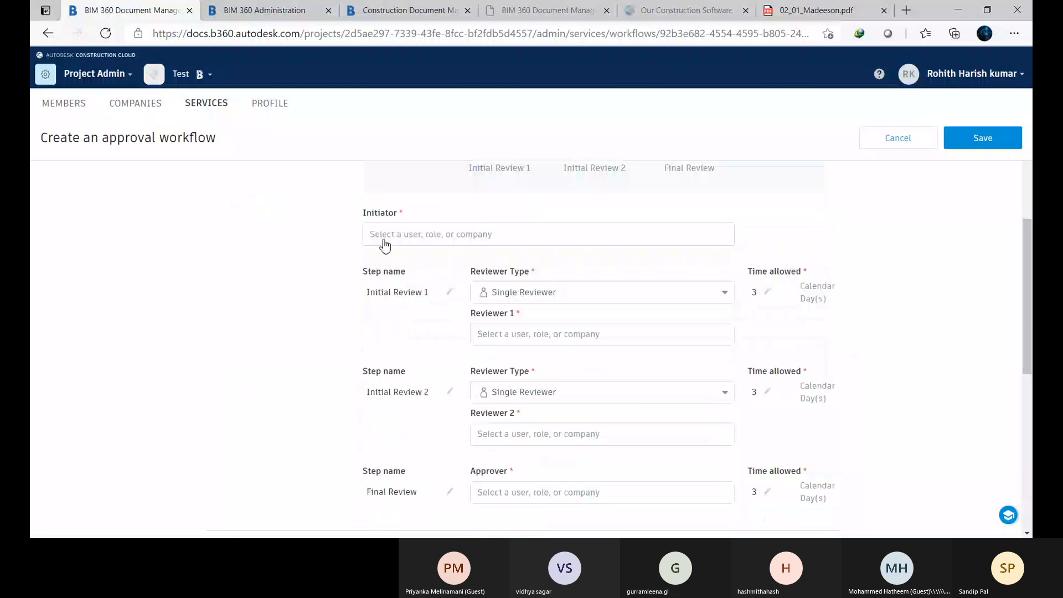
{"action": "left_click", "coordinate": [510, 239]}
{"action": "left_click", "coordinate": [397, 355]}
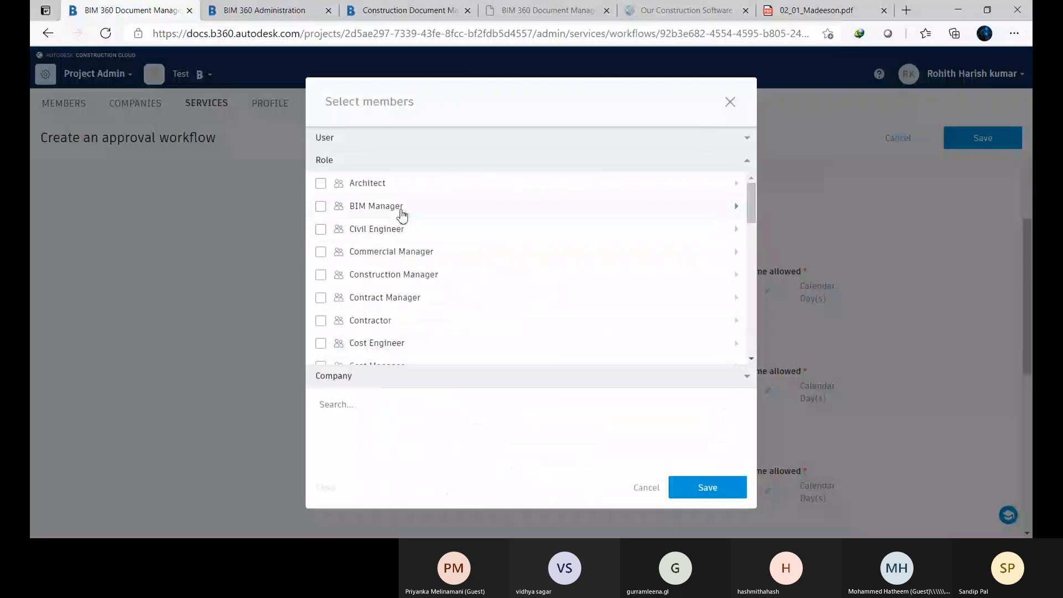
{"action": "left_click", "coordinate": [321, 206]}
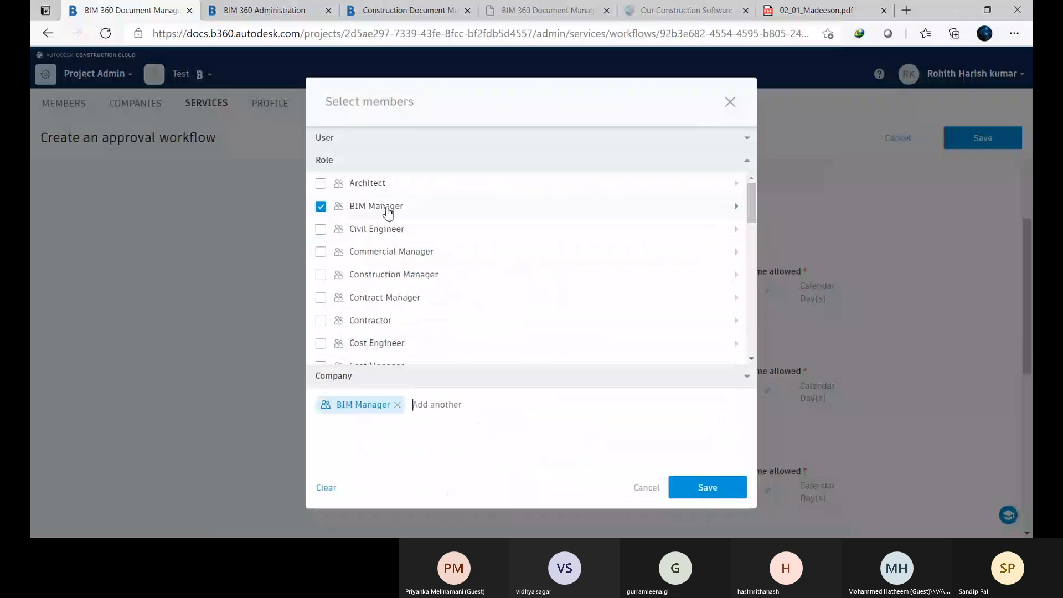
{"action": "scroll", "coordinate": [380, 297], "scroll_direction": "down", "scroll_amount": 1}
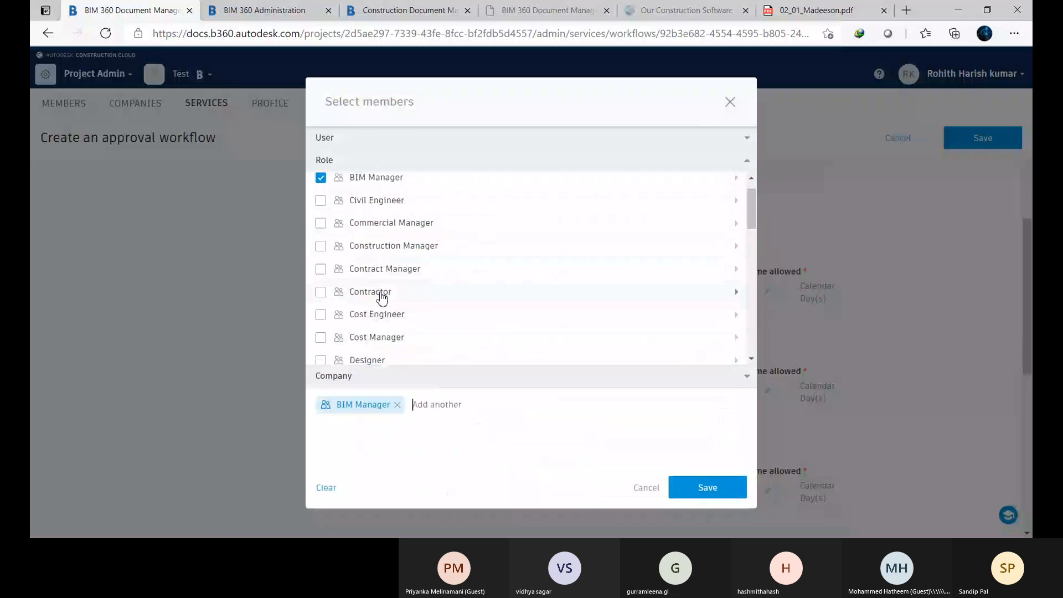
{"action": "scroll", "coordinate": [387, 301], "scroll_direction": "down", "scroll_amount": 3}
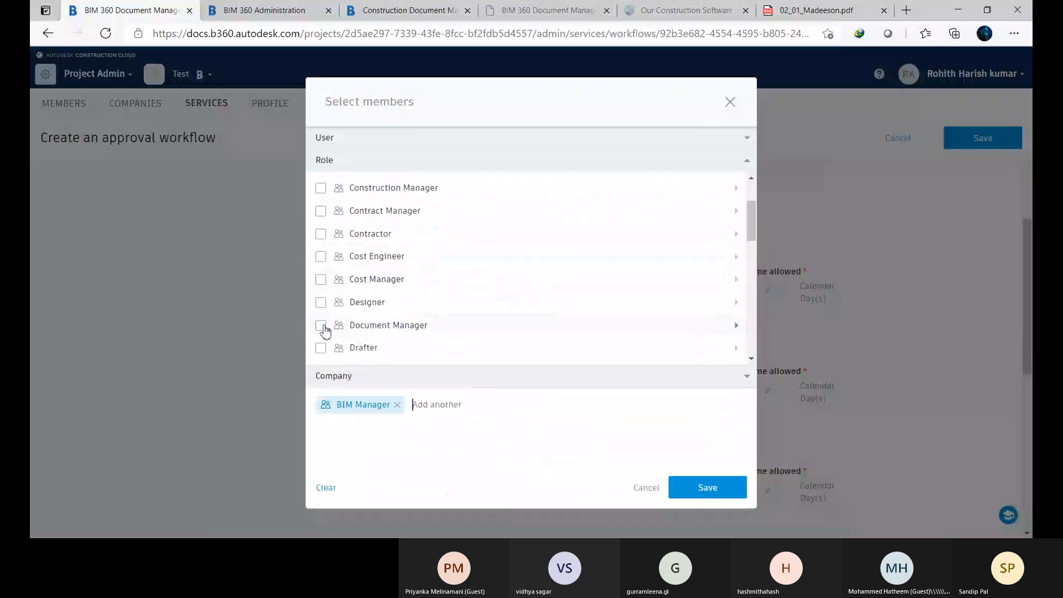
{"action": "left_click", "coordinate": [320, 325]}
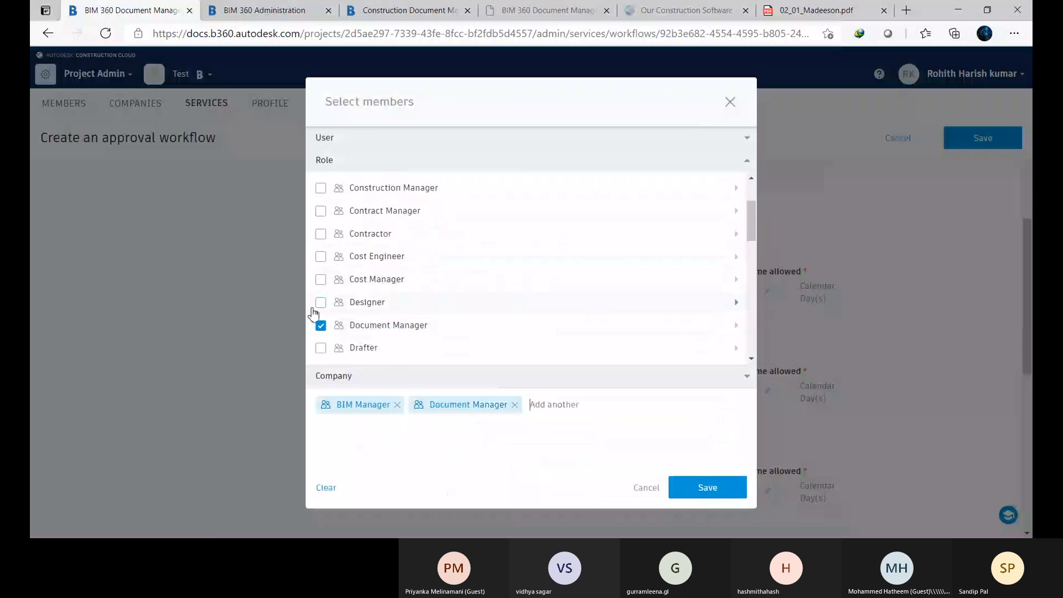
{"action": "scroll", "coordinate": [467, 327], "scroll_direction": "down", "scroll_amount": 5}
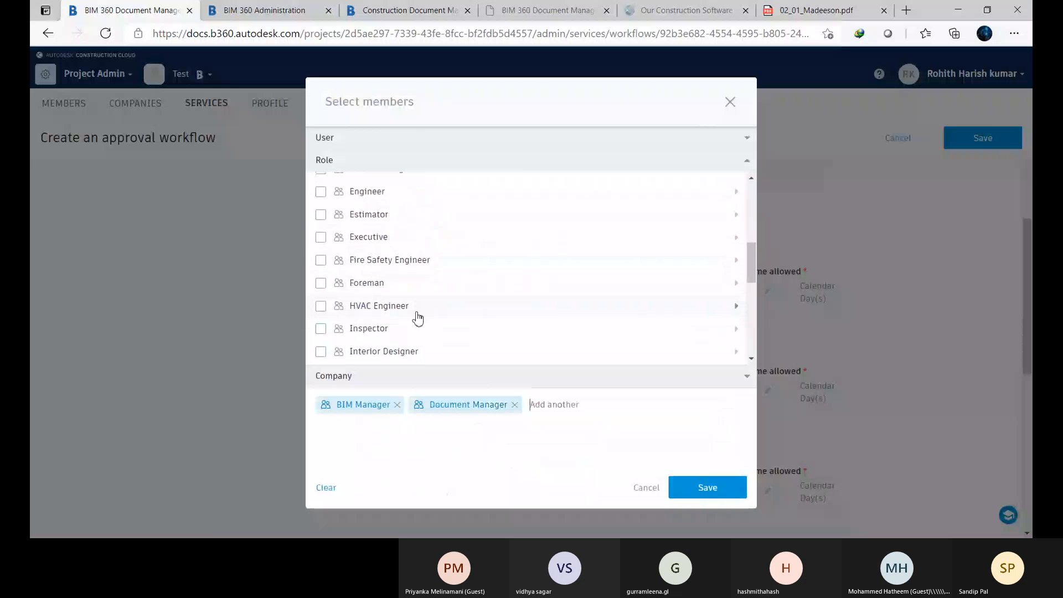
{"action": "scroll", "coordinate": [426, 324], "scroll_direction": "down", "scroll_amount": 2}
{"action": "scroll", "coordinate": [433, 328], "scroll_direction": "down", "scroll_amount": 2}
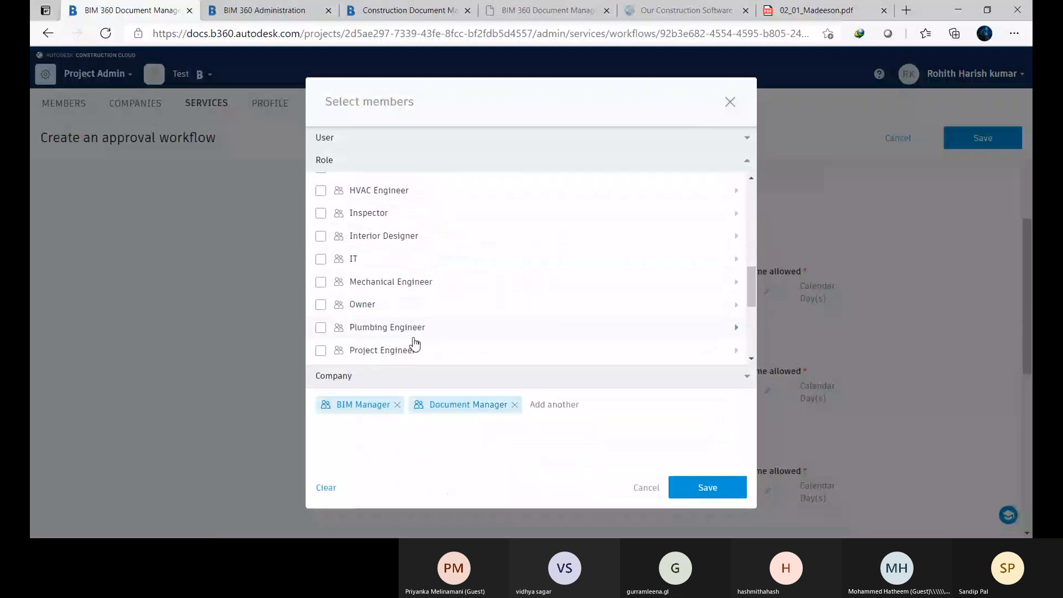
{"action": "left_click", "coordinate": [320, 351]}
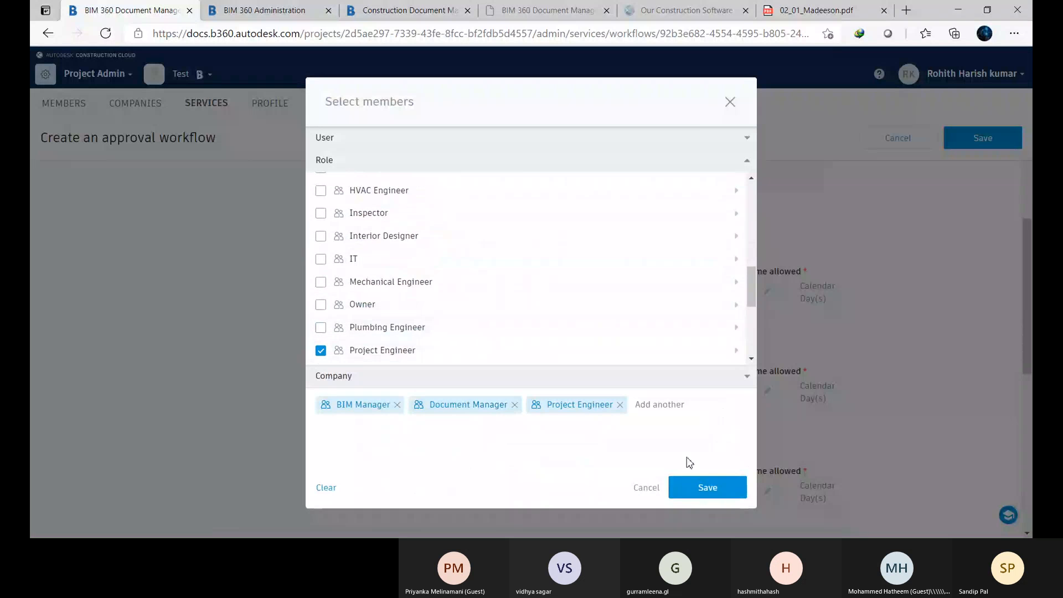
{"action": "left_click", "coordinate": [712, 494]}
- Keep Initial Review 1 as Single Reviewer and assign the BIM Manager role as Reviewer 1
{"action": "left_click", "coordinate": [573, 293]}
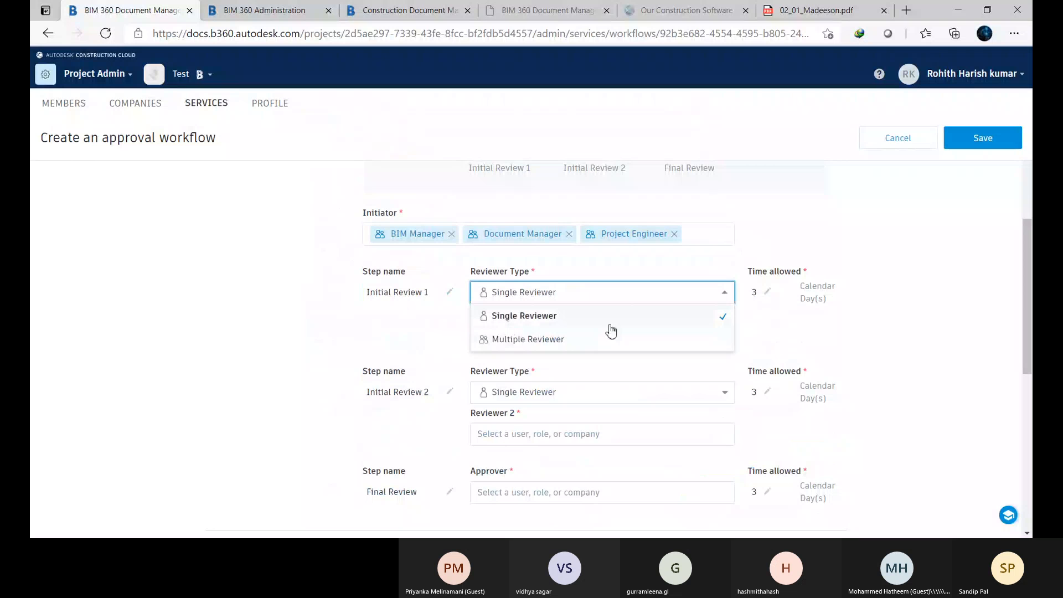
{"action": "left_click", "coordinate": [540, 324]}
{"action": "left_click", "coordinate": [597, 296]}
{"action": "left_click", "coordinate": [513, 316]}
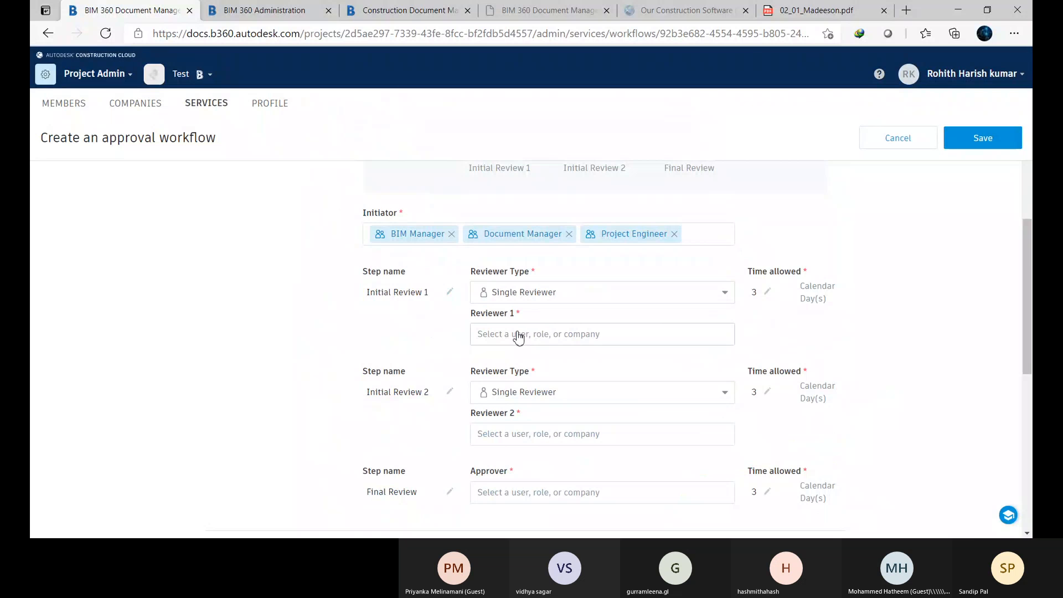
{"action": "left_click", "coordinate": [518, 336]}
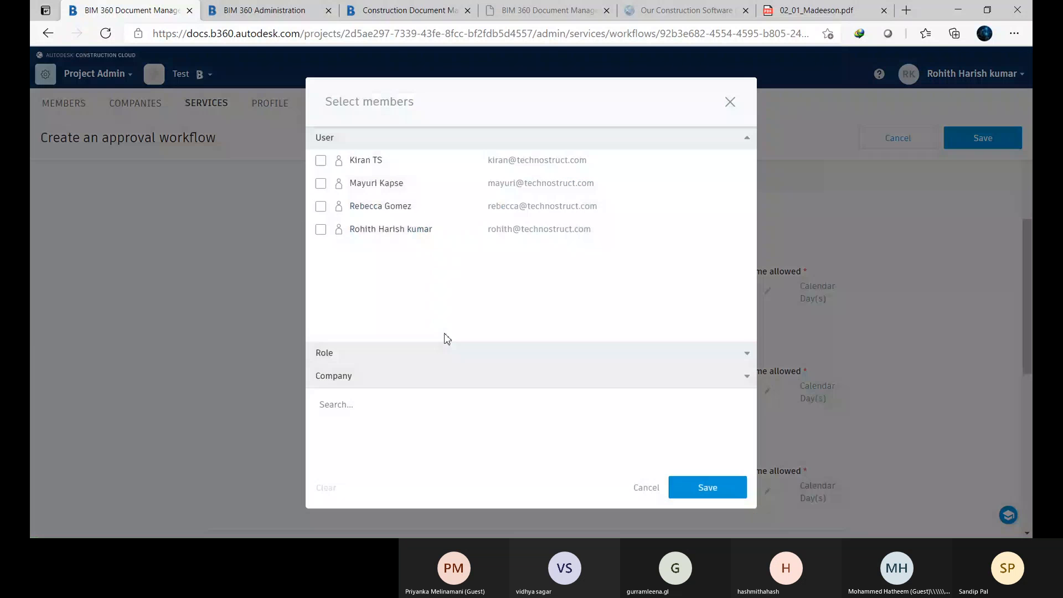
{"action": "left_click", "coordinate": [438, 353]}
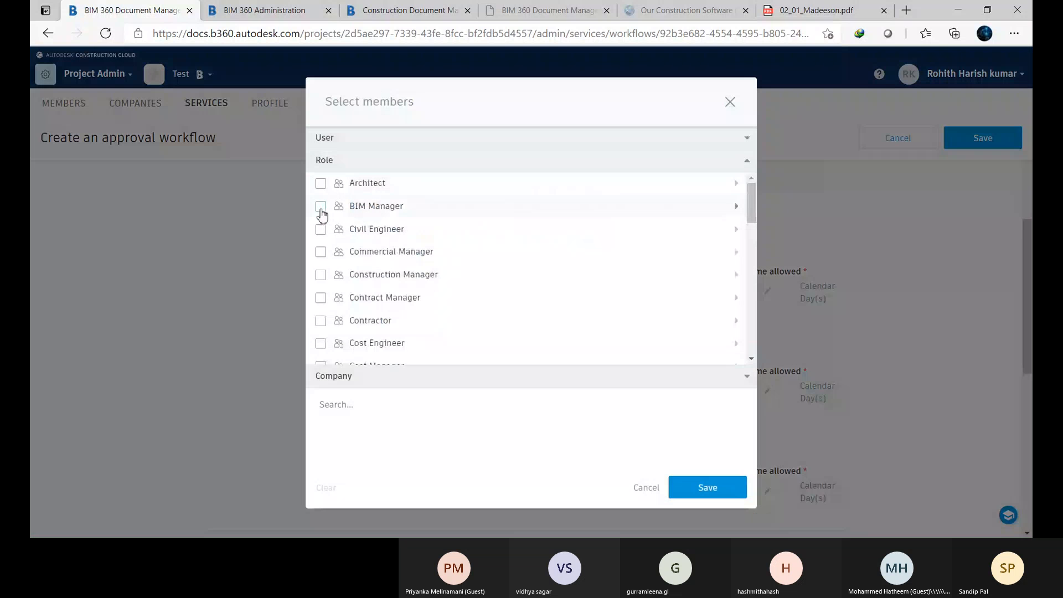
{"action": "left_click", "coordinate": [320, 207]}
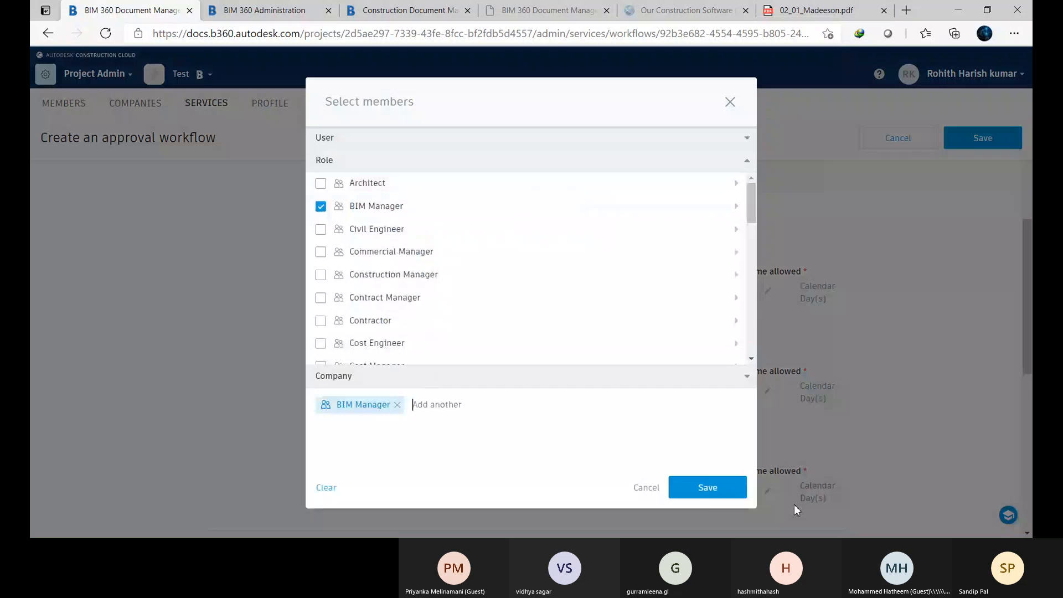
{"action": "left_click", "coordinate": [708, 488]}
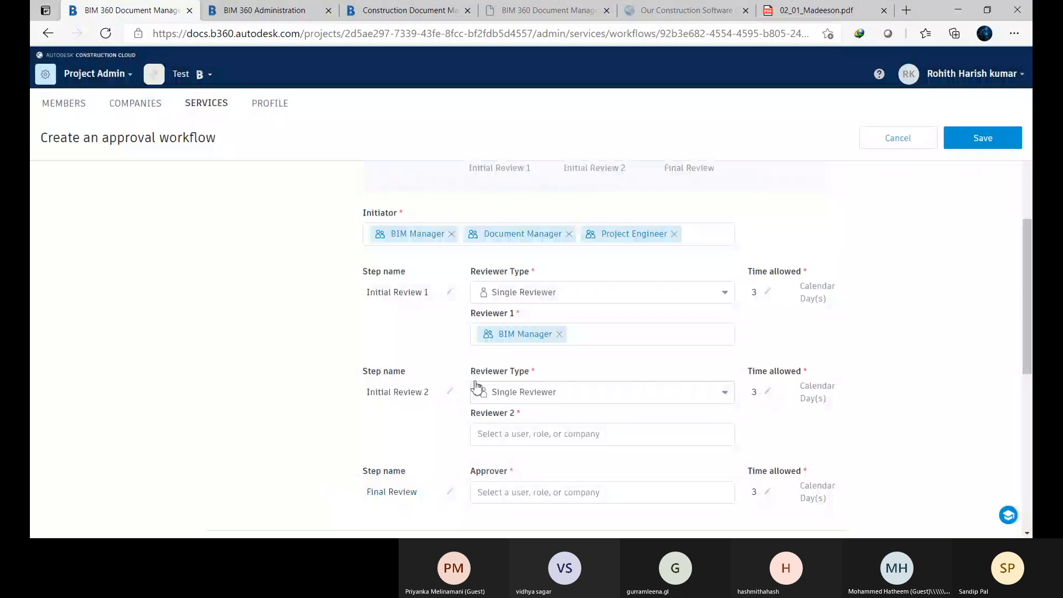
- Set the reviewer type of Initial Review 2 to Multiple Reviewer and try the option requiring a minimum number of reviewers
{"action": "left_click", "coordinate": [530, 395]}
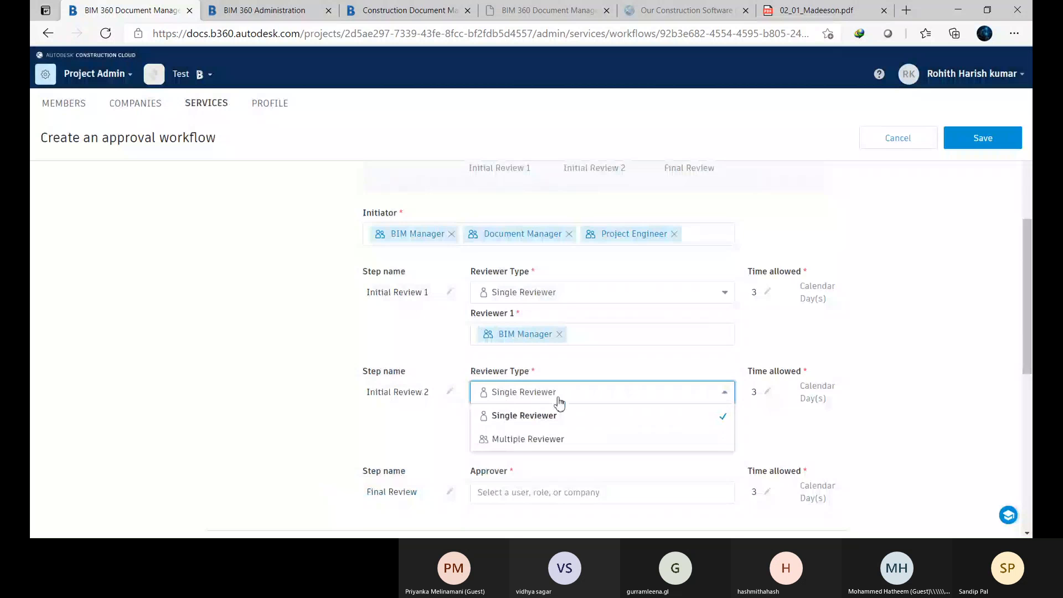
{"action": "left_click", "coordinate": [529, 438]}
{"action": "scroll", "coordinate": [581, 432], "scroll_direction": "down", "scroll_amount": 1}
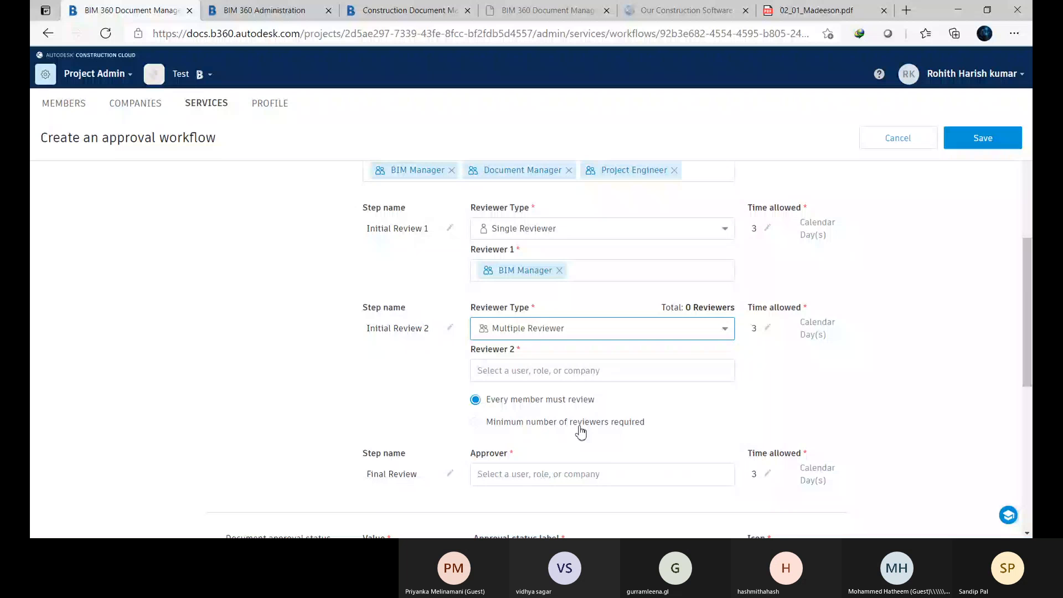
{"action": "left_click", "coordinate": [579, 425]}
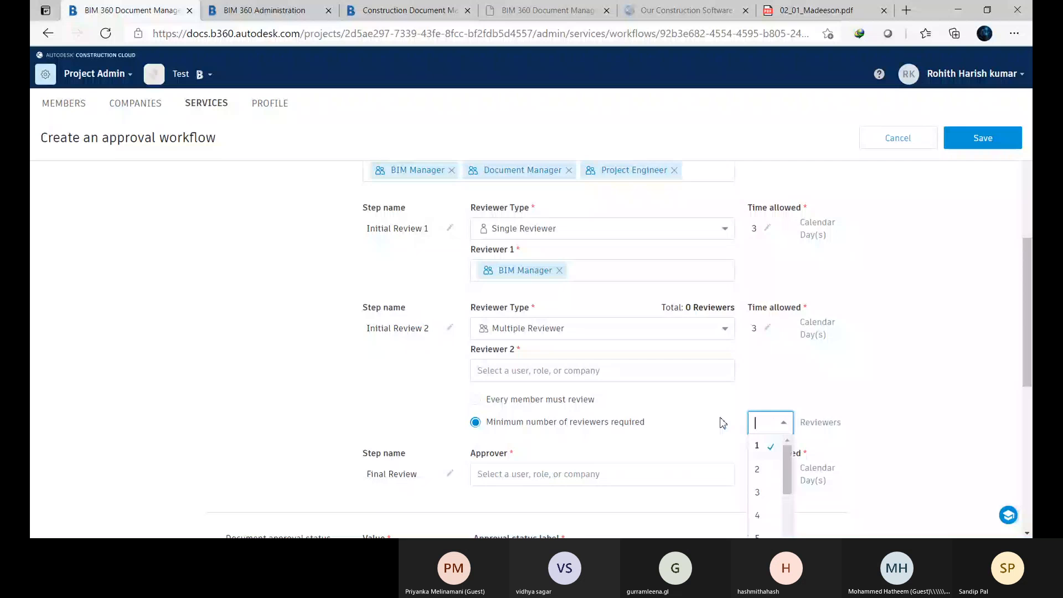
- Assign the Document Manager and Project Manager roles as Reviewer 2, with every member required to review
{"action": "left_click", "coordinate": [525, 370]}
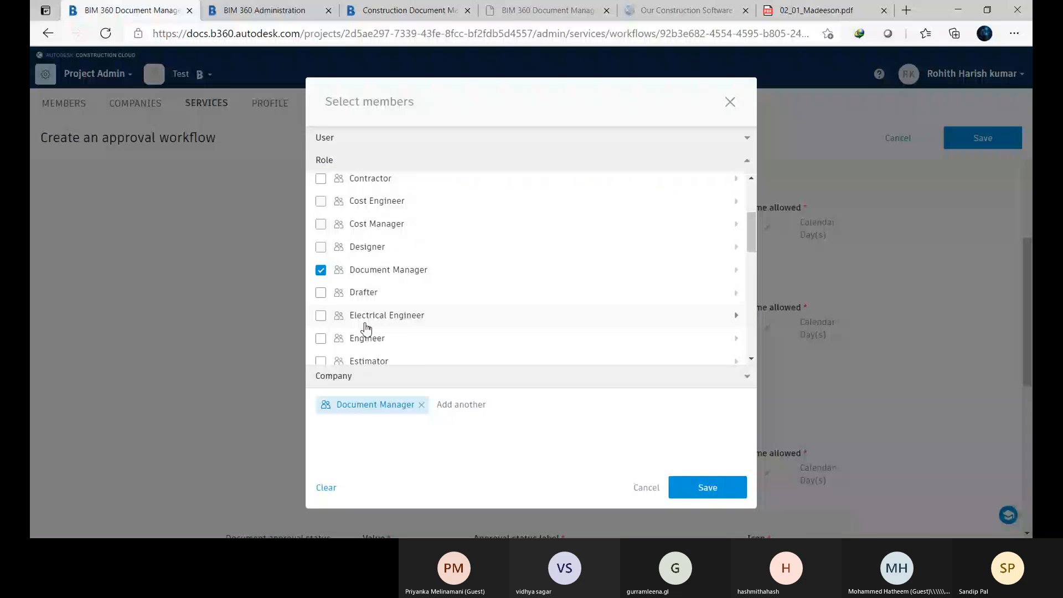
{"action": "scroll", "coordinate": [365, 330], "scroll_direction": "down", "scroll_amount": 4}
{"action": "left_click", "coordinate": [320, 315]}
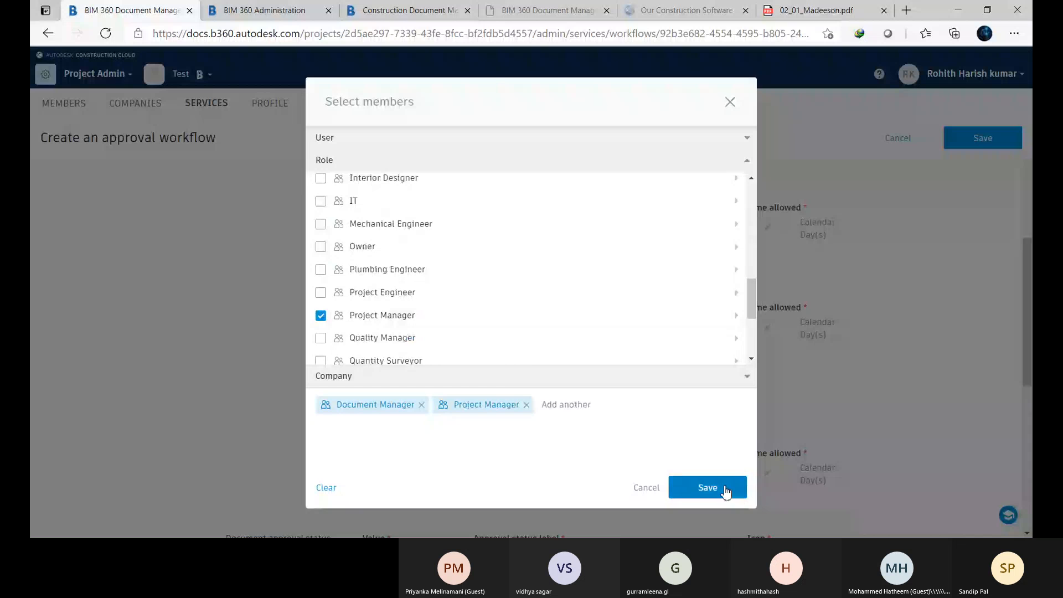
{"action": "left_click", "coordinate": [708, 487]}
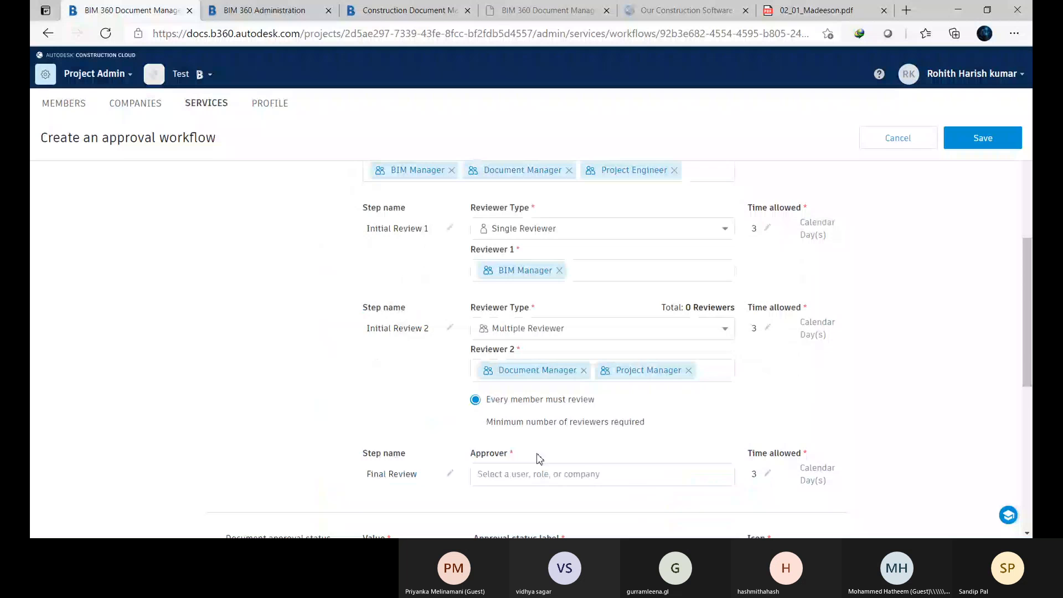
- Assign a project member as the Final Review approver, keep the default statuses and completion action, and save the approval workflow
{"action": "scroll", "coordinate": [537, 457], "scroll_direction": "down", "scroll_amount": 1}
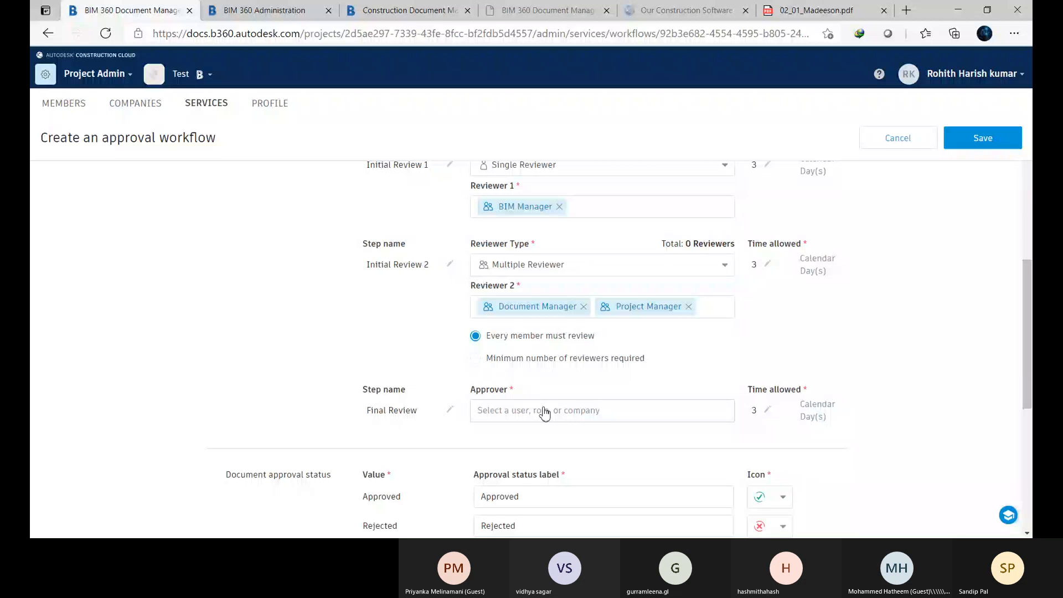
{"action": "left_click", "coordinate": [544, 410]}
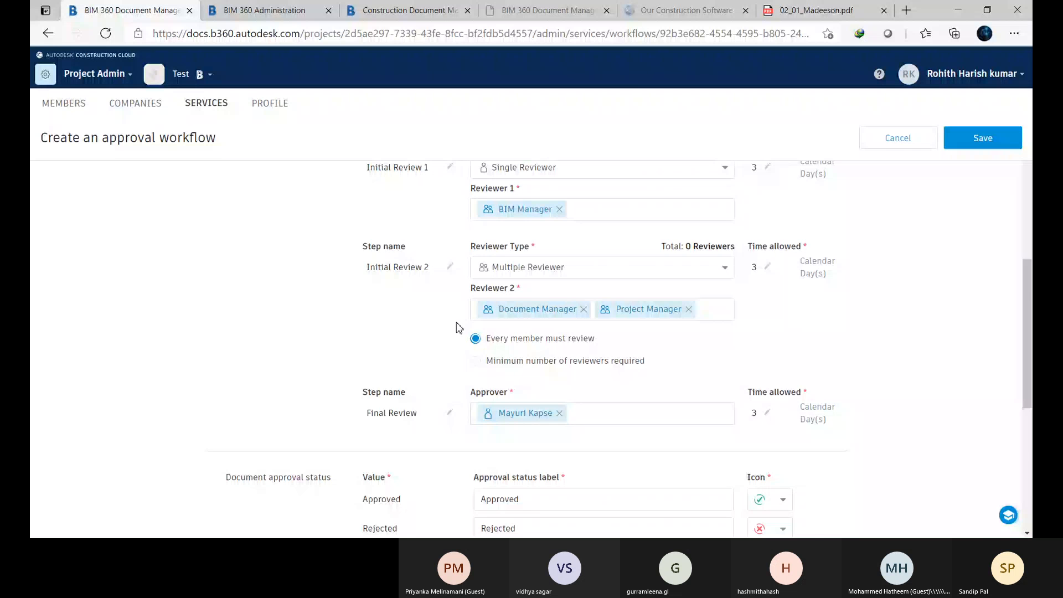
{"action": "scroll", "coordinate": [558, 448], "scroll_direction": "down", "scroll_amount": 2}
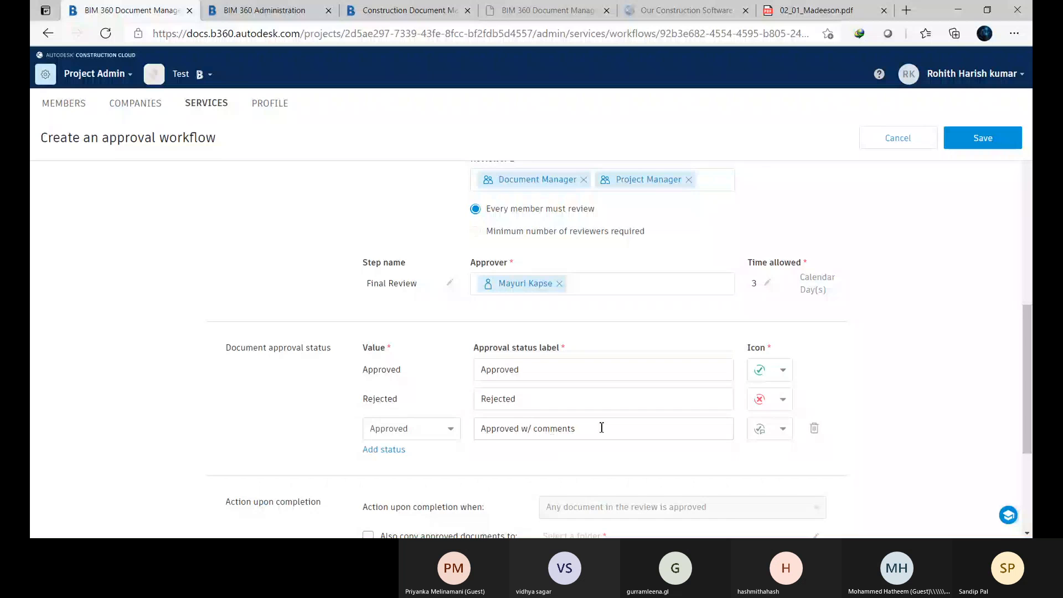
{"action": "scroll", "coordinate": [511, 454], "scroll_direction": "down", "scroll_amount": 1}
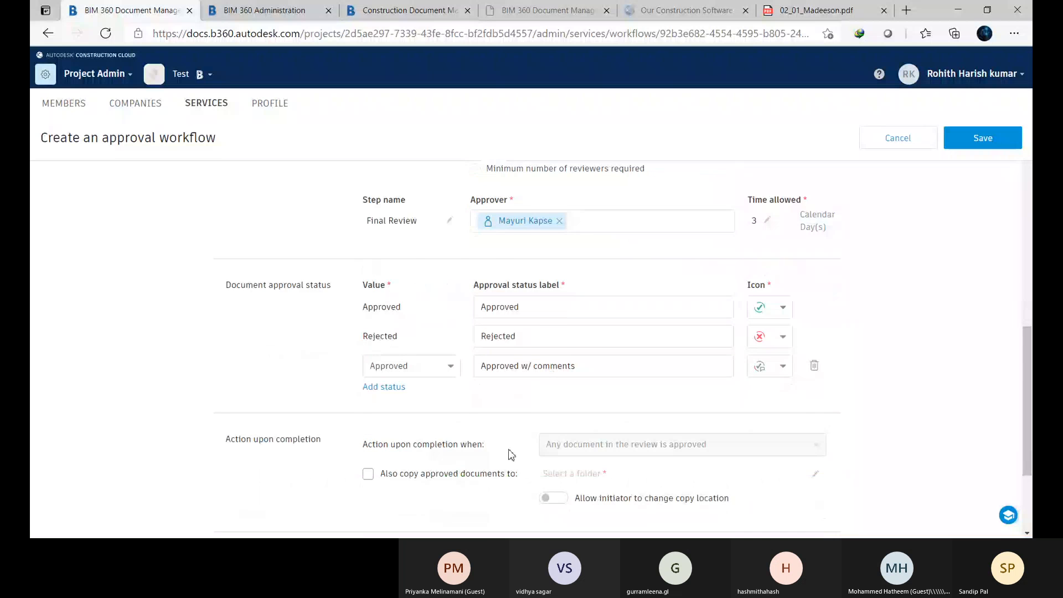
{"action": "scroll", "coordinate": [498, 431], "scroll_direction": "down", "scroll_amount": 2}
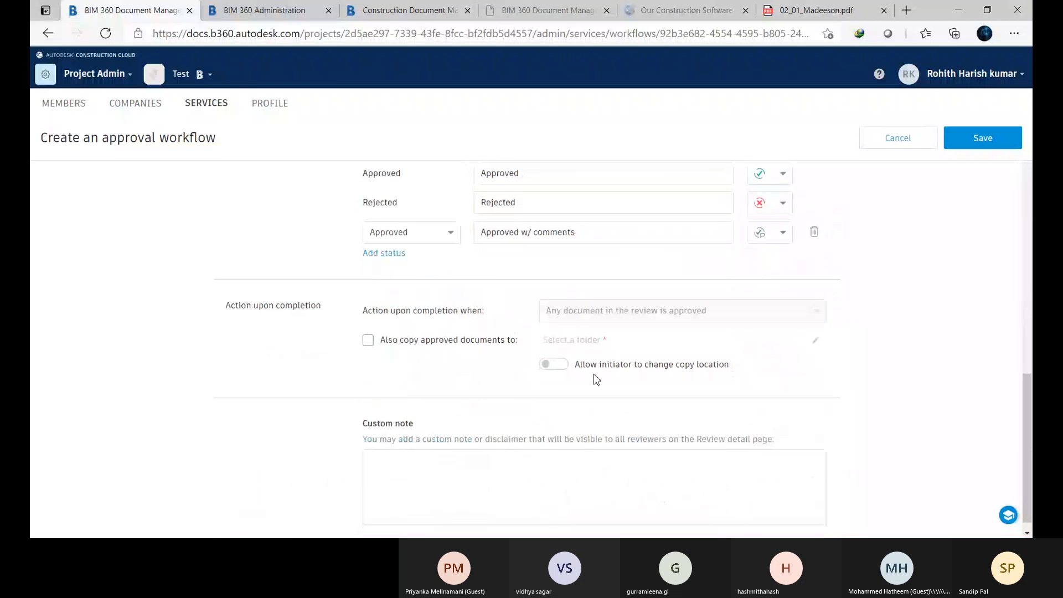
{"action": "scroll", "coordinate": [597, 380], "scroll_direction": "down", "scroll_amount": 1}
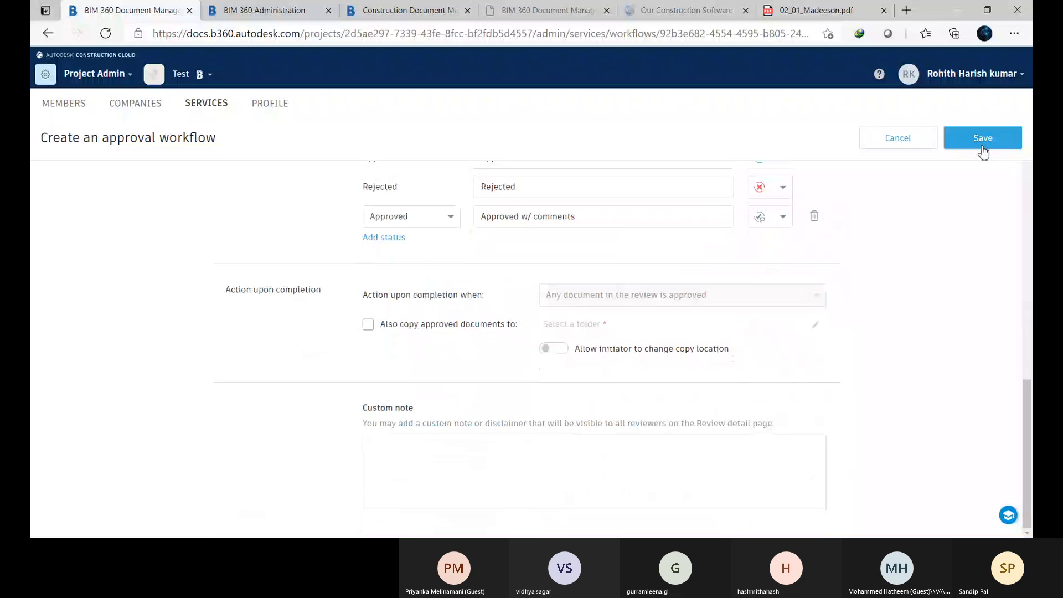
{"action": "left_click", "coordinate": [982, 139]}
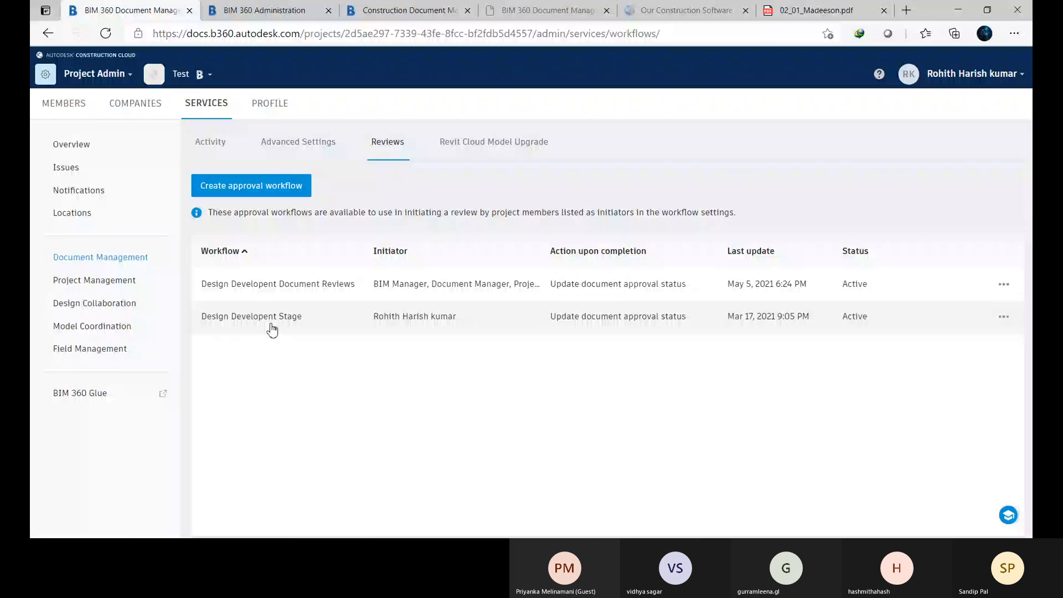
- Switch to Document Management and select ARCHITECTURAL.rvt in the WIP folder under Architecture's Revit Files
{"action": "left_click", "coordinate": [67, 116]}
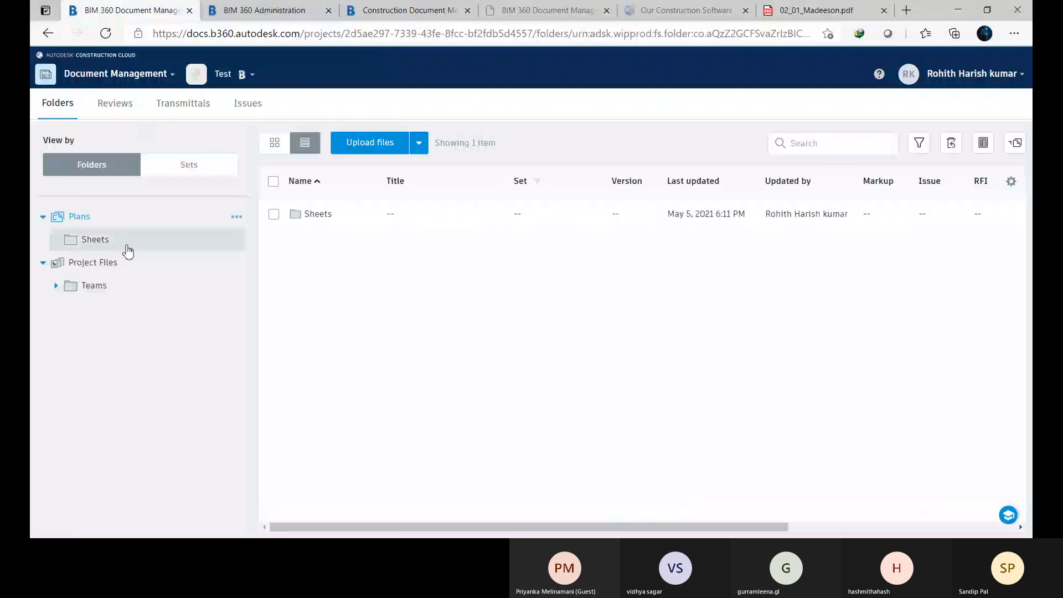
{"action": "left_click", "coordinate": [128, 248]}
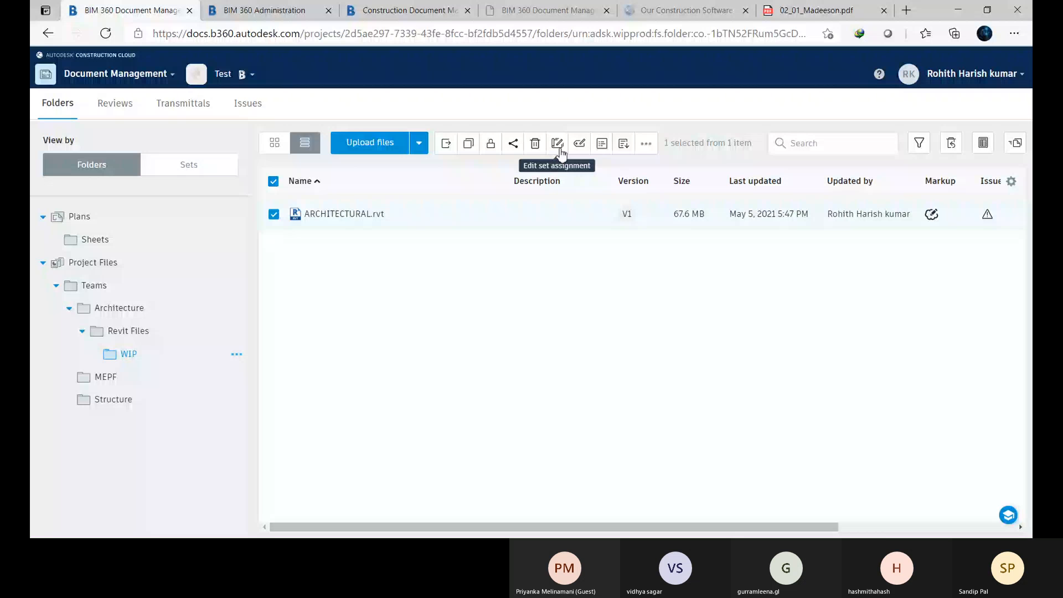
- Try submitting ARCHITECTURAL.rvt for review under the Design Developent Document Reviews workflow with the review name "WIP file", and cancel the submission
{"action": "left_click", "coordinate": [646, 143]}
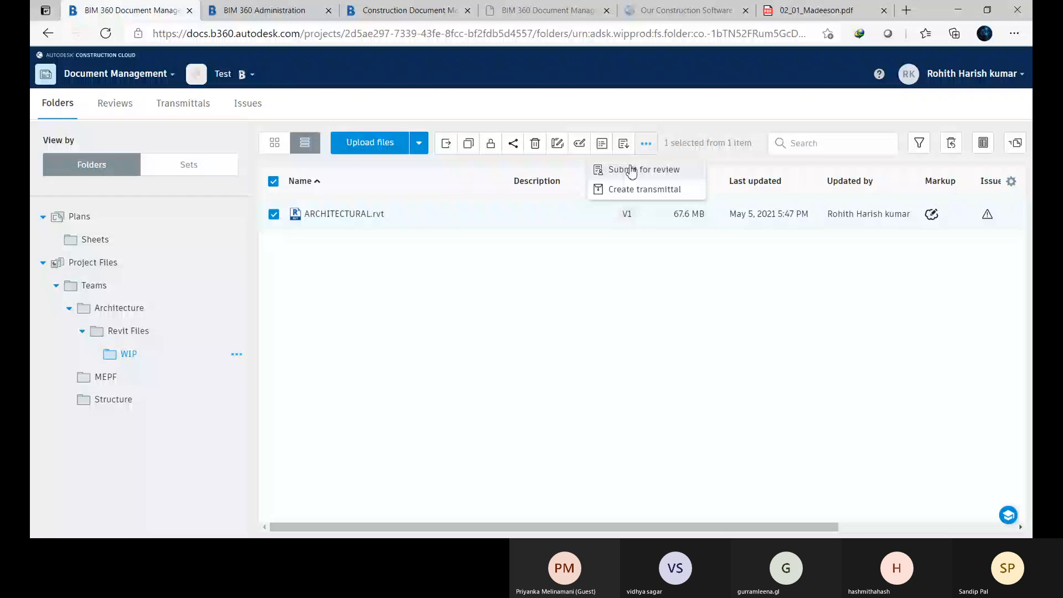
{"action": "left_click", "coordinate": [631, 170]}
{"action": "left_click", "coordinate": [609, 161]}
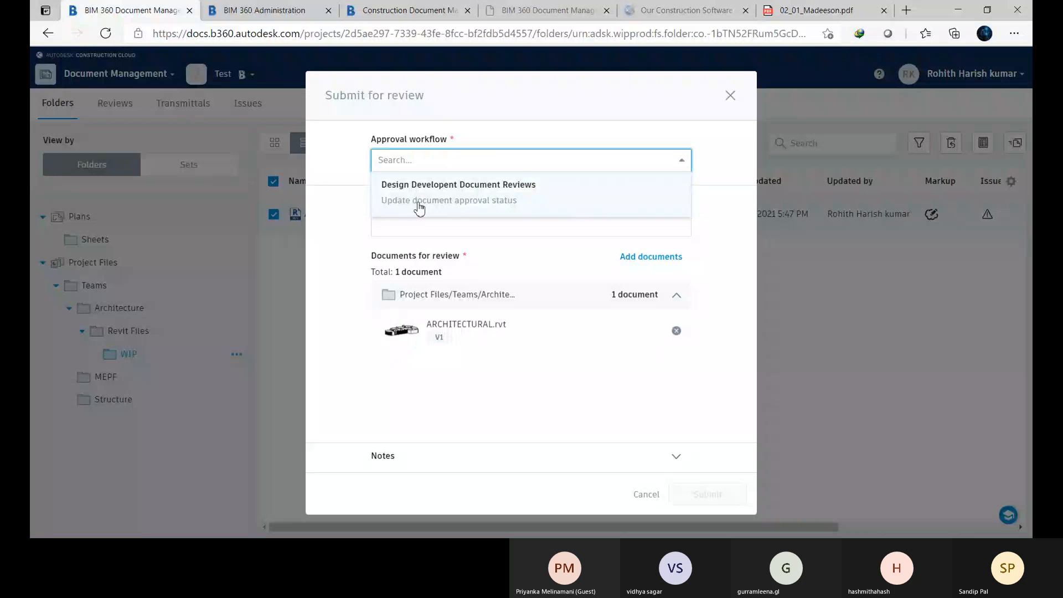
{"action": "left_click", "coordinate": [446, 202]}
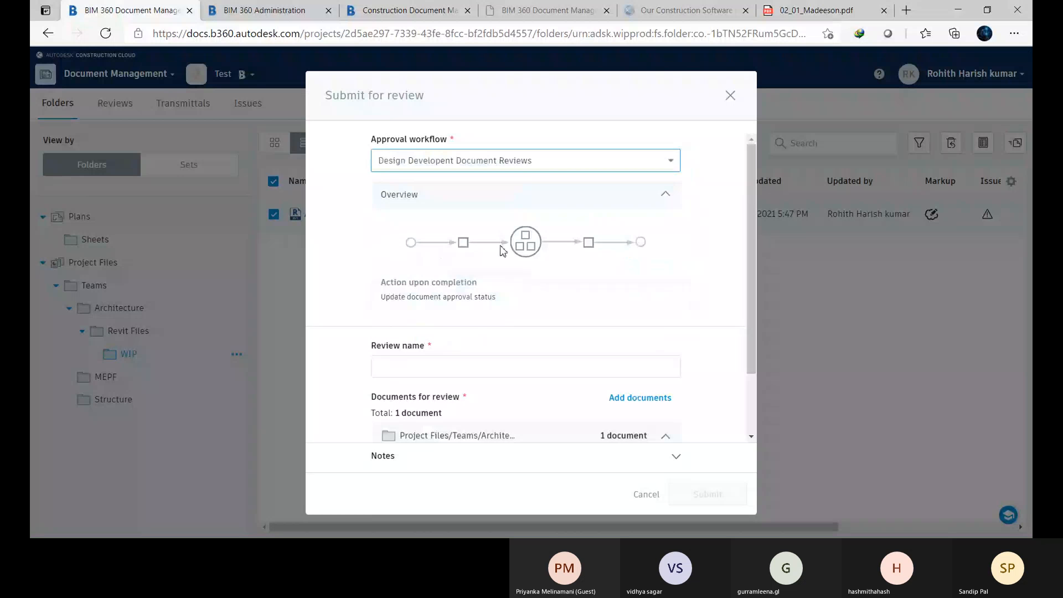
{"action": "scroll", "coordinate": [447, 340], "scroll_direction": "down", "scroll_amount": 2}
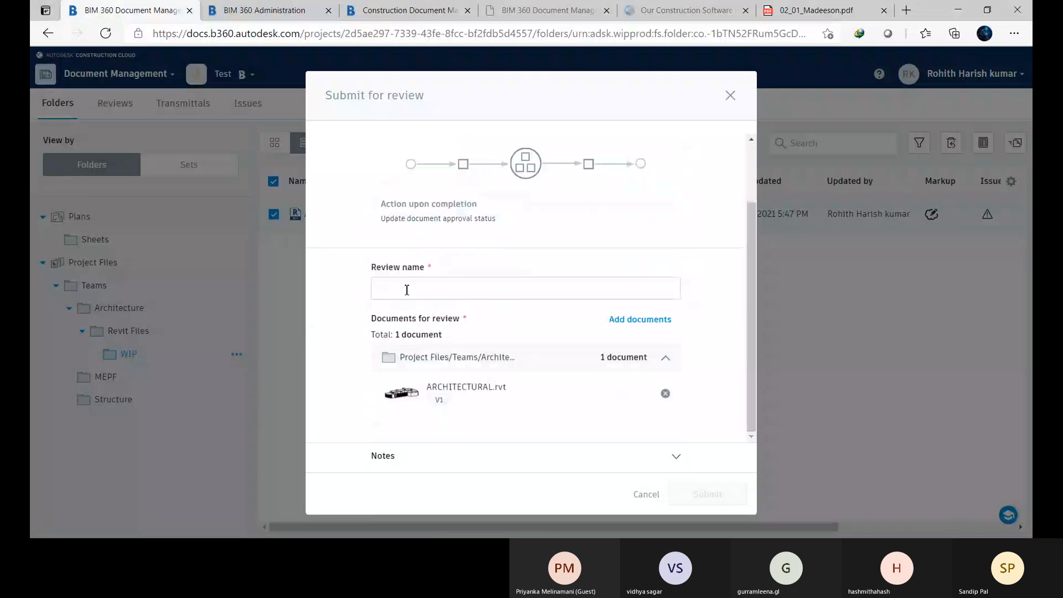
{"action": "left_click", "coordinate": [408, 290]}
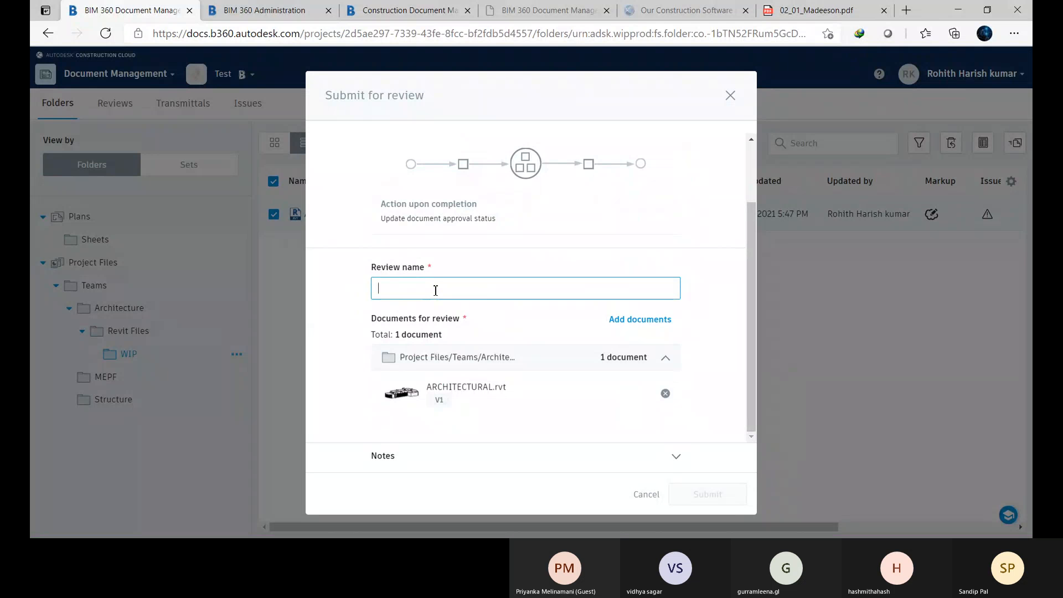
{"action": "type", "text": "WIP"}
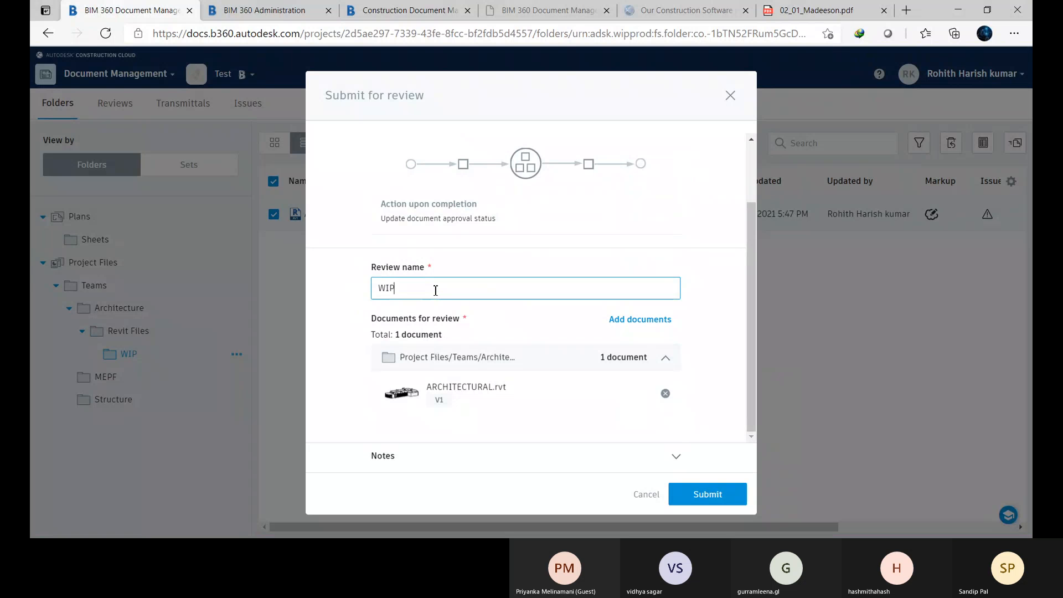
{"action": "type", "text": " file"}
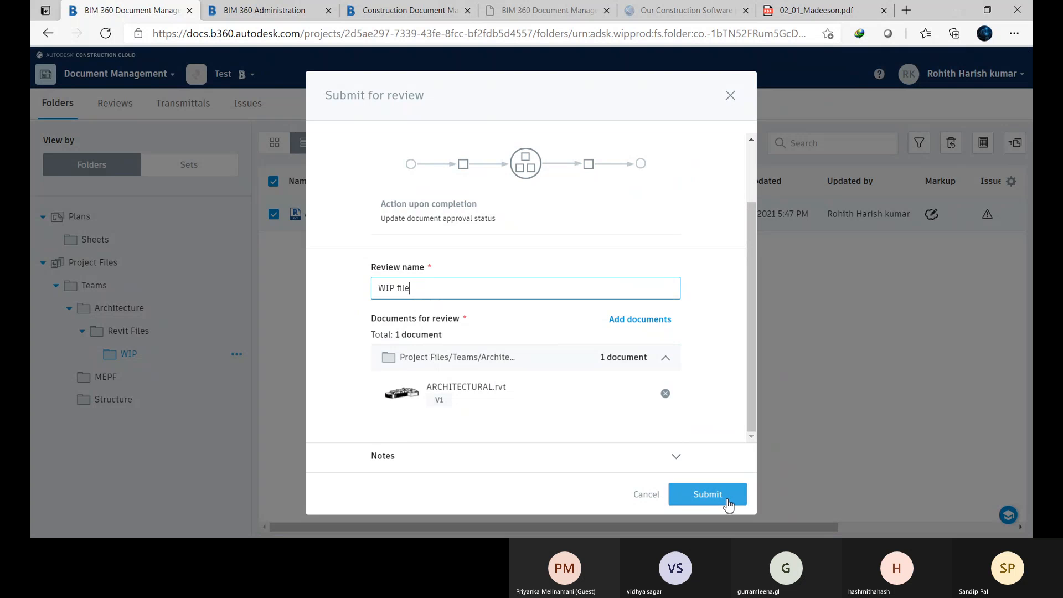
{"action": "scroll", "coordinate": [487, 237], "scroll_direction": "up", "scroll_amount": 2}
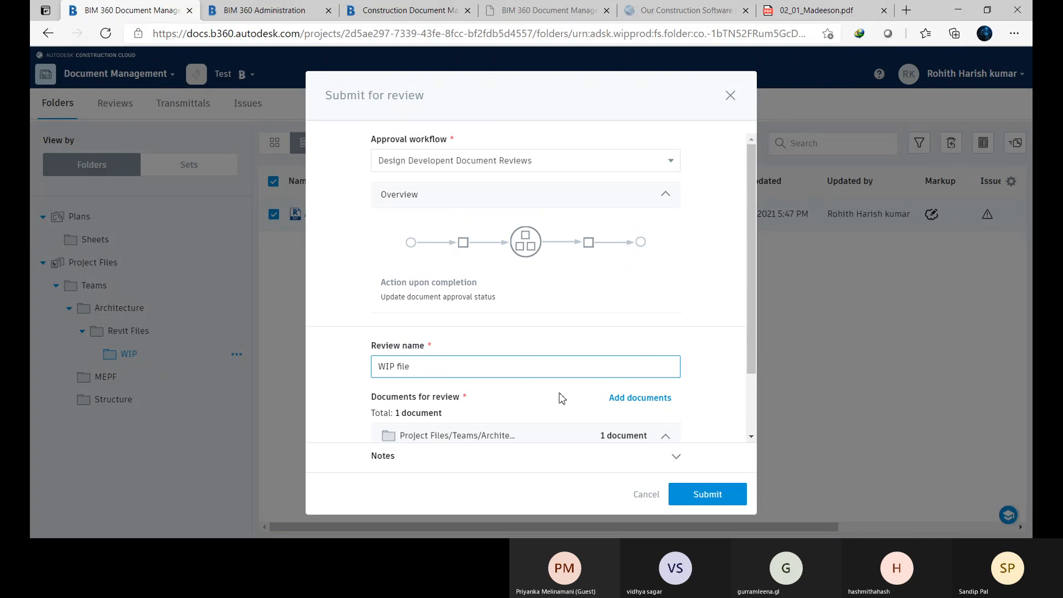
{"action": "left_click", "coordinate": [646, 494]}
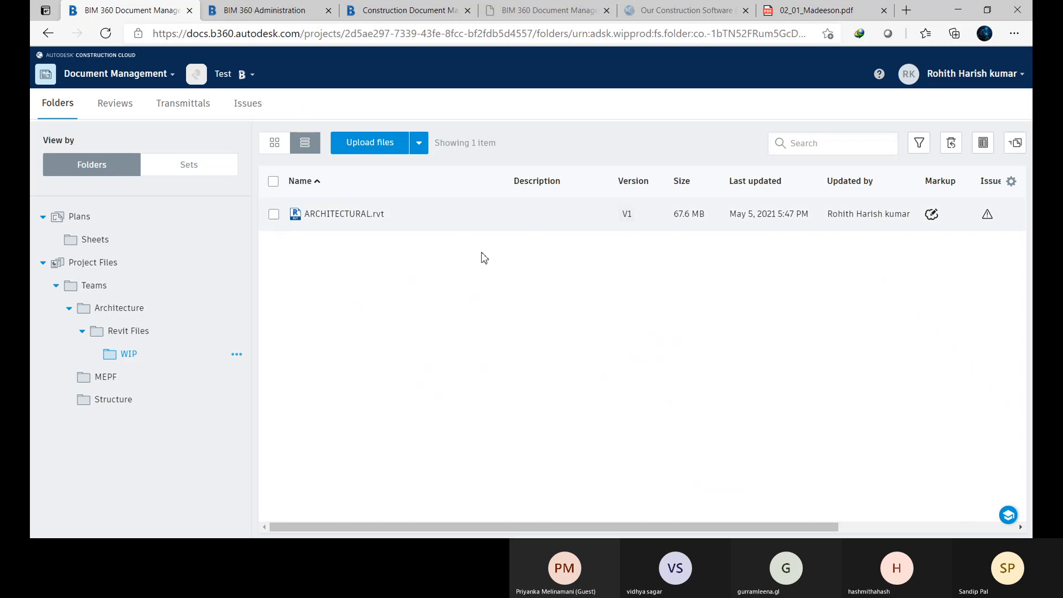